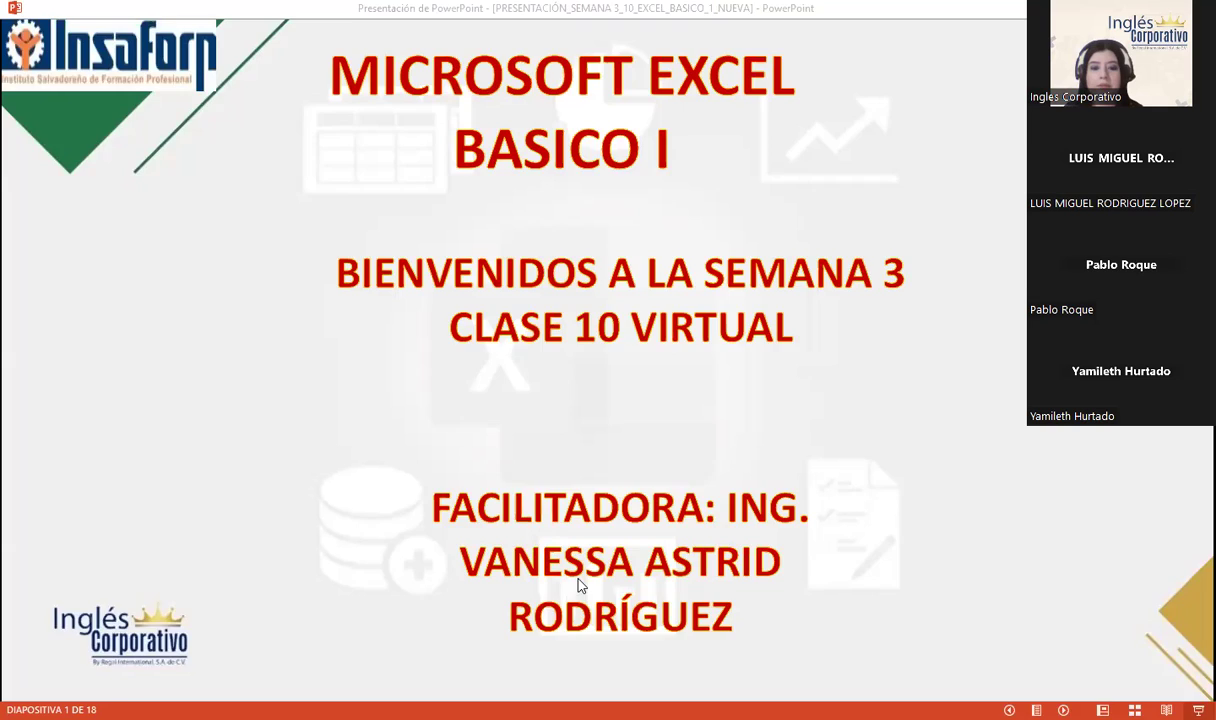
# - Switch from the PowerPoint slide show to the Excel básico course page in Firefox
pyautogui.hotkey('alt', 'Tab')
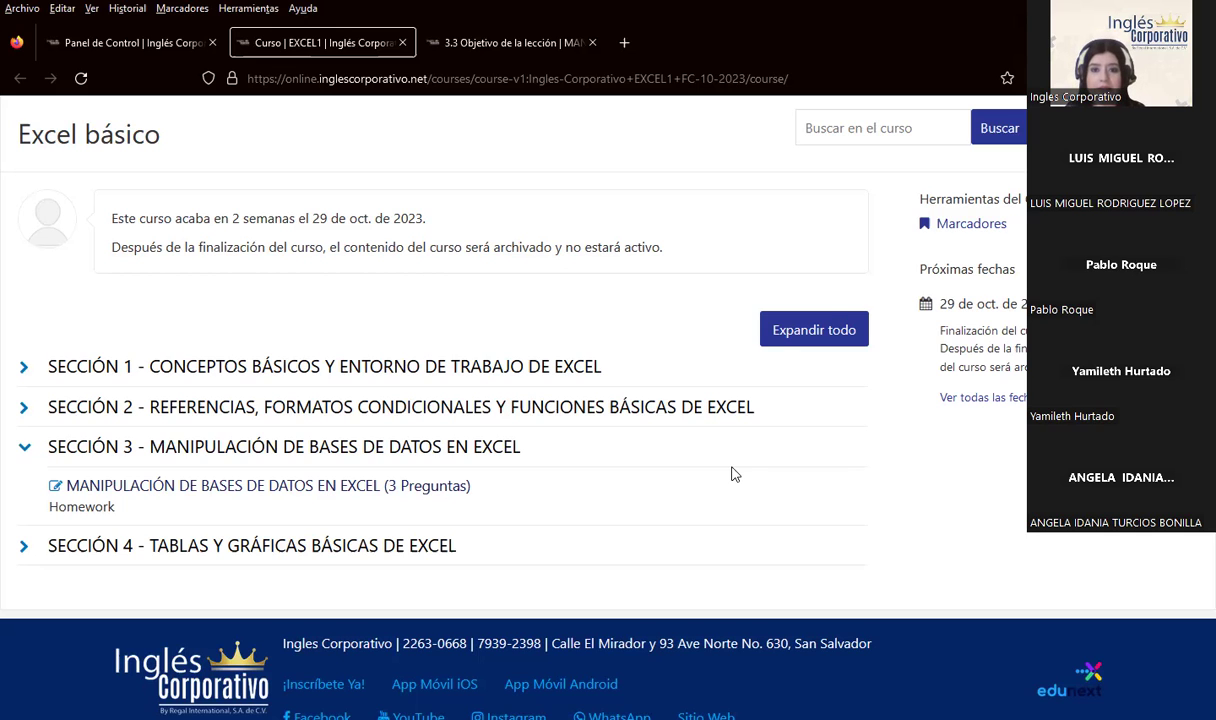
# - Show lesson 3.3 Objetivo de la lección, with its header and the Hoja1 form image in view
pyautogui.click(487, 38)
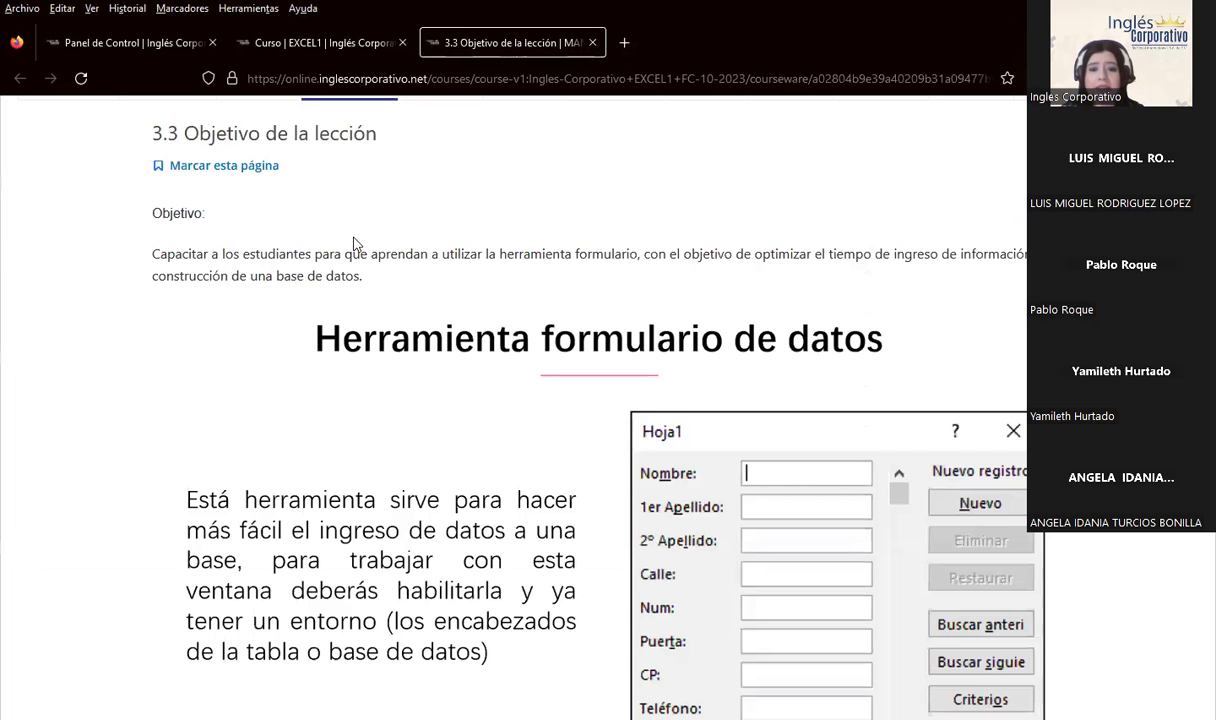
pyautogui.scroll(5, 690, 450)
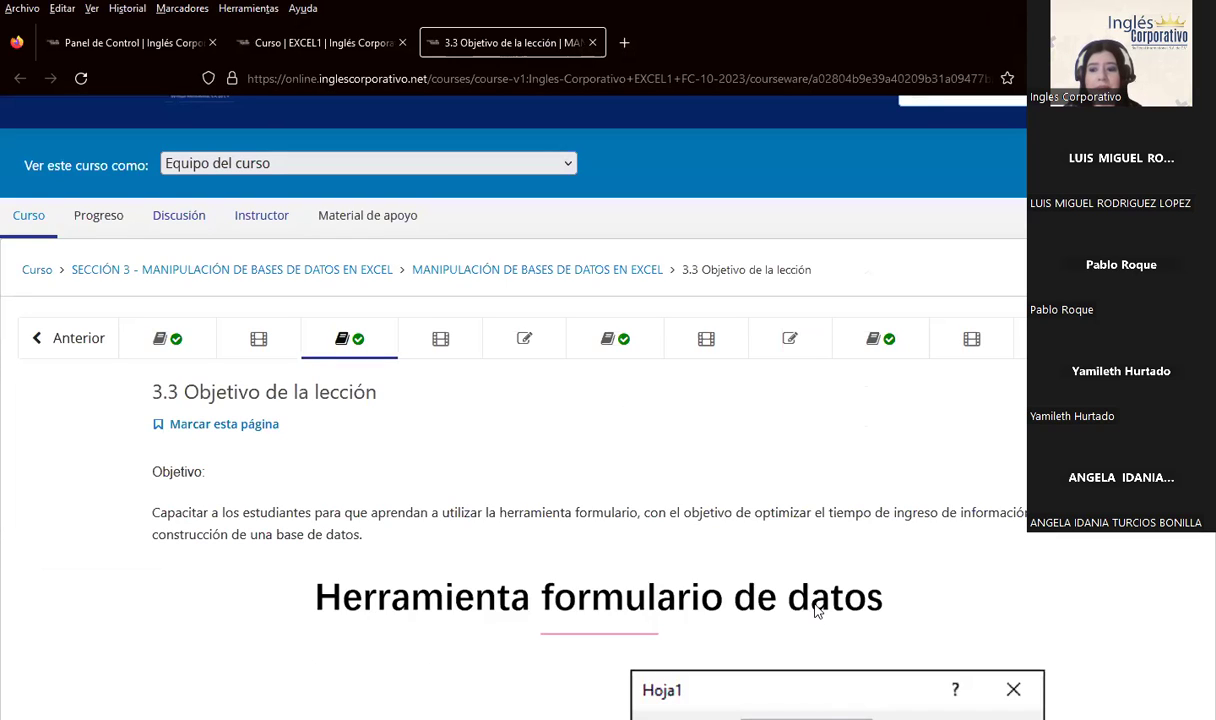
pyautogui.scroll(-1, 550, 540)
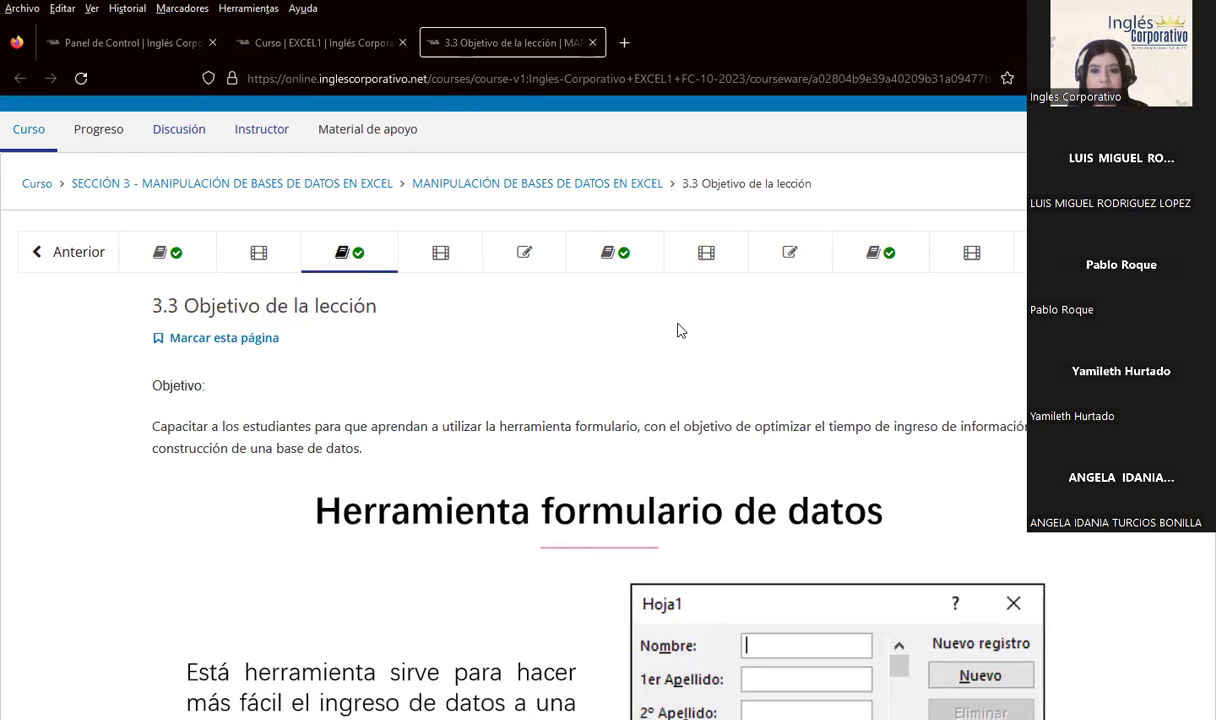
pyautogui.scroll(-5, 690, 395)
pyautogui.scroll(-2, 690, 410)
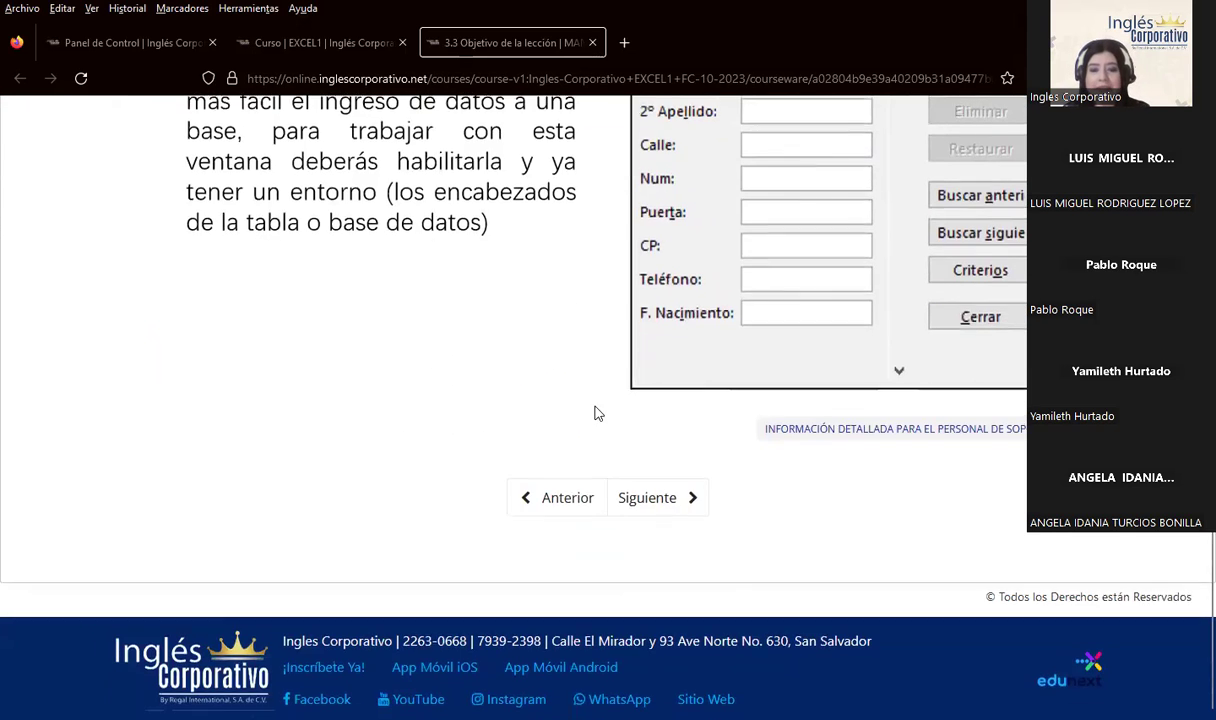
pyautogui.scroll(5, 597, 412)
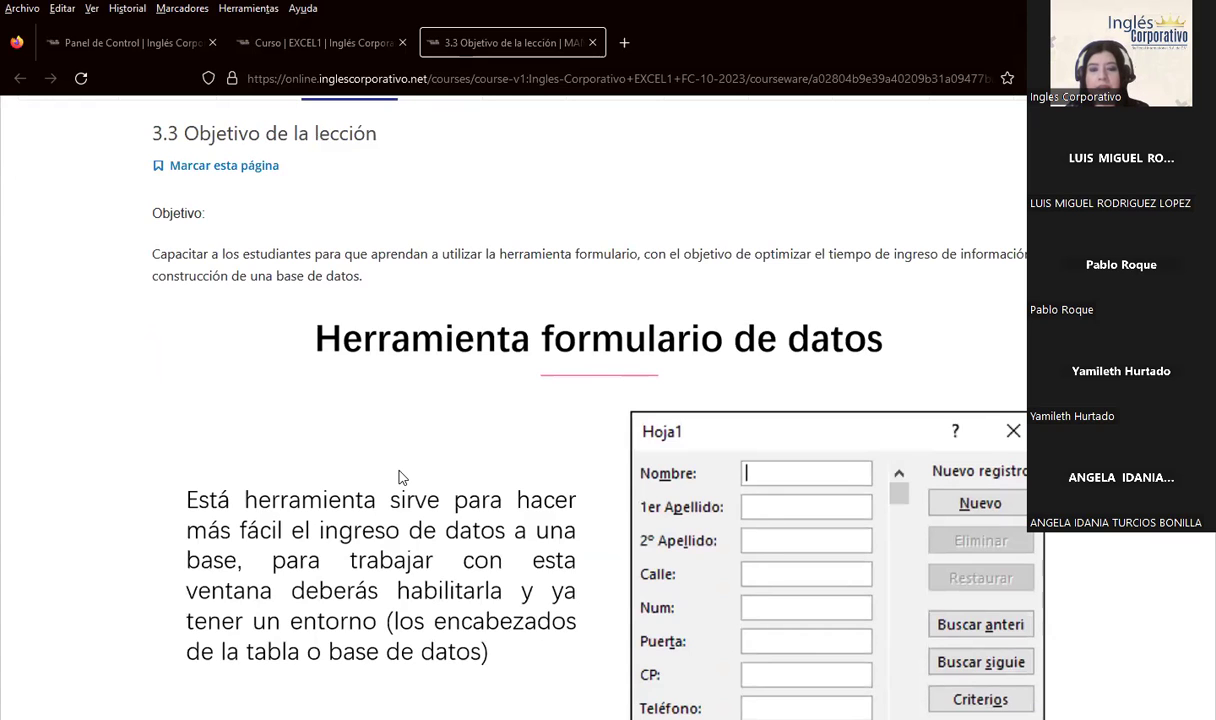
# - Return to the class slides and advance past SESIÓN: 10 and AGENDA to the session objective slide
pyautogui.hotkey('alt', 'Tab')
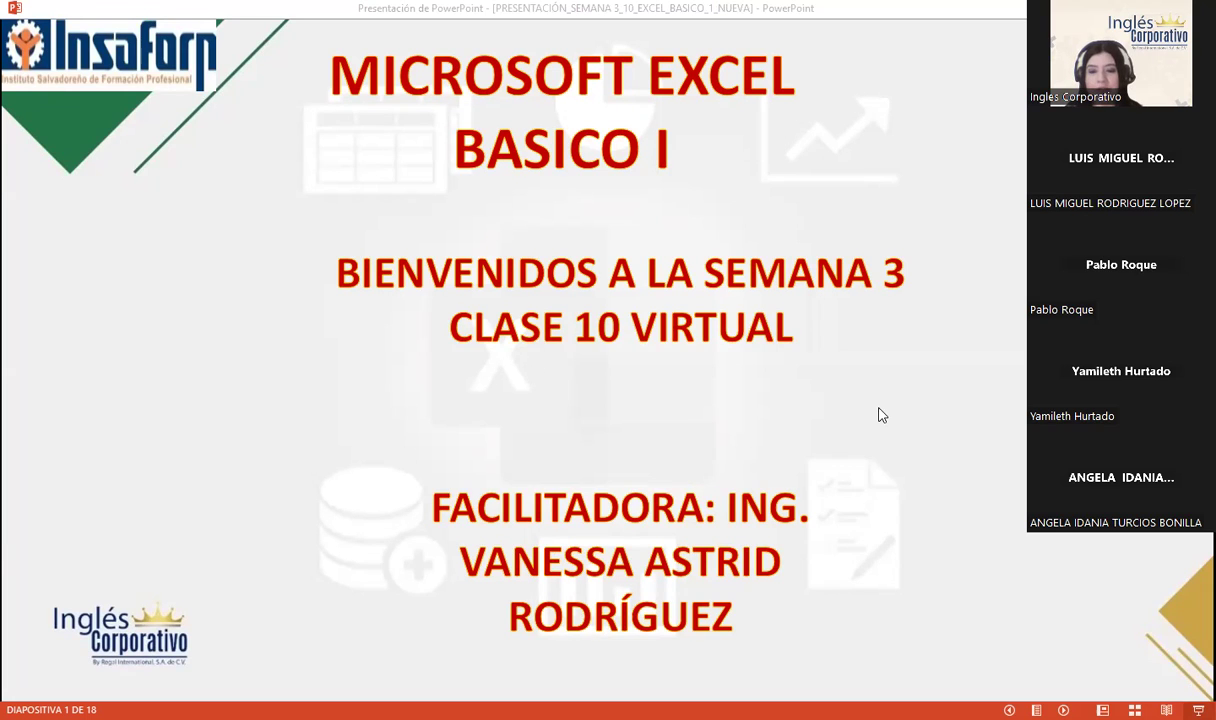
pyautogui.click(815, 498)
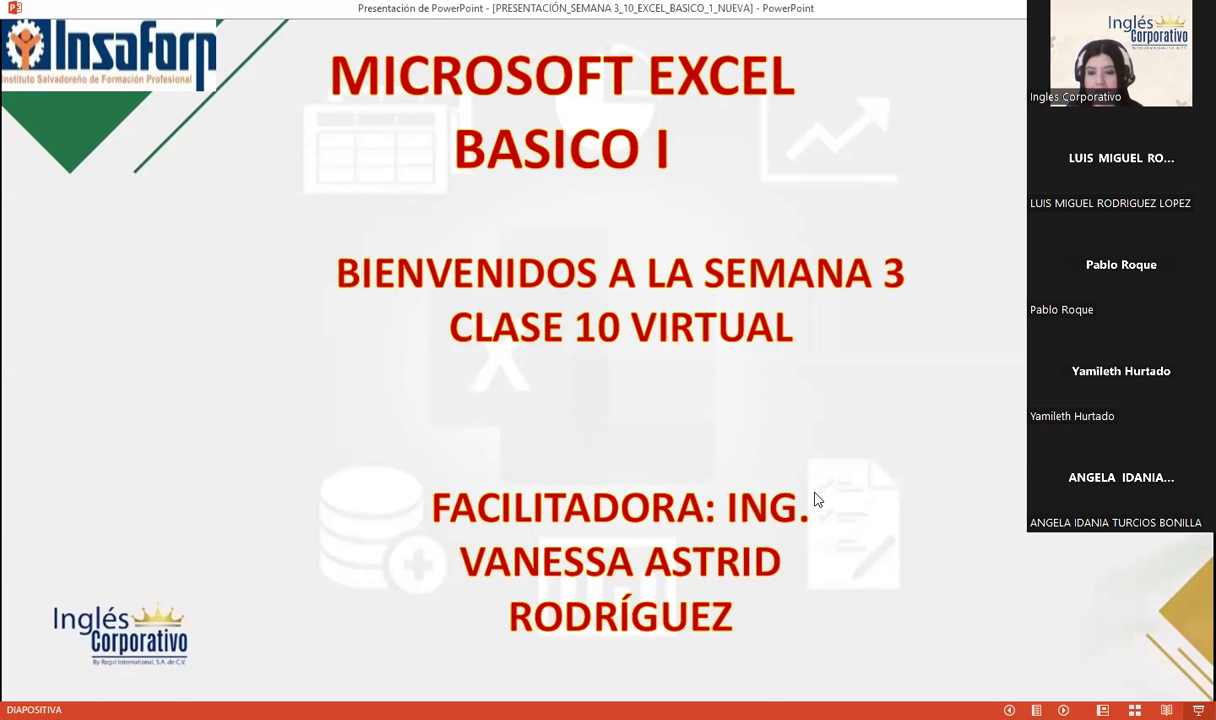
pyautogui.click(815, 498)
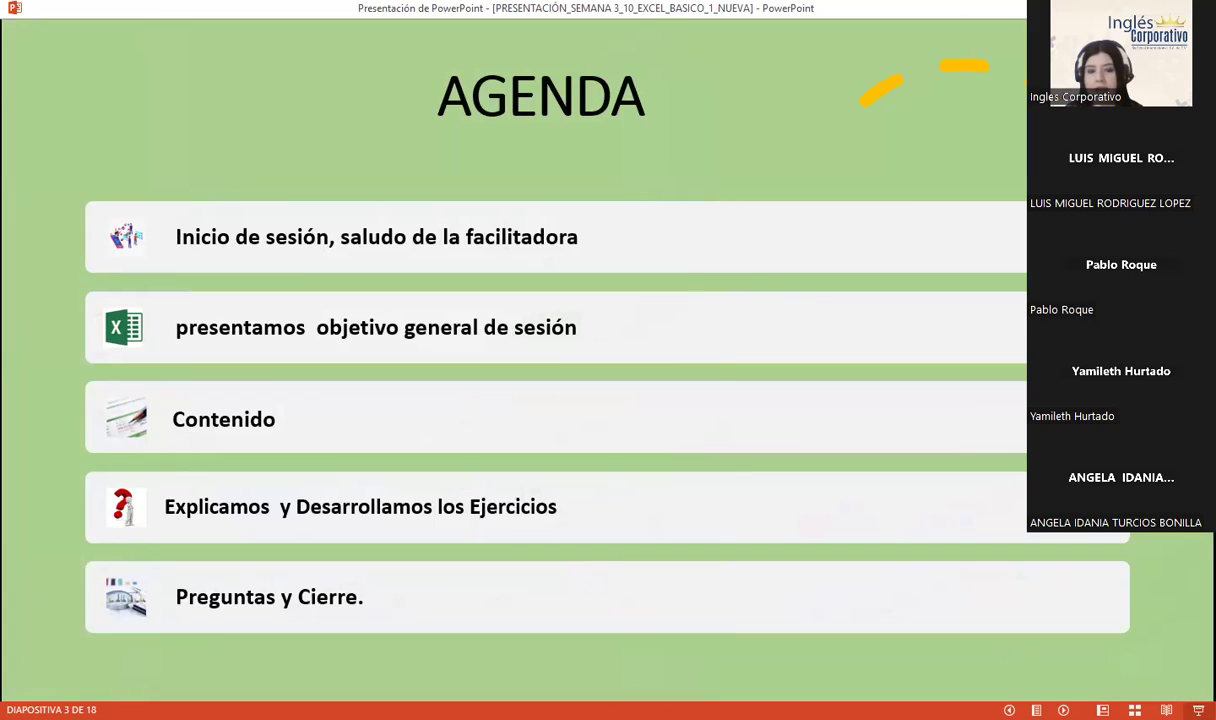
pyautogui.press('Right')
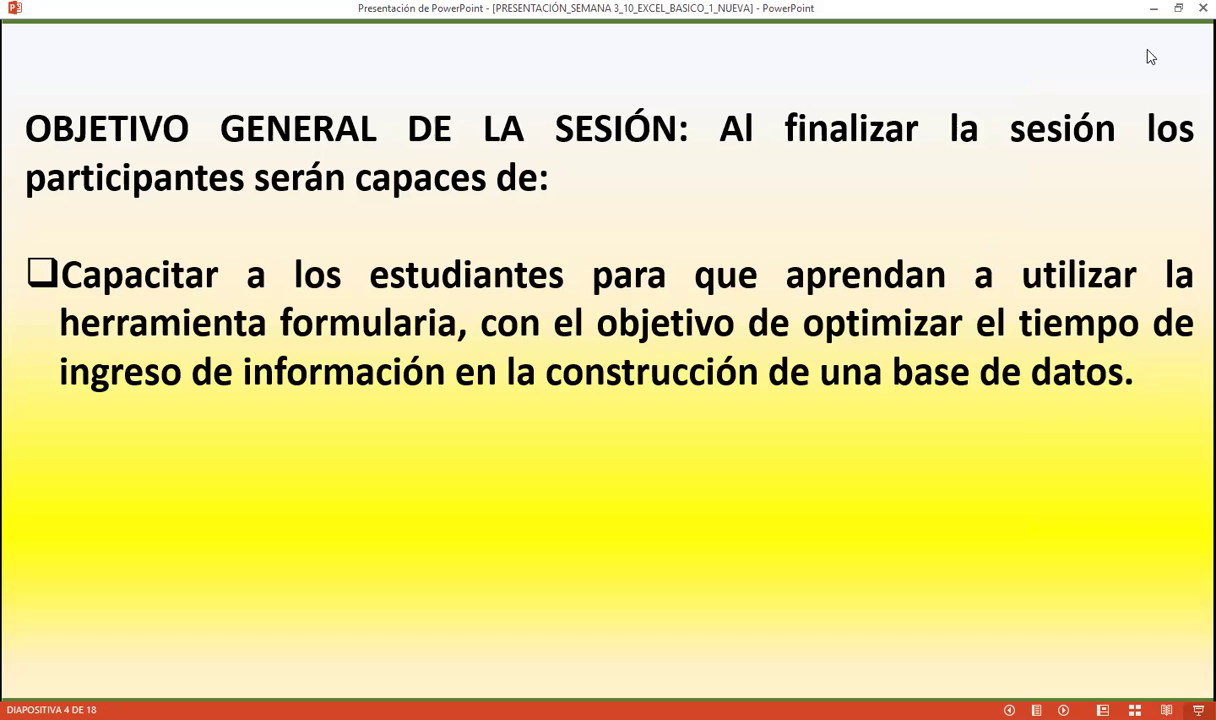
# - Advance to slide 5, the 'USO DE HERRAMIENTA FORMULARIO DE DATOS' section title
pyautogui.click(1150, 57)
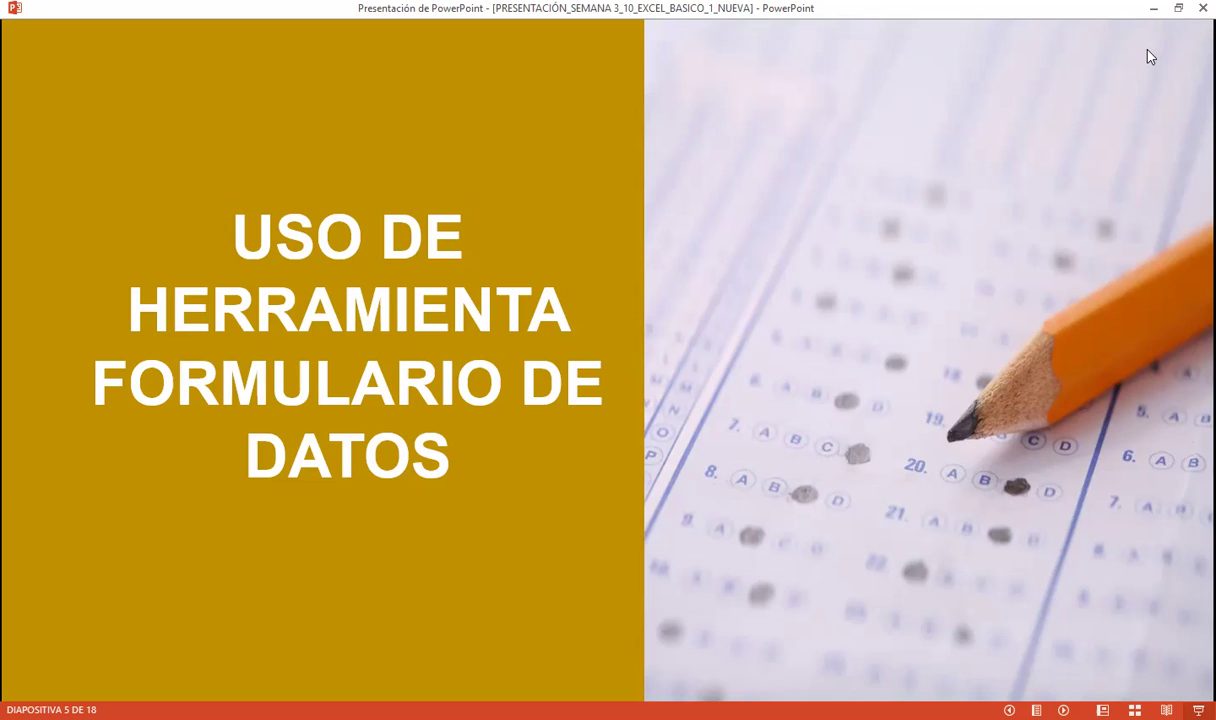
# - Advance to slide 6, defining Excel forms as an error-avoiding data-entry method
pyautogui.click(1148, 57)
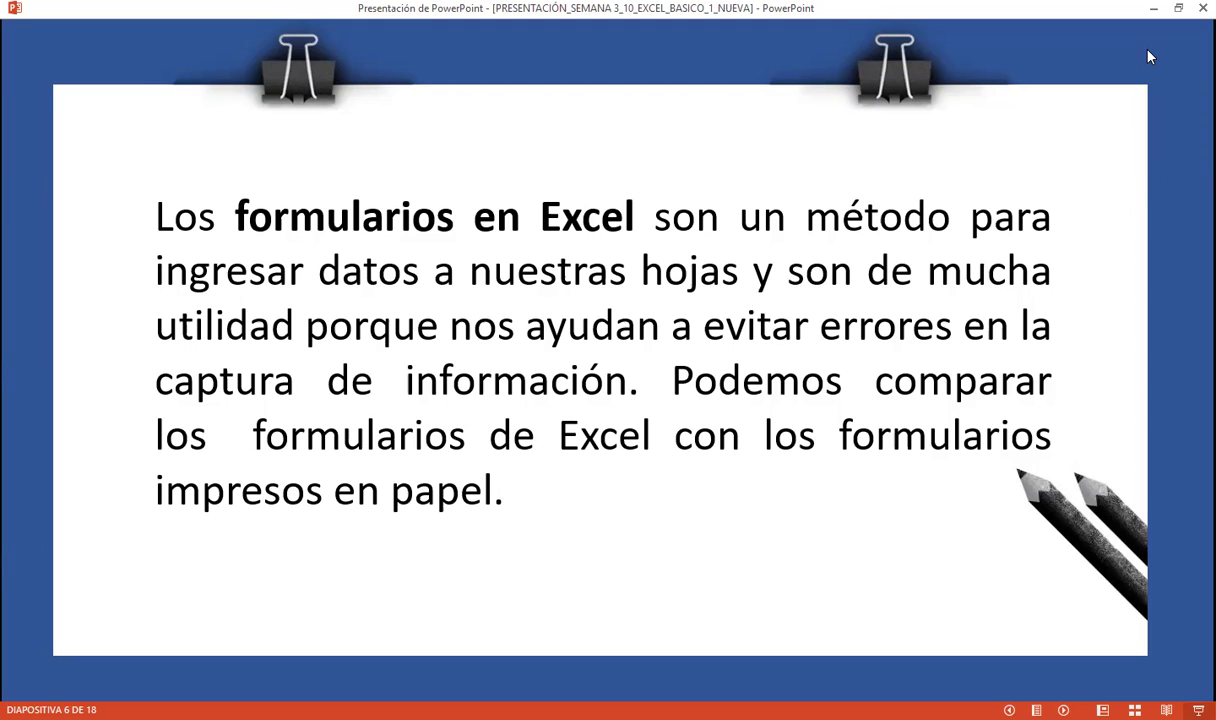
# - Move to the FORMULARIOS EN EXCEL slide, stepping back one slide and forward again
pyautogui.click(1150, 57)
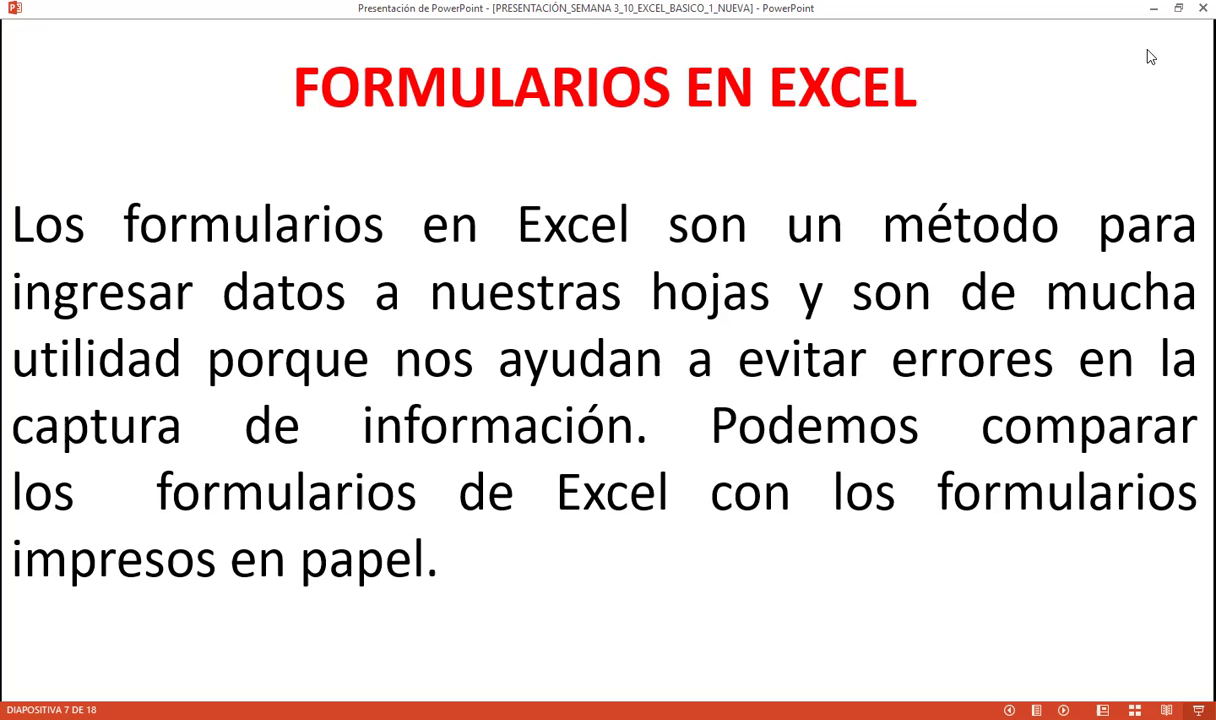
pyautogui.press('Left')
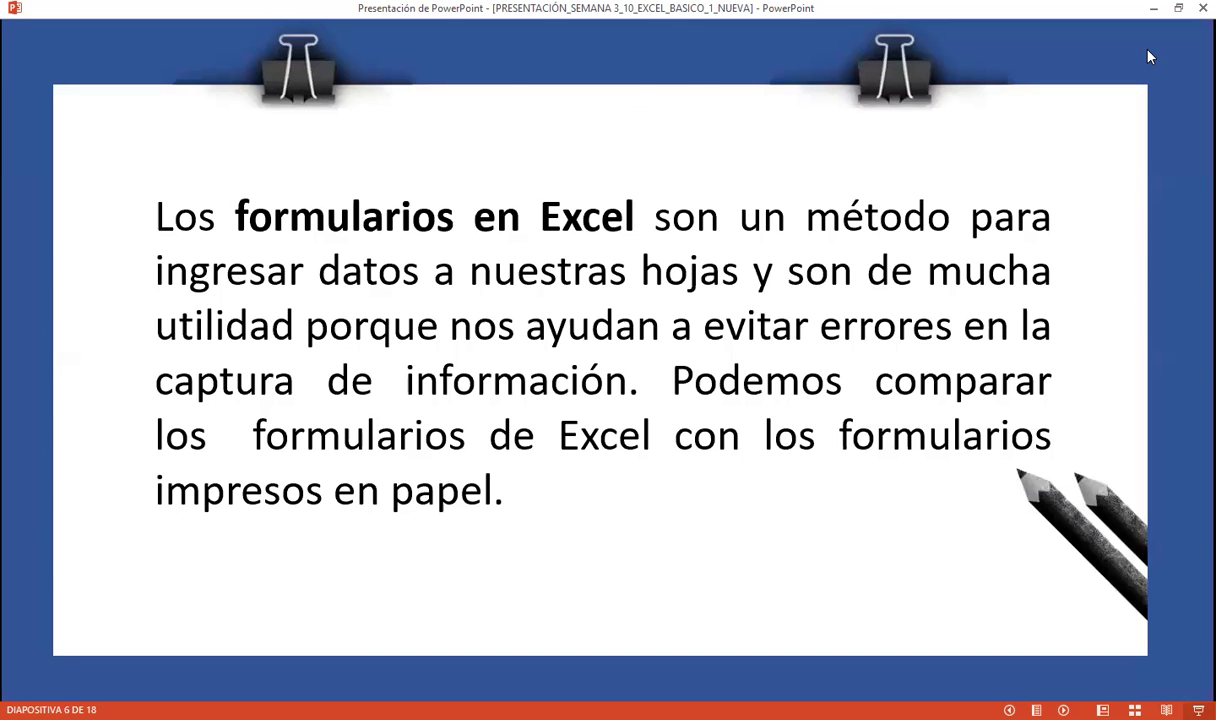
pyautogui.press('Right')
pyautogui.press('Right')
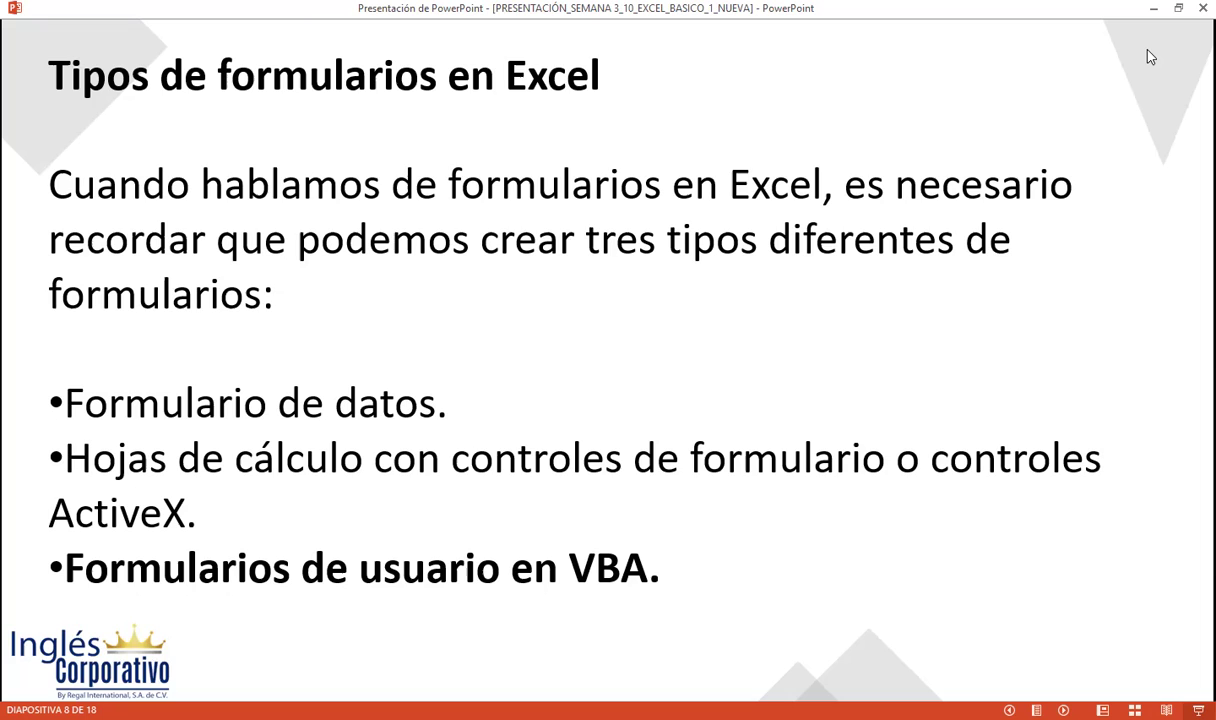
# - Advance to slide 9, 'Formulario de datos', showing the sample Clientes form
pyautogui.press('Right')
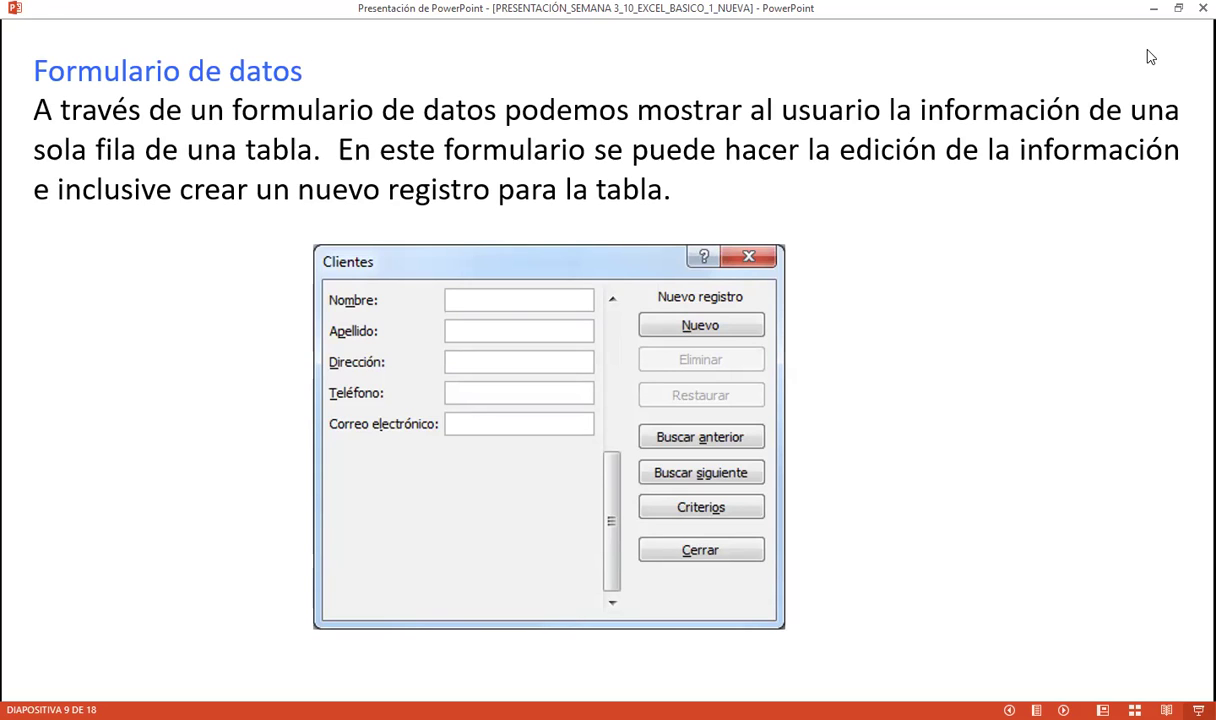
# - Advance to slide 10, 'EJERCICIOS A TRABAJAR'
pyautogui.click(1150, 57)
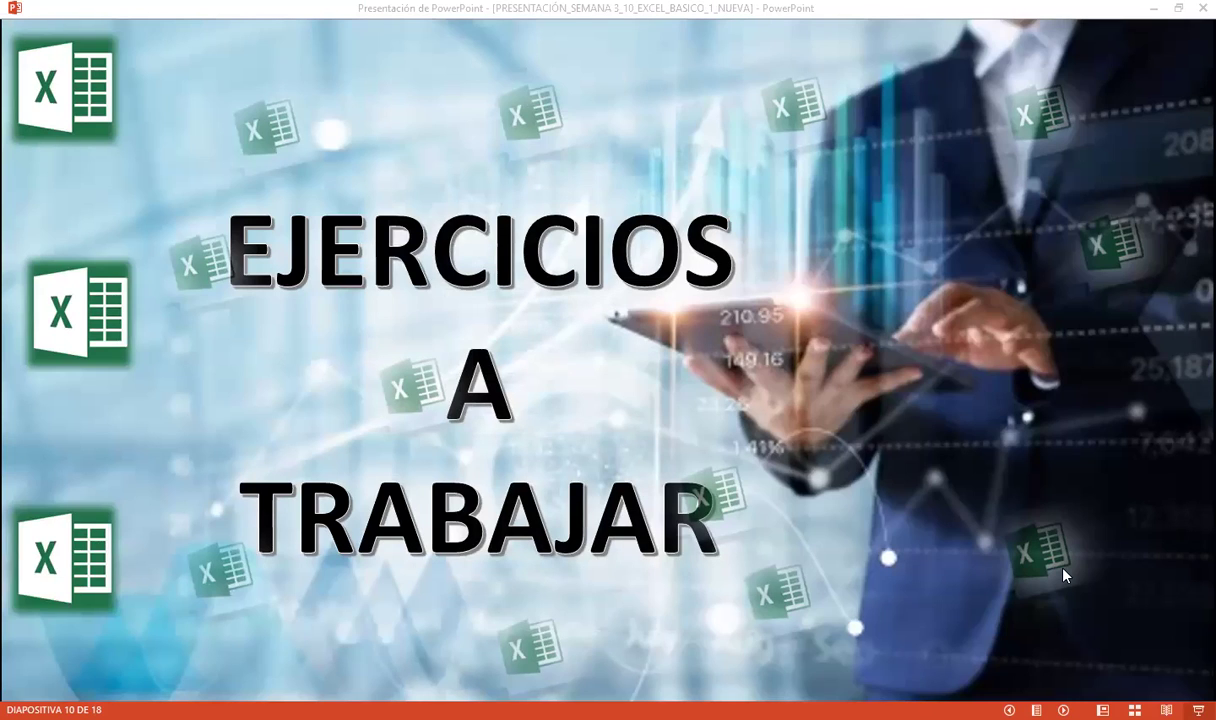
# - In Excel, browse the FILTRO AVANZADO table rows, then go to the OTRA FORMA DE FILTRO sheet
pyautogui.hotkey('alt', 'Tab')
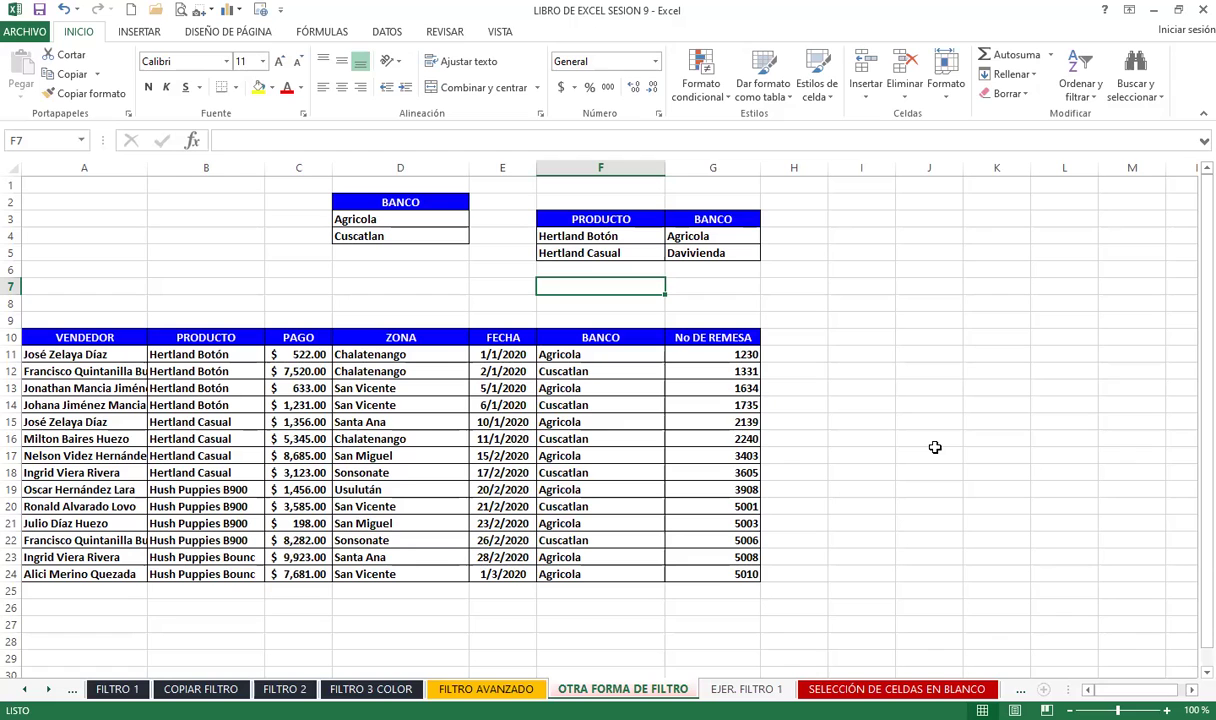
pyautogui.click(486, 689)
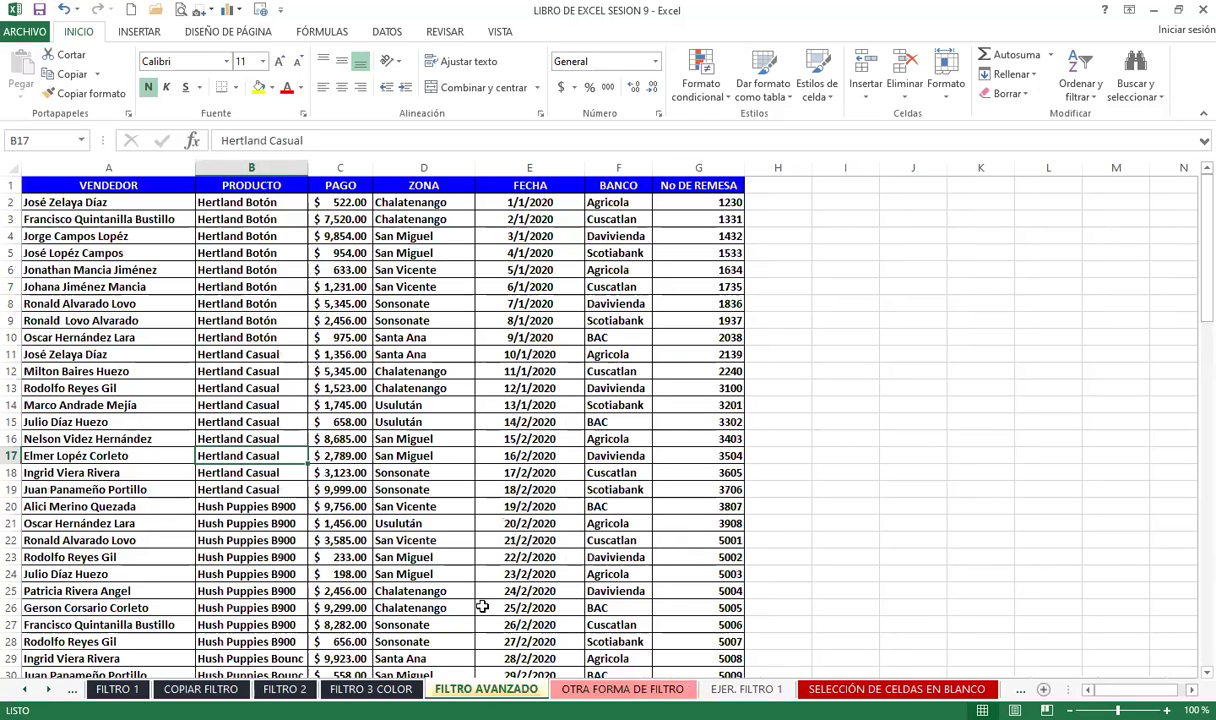
pyautogui.click(500, 405)
pyautogui.scroll(-6, 431, 443)
pyautogui.scroll(-6, 431, 443)
pyautogui.scroll(6, 415, 440)
pyautogui.scroll(6, 415, 440)
pyautogui.scroll(-11, 413, 428)
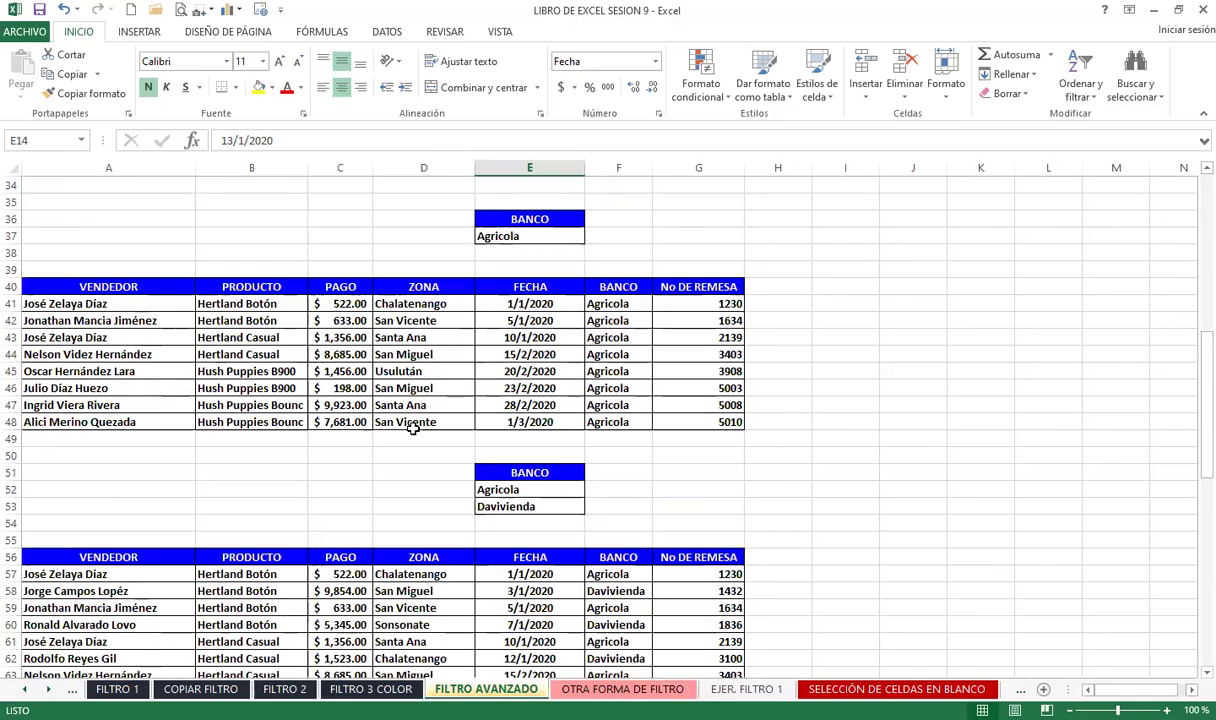
pyautogui.click(580, 692)
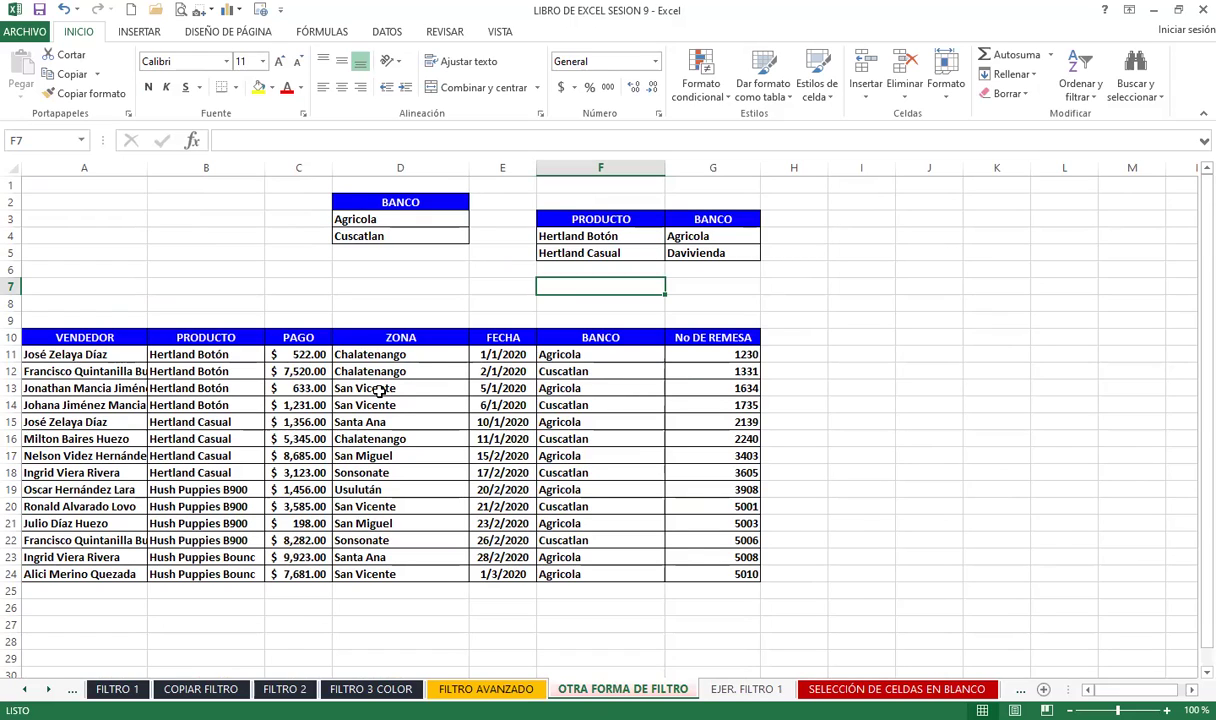
pyautogui.click(387, 31)
pyautogui.click(505, 93)
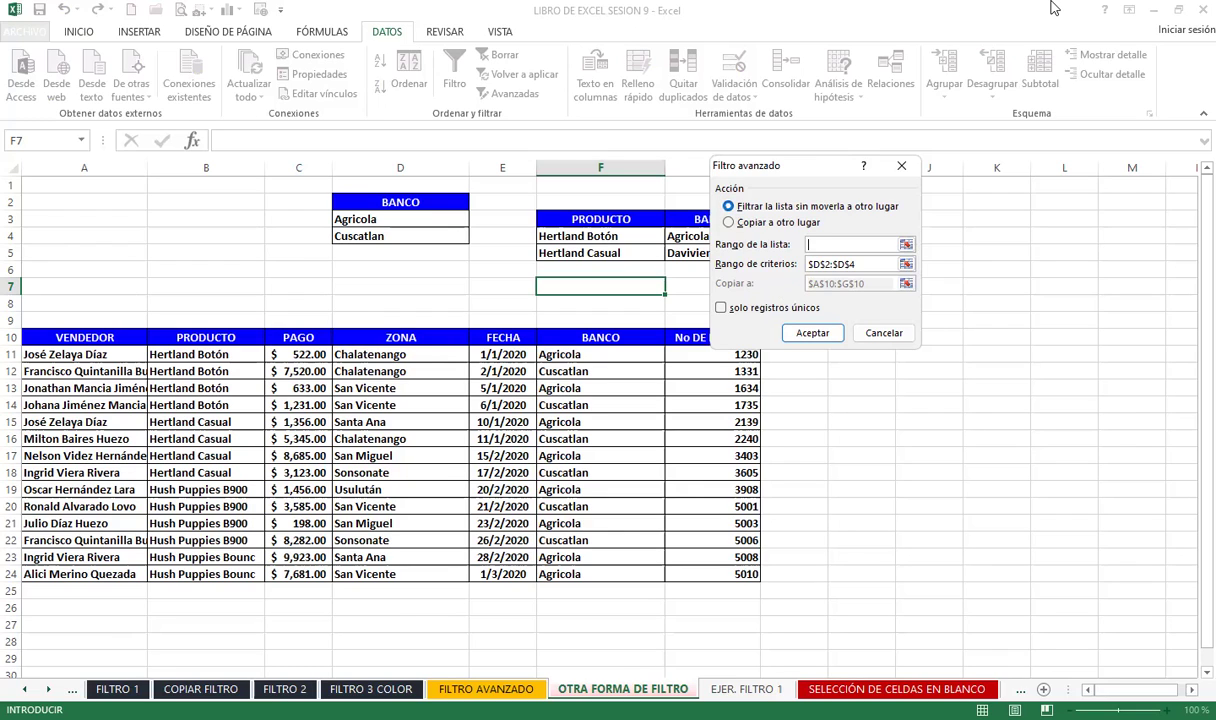
pyautogui.press('Escape')
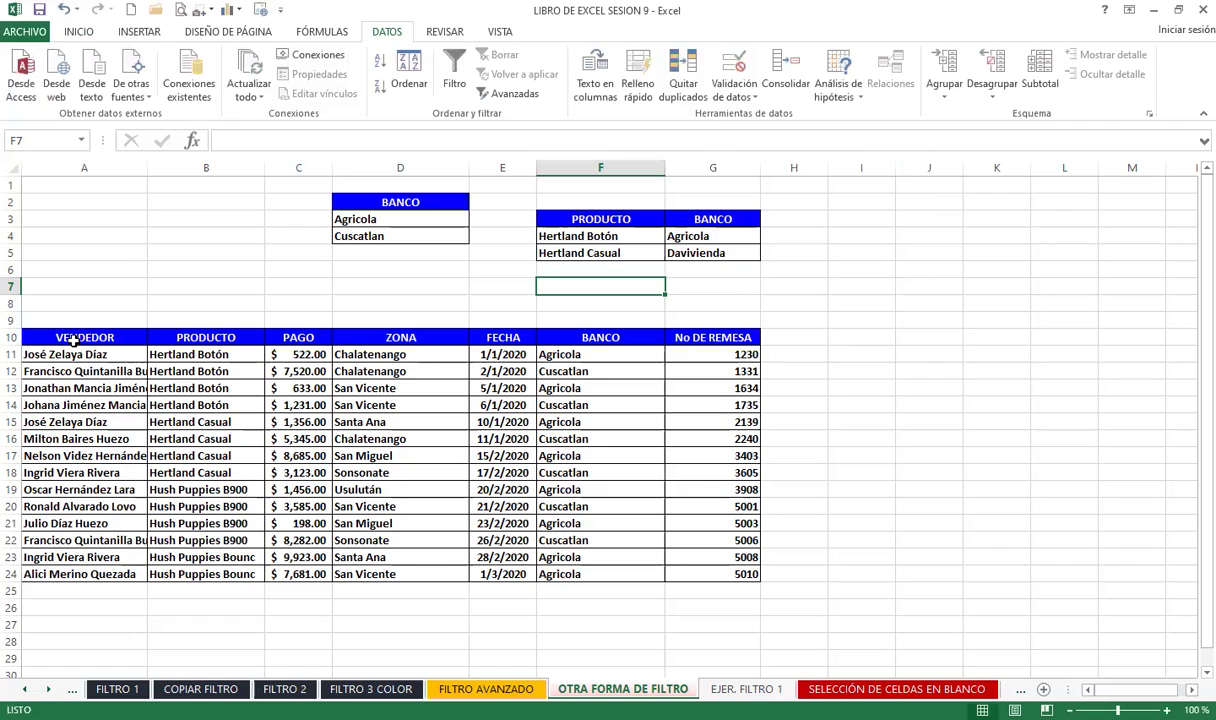
pyautogui.click(69, 324)
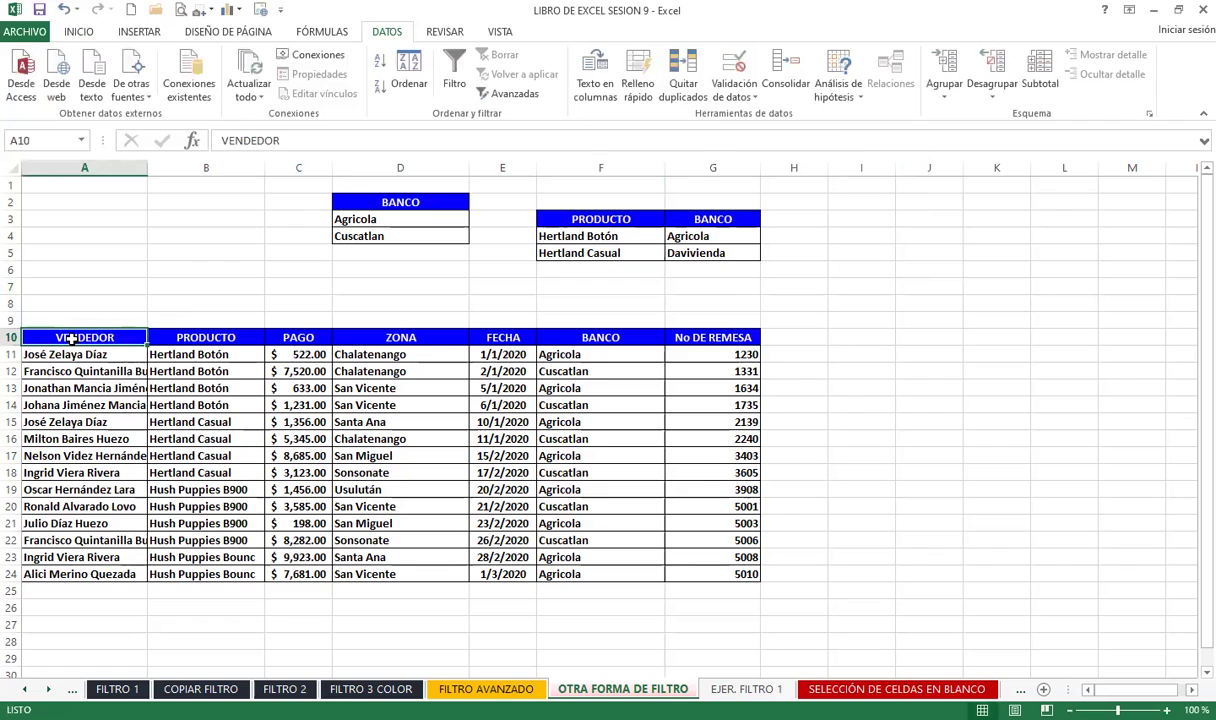
pyautogui.click(392, 219)
pyautogui.click(580, 405)
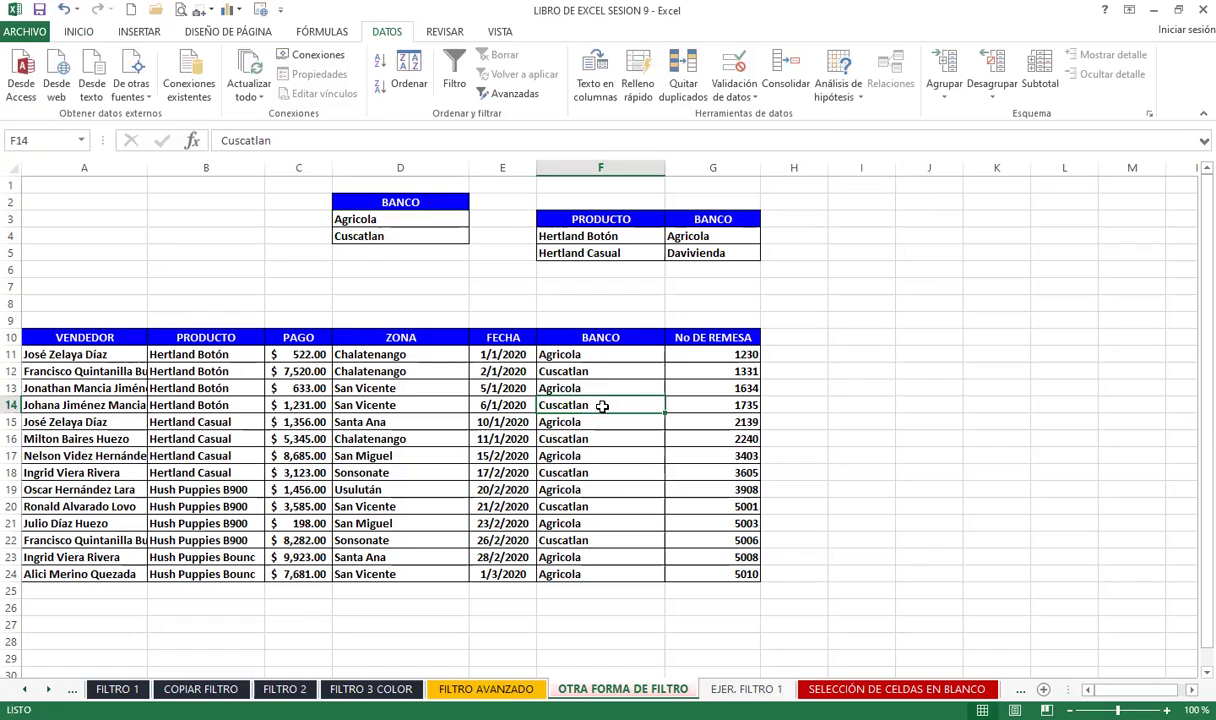
pyautogui.click(400, 202)
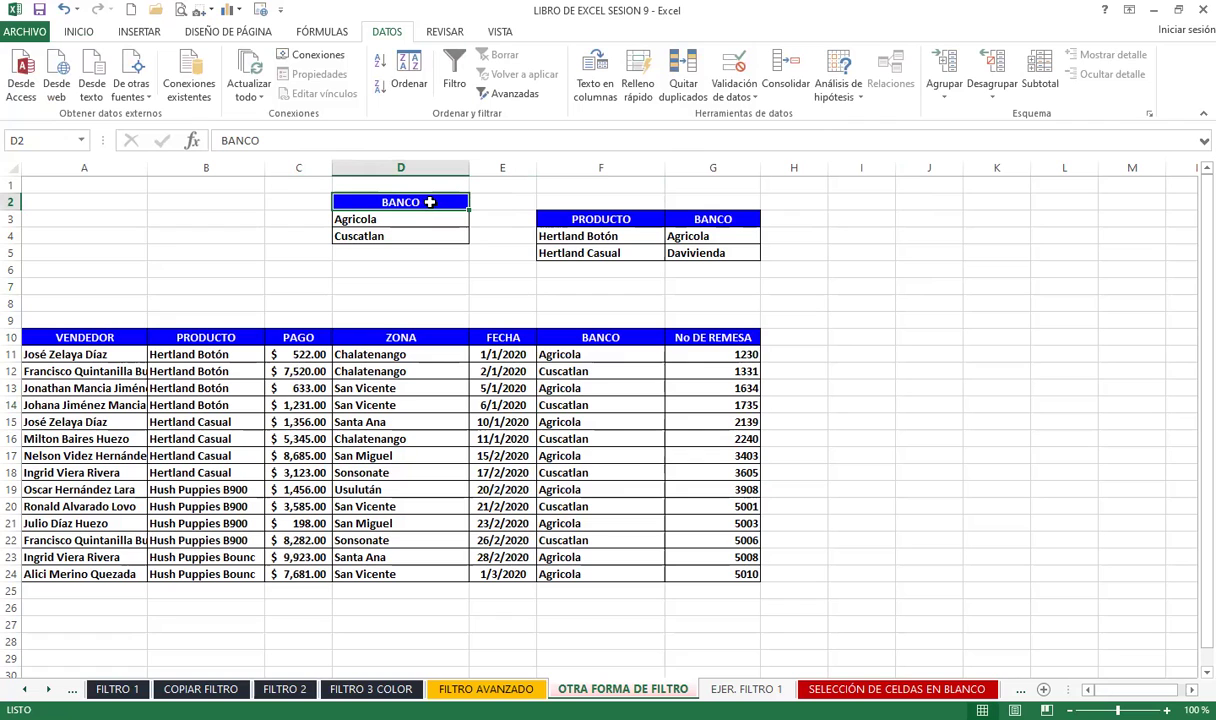
pyautogui.scroll(-3, 415, 515)
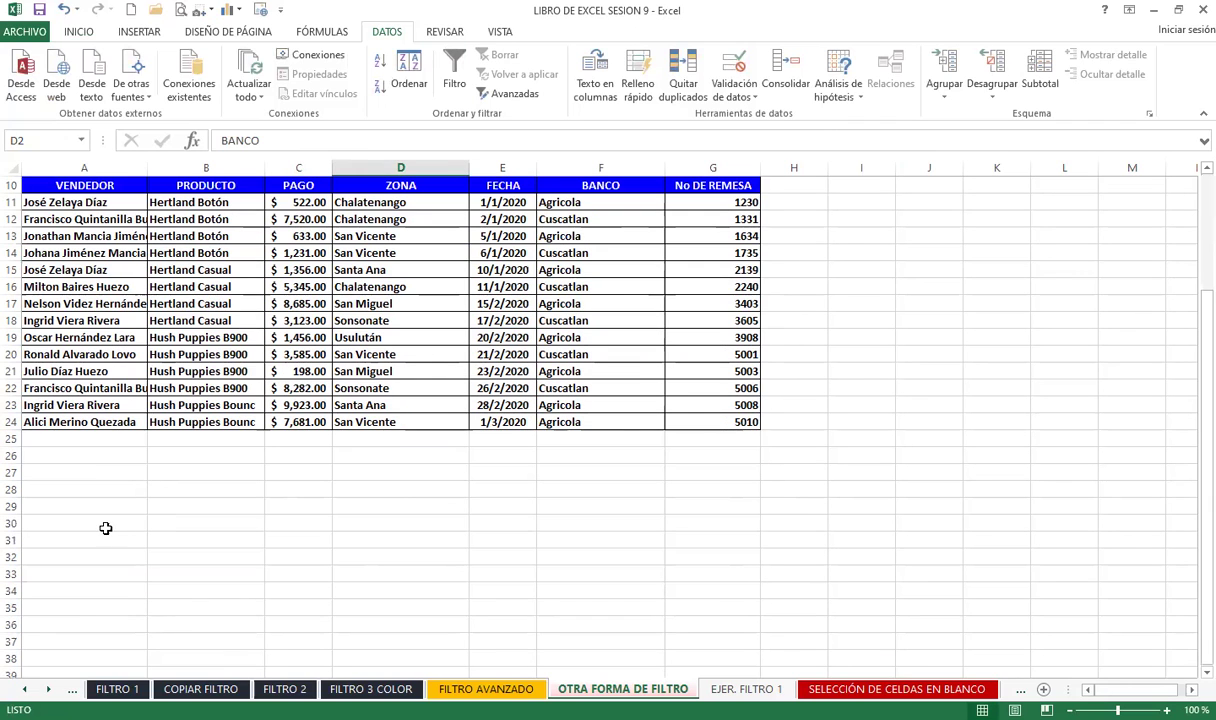
pyautogui.click(80, 487)
pyautogui.scroll(3, 418, 468)
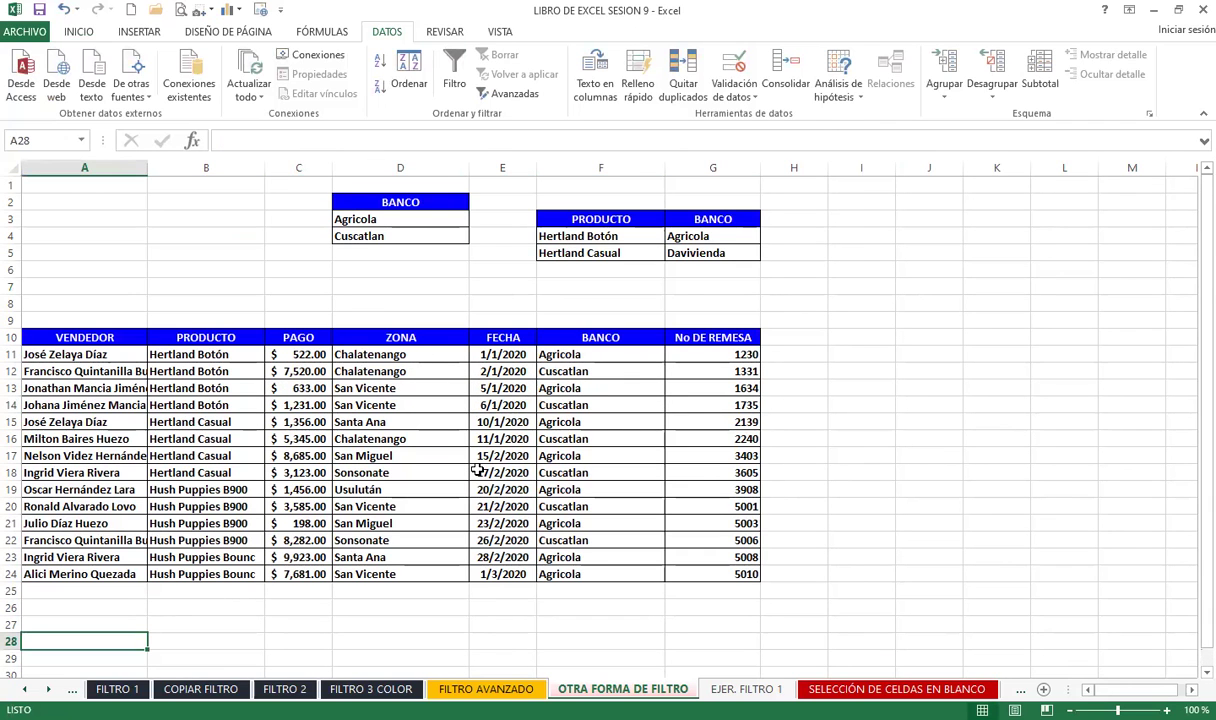
pyautogui.click(418, 216)
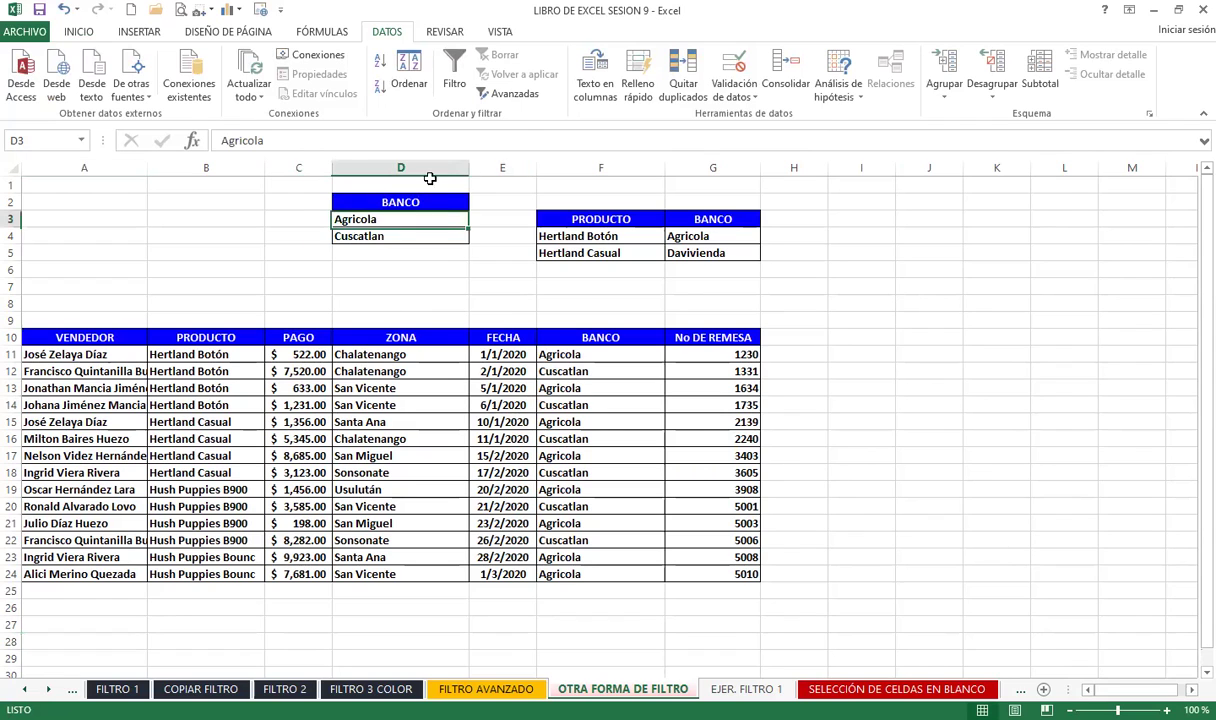
# - In Filtro avanzado, set the list range to FILTRO AVANZADO!F1:F32, the BANCO column
pyautogui.click(505, 93)
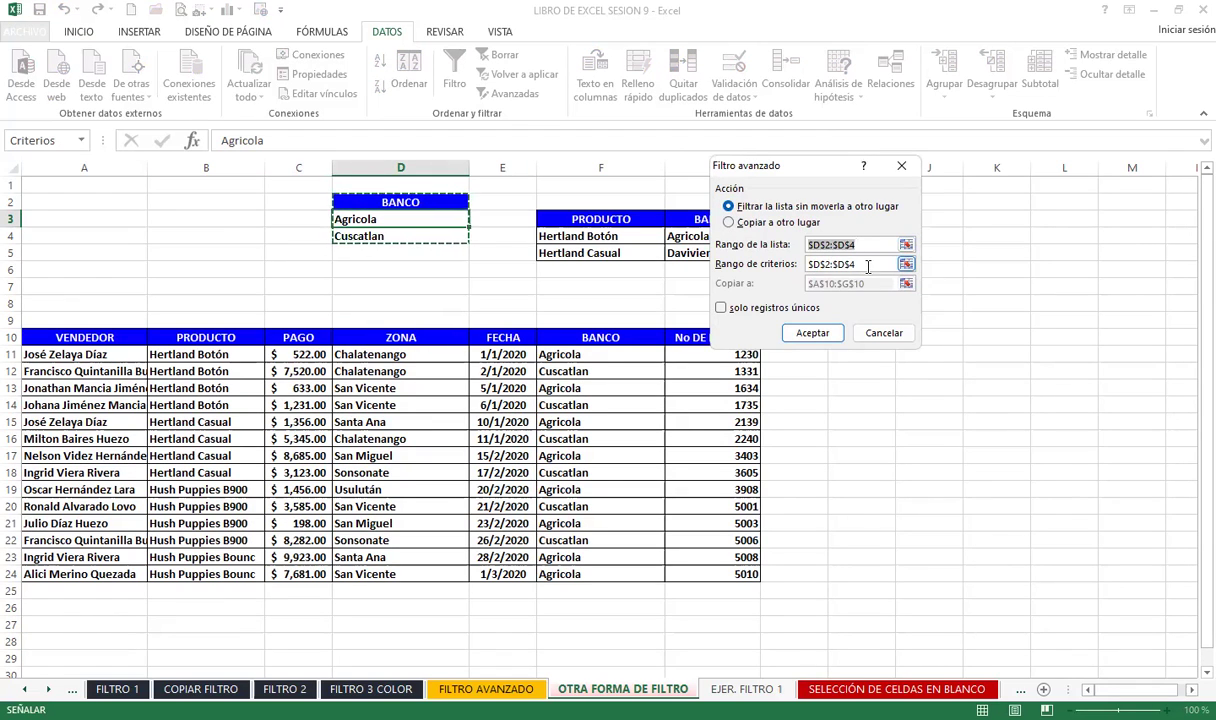
pyautogui.click(808, 245)
pyautogui.press('Delete')
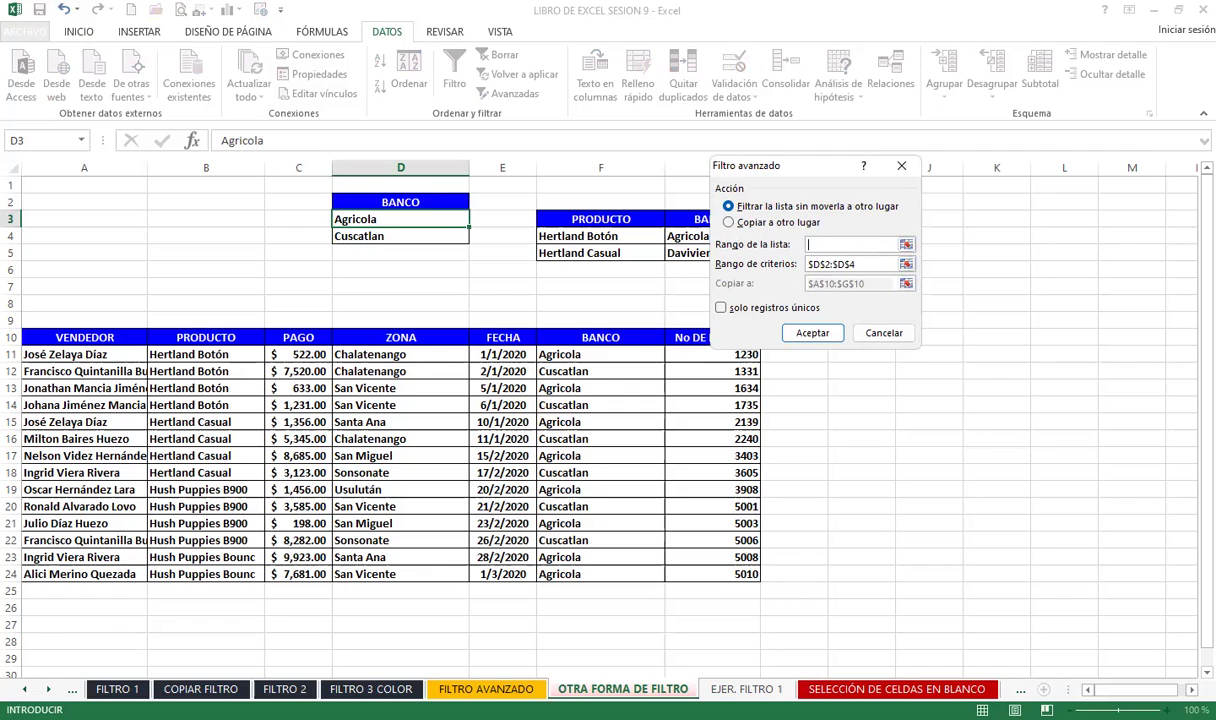
pyautogui.click(486, 689)
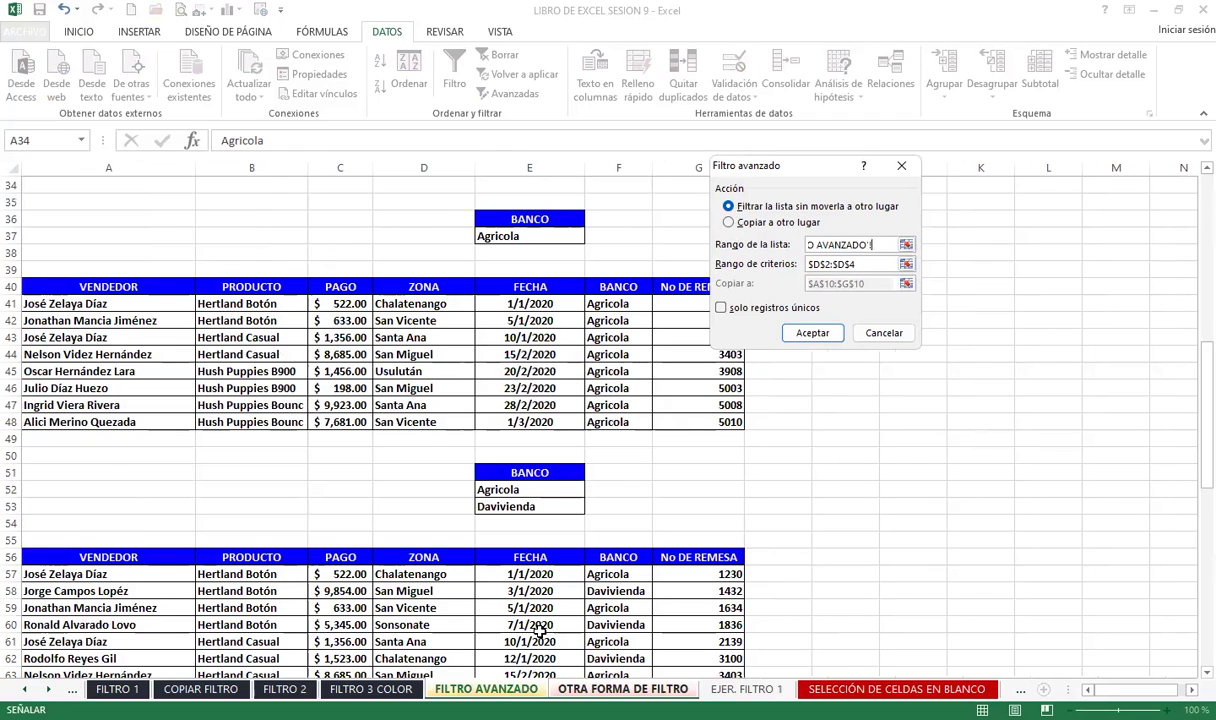
pyautogui.scroll(11, 429, 388)
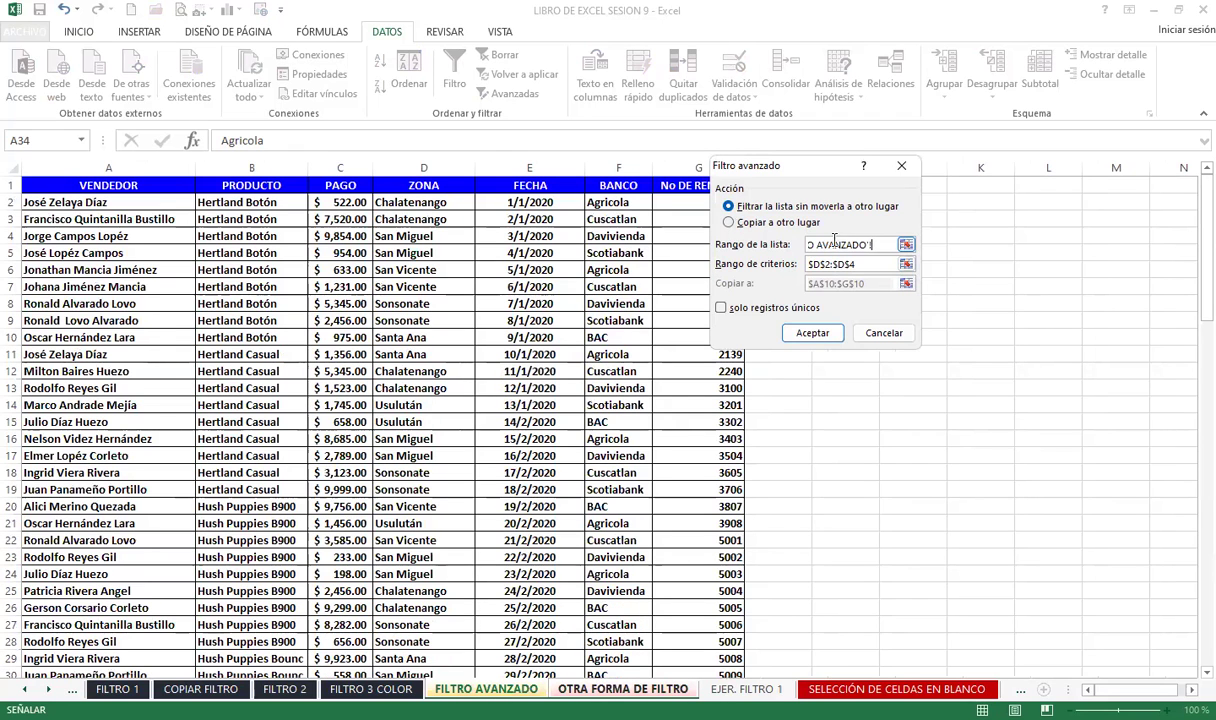
pyautogui.click(620, 186)
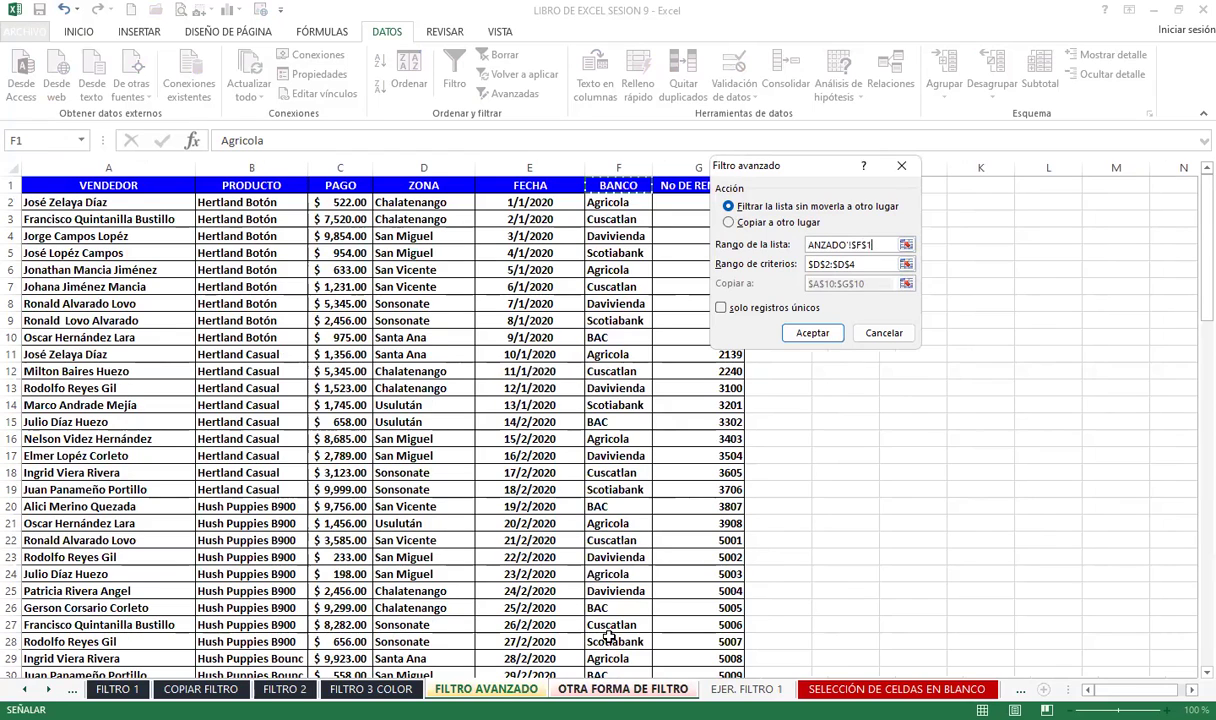
pyautogui.hotkey('ctrl', 'shift', 'Down')
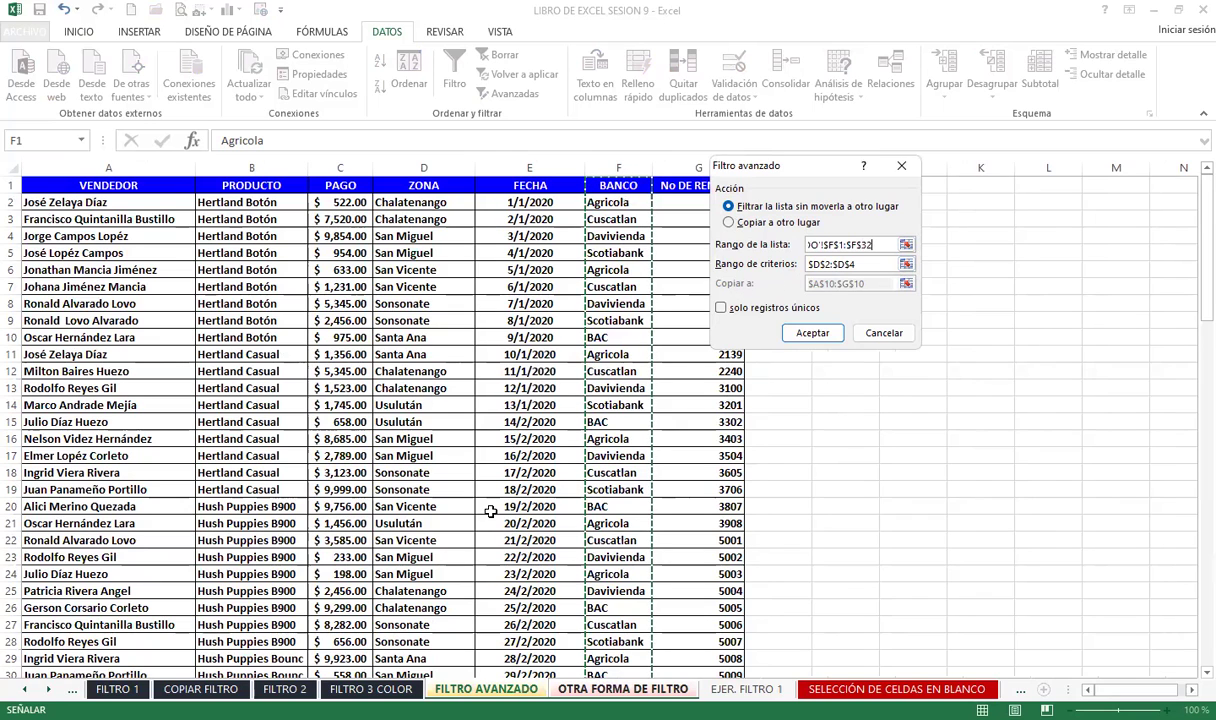
# - Use criteria D2:D4, copy results to A30, and run the filter
pyautogui.click(867, 264)
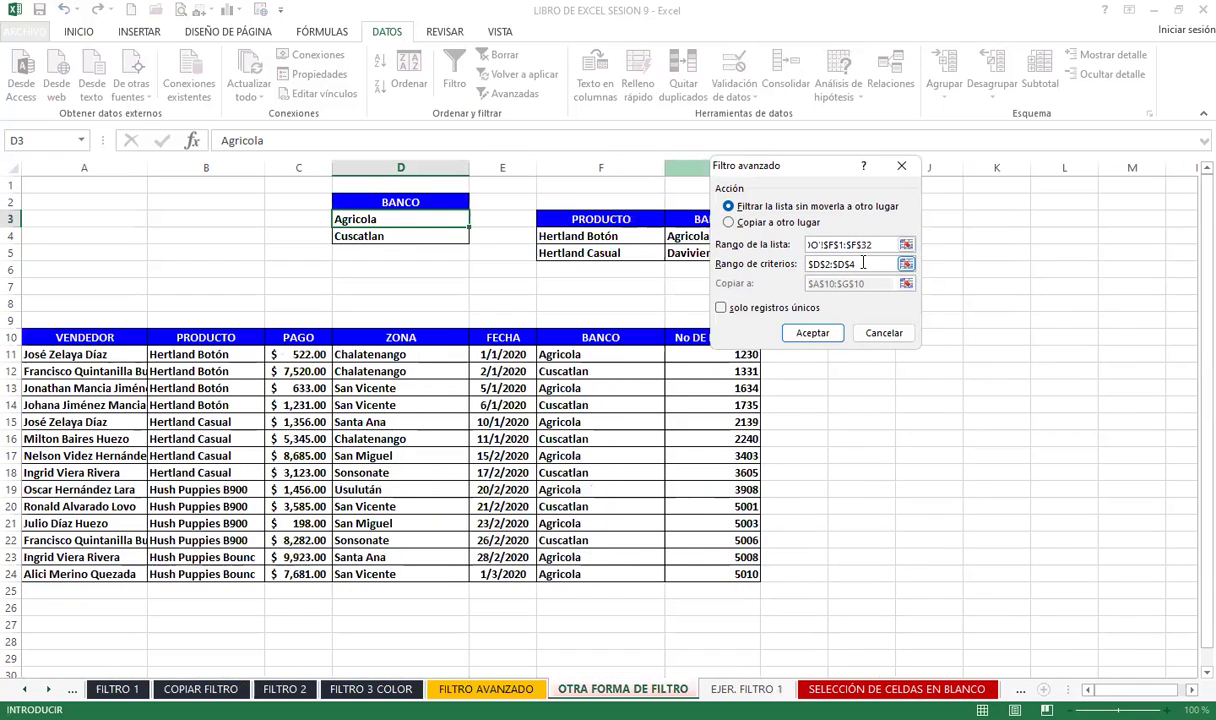
pyautogui.moveTo(432, 199); pyautogui.dragTo(423, 238)
pyautogui.click(728, 222)
pyautogui.click(840, 284)
pyautogui.scroll(-6, 251, 439)
pyautogui.click(60, 370)
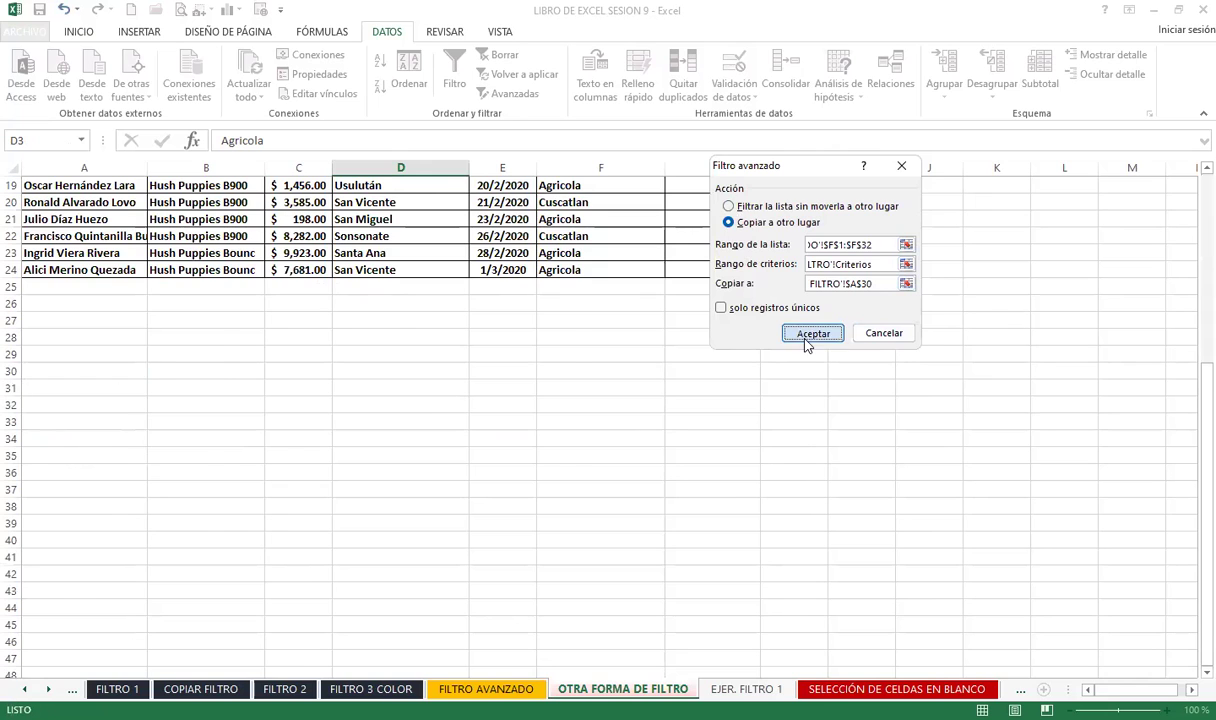
pyautogui.click(805, 336)
# - Review the copied Agricola/Cuscatlan results, select the BANCO criteria header, and go to FILTRO AVANZADO
pyautogui.scroll(-1, 202, 510)
pyautogui.scroll(-1, 90, 335)
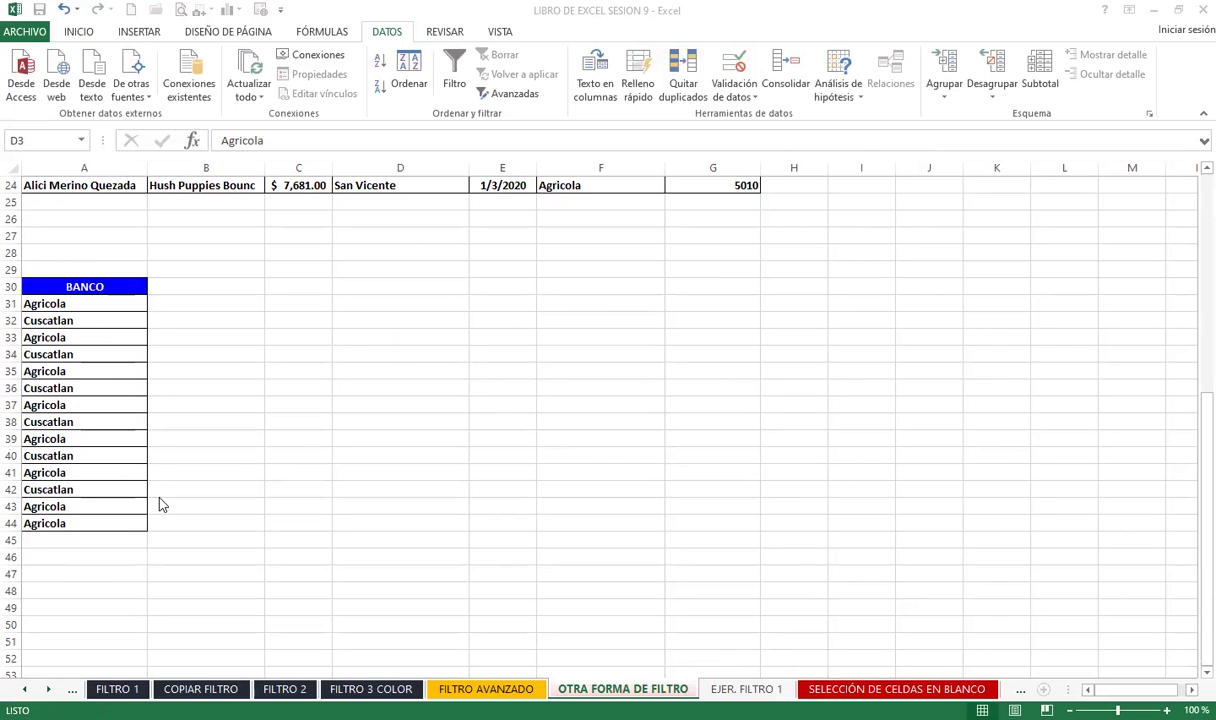
pyautogui.scroll(3, 440, 485)
pyautogui.scroll(5, 500, 510)
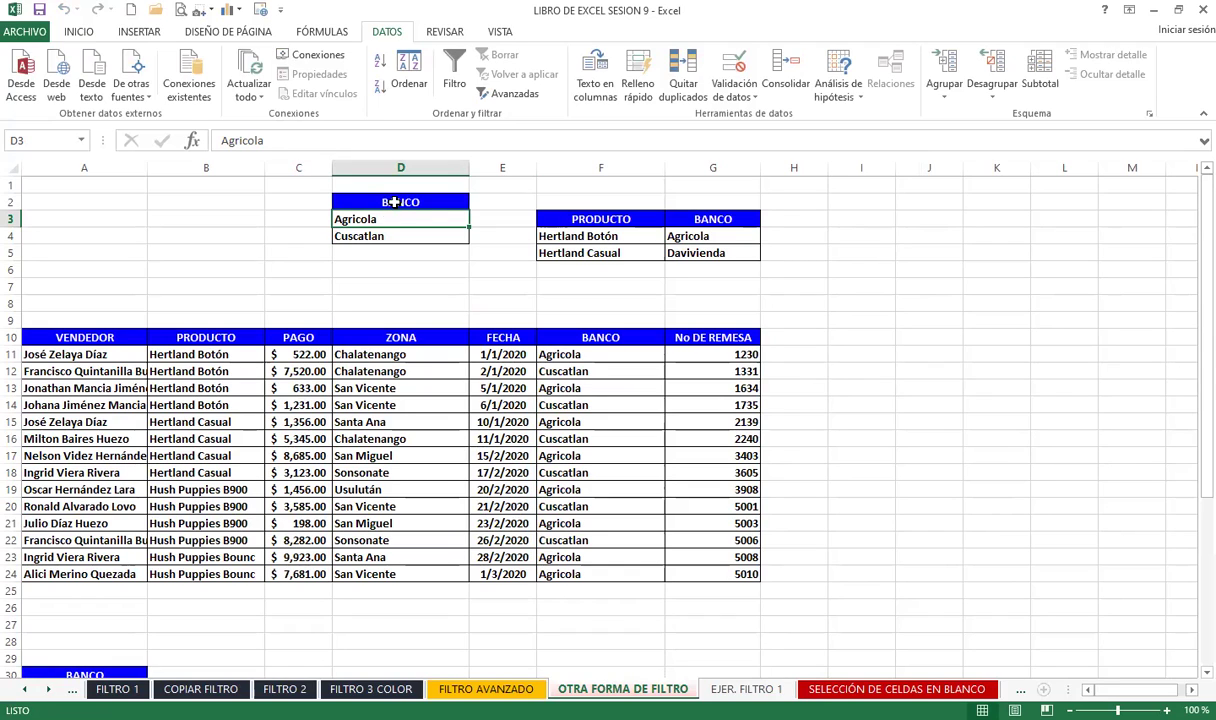
pyautogui.click(392, 200)
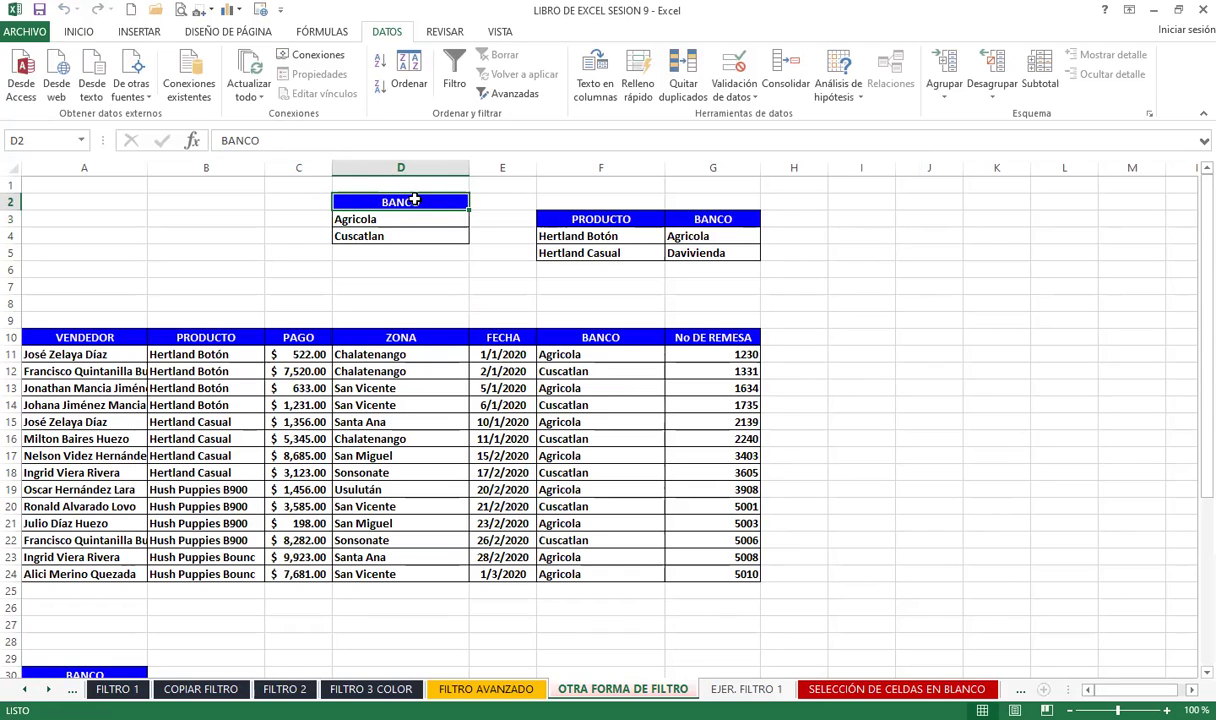
pyautogui.scroll(-2, 320, 384)
pyautogui.scroll(-1, 136, 549)
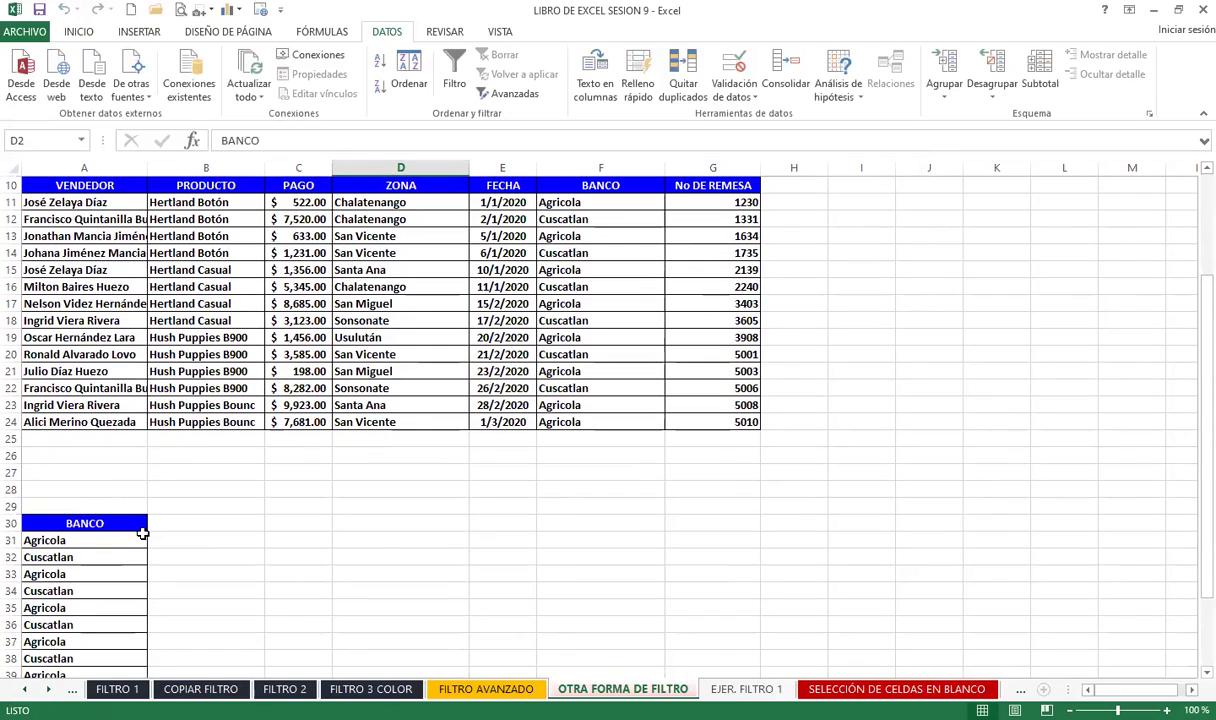
pyautogui.scroll(3, 250, 450)
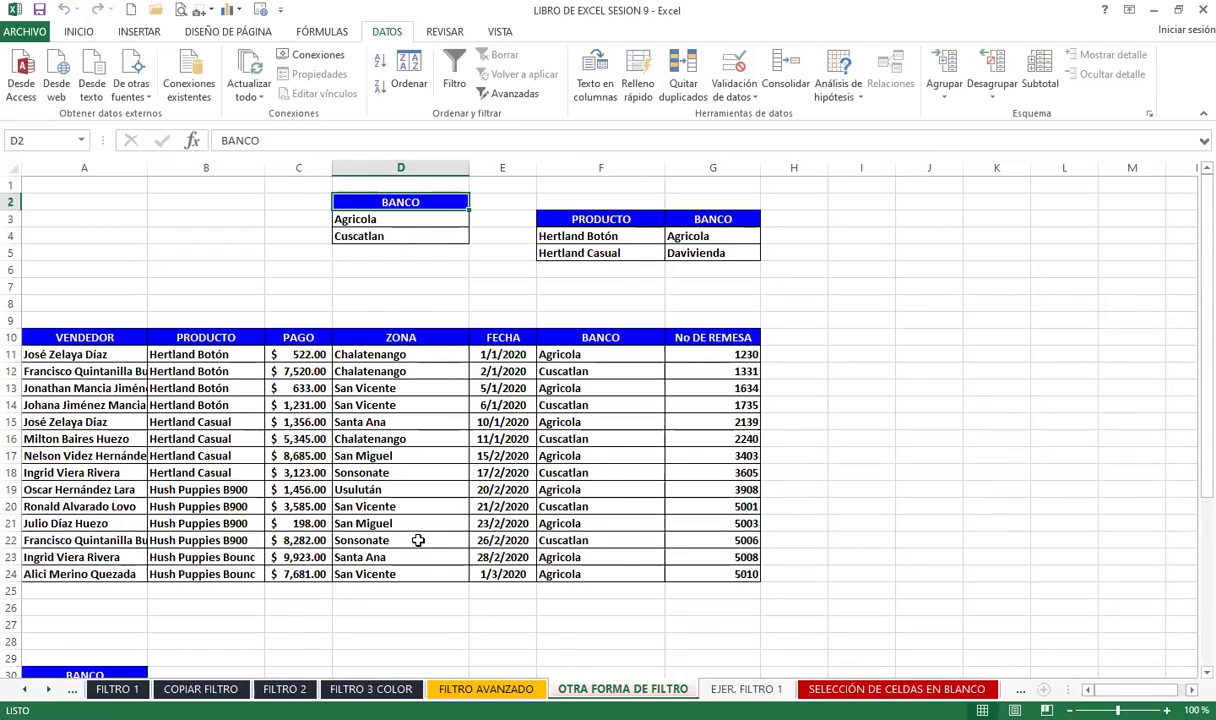
pyautogui.hotkey('ctrl', 'pageup')
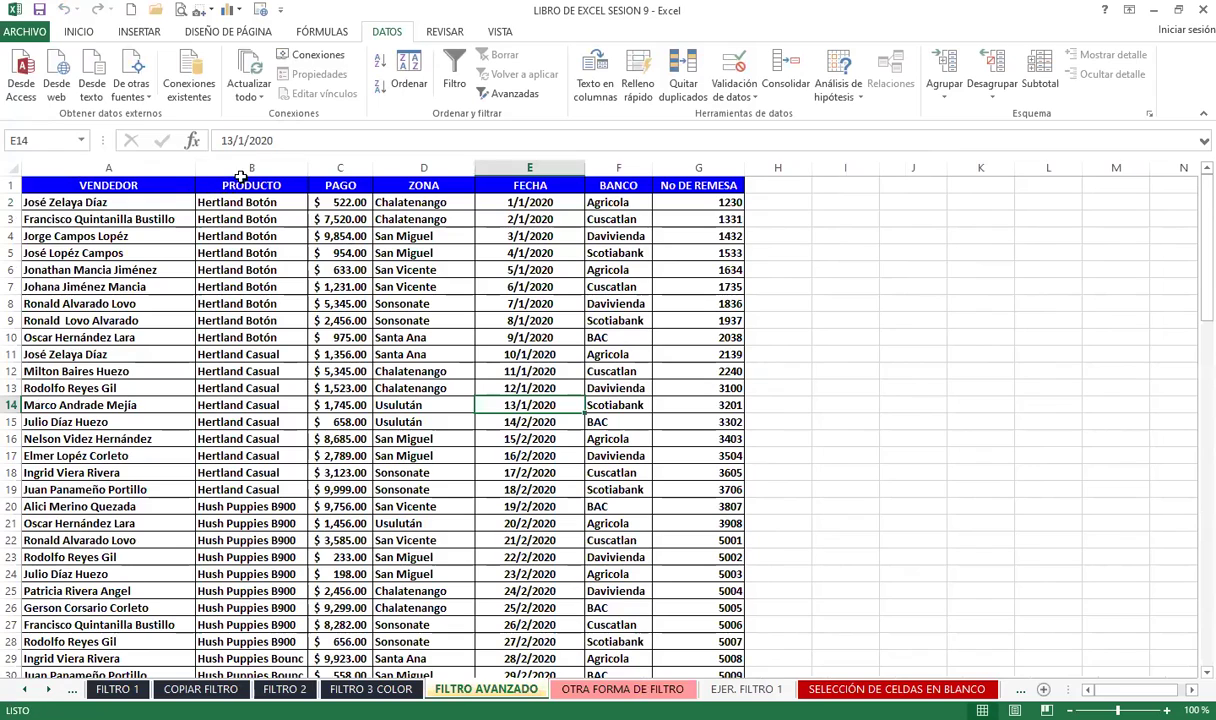
# - Inspect the PRODUCTO, FECHA and BANCO columns (E1:F22), then go back to OTRA FORMA DE FILTRO
pyautogui.click(245, 185)
pyautogui.click(611, 185)
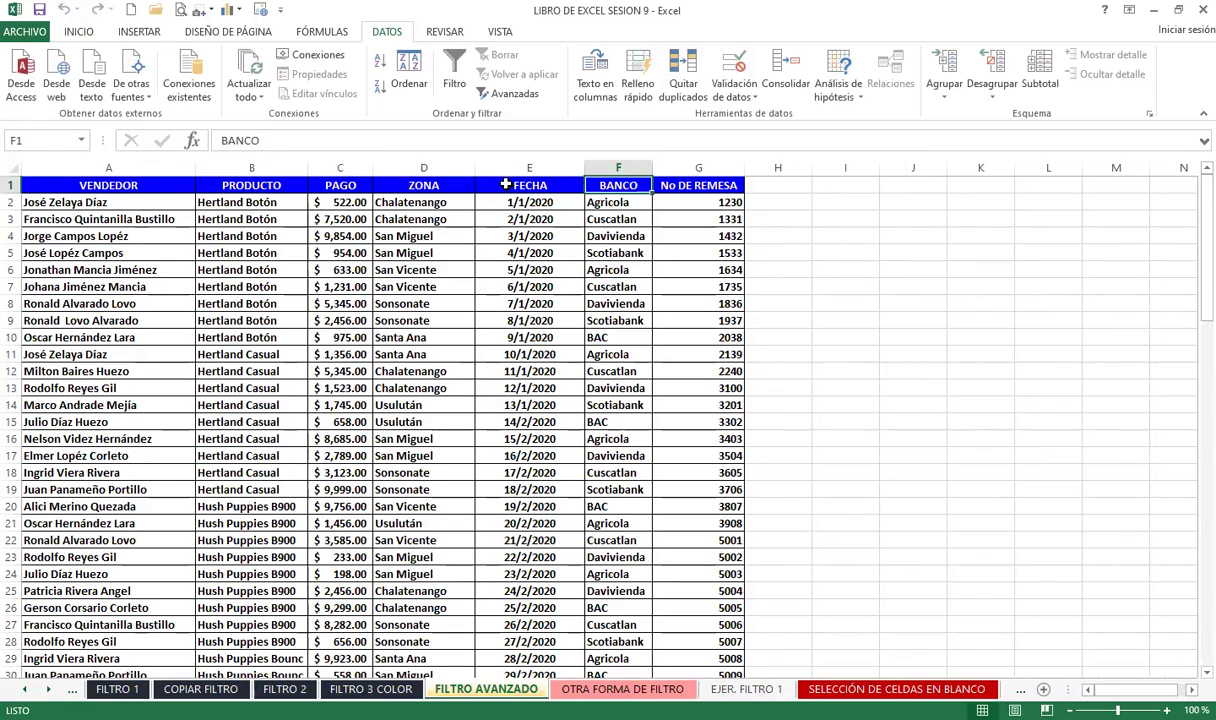
pyautogui.click(525, 185)
pyautogui.moveTo(525, 185); pyautogui.dragTo(618, 540)
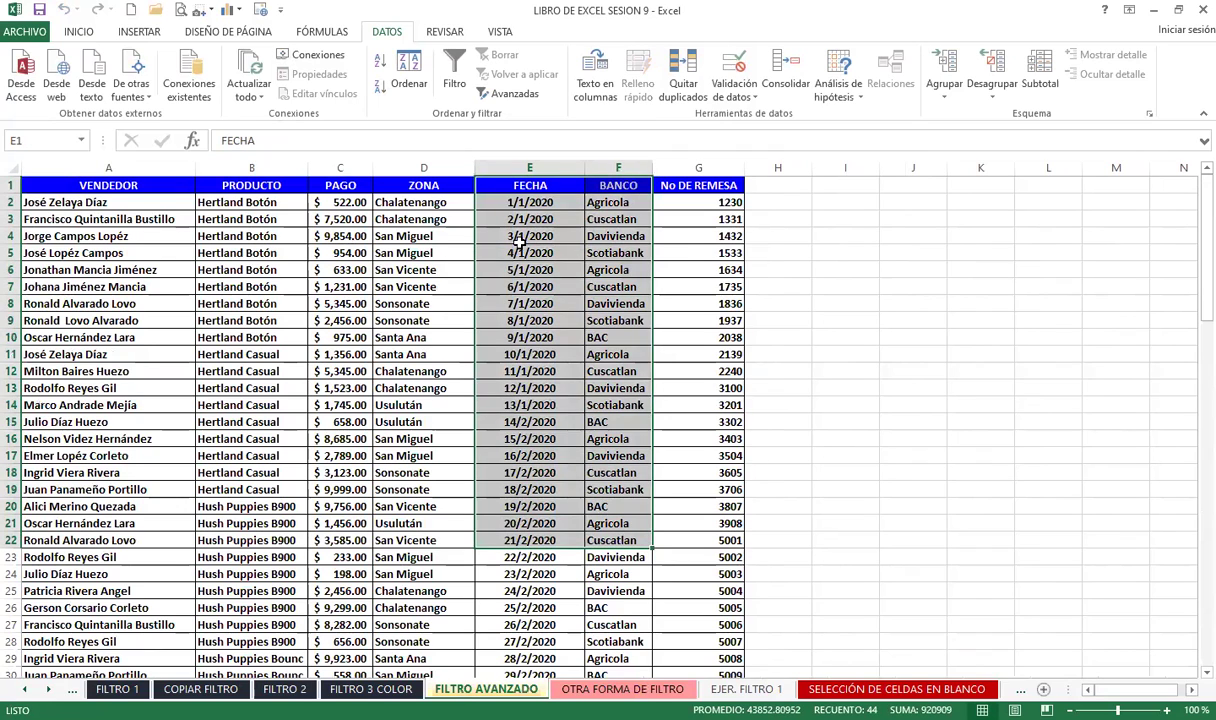
pyautogui.click(533, 185)
pyautogui.click(590, 185)
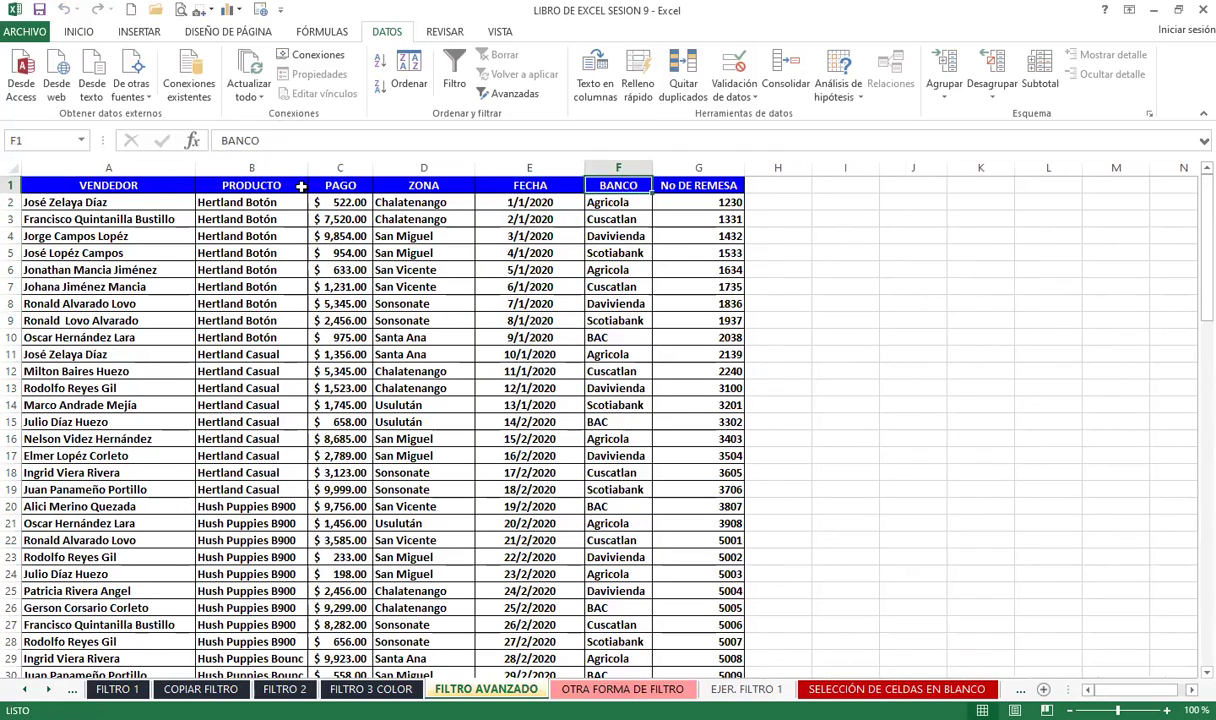
pyautogui.click(251, 185)
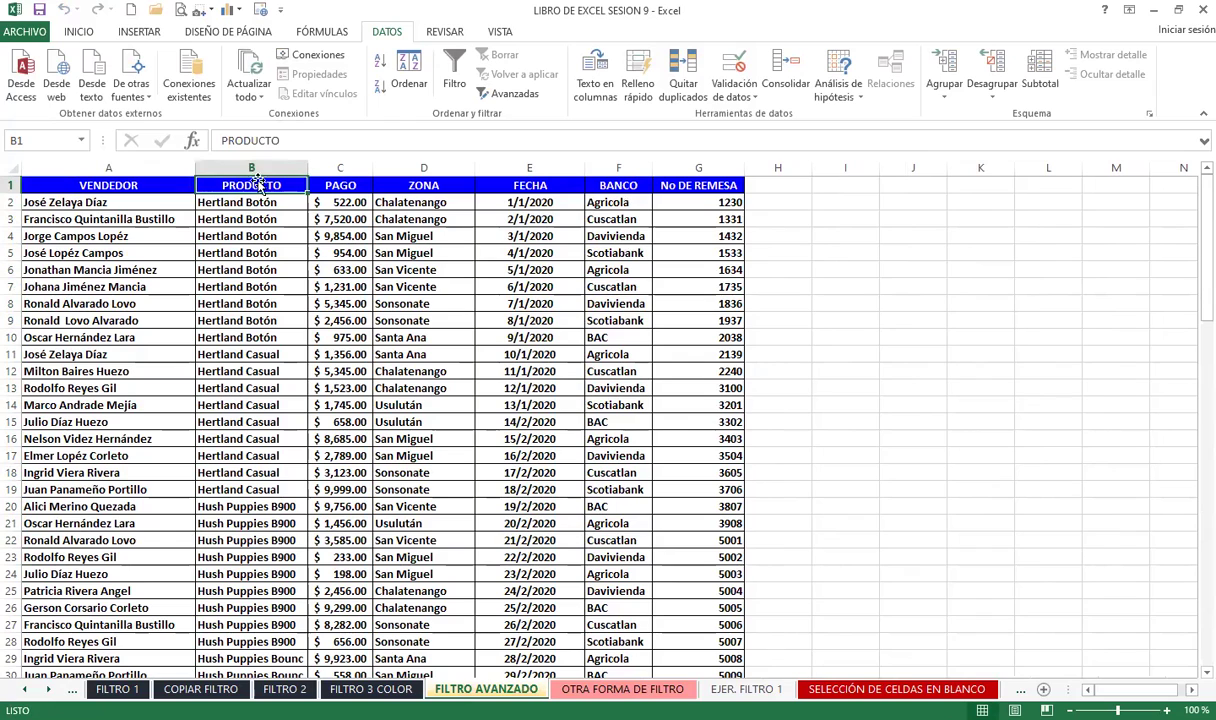
pyautogui.click(625, 187)
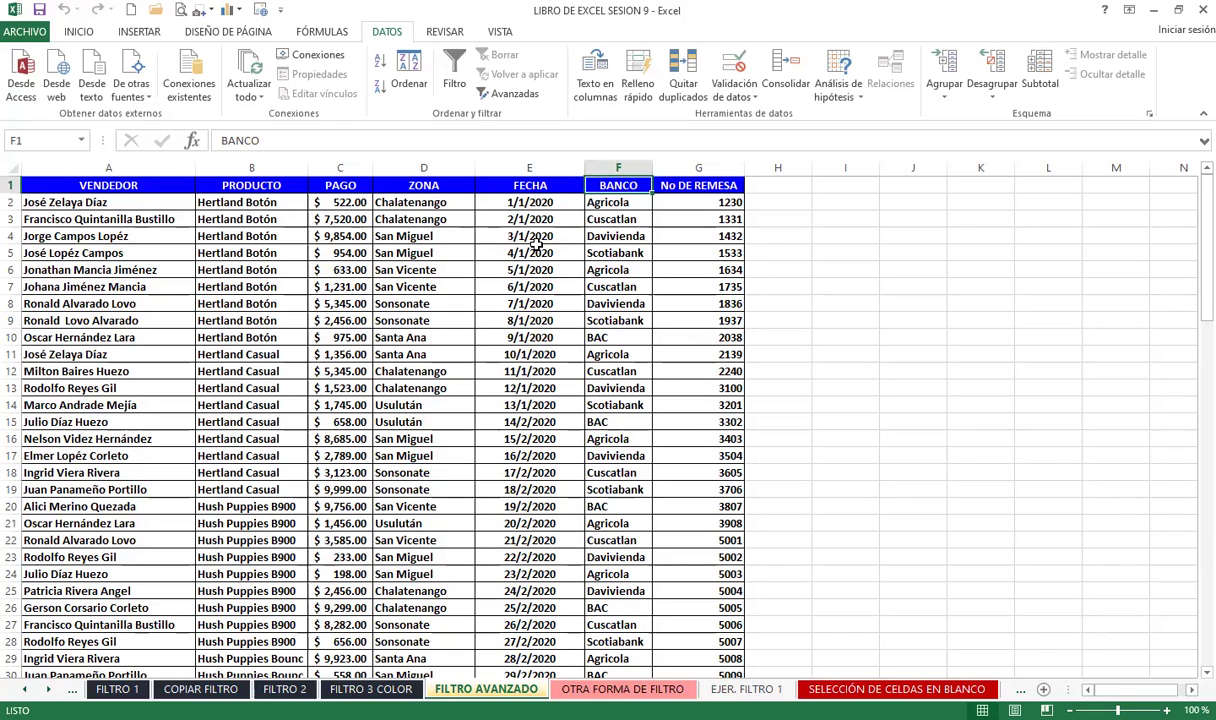
pyautogui.click(600, 688)
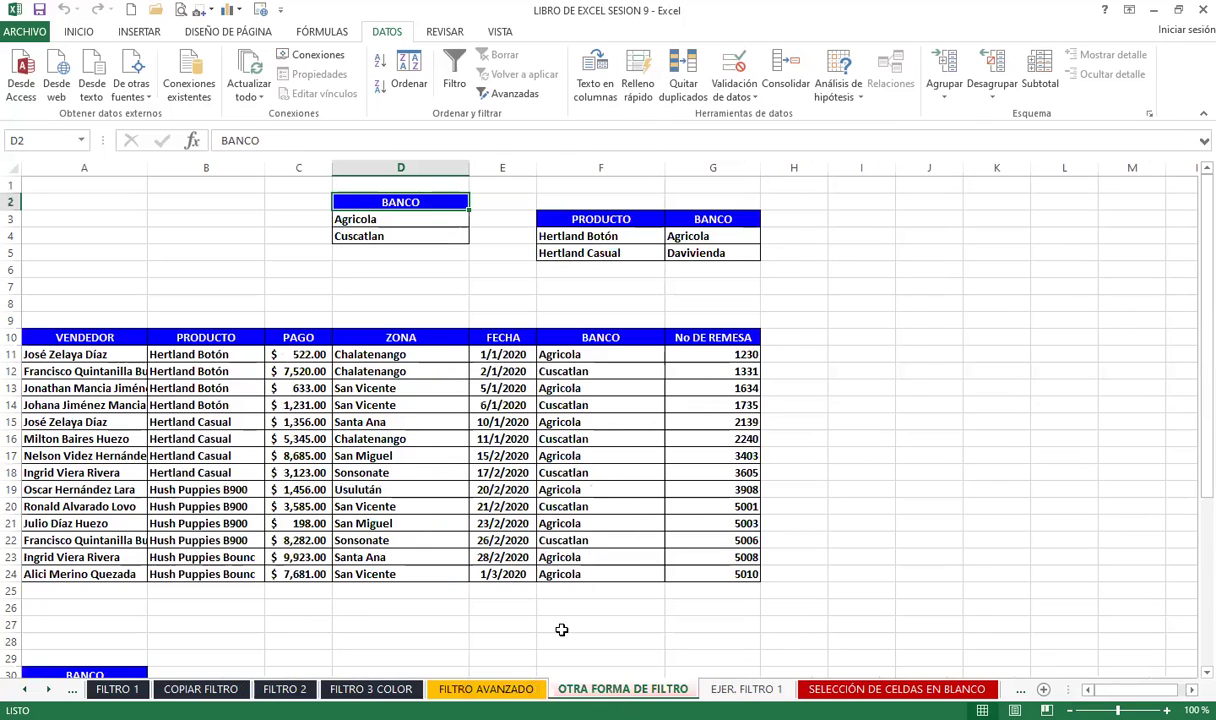
# - Copy the PRODUCTO and BANCO criteria headers F3:G3 and paste them into A48
pyautogui.click(607, 221)
pyautogui.moveTo(607, 221); pyautogui.dragTo(706, 219)
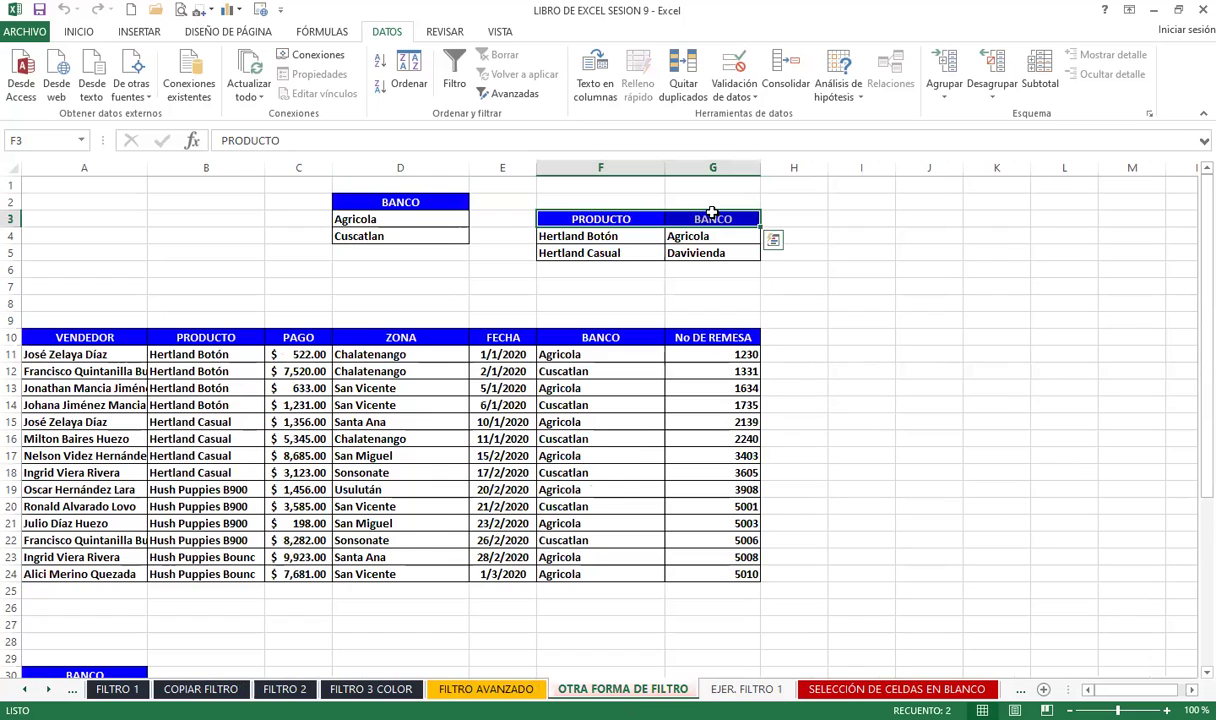
pyautogui.hotkey('ctrl', 'c')
pyautogui.scroll(-4, 369, 410)
pyautogui.scroll(-3, 212, 480)
pyautogui.scroll(-3, 65, 483)
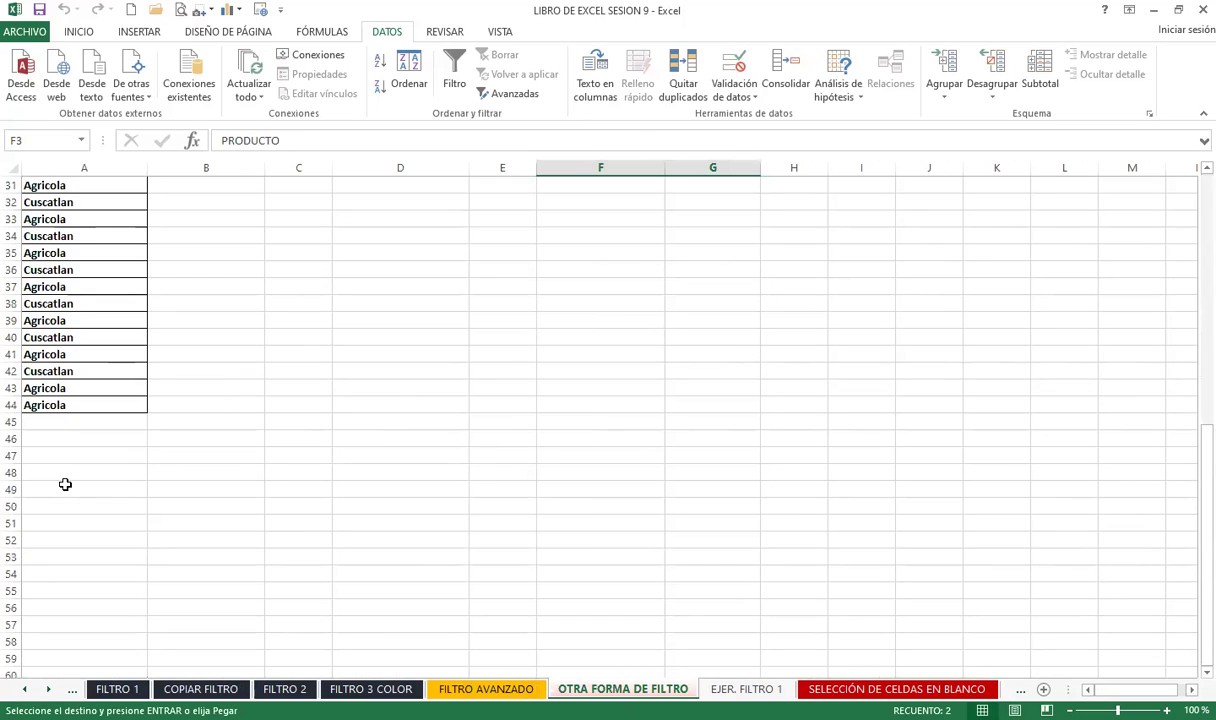
pyautogui.click(65, 467)
pyautogui.click(78, 31)
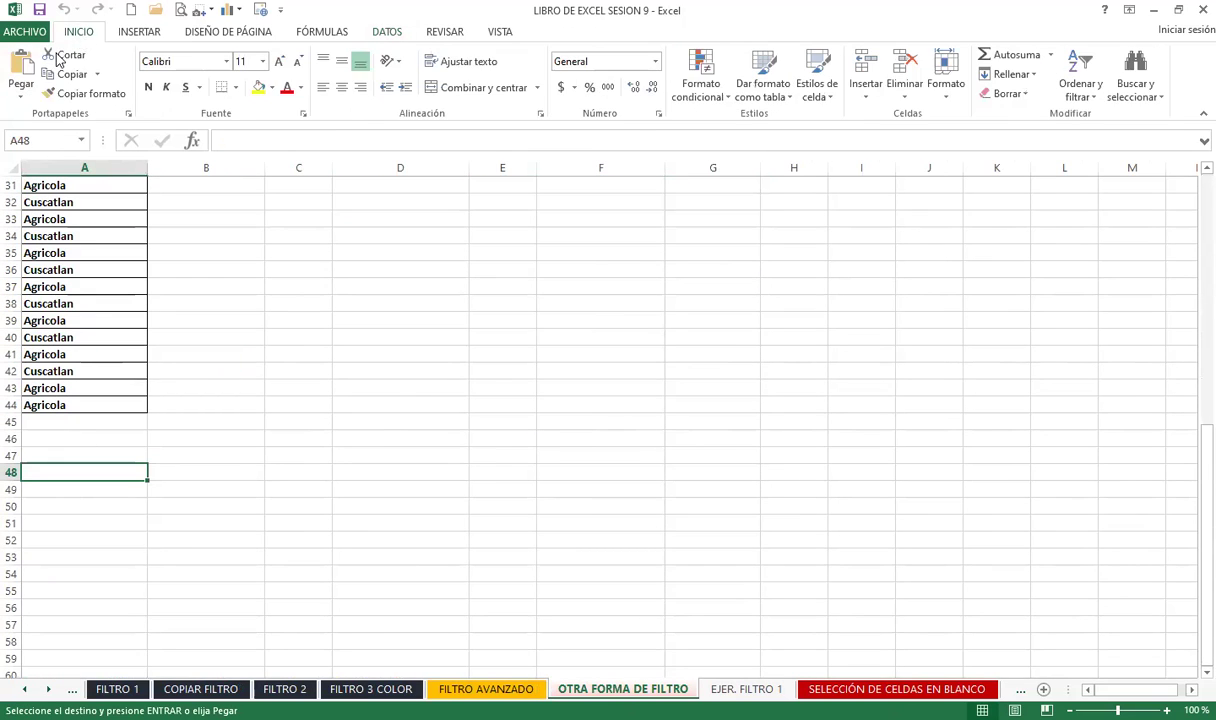
pyautogui.click(27, 62)
# - End copy mode and select the Hertland Botón criteria cell F4
pyautogui.click(171, 524)
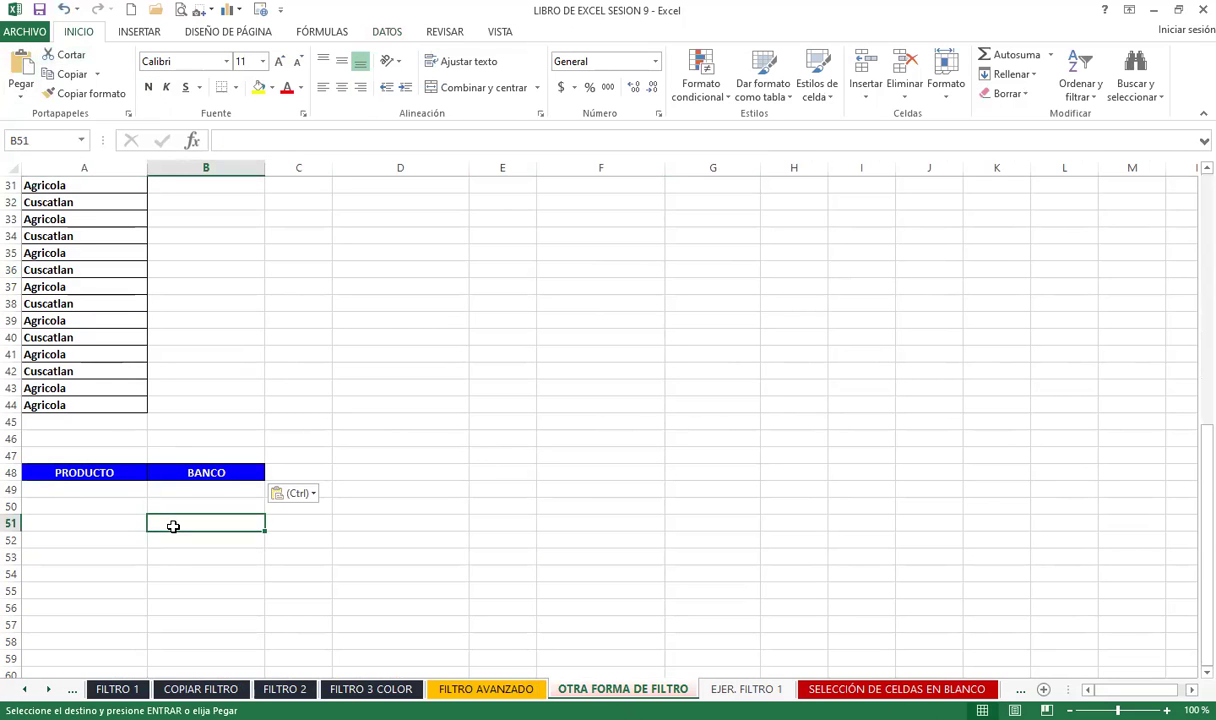
pyautogui.scroll(6, 472, 473)
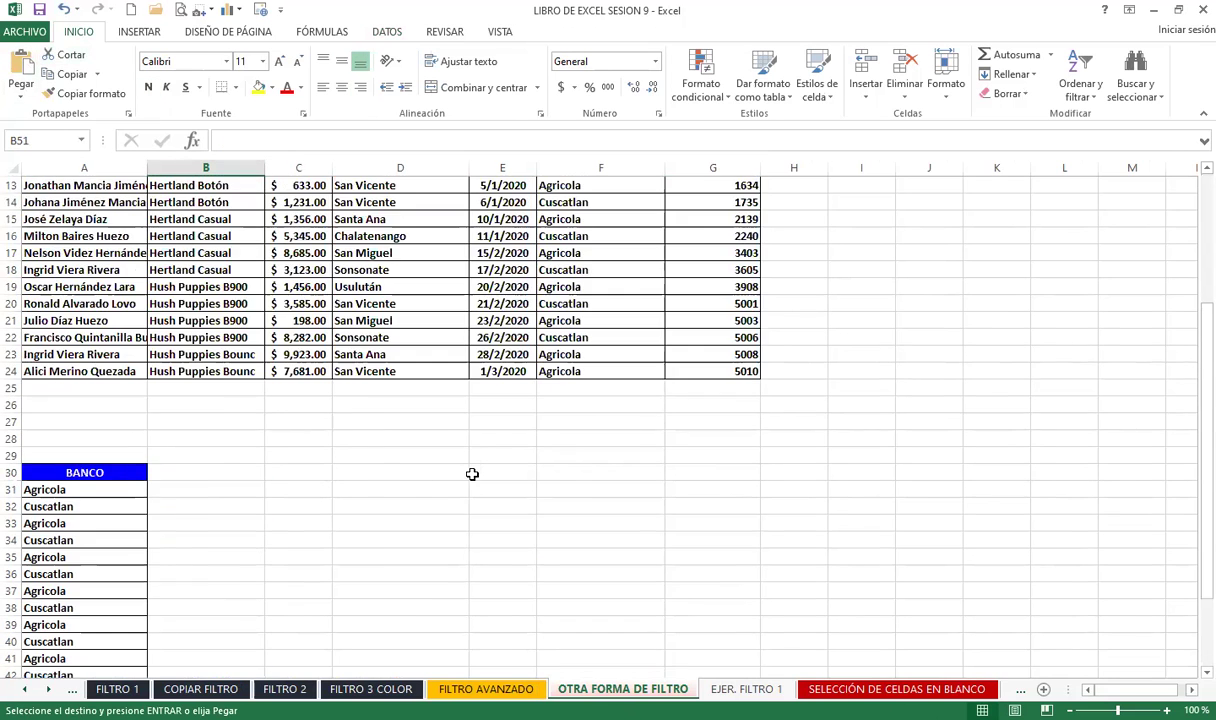
pyautogui.scroll(4, 796, 308)
pyautogui.scroll(-4, 800, 260)
pyautogui.scroll(-8, 805, 300)
pyautogui.press('Escape')
pyautogui.scroll(12, 700, 410)
pyautogui.click(565, 236)
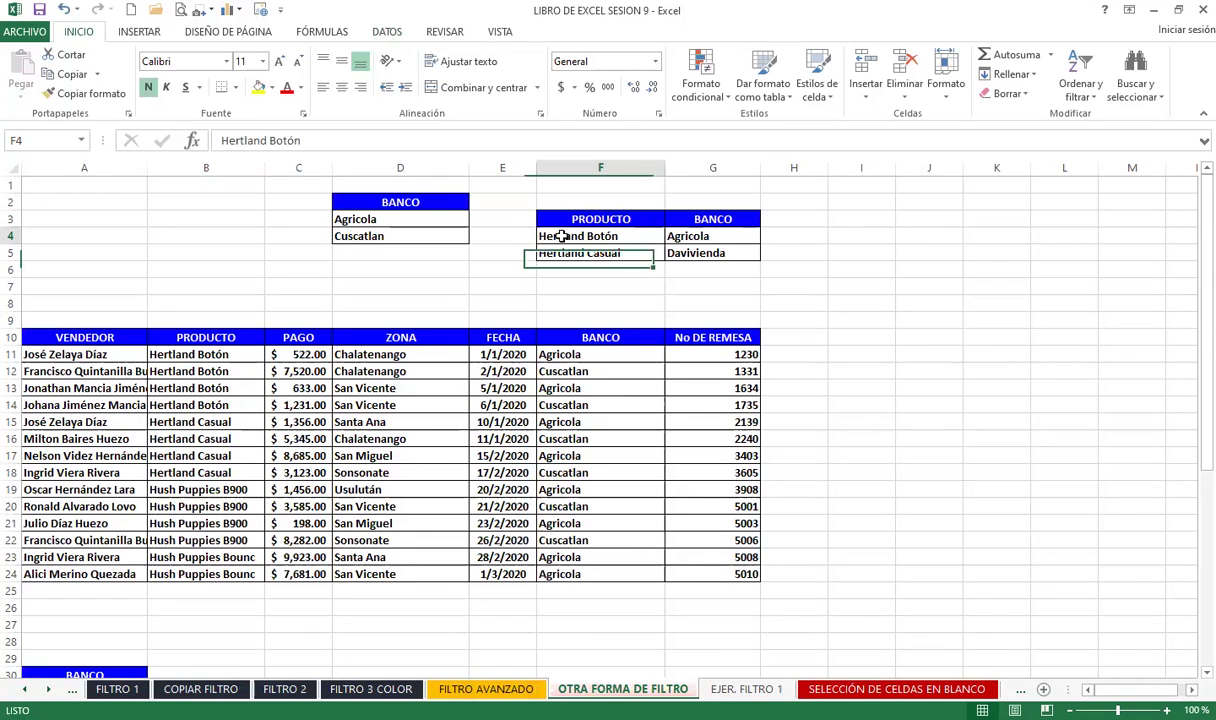
pyautogui.click(392, 36)
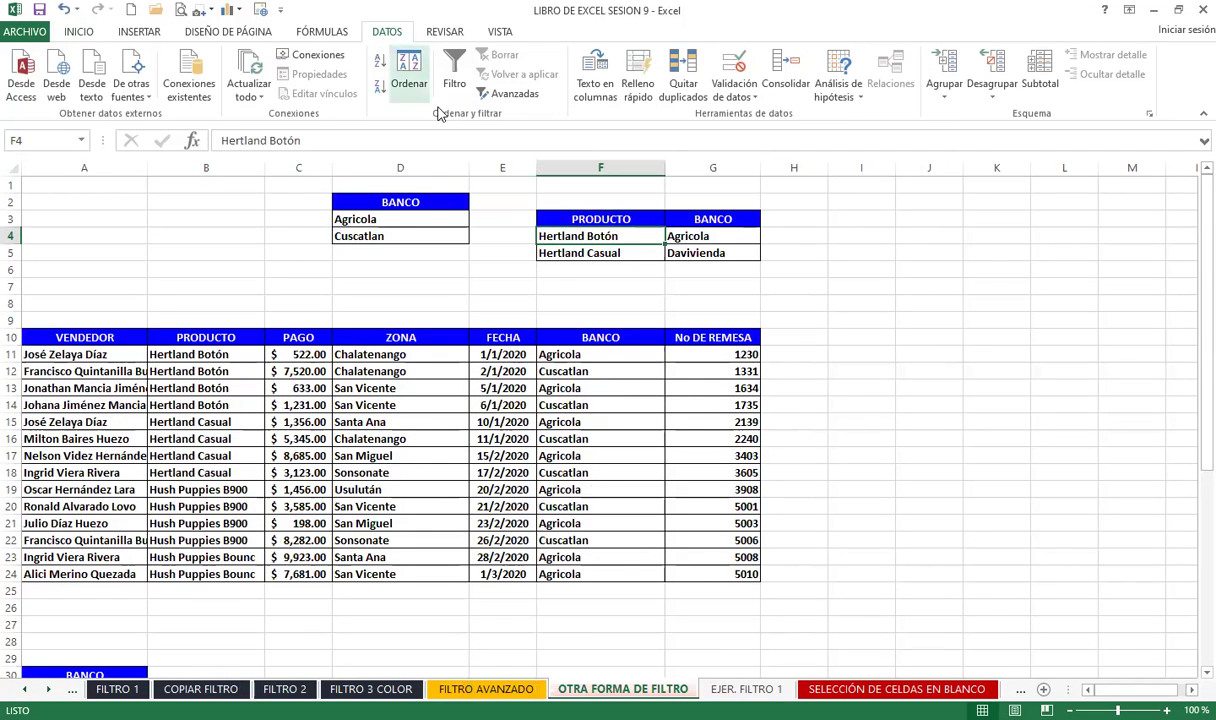
# - Open Filtro avanzado and set the list range to FILTRO AVANZADO A1:G32
pyautogui.click(507, 95)
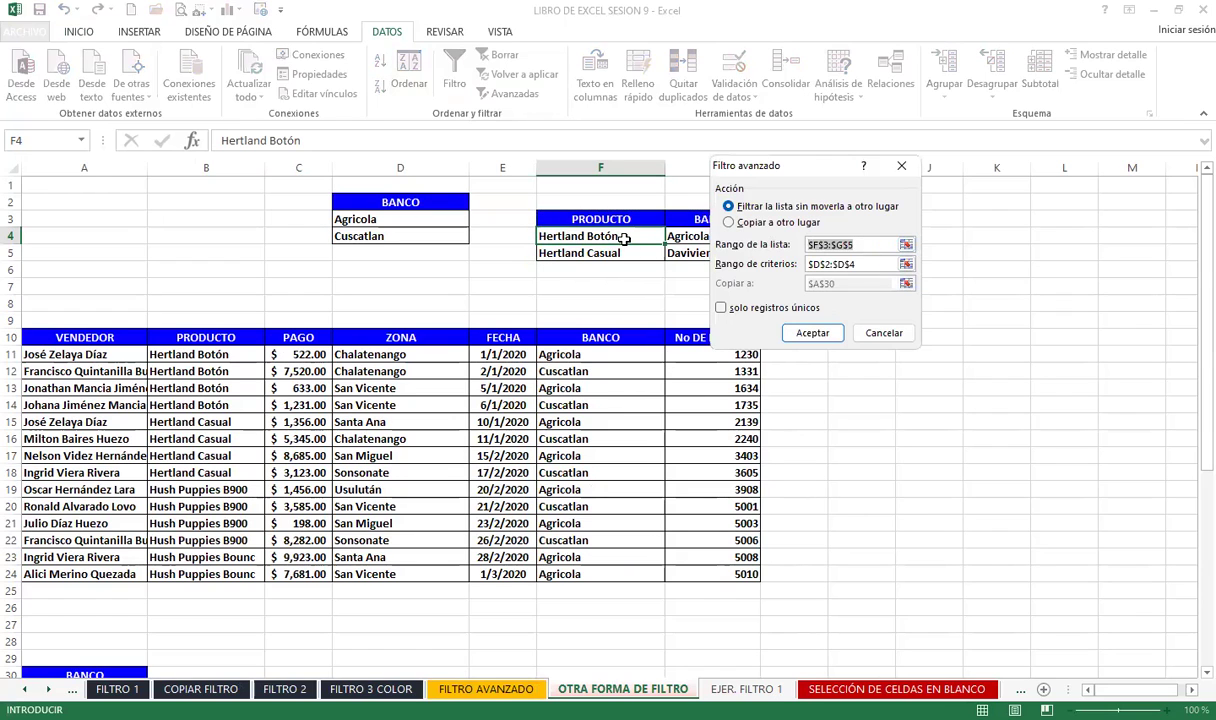
pyautogui.press('BackSpace')
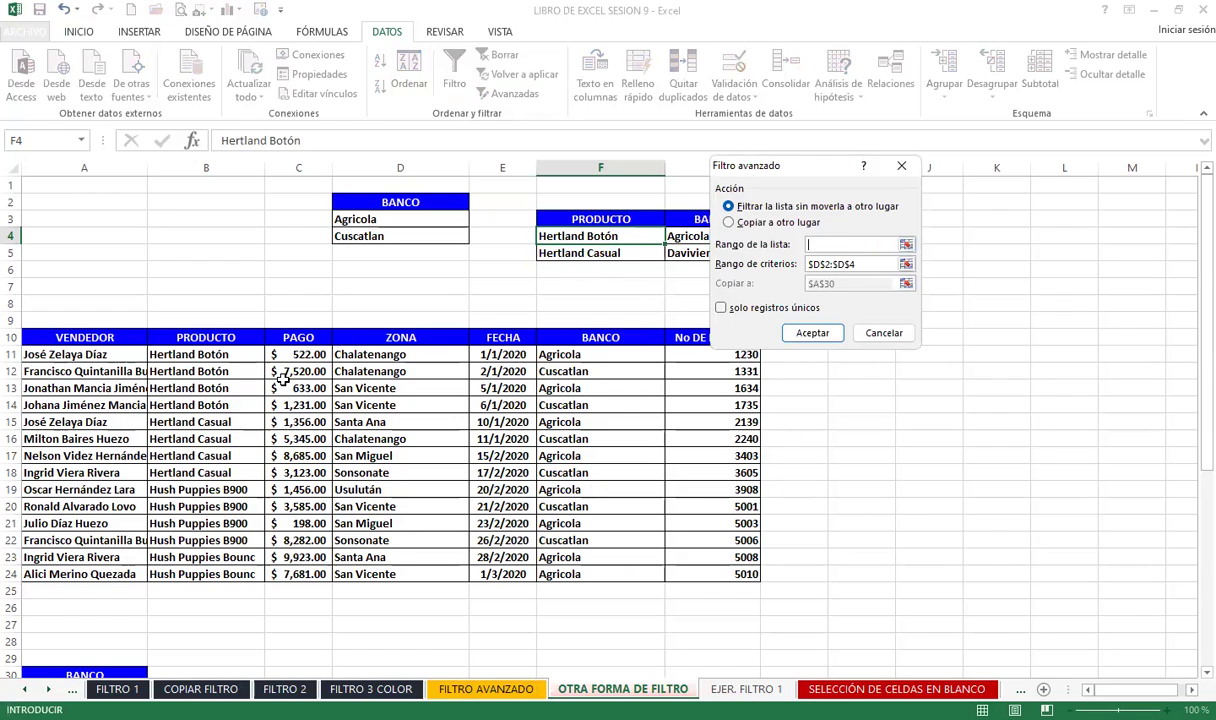
pyautogui.hotkey('ctrl', 'pageup')
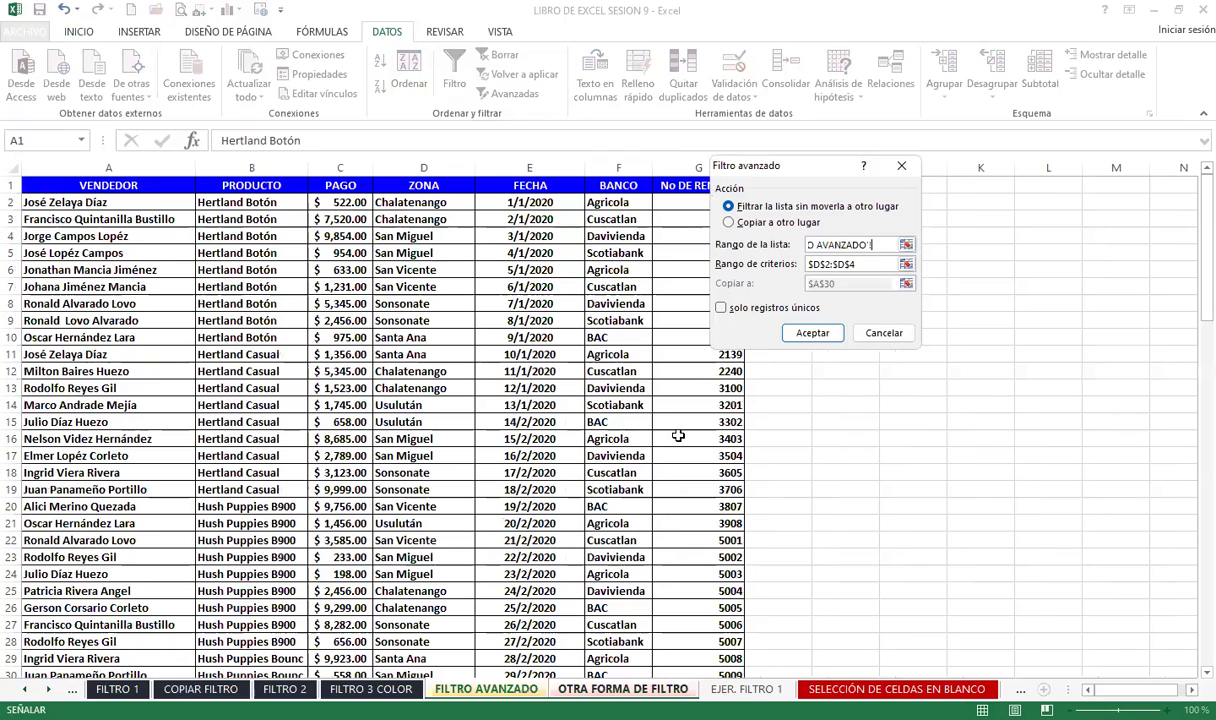
pyautogui.moveTo(108, 185); pyautogui.dragTo(703, 641)
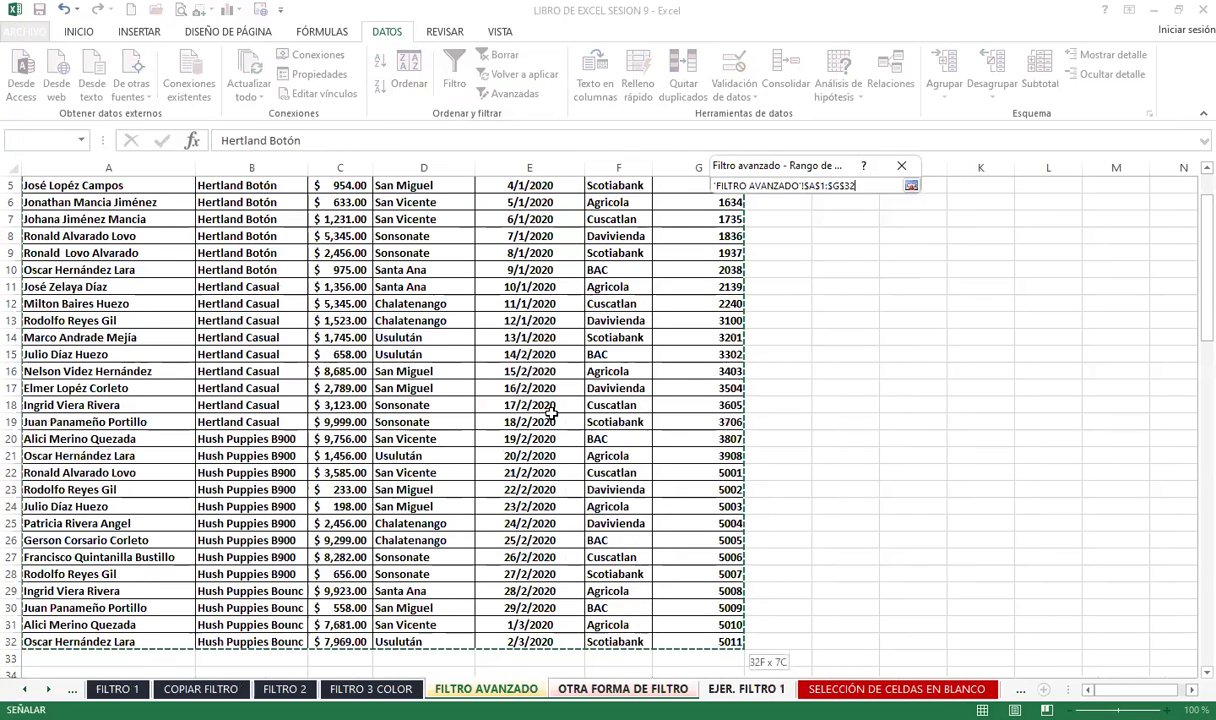
pyautogui.scroll(2, 543, 327)
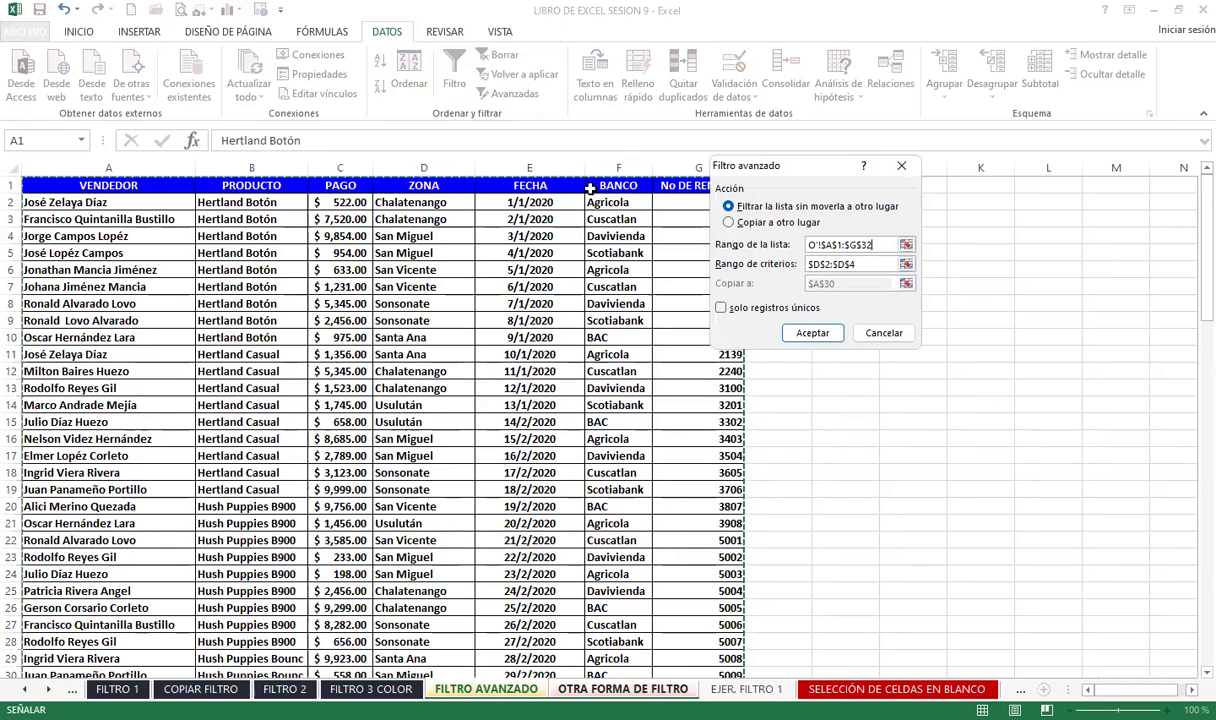
# - Set the criteria range to F3:G5 and choose Copiar a otro lugar
pyautogui.click(840, 264)
pyautogui.hotkey('ctrl', 'pagedown')
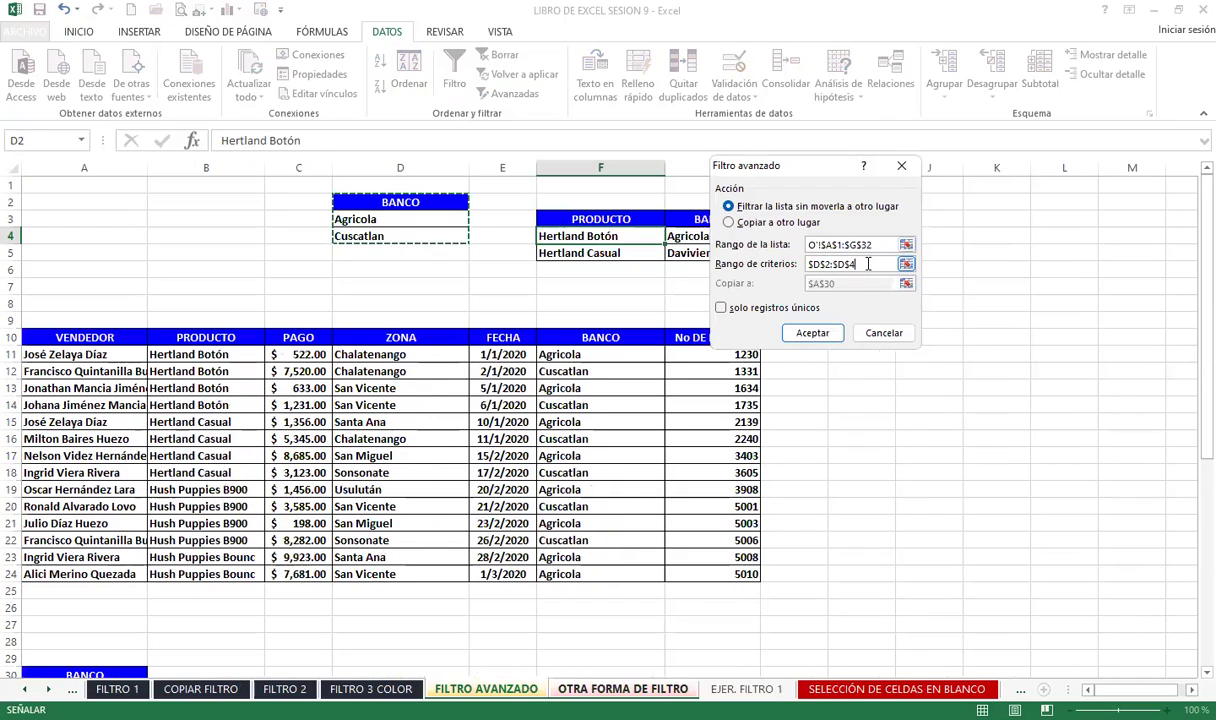
pyautogui.moveTo(796, 264); pyautogui.dragTo(616, 239)
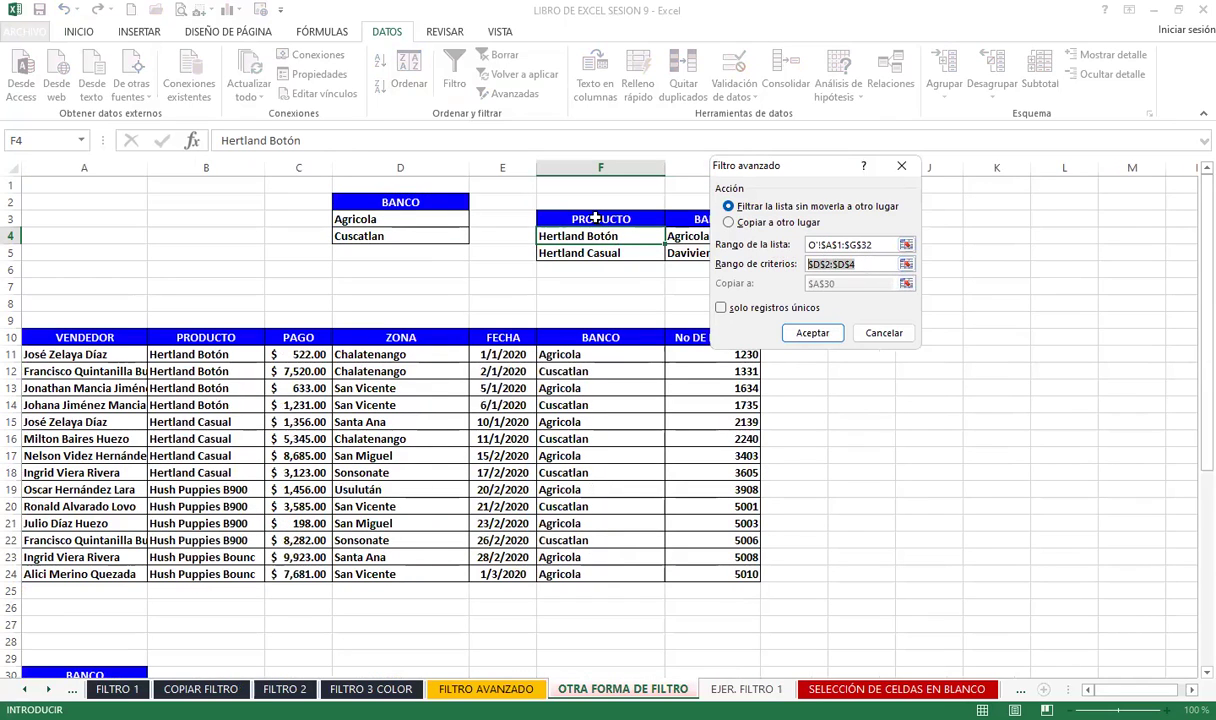
pyautogui.moveTo(545, 219); pyautogui.dragTo(637, 261)
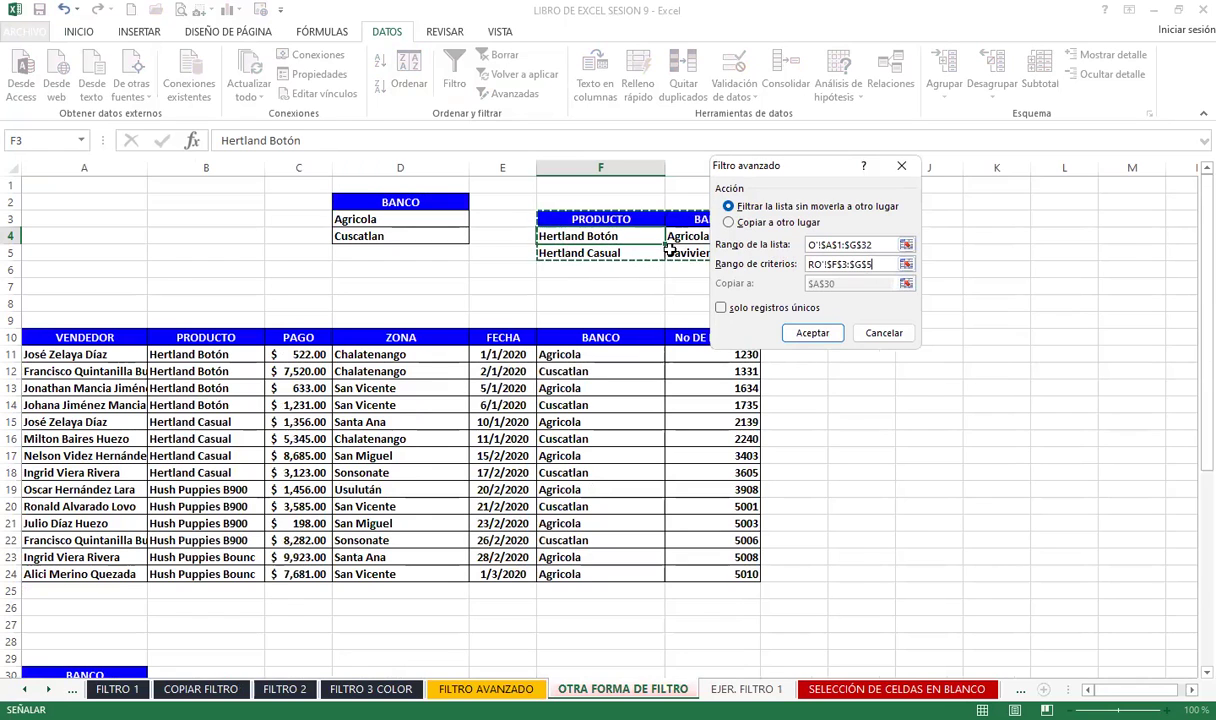
pyautogui.click(728, 222)
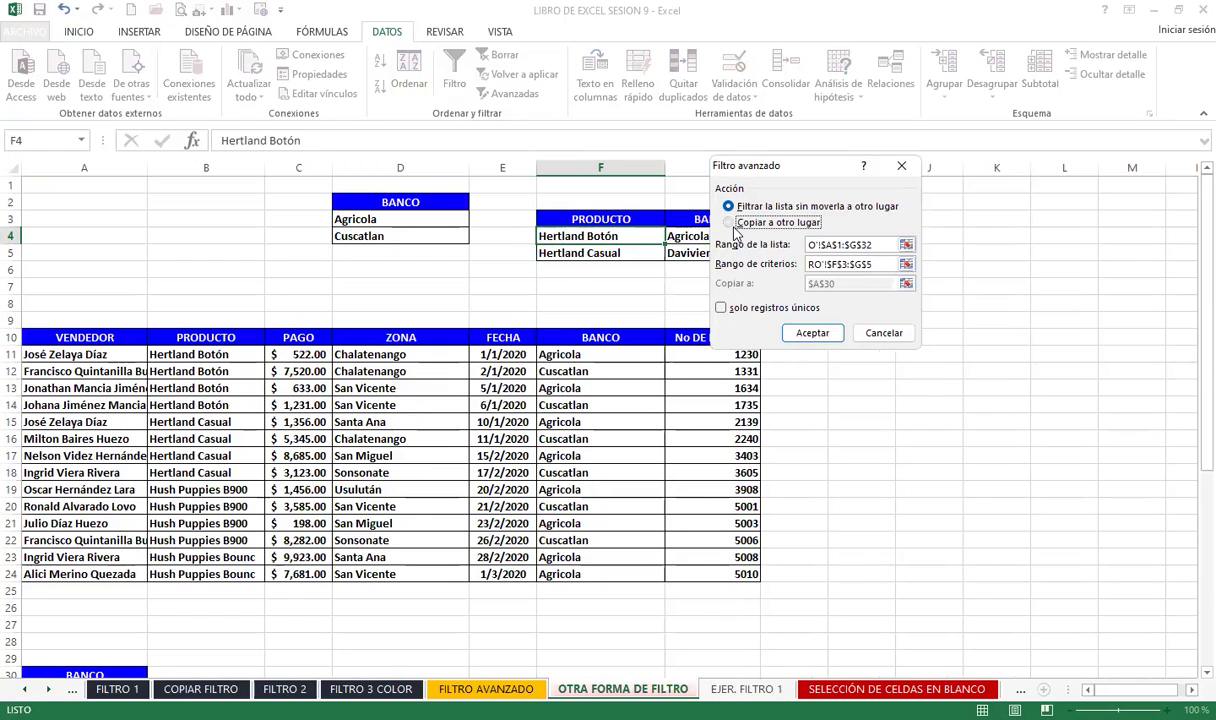
pyautogui.scroll(-3, 128, 448)
# - Set the Copiar a destination to A48:B48 and run the advanced filter
pyautogui.scroll(-4, 147, 451)
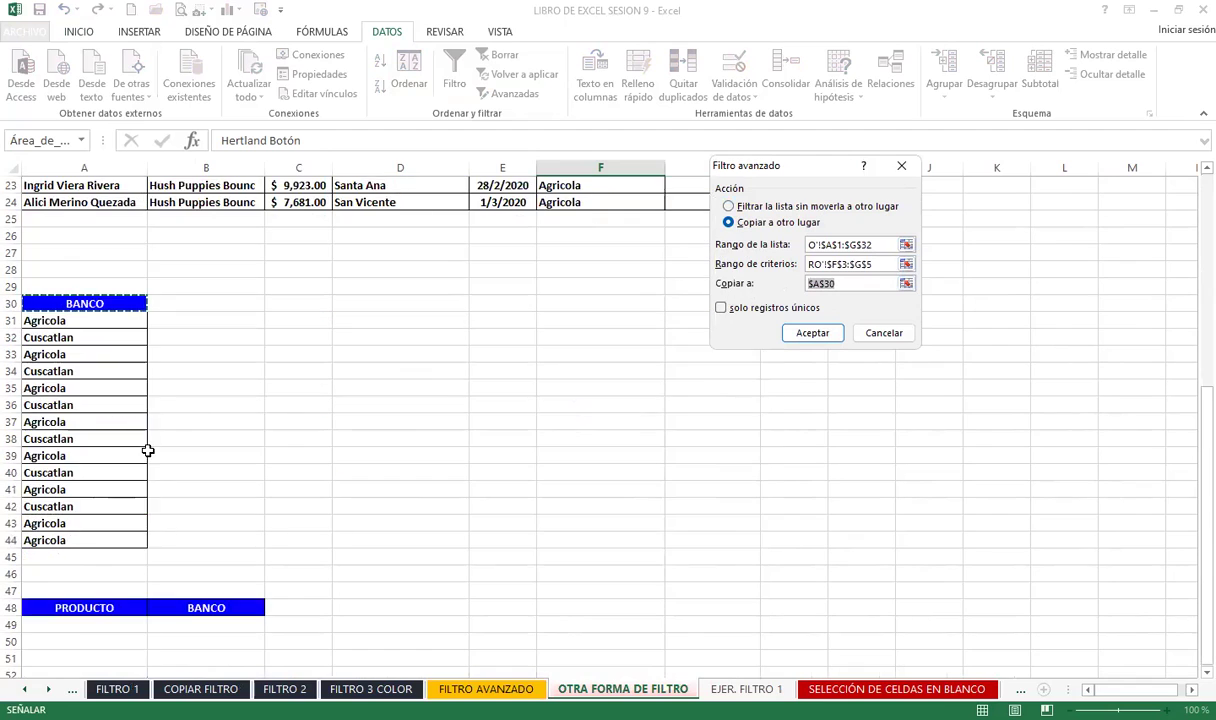
pyautogui.scroll(-4, 173, 462)
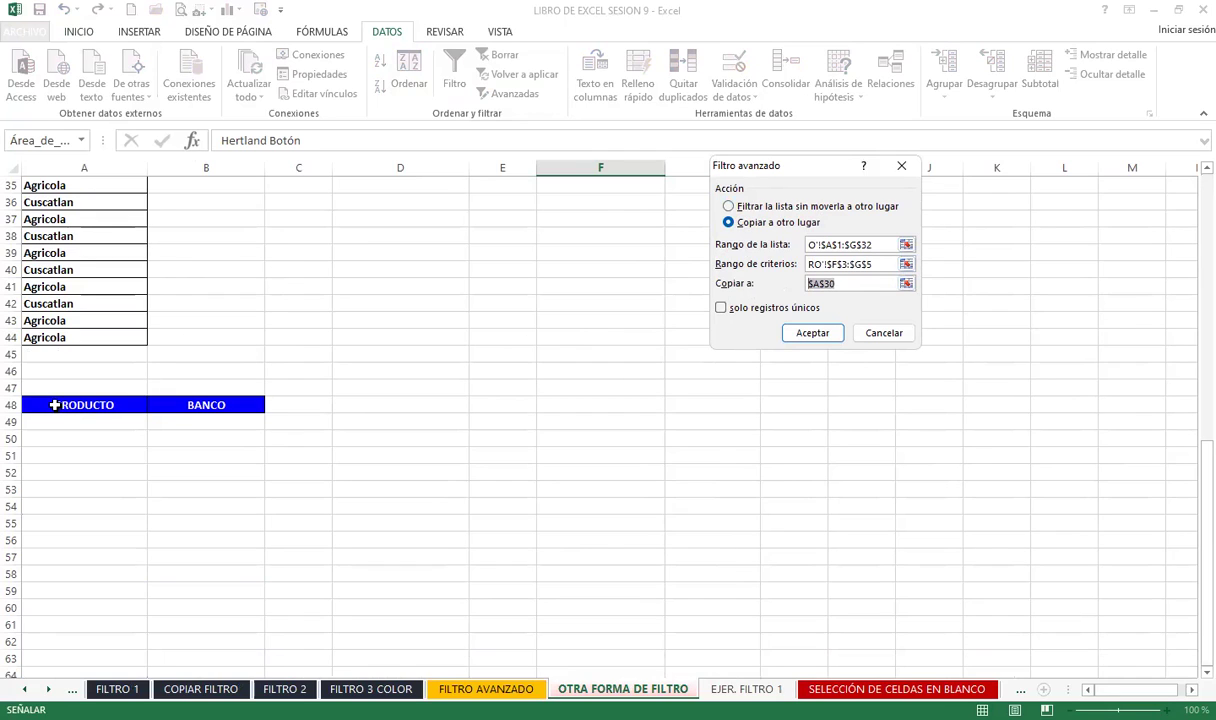
pyautogui.click(56, 404)
pyautogui.moveTo(56, 404); pyautogui.dragTo(185, 404)
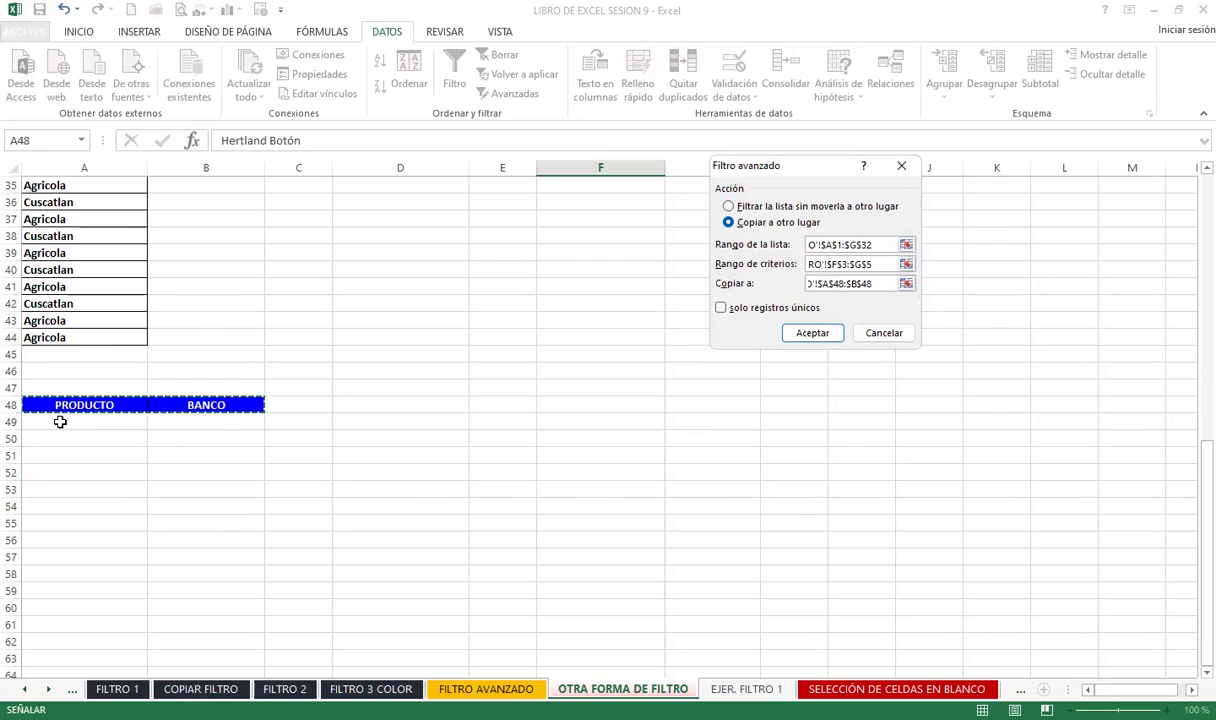
pyautogui.scroll(4, 60, 422)
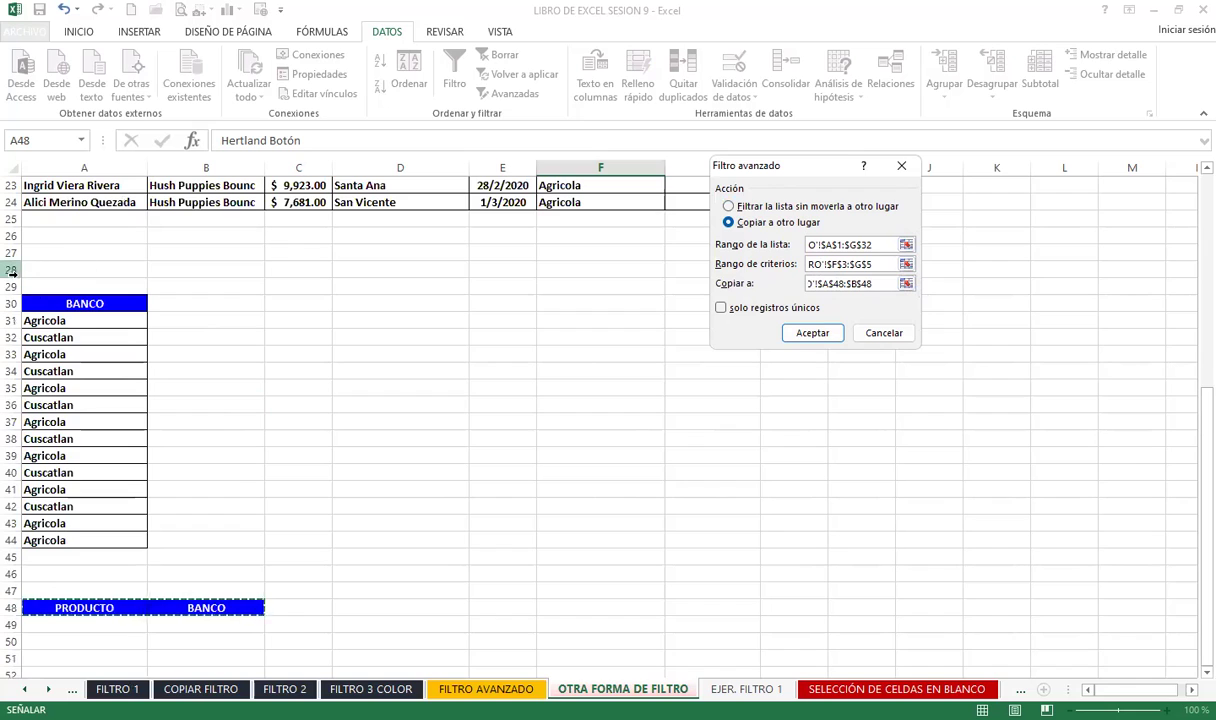
pyautogui.scroll(-3, 185, 411)
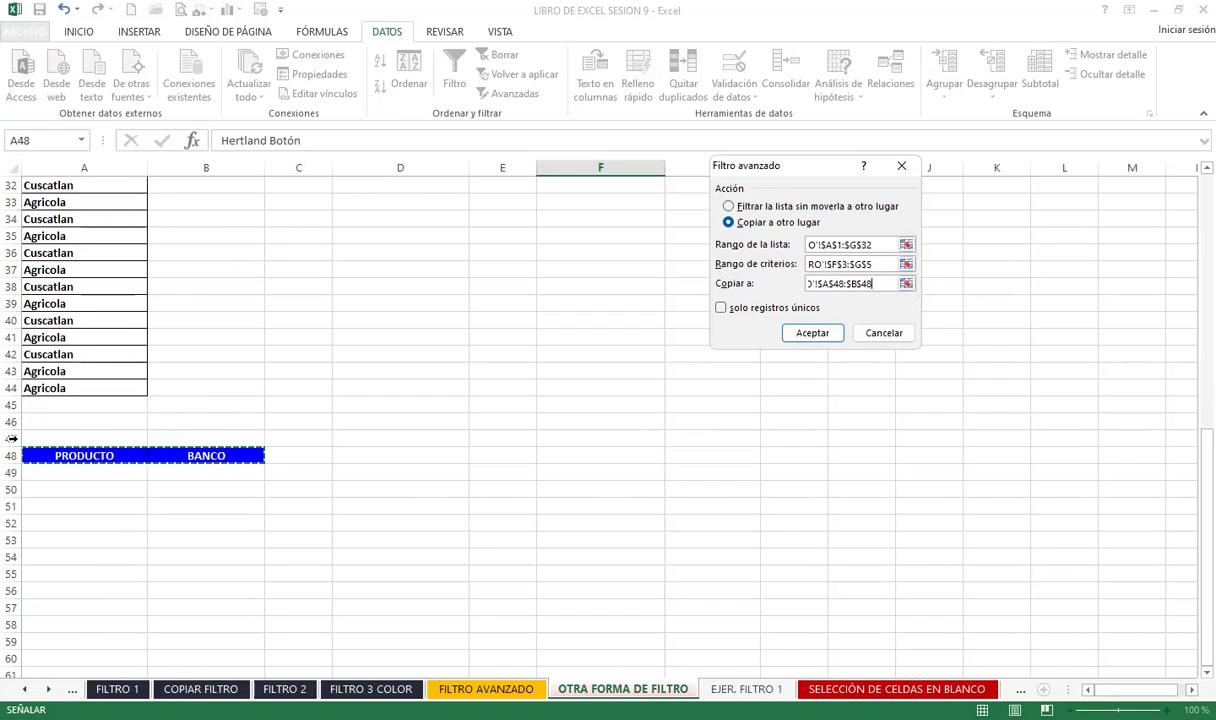
pyautogui.click(813, 333)
# - Review the filtered product/bank matches in rows 49–52 and select the BANCO heading B48
pyautogui.scroll(-3, 350, 470)
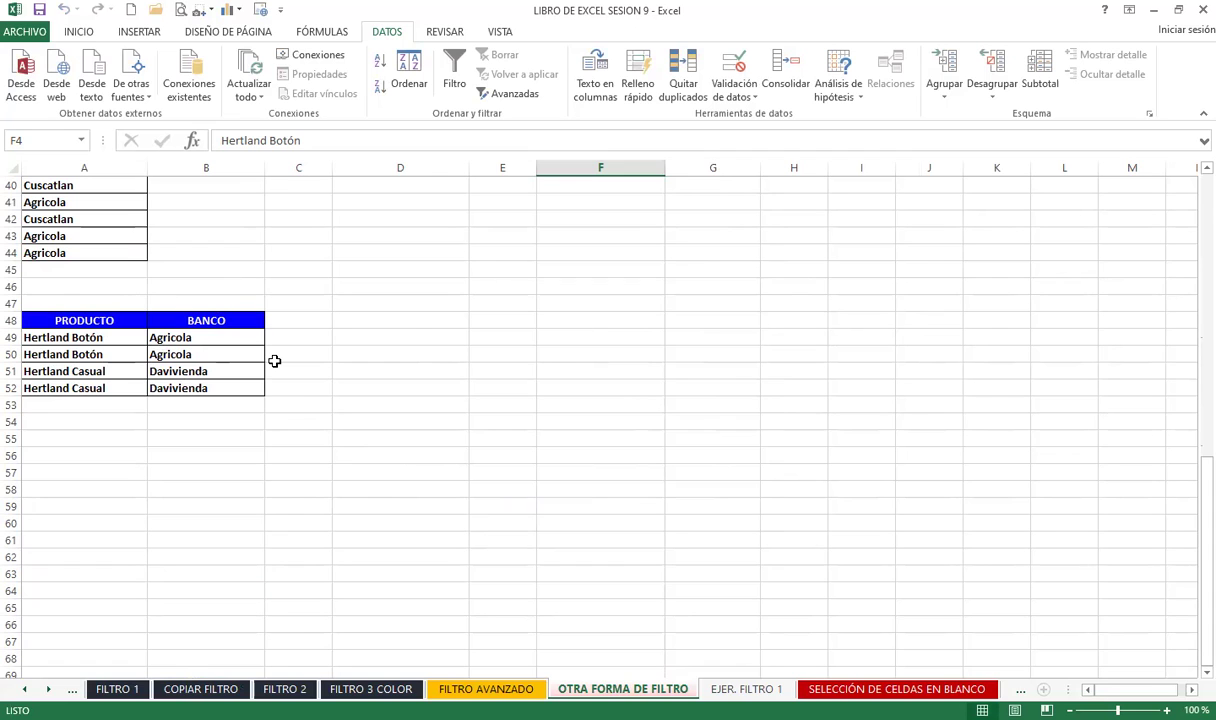
pyautogui.scroll(2, 215, 354)
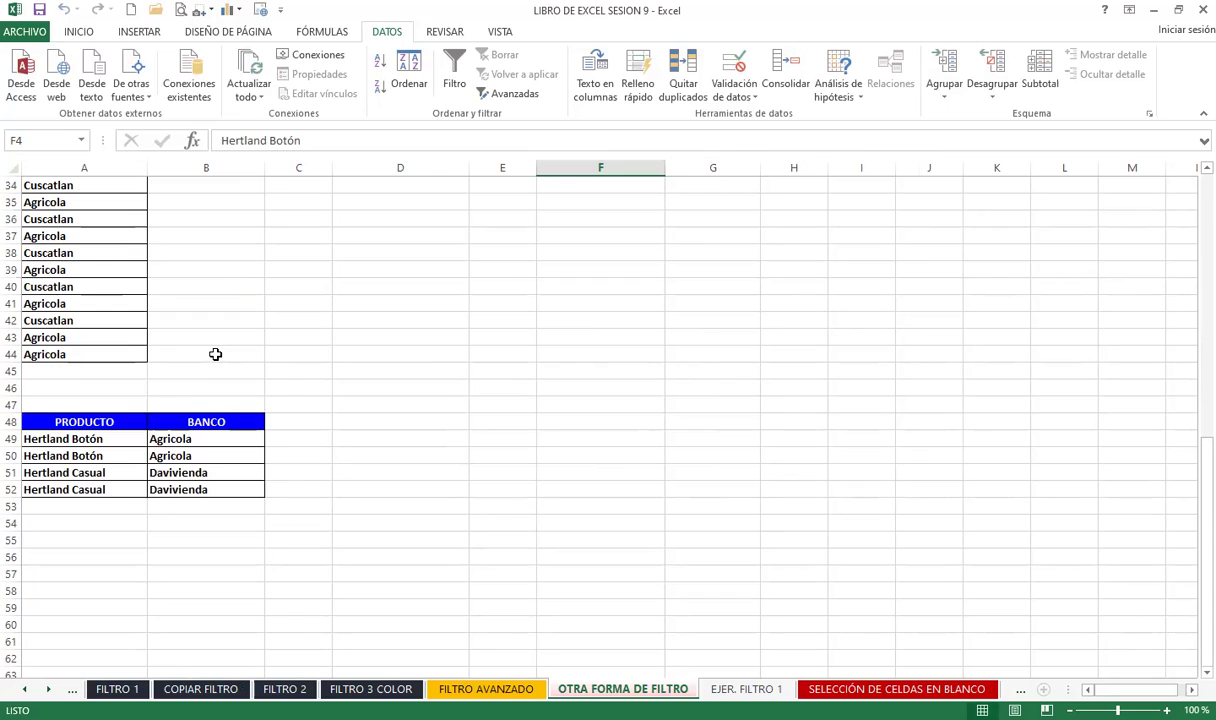
pyautogui.scroll(3, 215, 354)
pyautogui.scroll(-4, 202, 440)
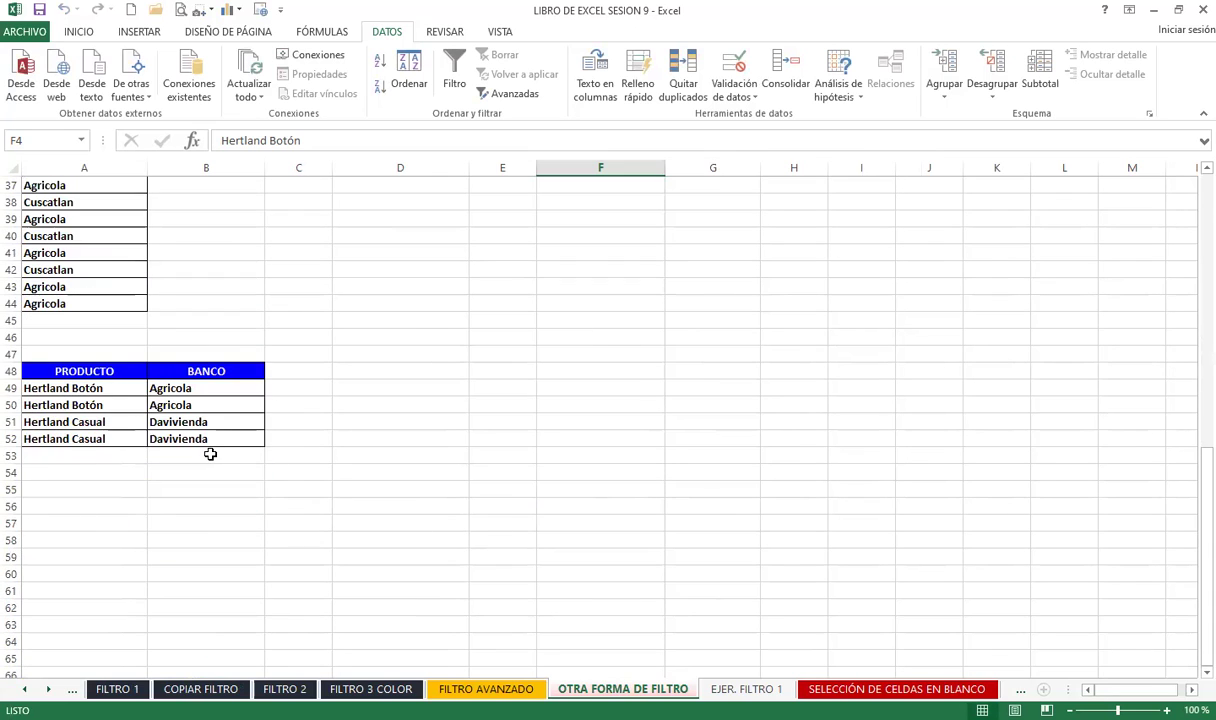
pyautogui.click(215, 371)
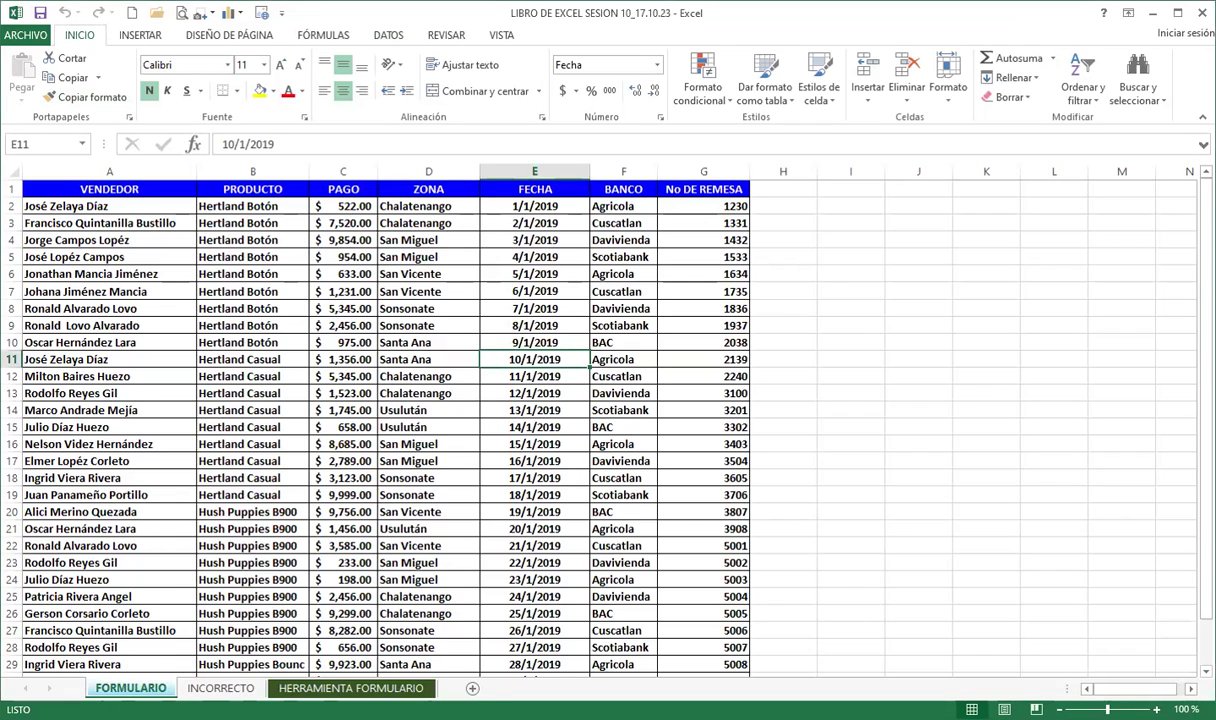
# - Drag INCORRECTO before FORMULARIO and set its Color de etiqueta to red
pyautogui.click(166, 494)
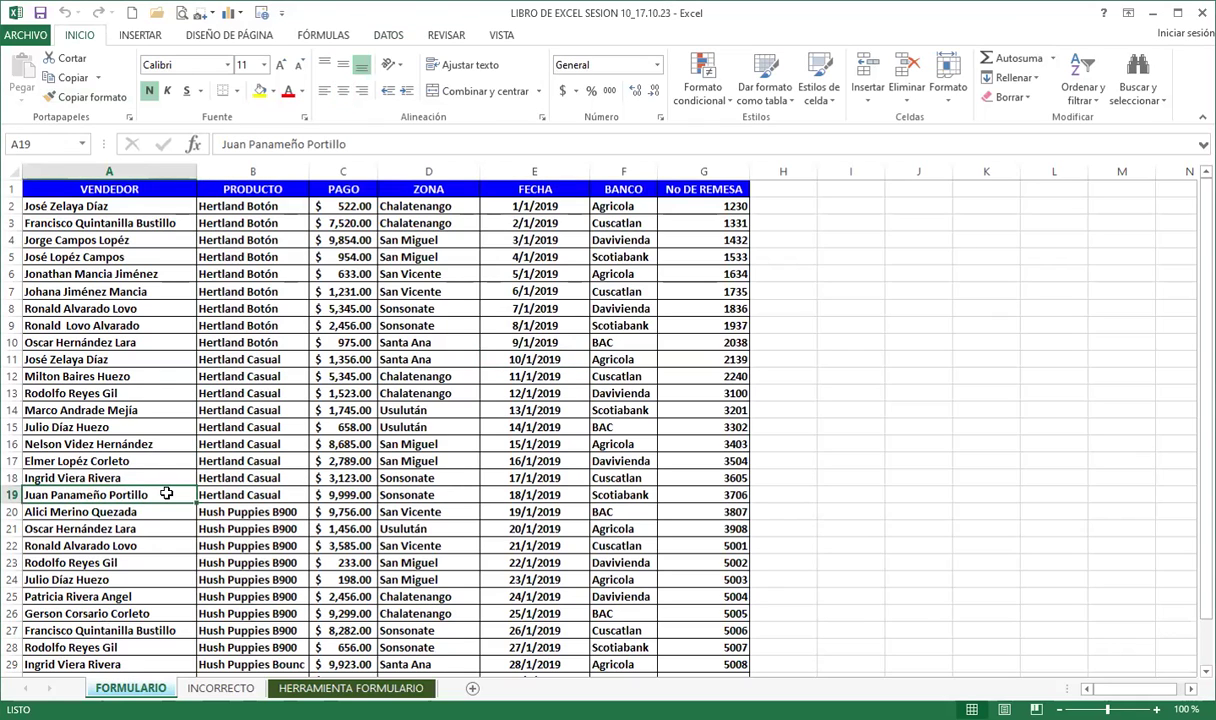
pyautogui.moveTo(220, 688)
pyautogui.mouseDown()
pyautogui.moveTo(82, 697)
pyautogui.moveTo(90, 690)
pyautogui.mouseUp()
pyautogui.rightClick(110, 688)
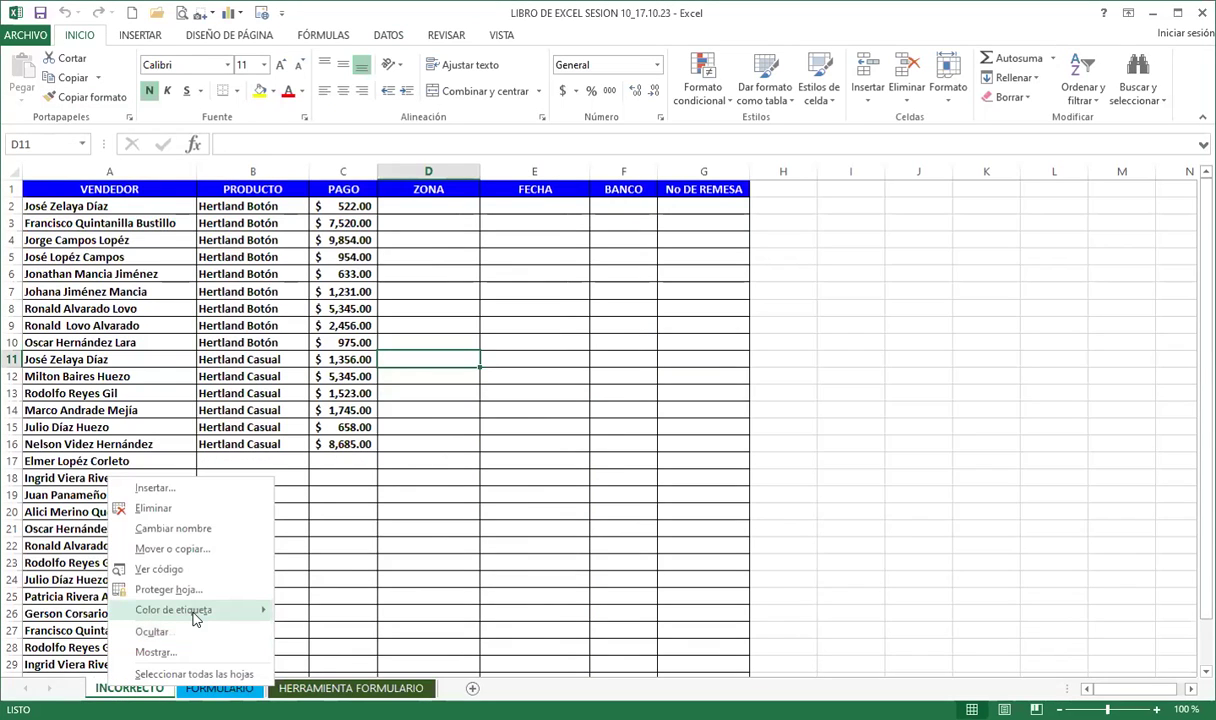
pyautogui.moveTo(173, 609)
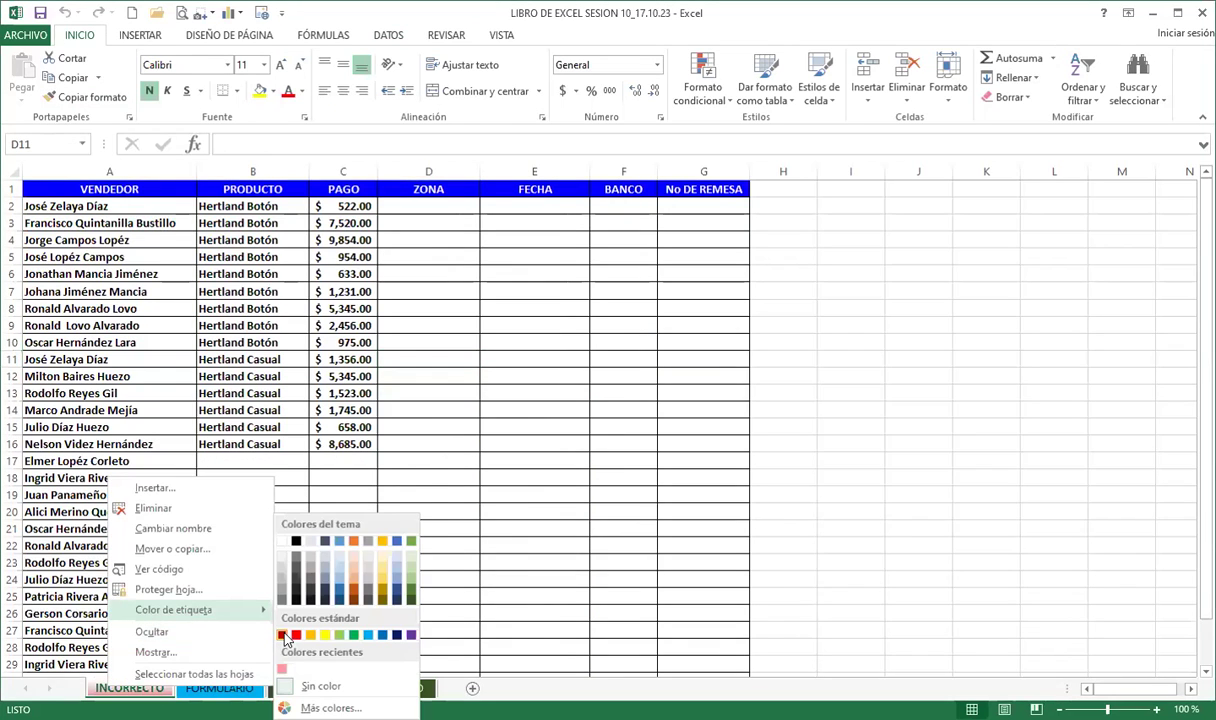
pyautogui.click(286, 638)
pyautogui.click(239, 590)
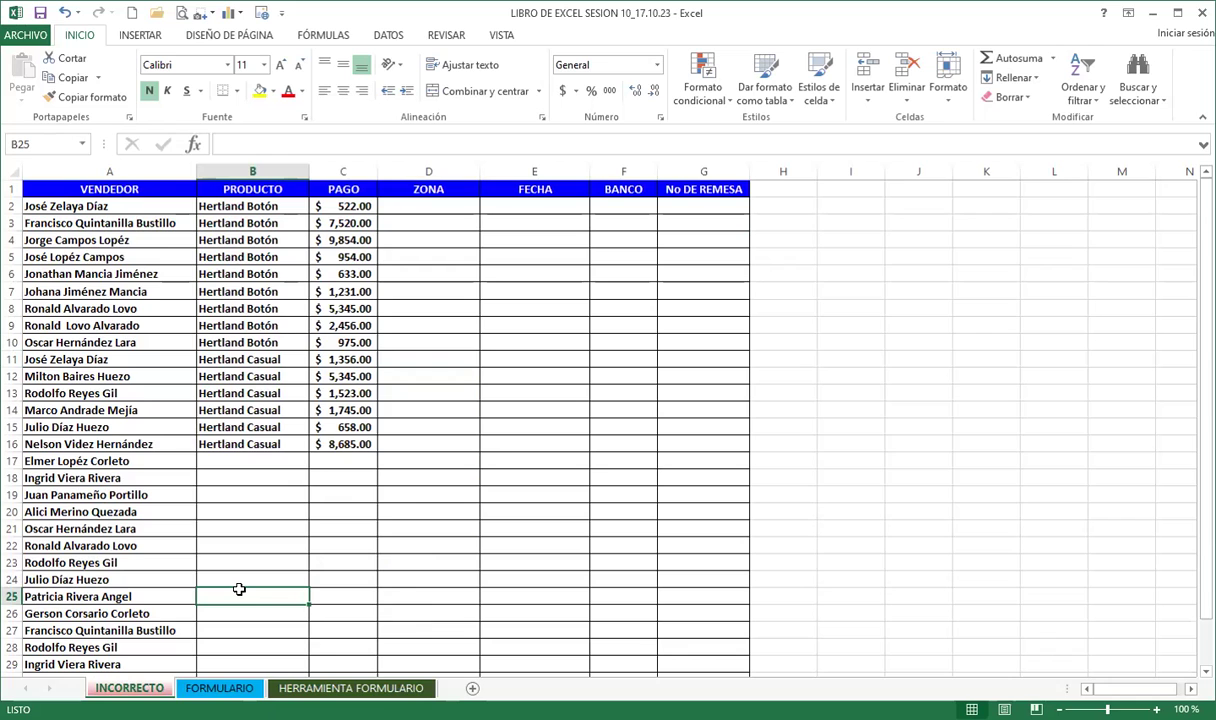
# - Delete the contents of B2:C18, leaving only vendor names in column A
pyautogui.scroll(-2, 245, 565)
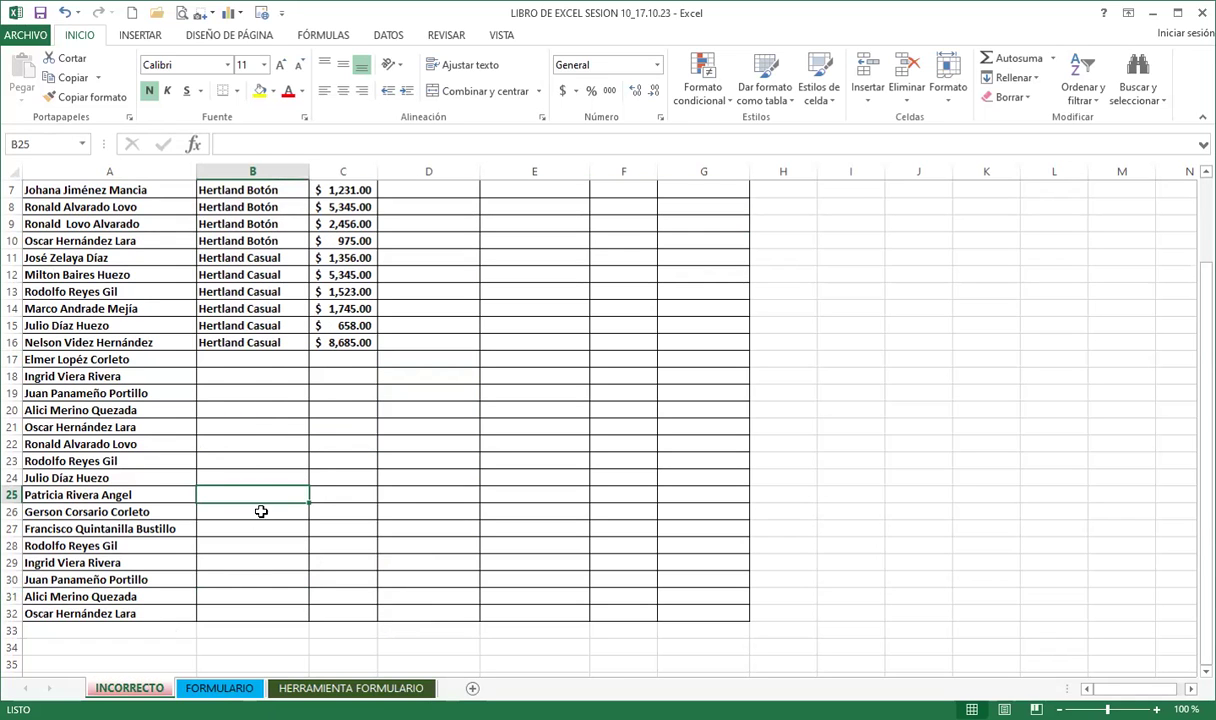
pyautogui.scroll(2, 265, 505)
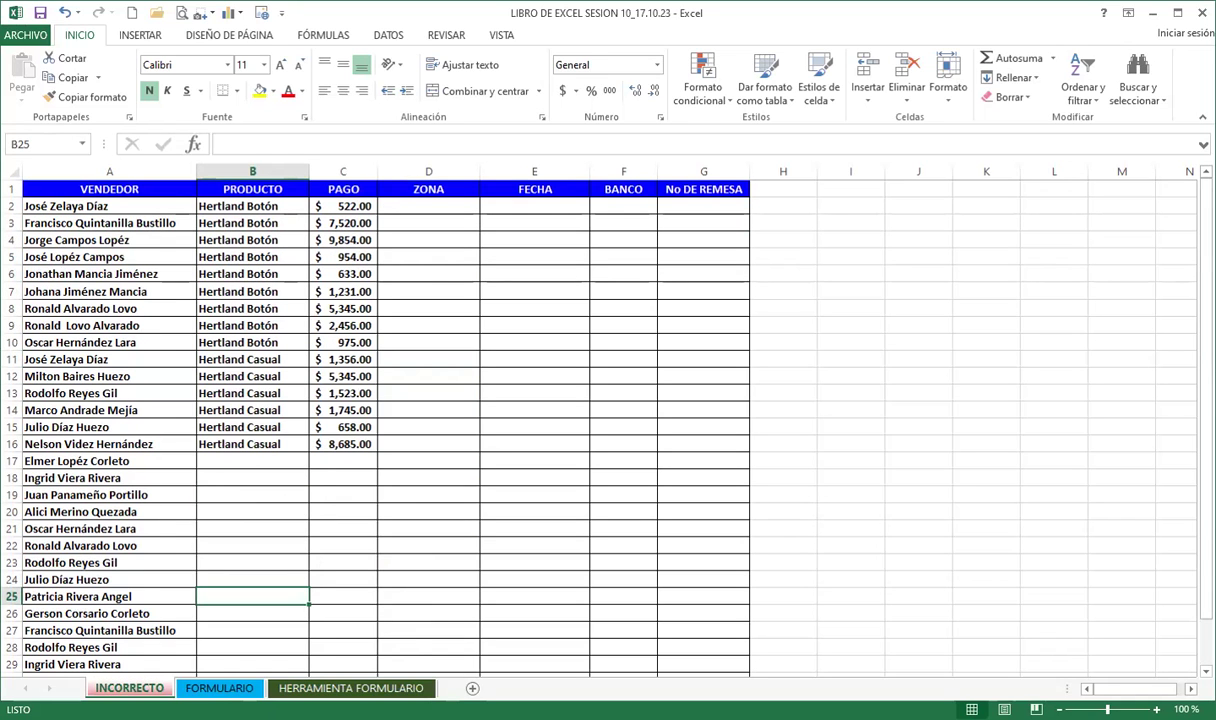
pyautogui.moveTo(240, 205)
pyautogui.mouseDown()
pyautogui.moveTo(369, 459)
pyautogui.moveTo(366, 480)
pyautogui.mouseUp()
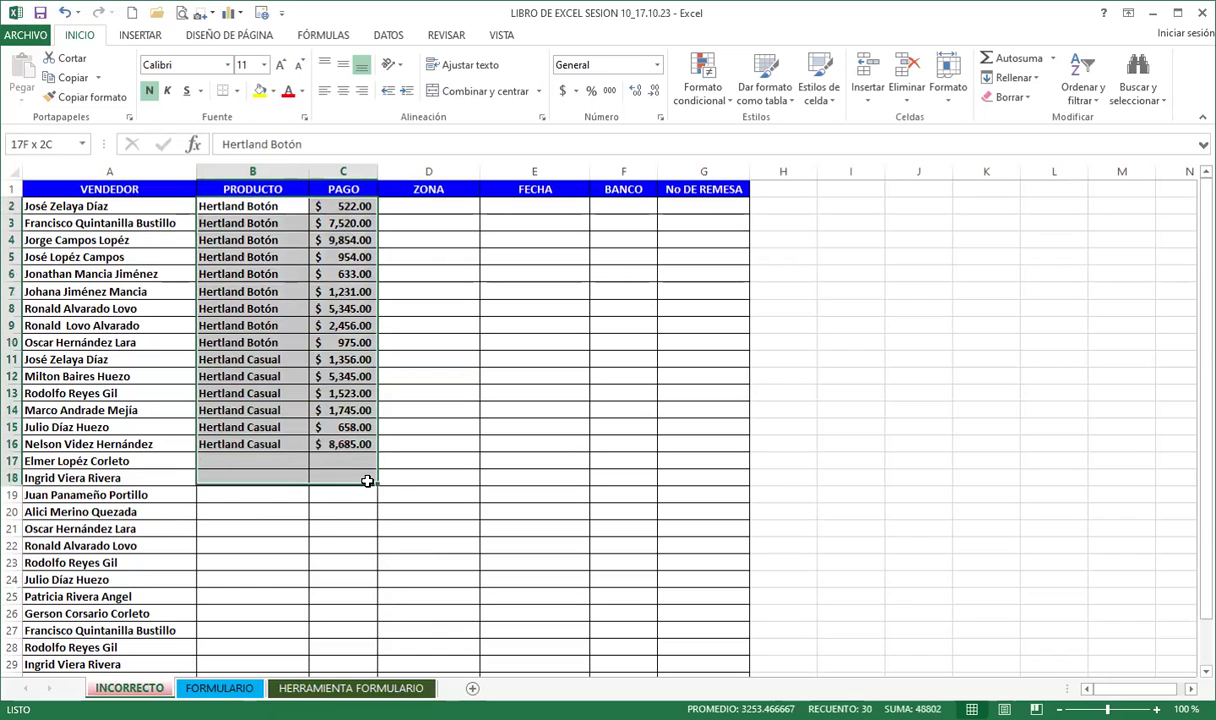
pyautogui.press('Delete')
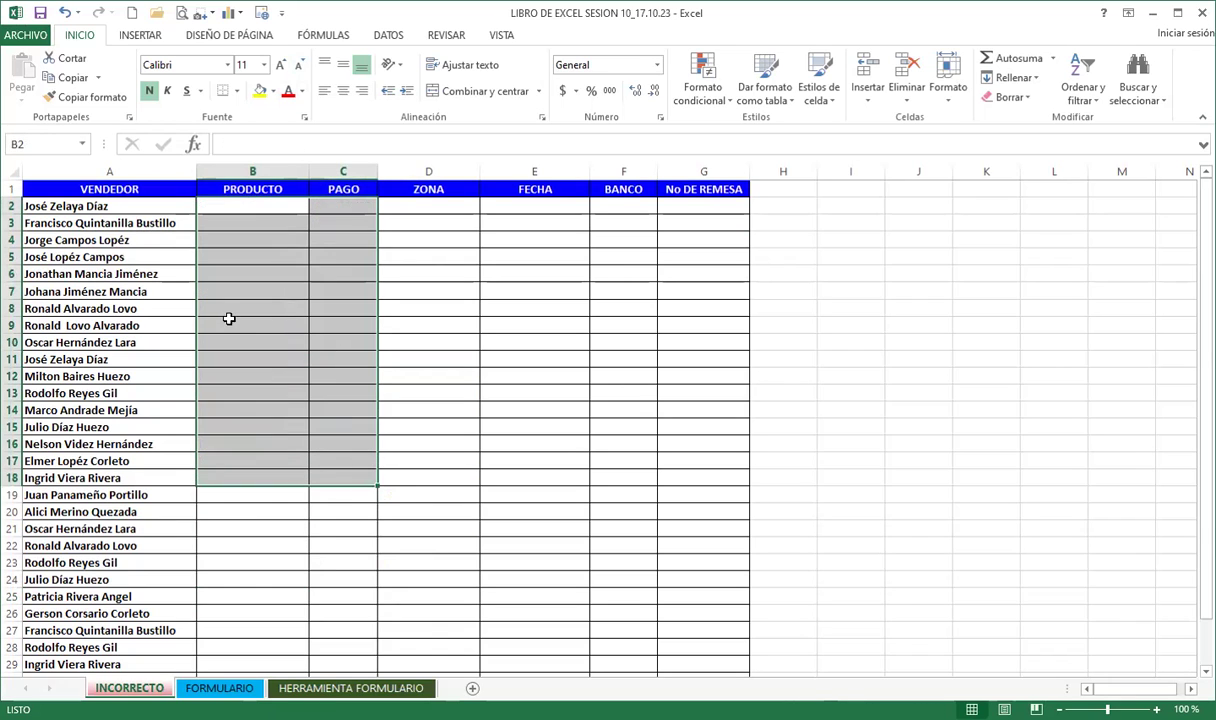
pyautogui.click(219, 304)
pyautogui.click(232, 205)
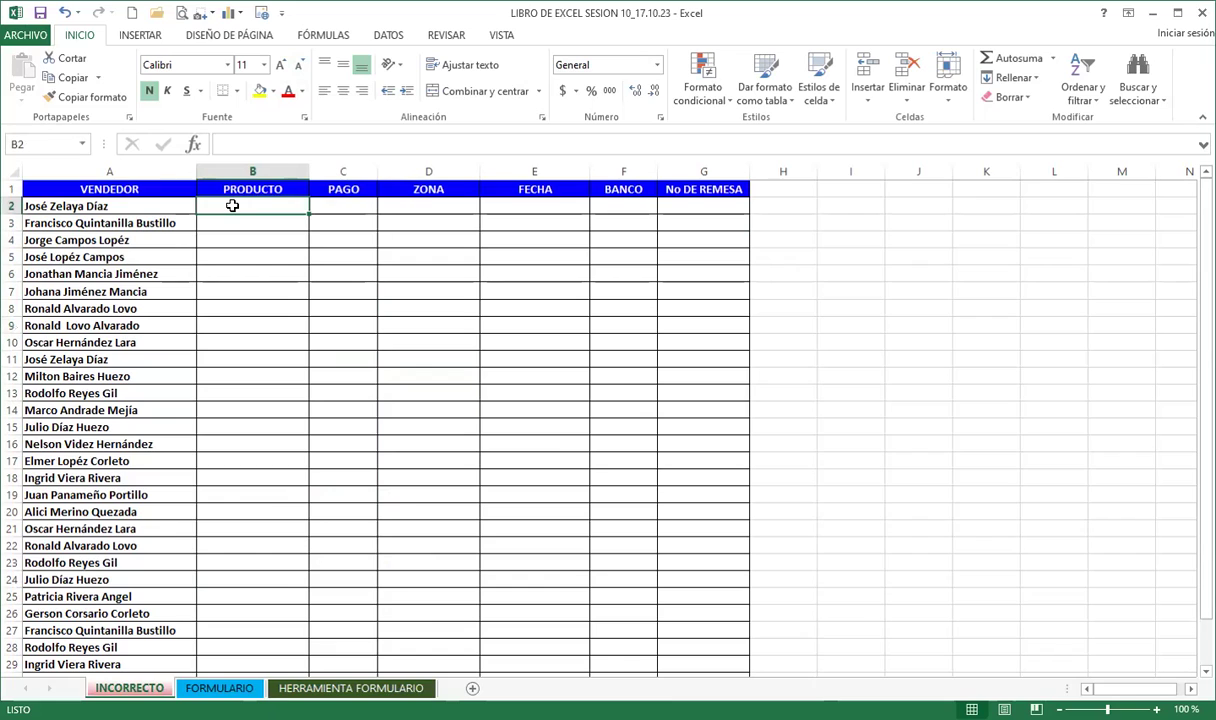
pyautogui.press('Return')
pyautogui.press('Return')
pyautogui.press('Return')
pyautogui.press('Return')
pyautogui.press('Return')
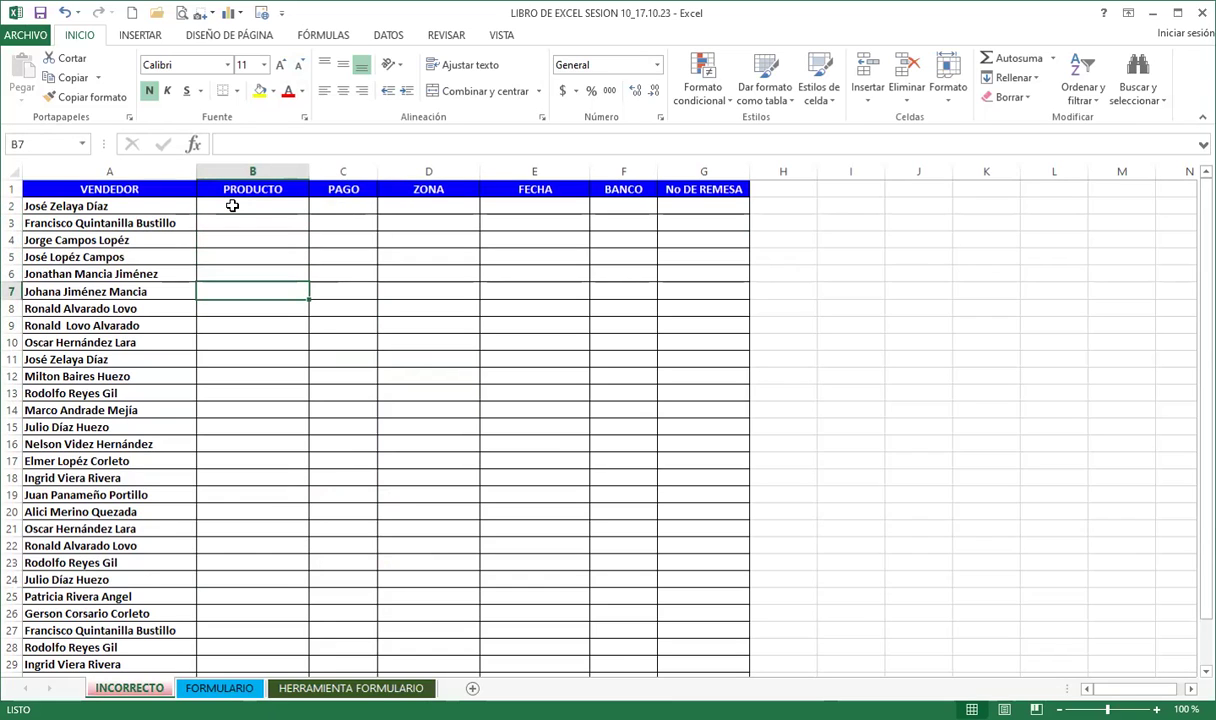
pyautogui.click(132, 205)
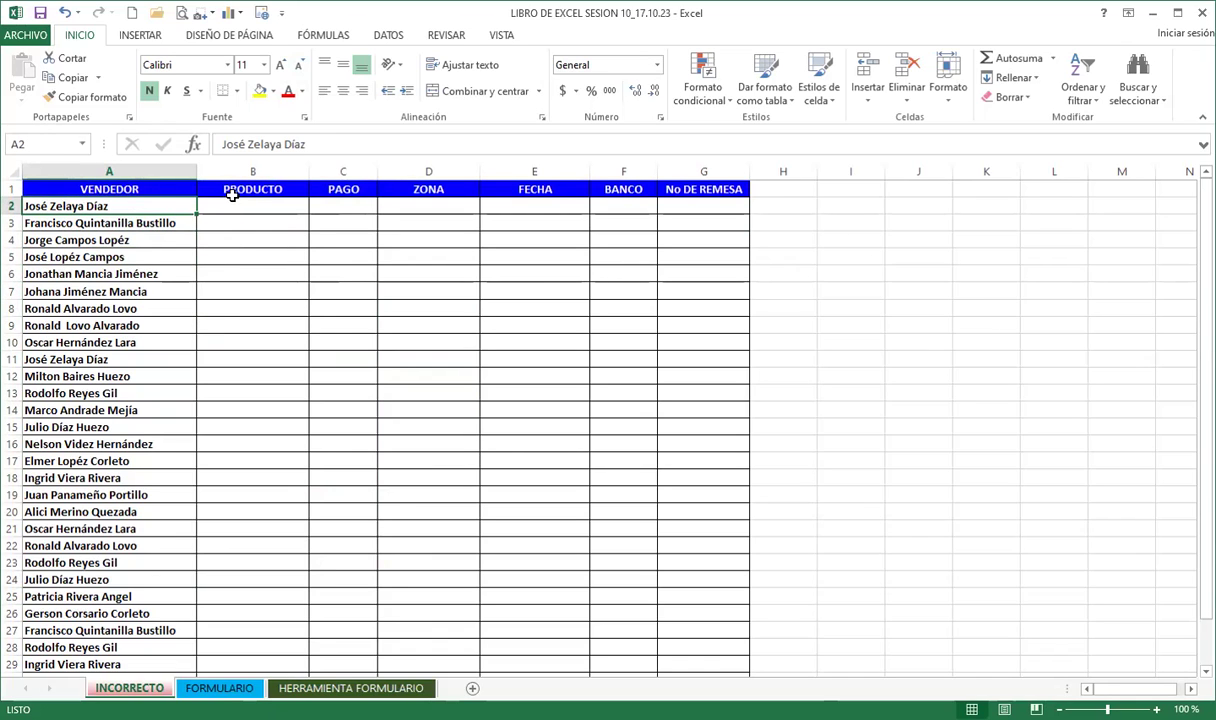
pyautogui.click(688, 188)
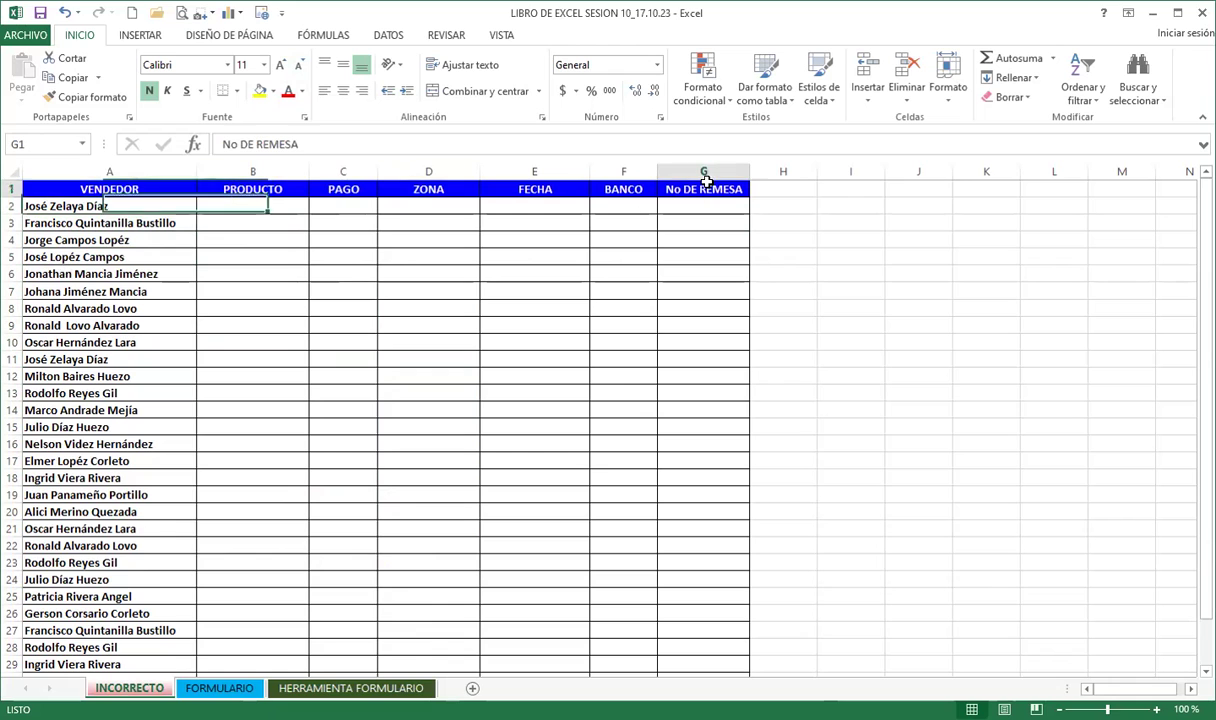
pyautogui.click(160, 206)
pyautogui.scroll(-2, 172, 285)
pyautogui.scroll(-5, 170, 300)
pyautogui.scroll(7, 165, 315)
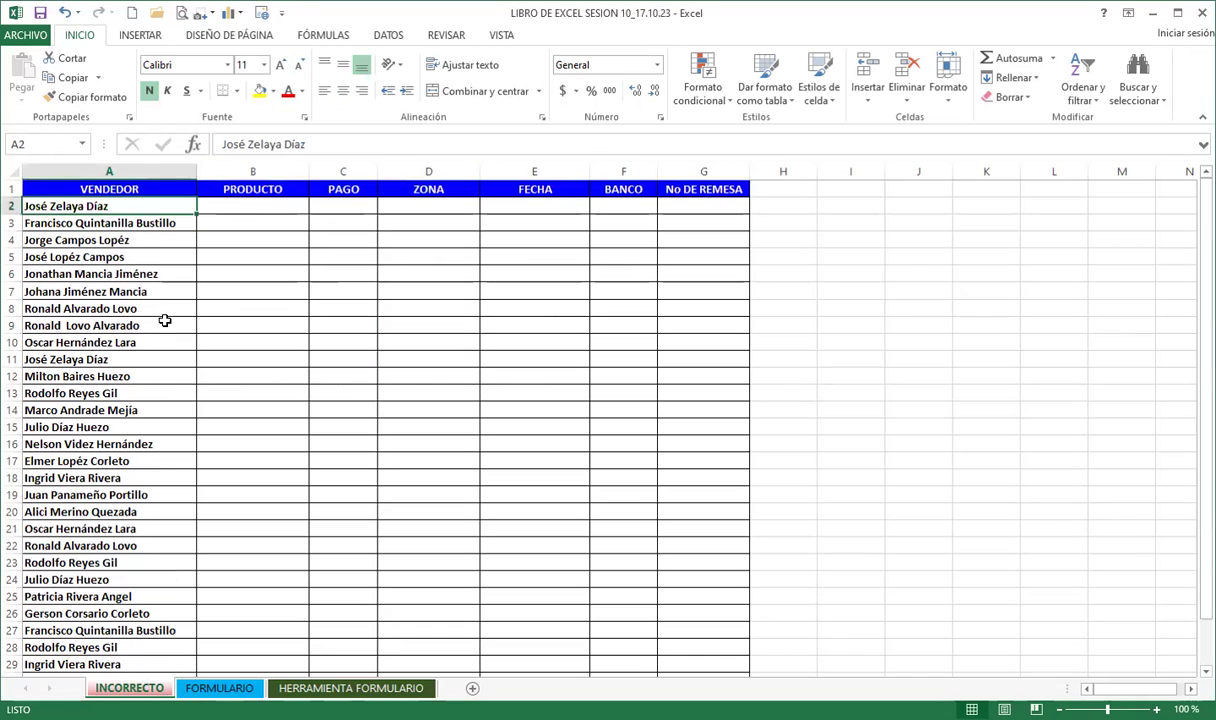
pyautogui.scroll(-5, 180, 362)
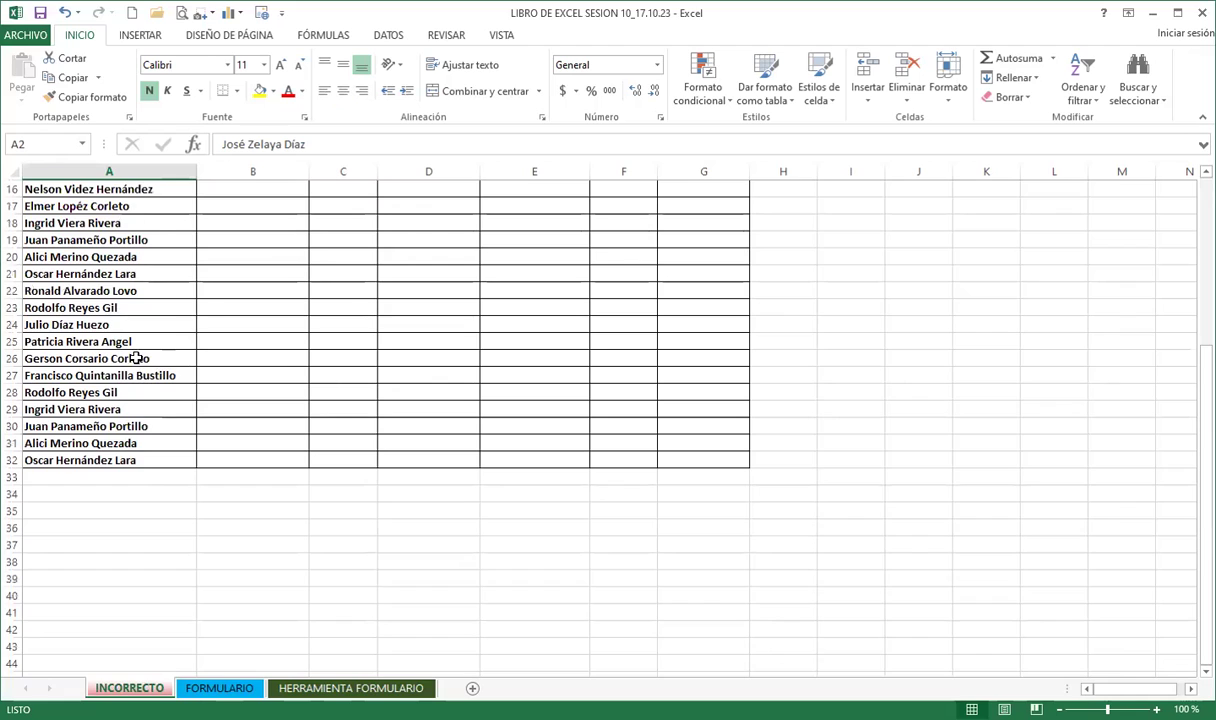
pyautogui.click(130, 457)
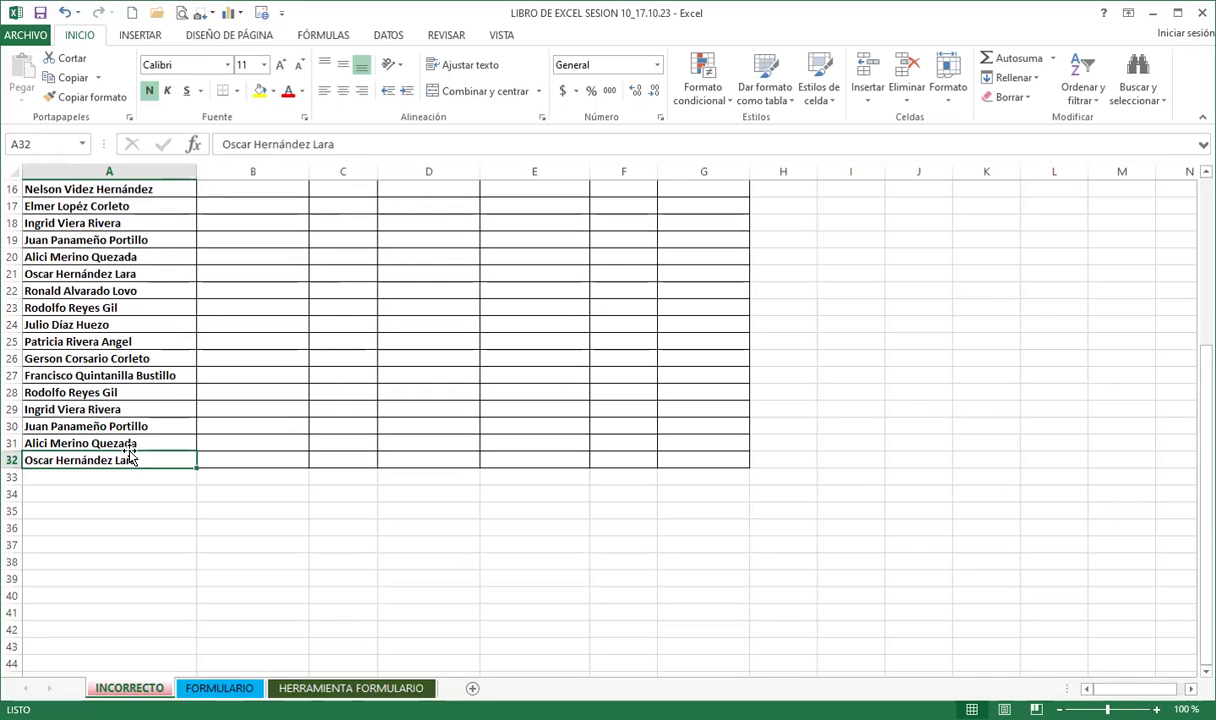
pyautogui.scroll(5, 125, 435)
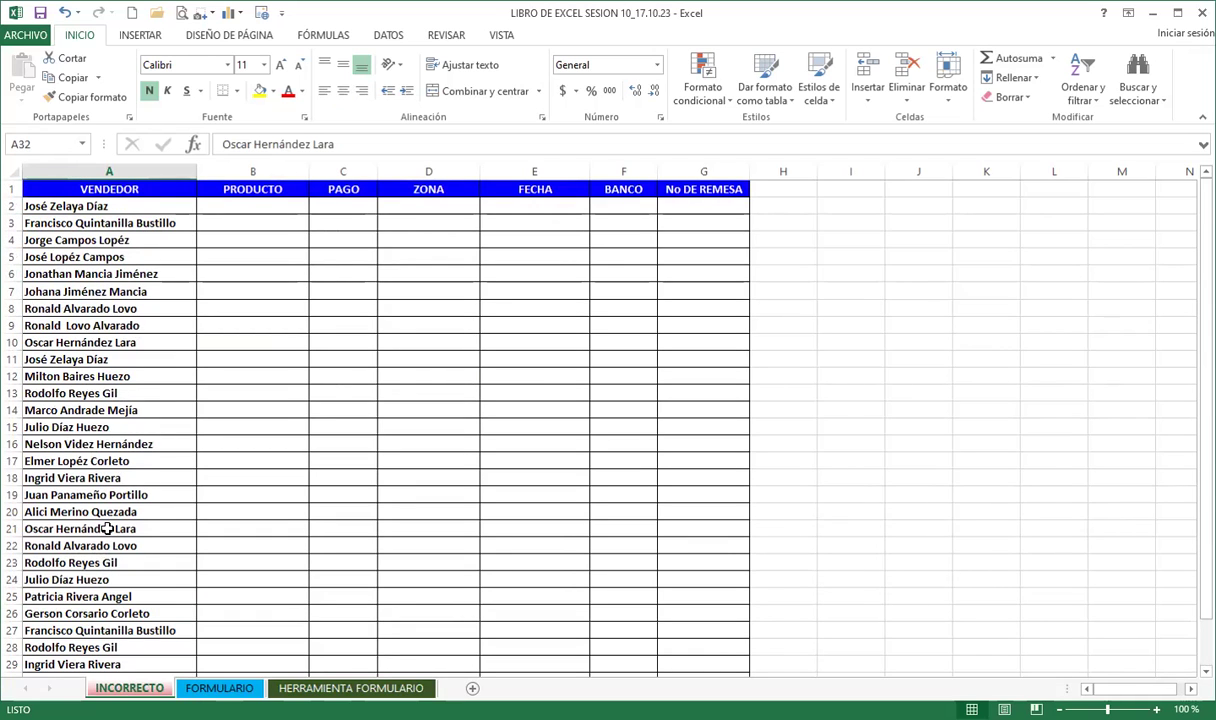
pyautogui.click(100, 223)
pyautogui.moveTo(143, 201); pyautogui.dragTo(146, 490)
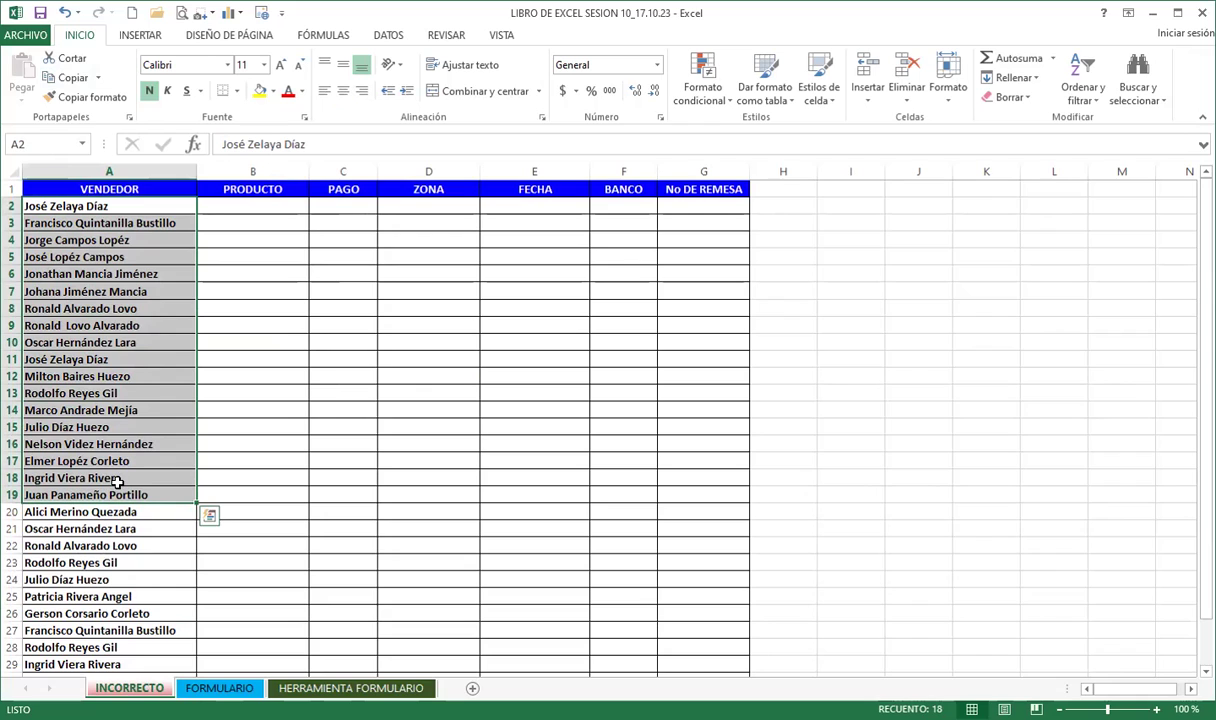
pyautogui.click(116, 429)
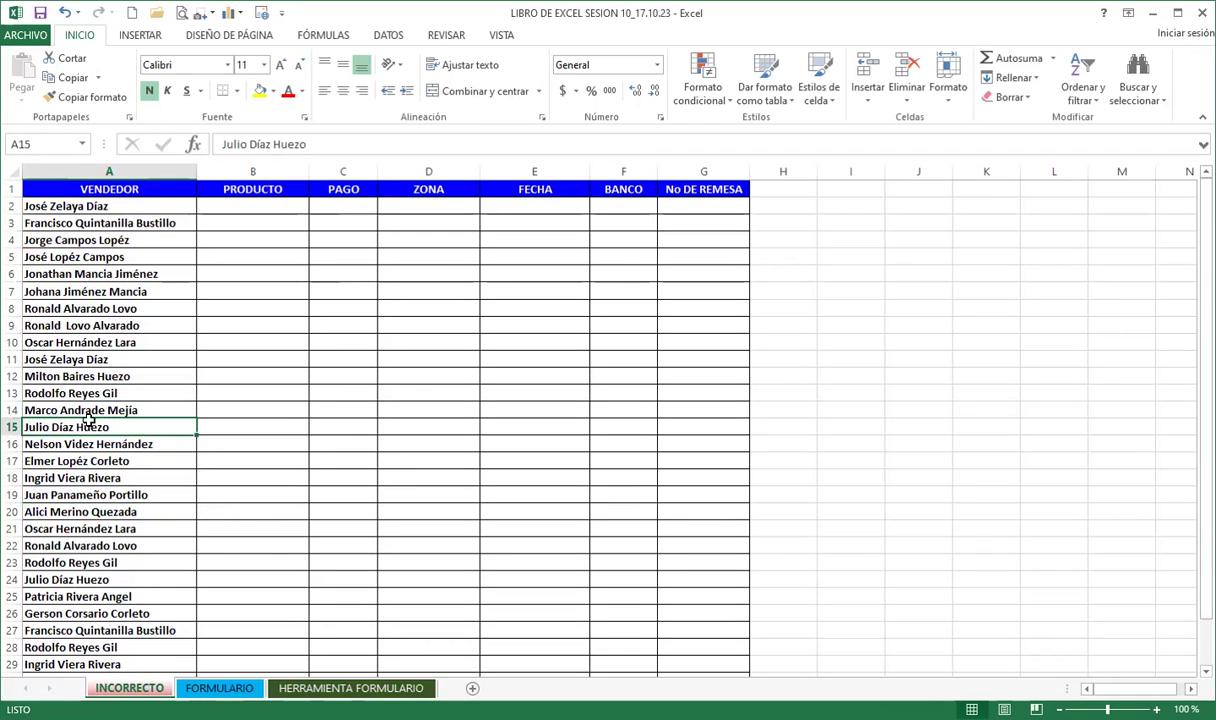
pyautogui.click(112, 238)
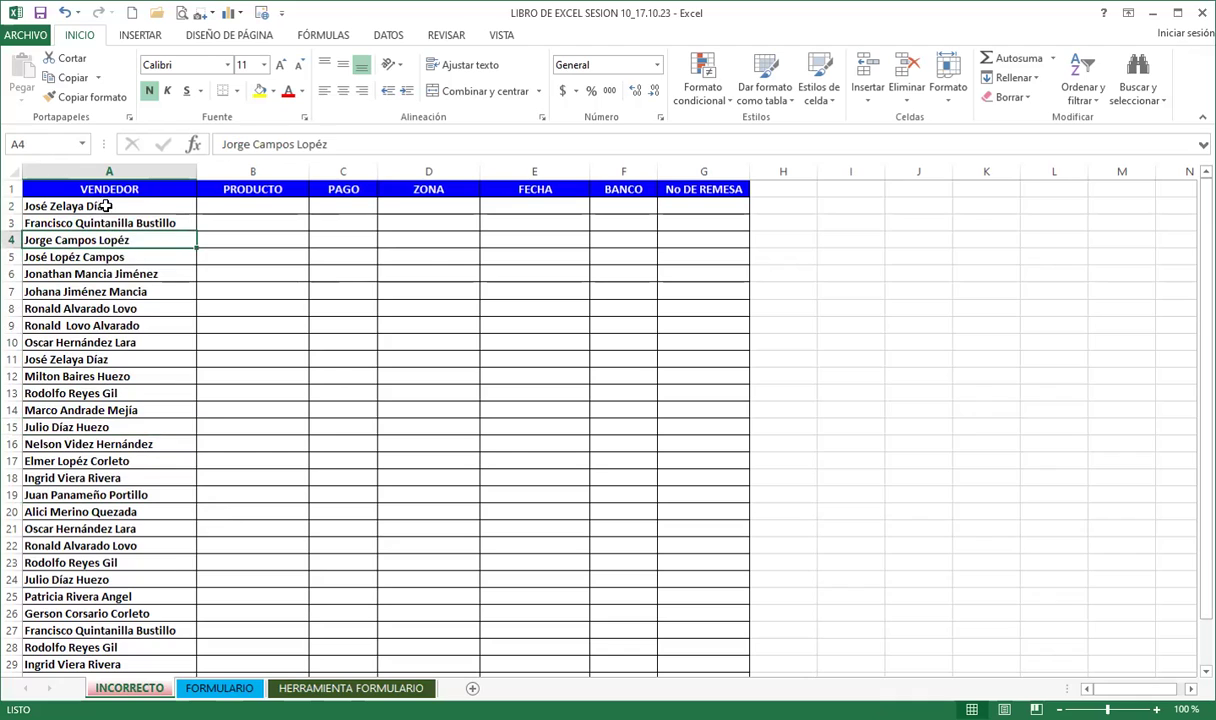
pyautogui.click(136, 202)
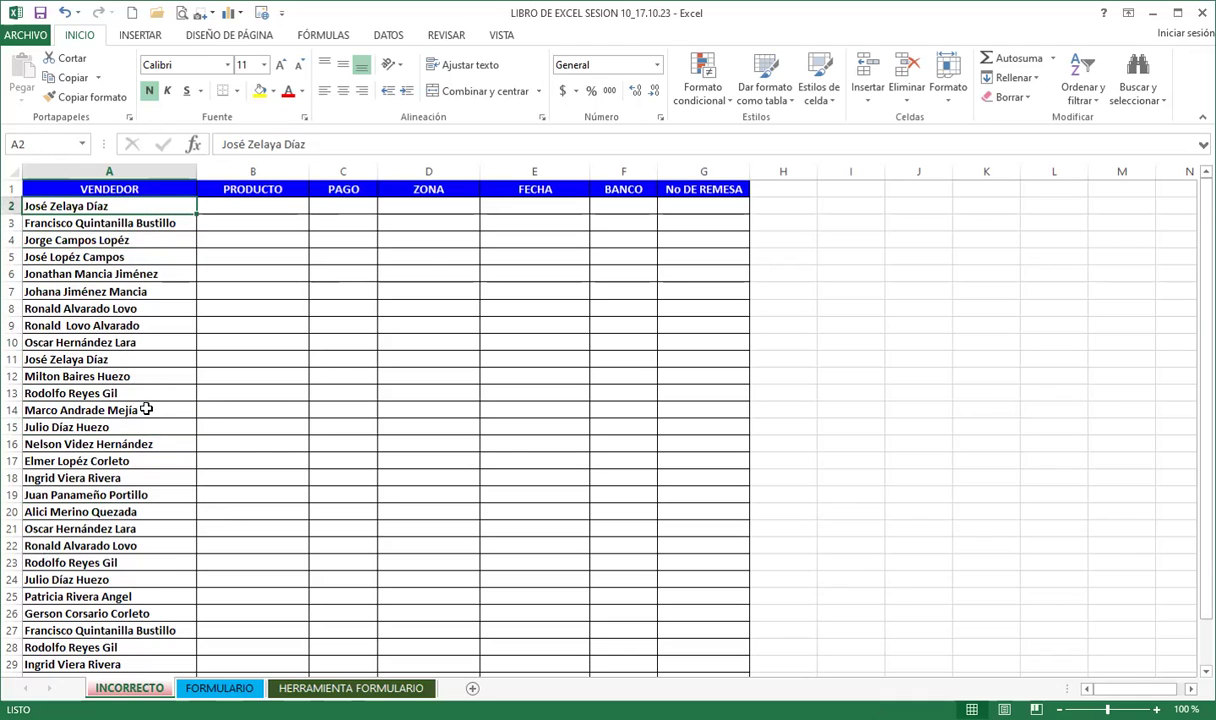
pyautogui.click(131, 448)
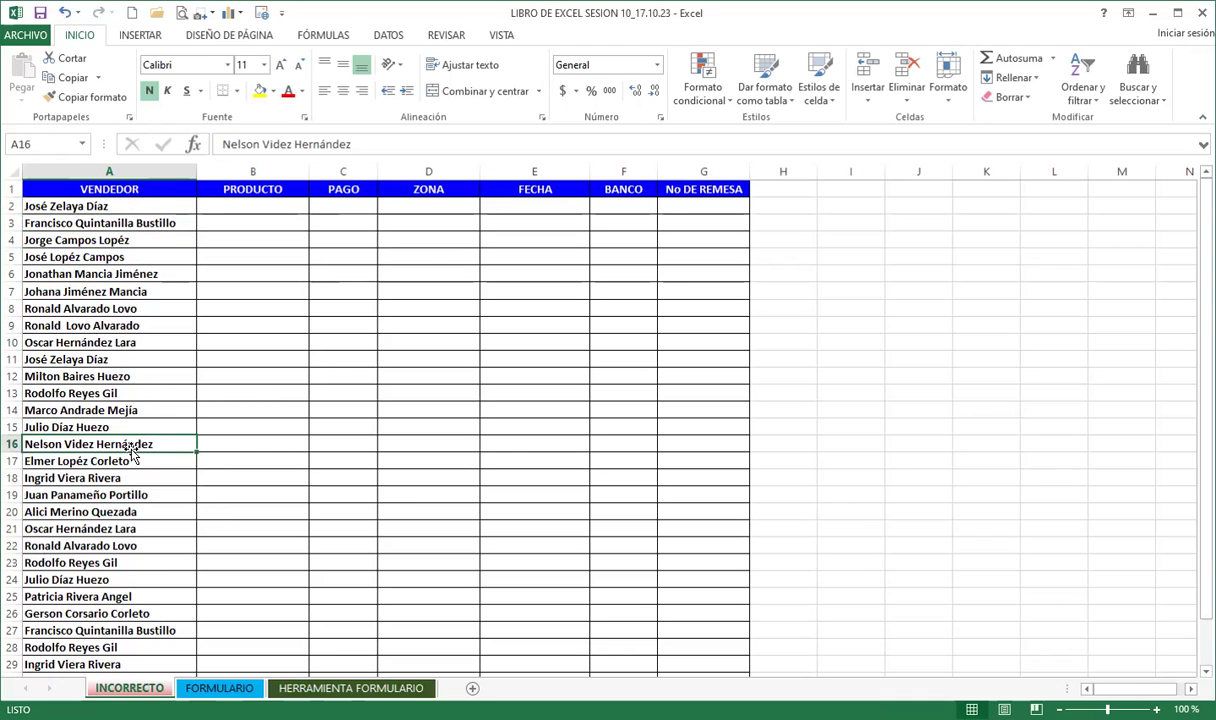
pyautogui.click(12, 427)
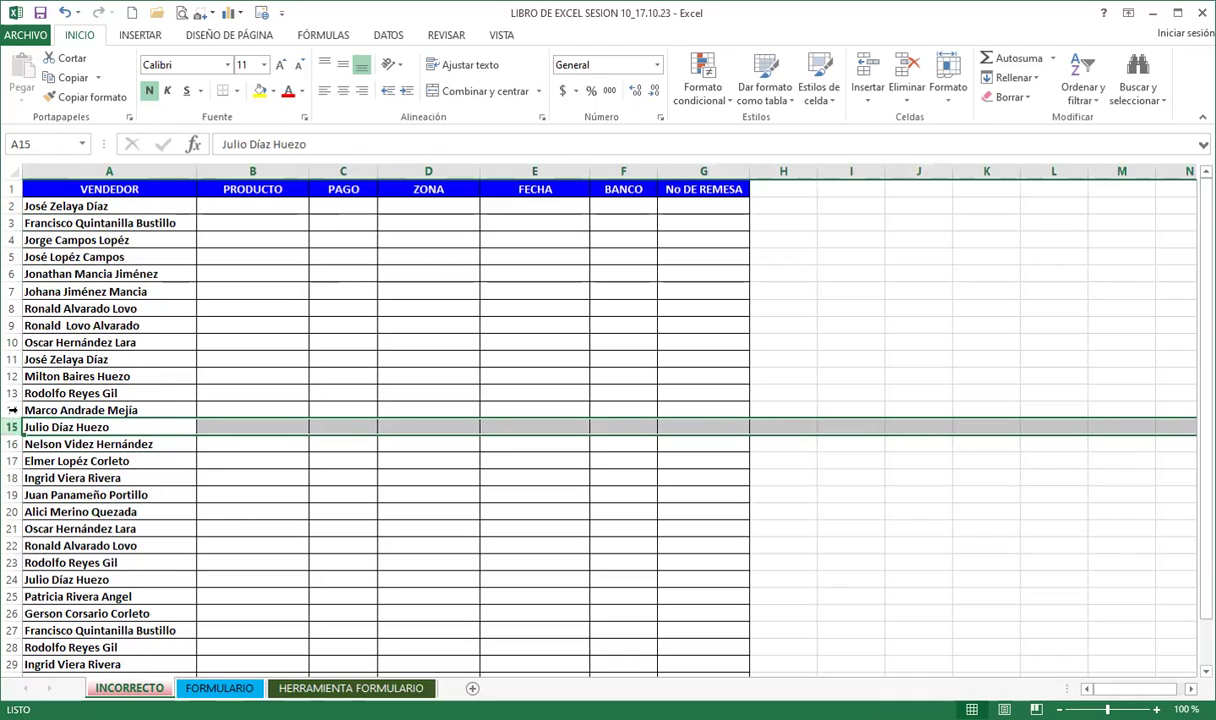
pyautogui.click(12, 376)
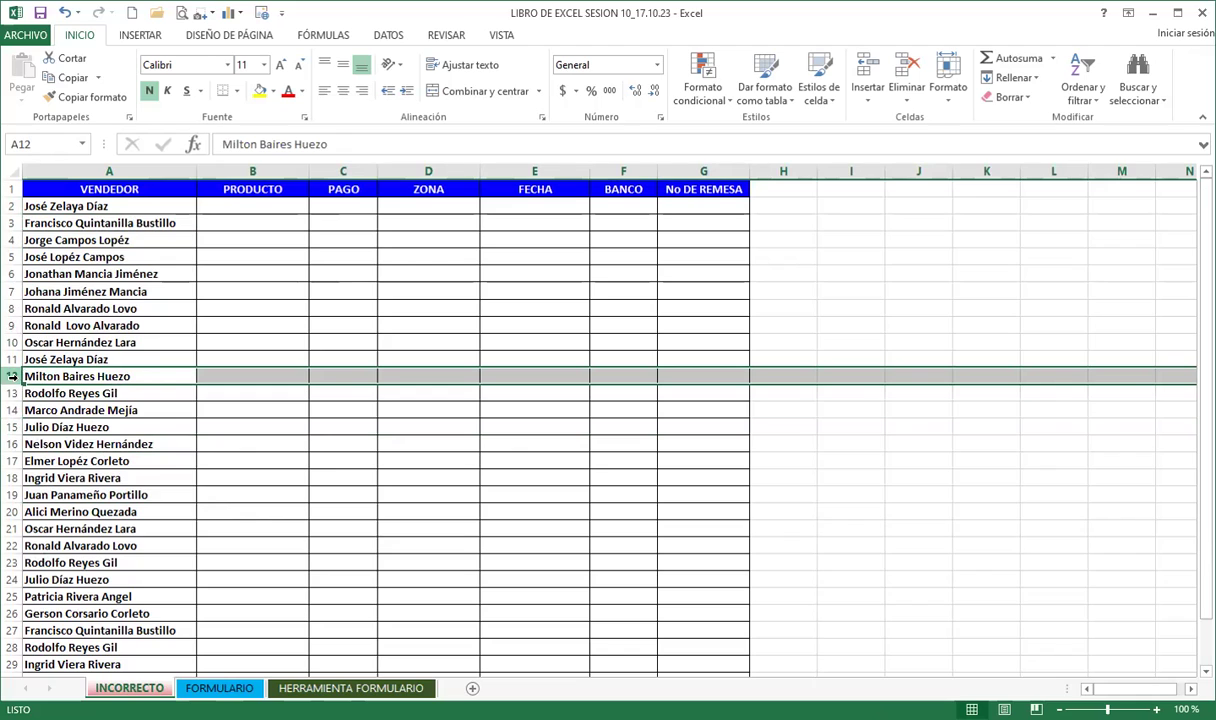
pyautogui.click(12, 427)
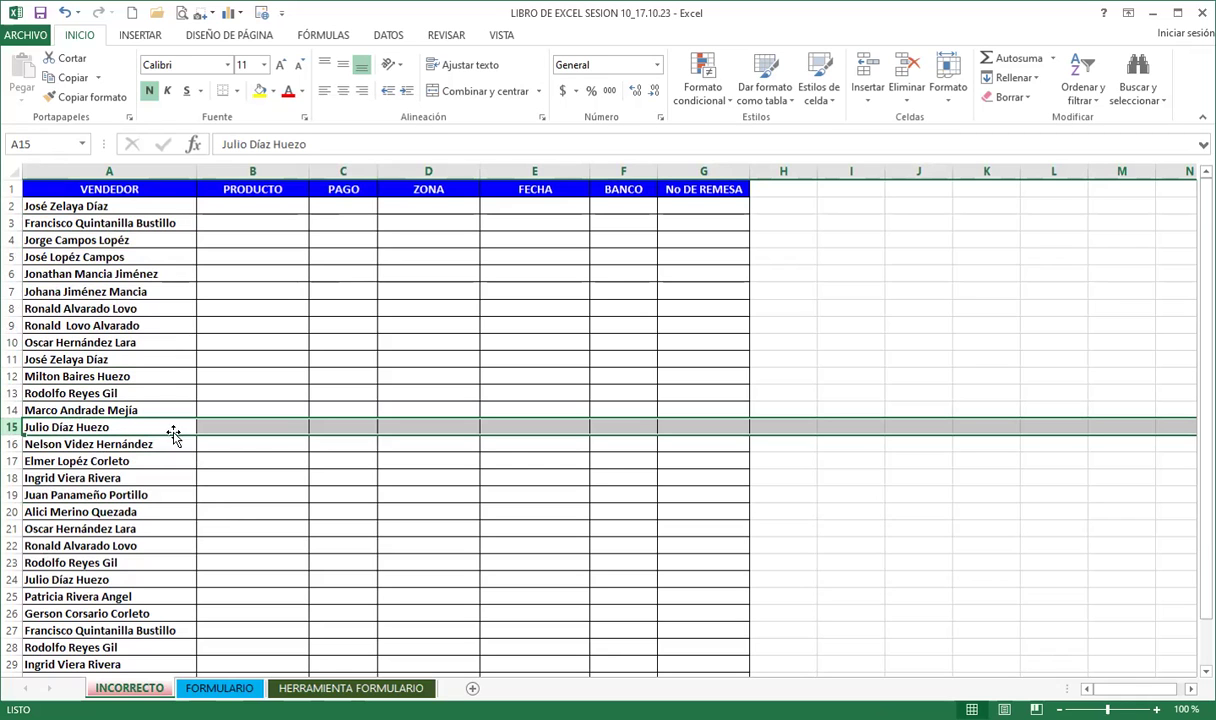
pyautogui.scroll(-1, 170, 430)
pyautogui.scroll(-3, 168, 428)
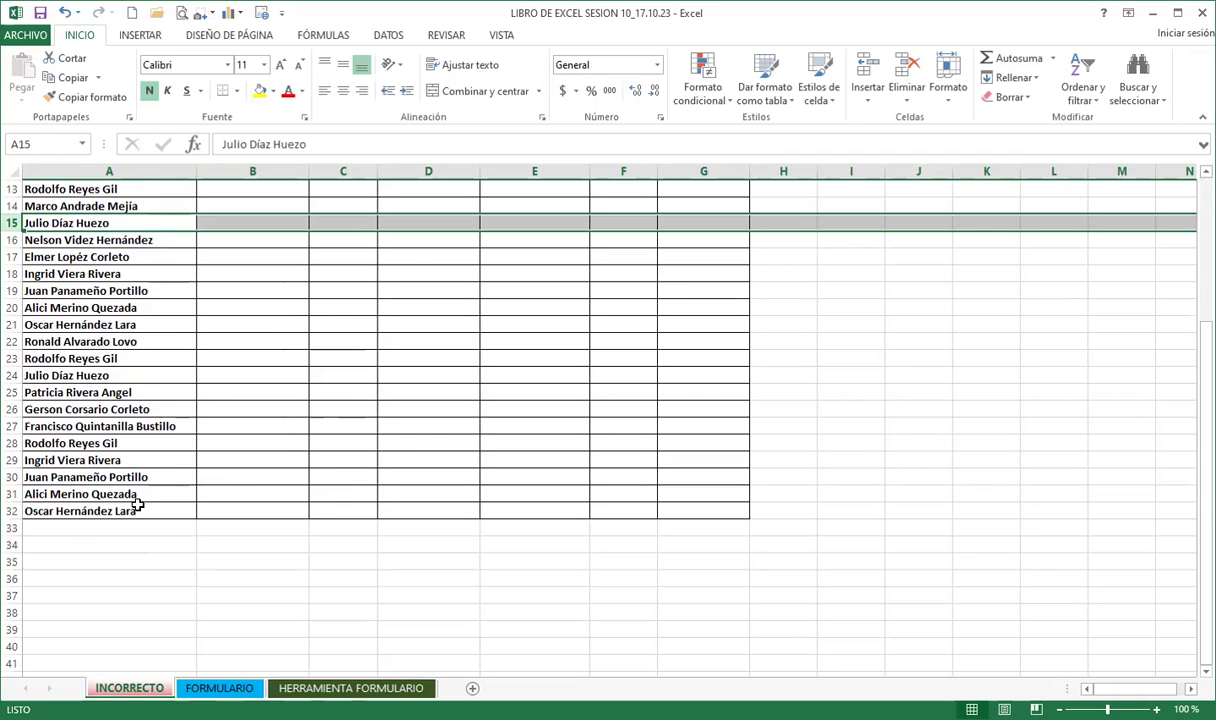
pyautogui.scroll(4, 136, 490)
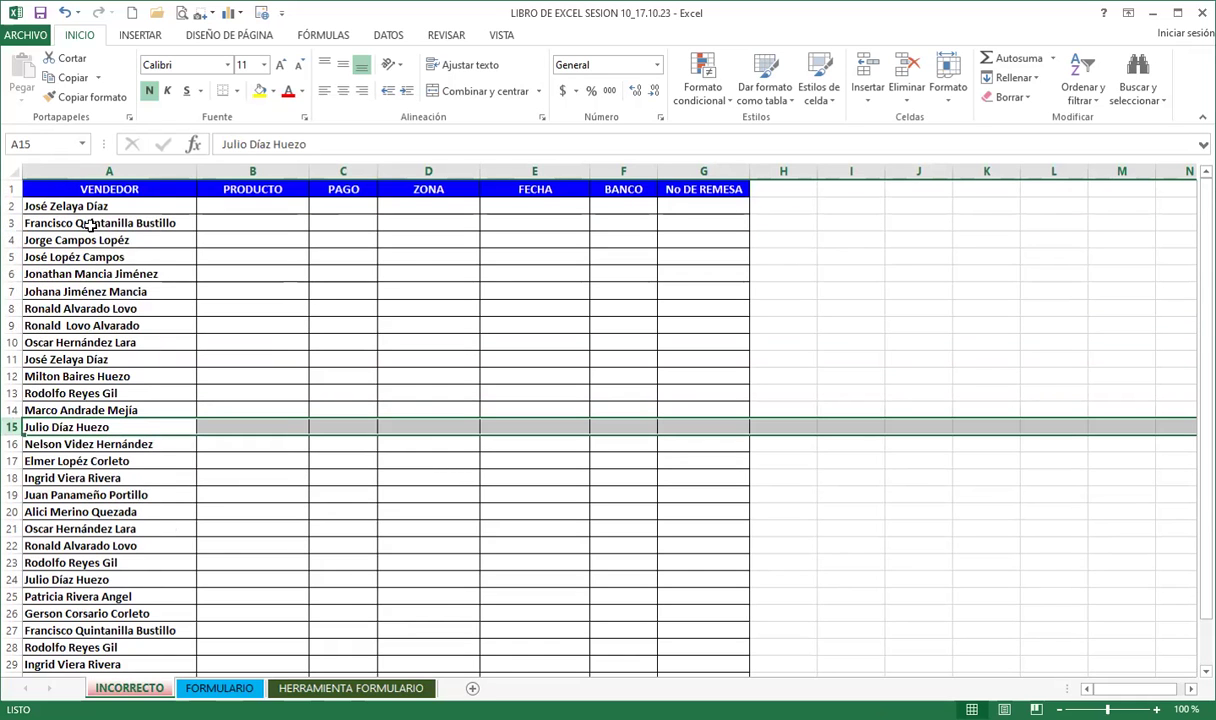
pyautogui.click(9, 357)
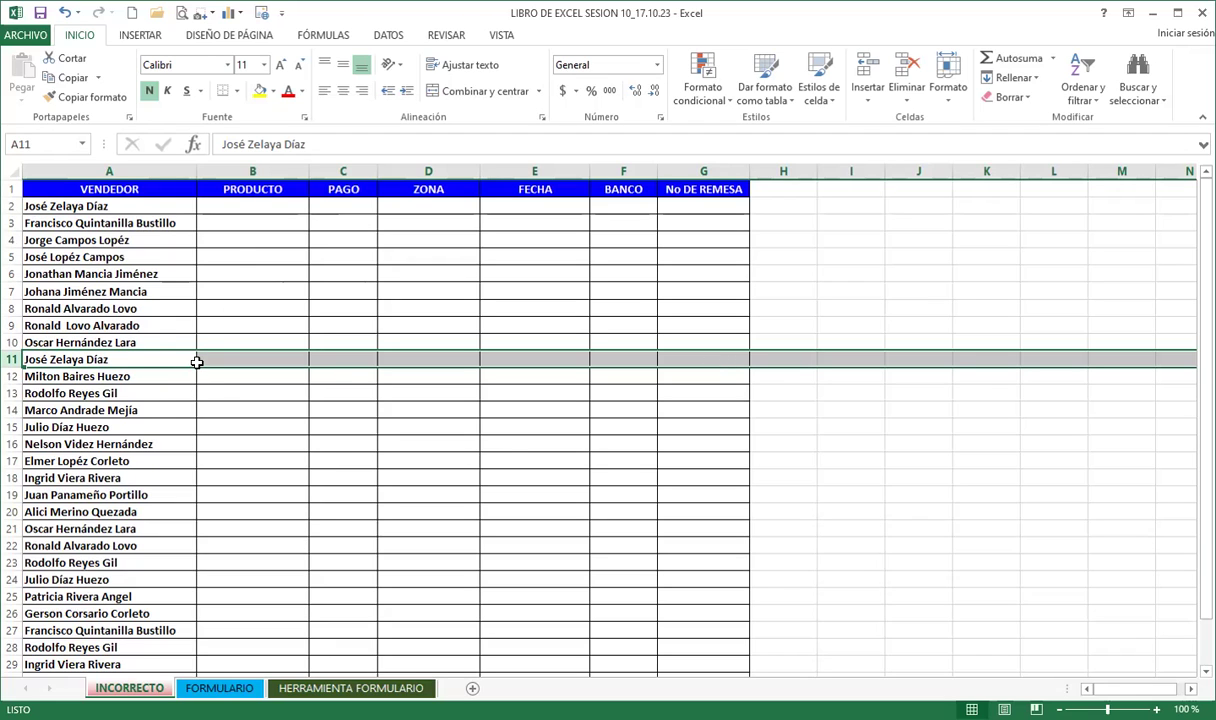
pyautogui.scroll(-4, 197, 362)
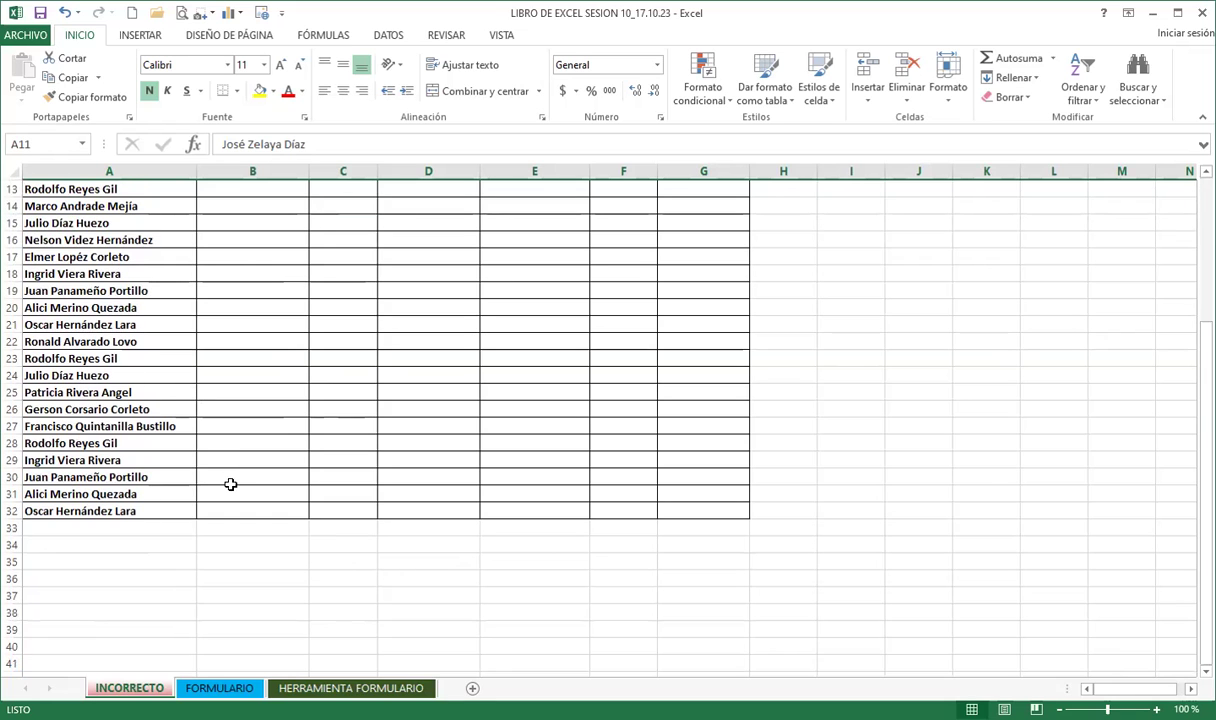
pyautogui.scroll(-1, 230, 484)
pyautogui.scroll(5, 230, 484)
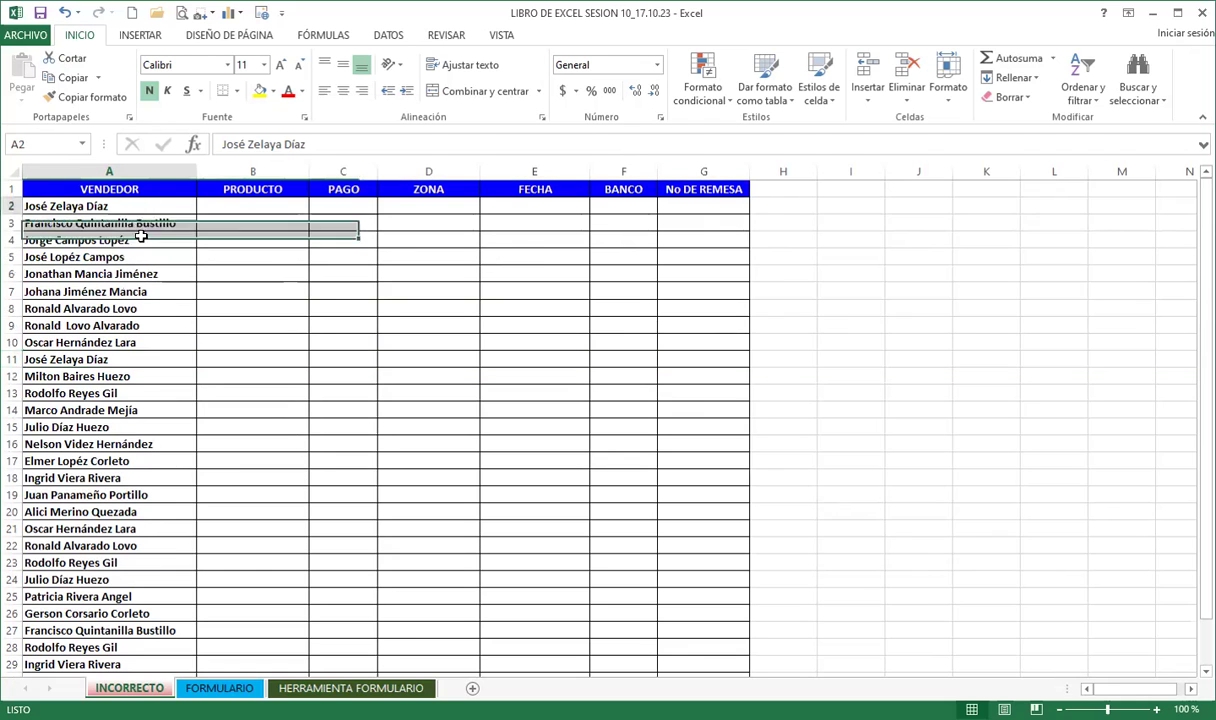
pyautogui.moveTo(139, 206); pyautogui.dragTo(130, 460)
pyautogui.click(253, 325)
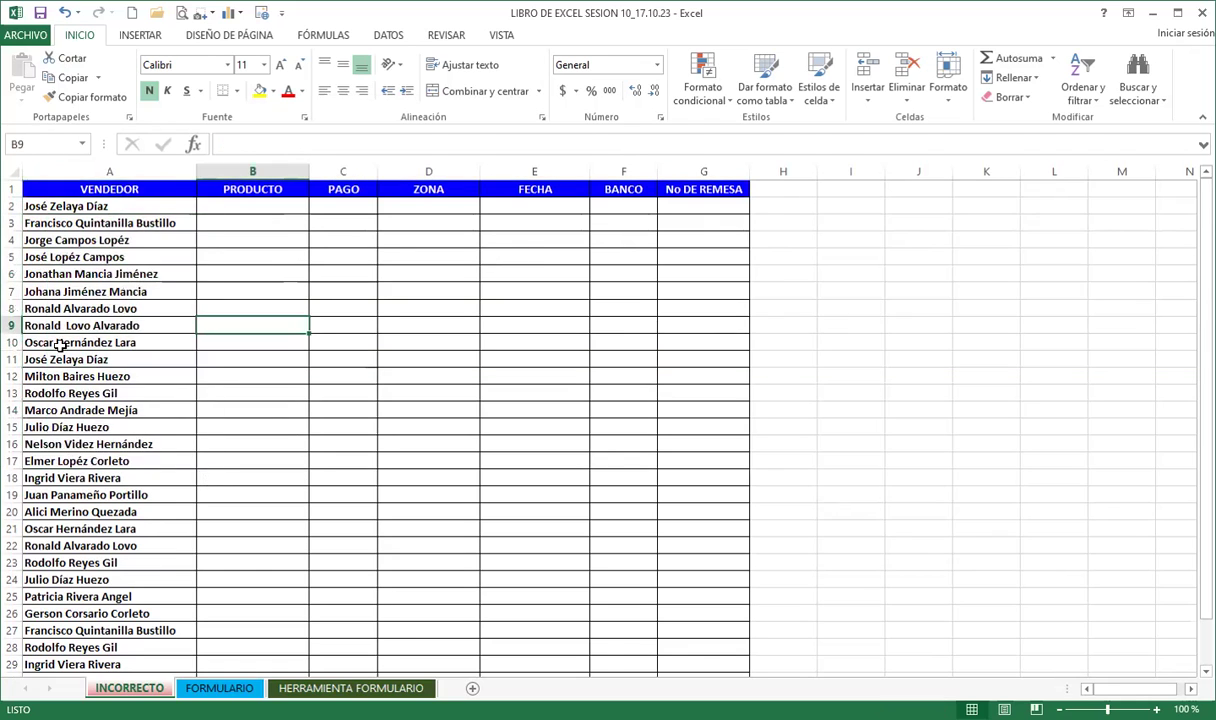
pyautogui.click(12, 325)
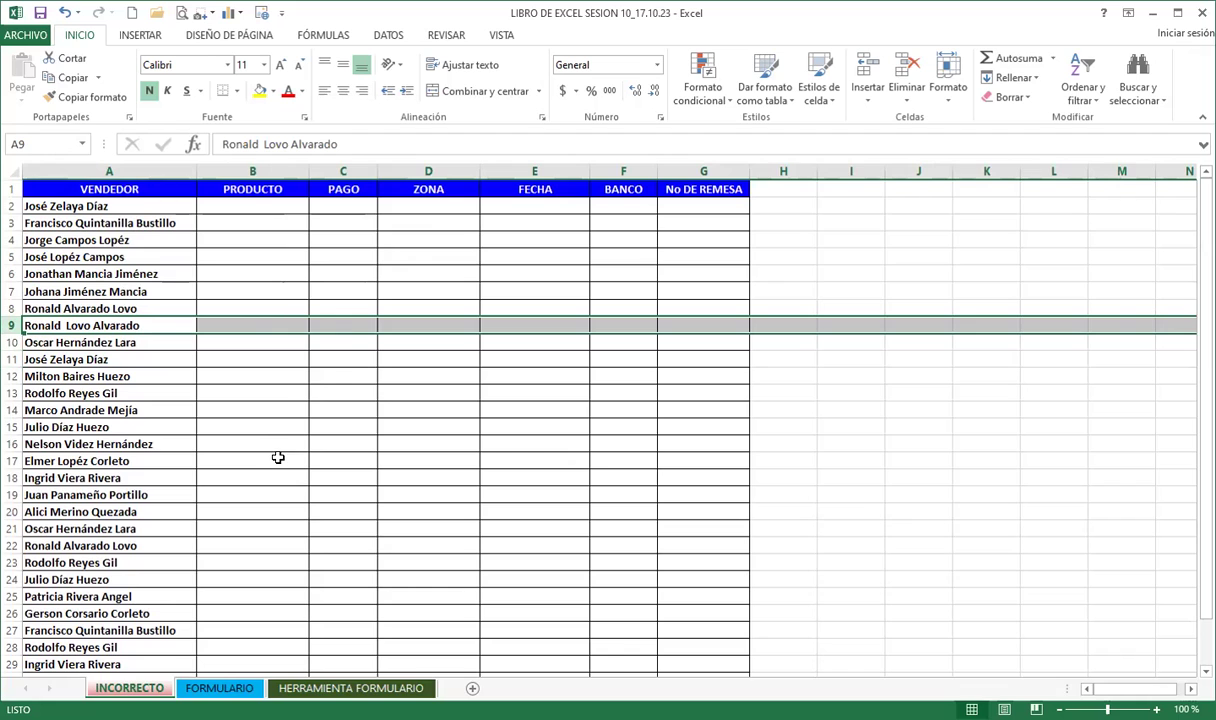
pyautogui.click(117, 205)
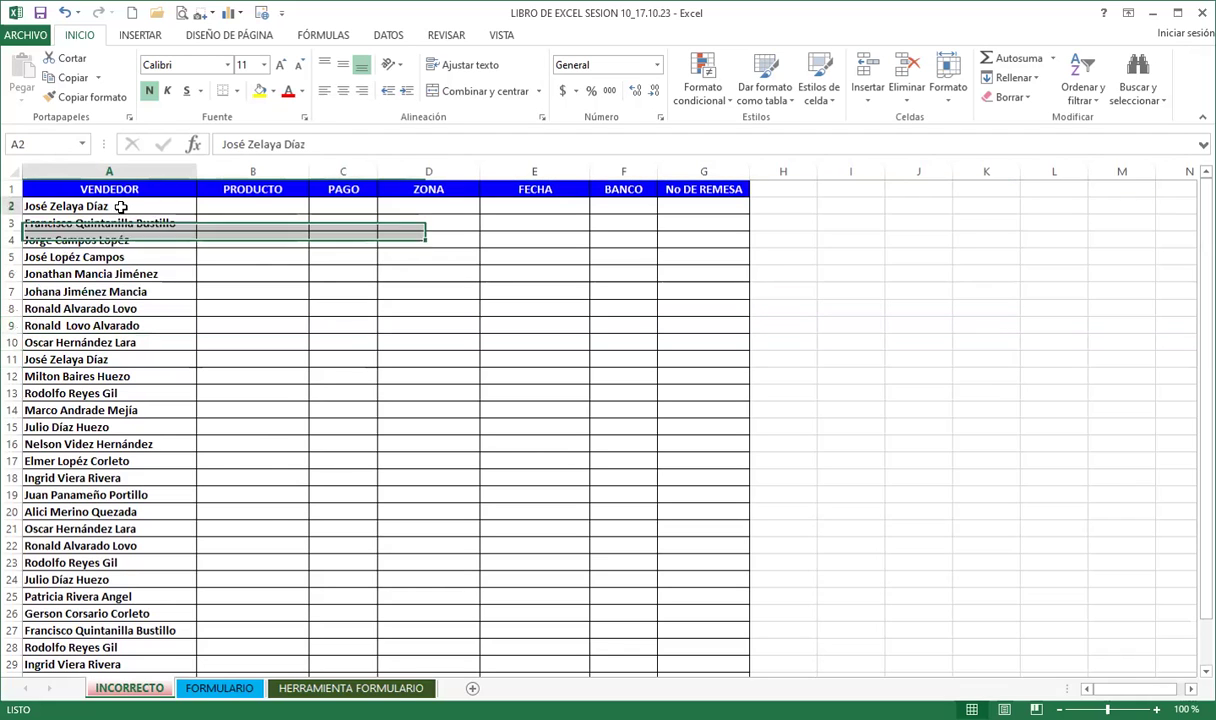
# - Paste the copied products and payments into B2:C16
pyautogui.click(237, 210)
pyautogui.write('Hertland Botón\t$ 522.00 Hertland Botón\t$ 7,520.00 Hertland Botón\t$ 9,854.00 Hertland Botón\t$ 954.00 Hertland Botón\t$ 633.00 Hertland Botón\t$ 1,231.00 Hertland Botón\t$ 5,345.00 Hertland Botón\t$ 2,456.00 Hertland Botón\t$ 975.00 Hertland Casual\t$ 1,356.00 Hertland Casual\t$ 5,345.00 Hertland Casual\t$ 1,523.00 Hertland Casual\t$ 1,745.00 Hertland Casual\t$ 658.00 Hertland Casual\t$ 8,685.00')
pyautogui.click(430, 205)
pyautogui.press('Escape')
# - Fill row 2 with zone SANTA ANA, date 12/2/2023, bank AGRICOLA and remittance 12524
pyautogui.write('SAN')
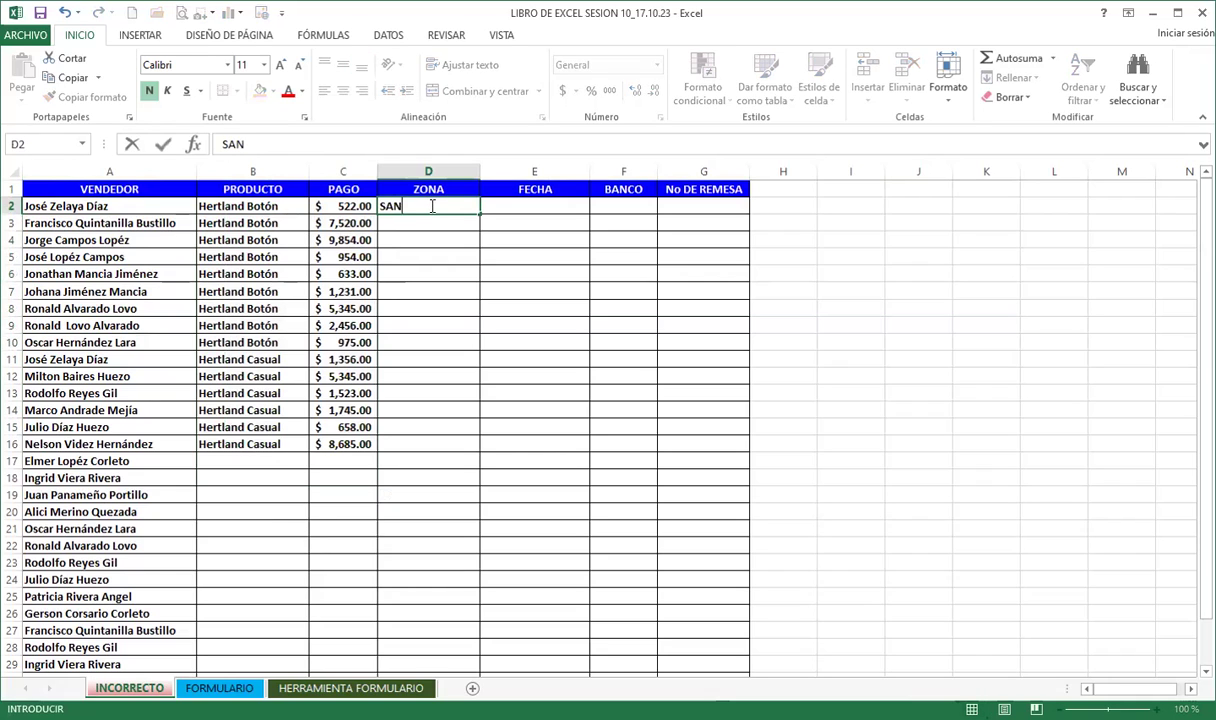
pyautogui.write('TA ANA')
pyautogui.press('Tab')
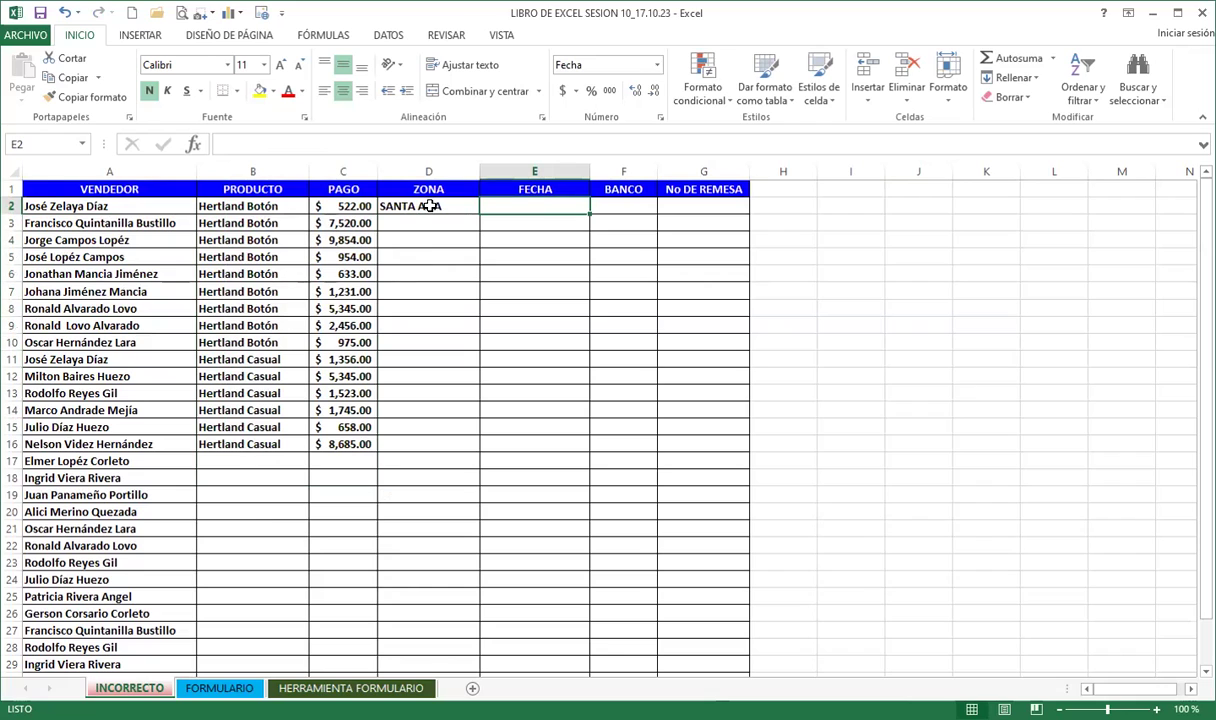
pyautogui.write('12/2/2023')
pyautogui.press('Tab')
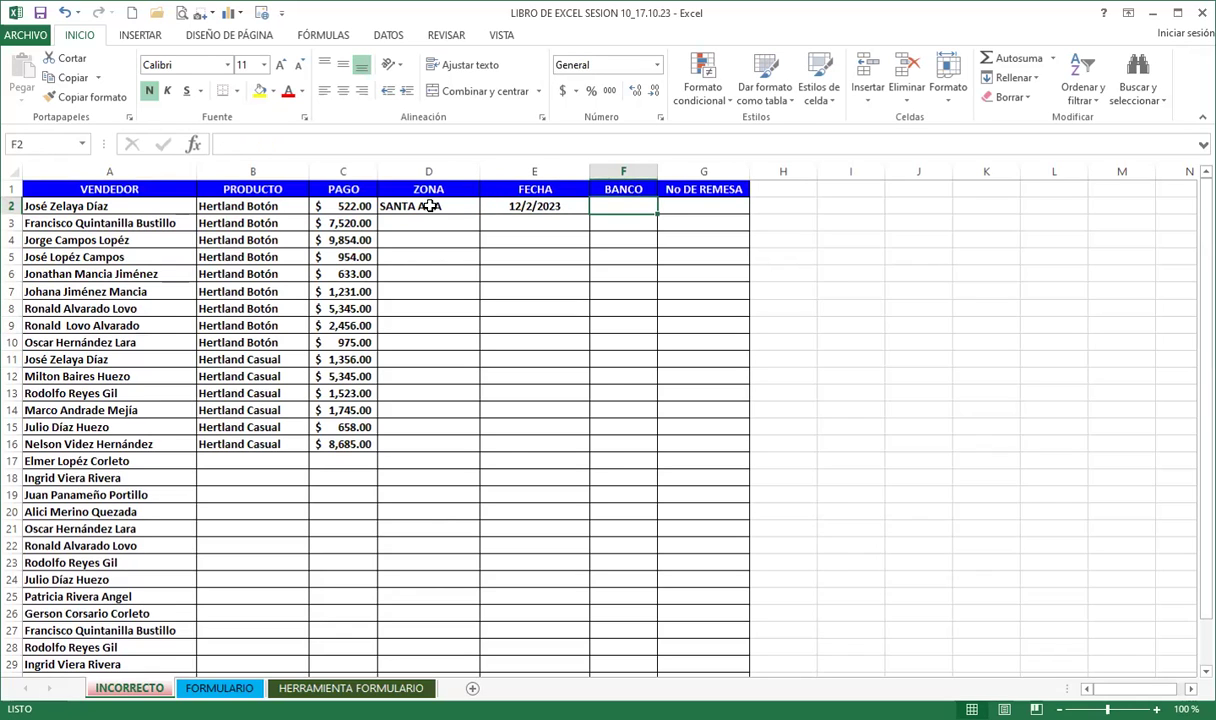
pyautogui.write('AGRICO')
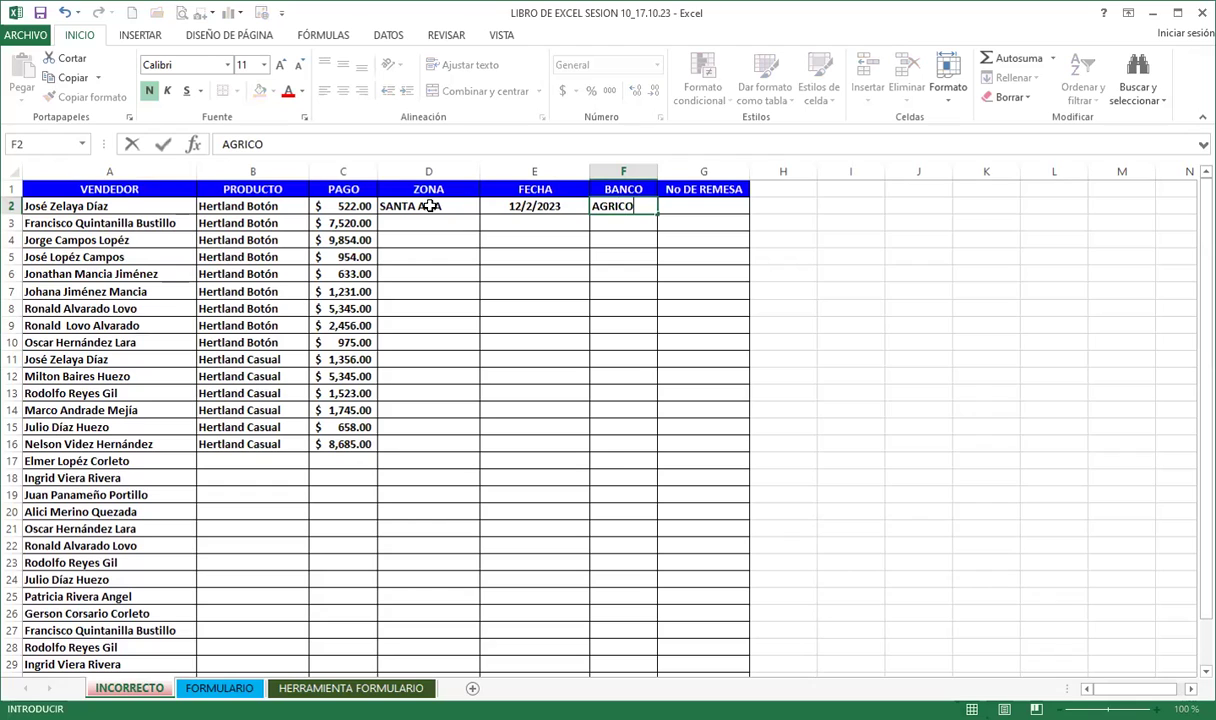
pyautogui.write('LA')
pyautogui.press('Tab')
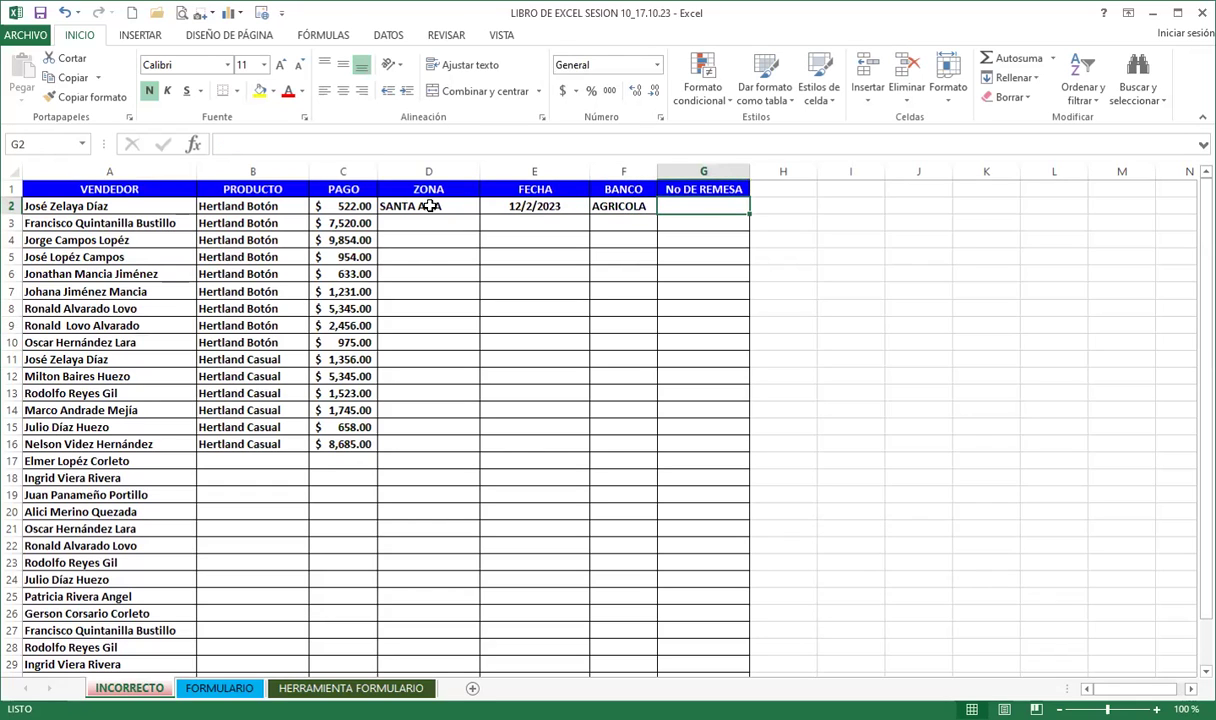
pyautogui.write('12524')
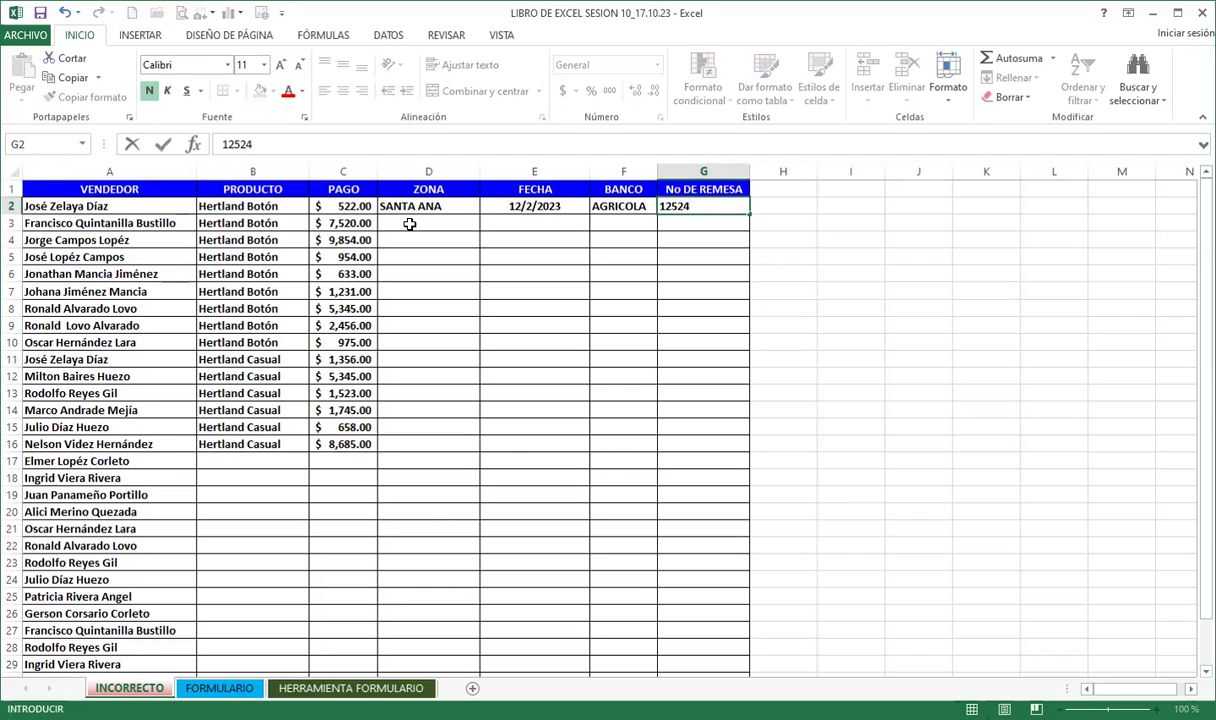
pyautogui.click(400, 229)
# - Move through the zone-to-remittance cells of rows 3–7 without entering data
pyautogui.press('Right')
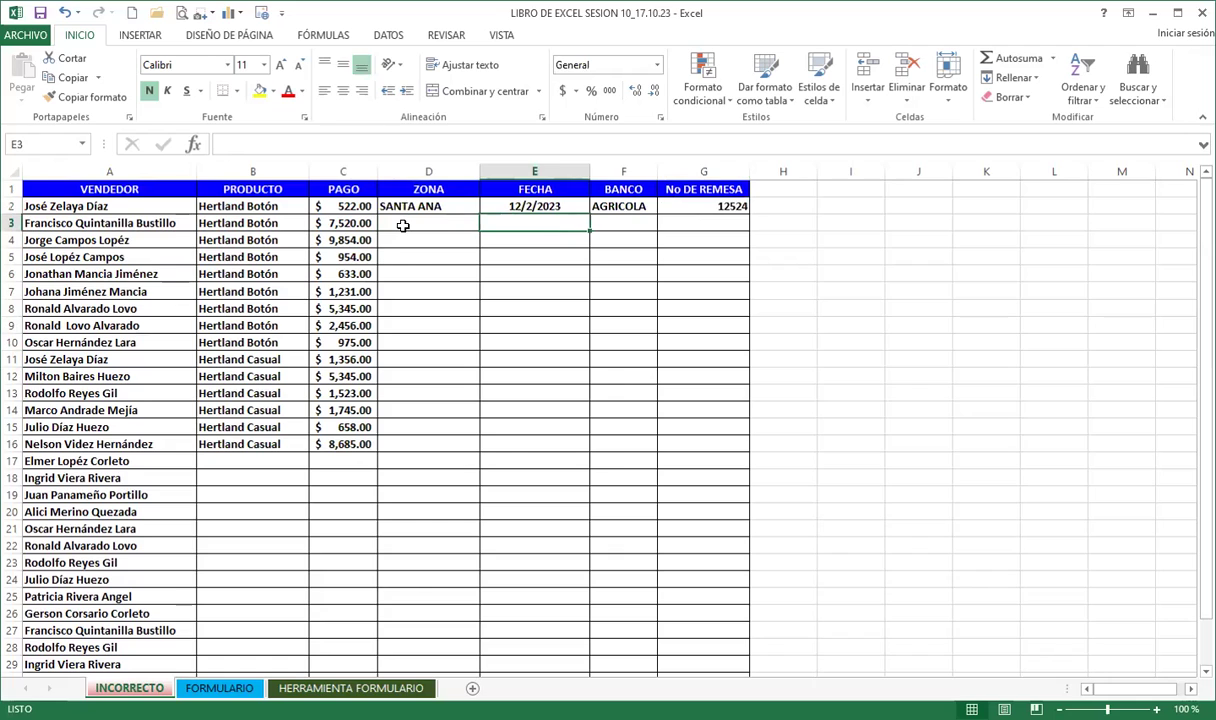
pyautogui.press('Right')
pyautogui.press('Tab')
pyautogui.press('Return')
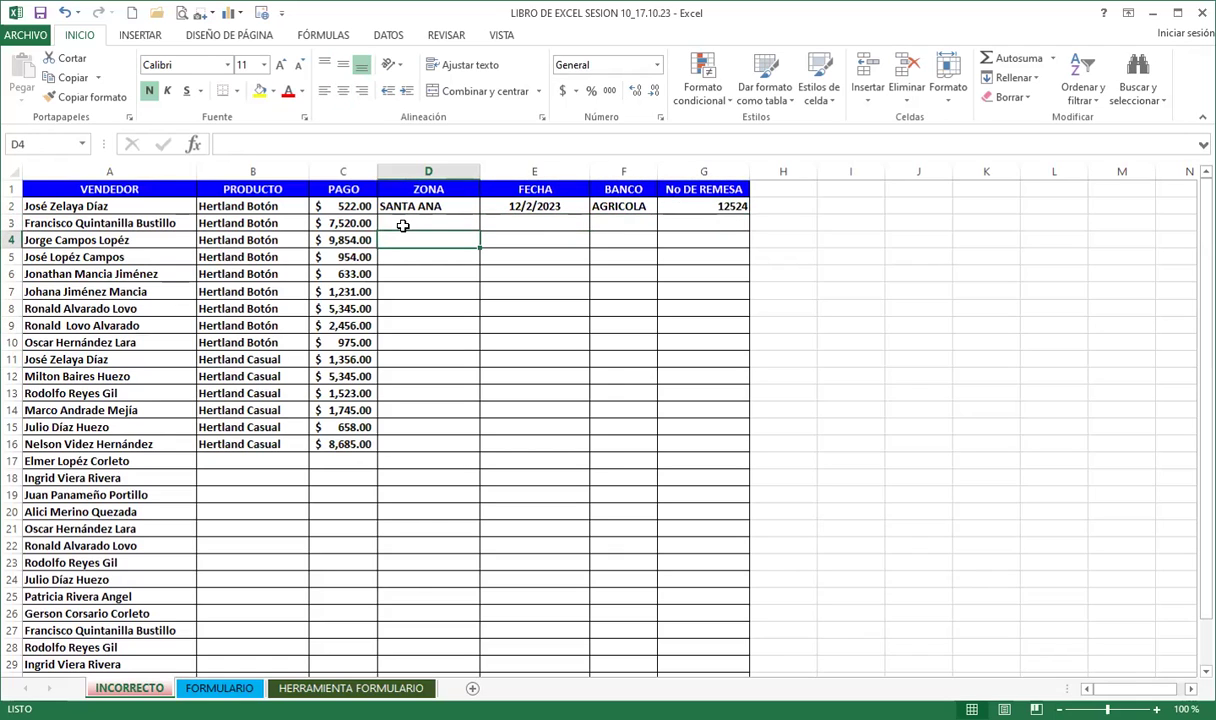
pyautogui.press('Tab')
pyautogui.press('Tab')
pyautogui.press('Tab')
pyautogui.press('Return')
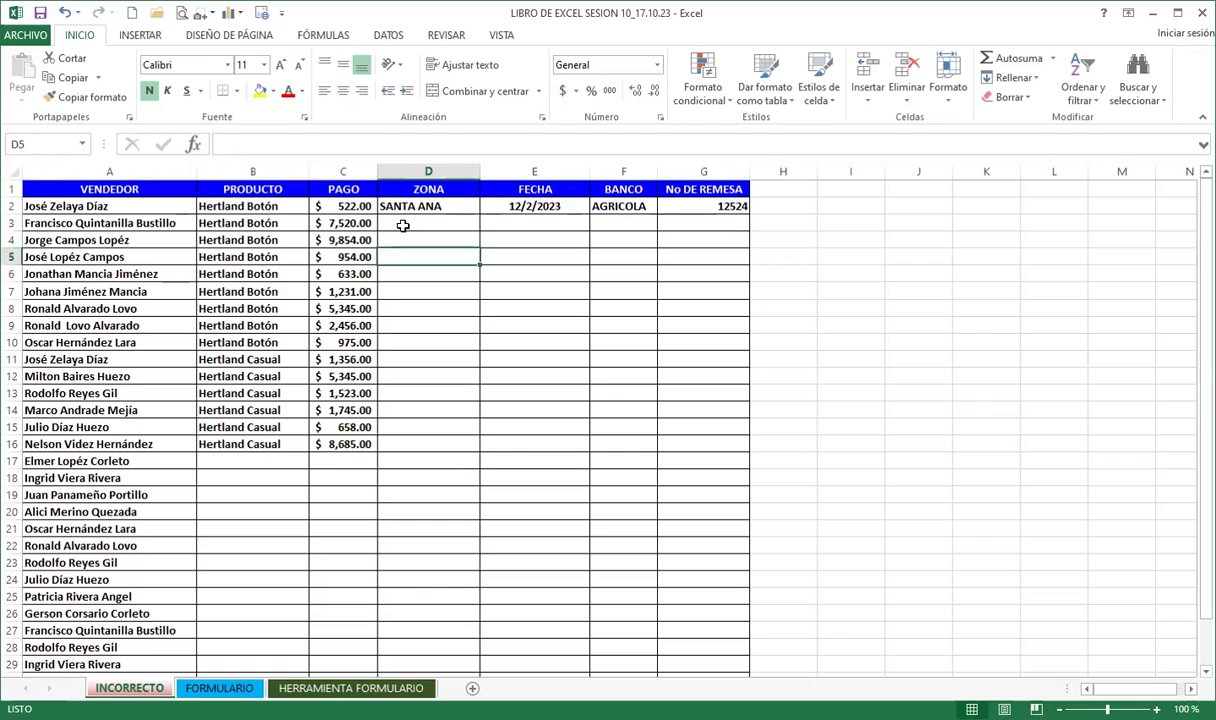
pyautogui.press('Tab')
pyautogui.press('Tab')
pyautogui.press('Tab')
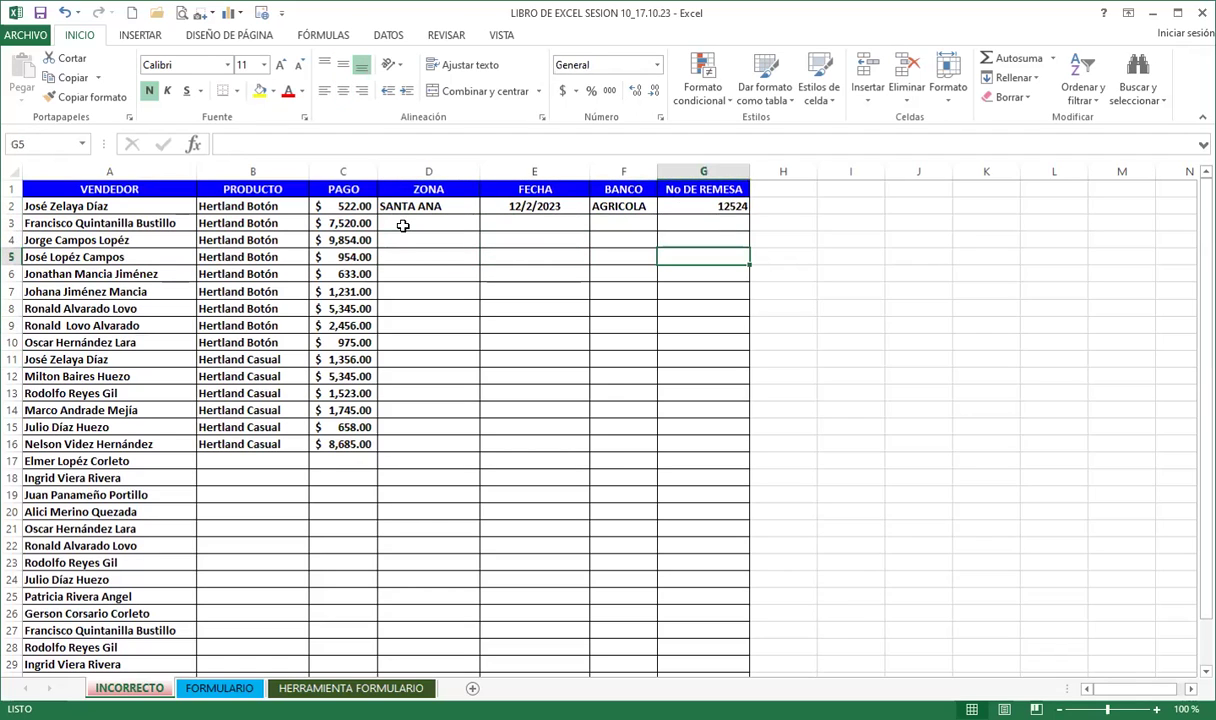
pyautogui.press('Return')
pyautogui.press('Tab')
pyautogui.press('Tab')
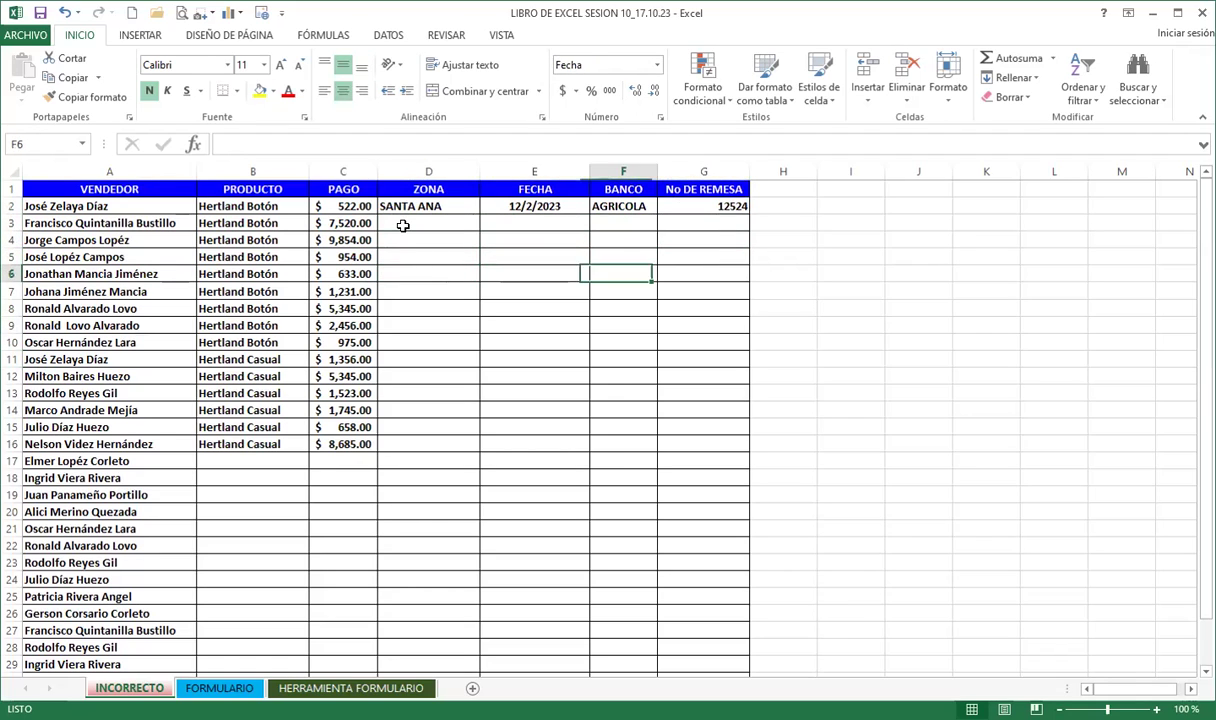
pyautogui.press('Tab')
pyautogui.press('Return')
pyautogui.press('Tab')
pyautogui.press('Tab')
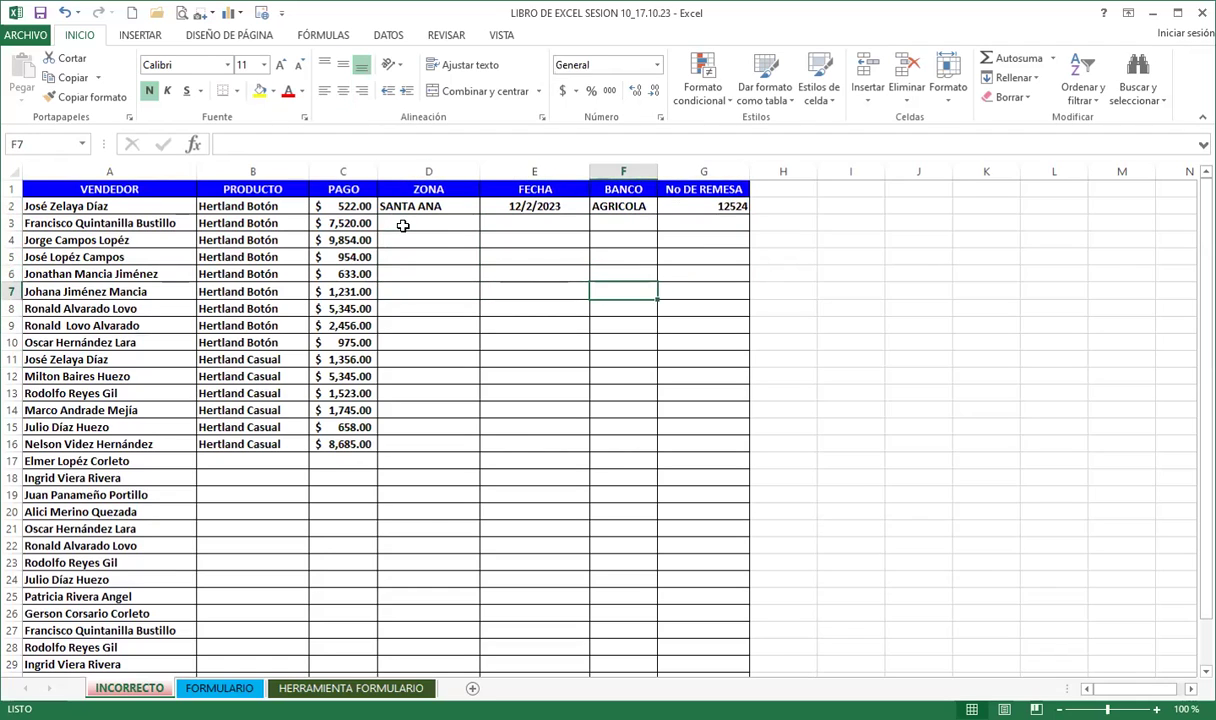
pyautogui.press('Tab')
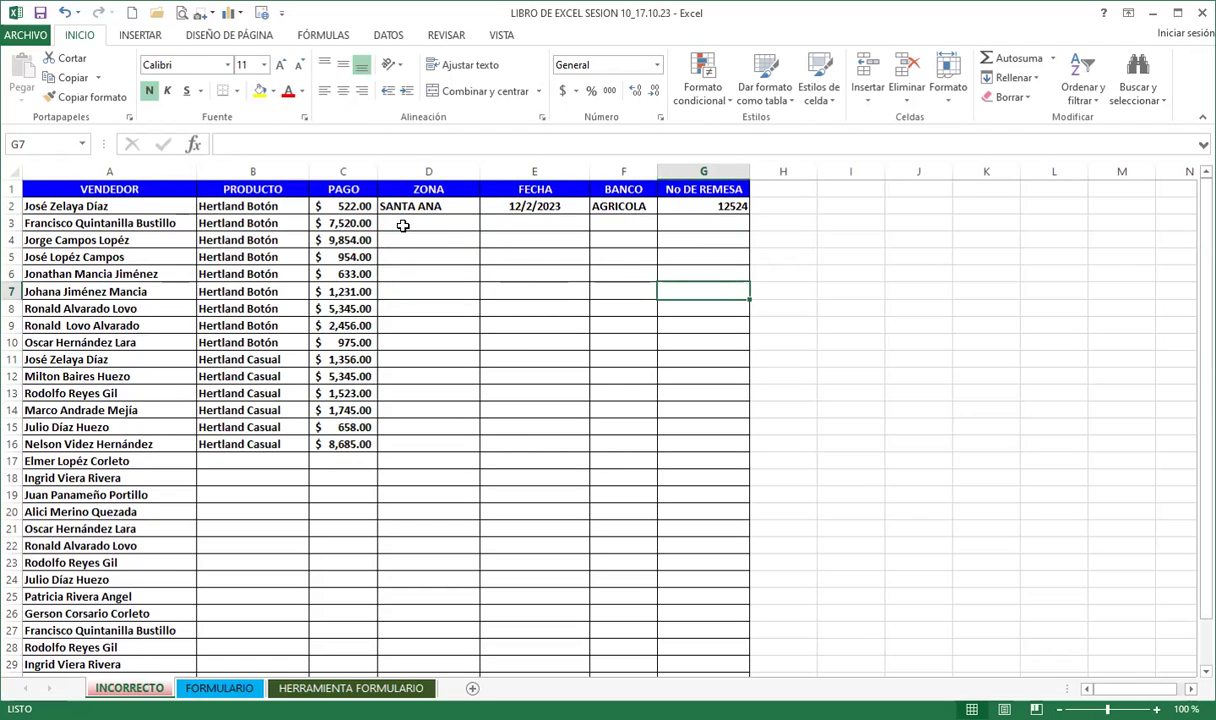
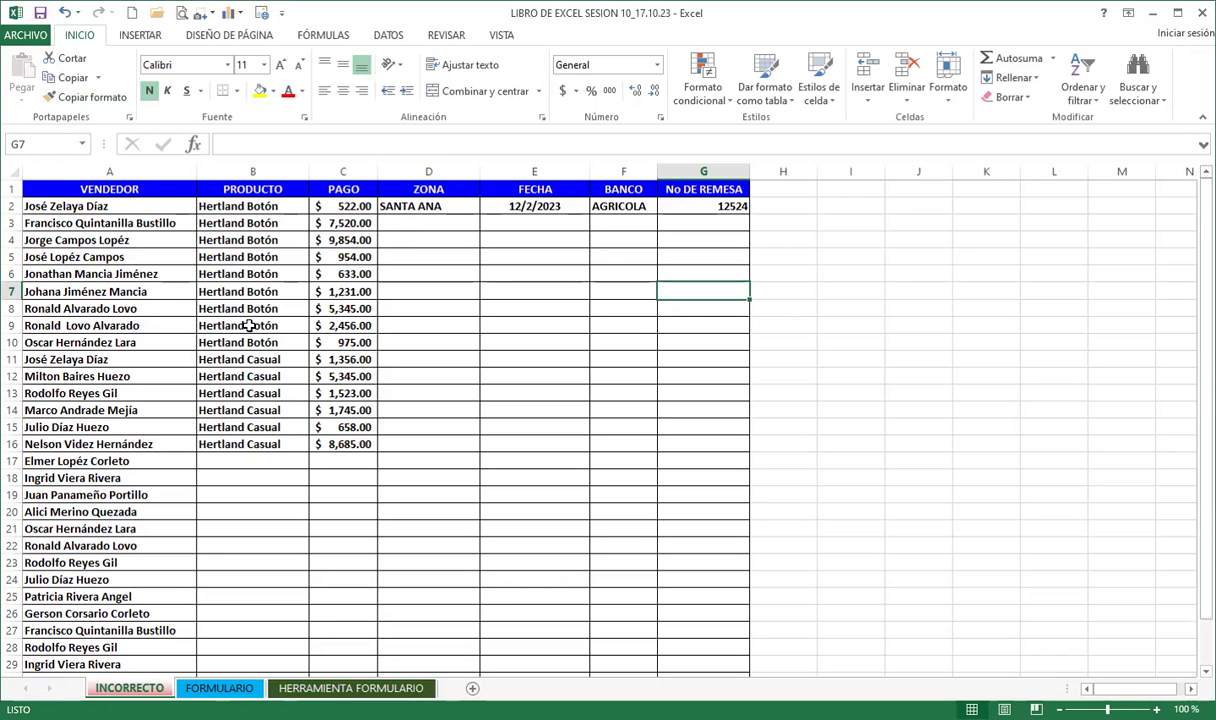
# - Switch from INCORRECTO to the FORMULARIO sheet and review its sales rows 1 to 32
pyautogui.scroll(-3, 160, 350)
pyautogui.scroll(3, 170, 450)
pyautogui.click(253, 481)
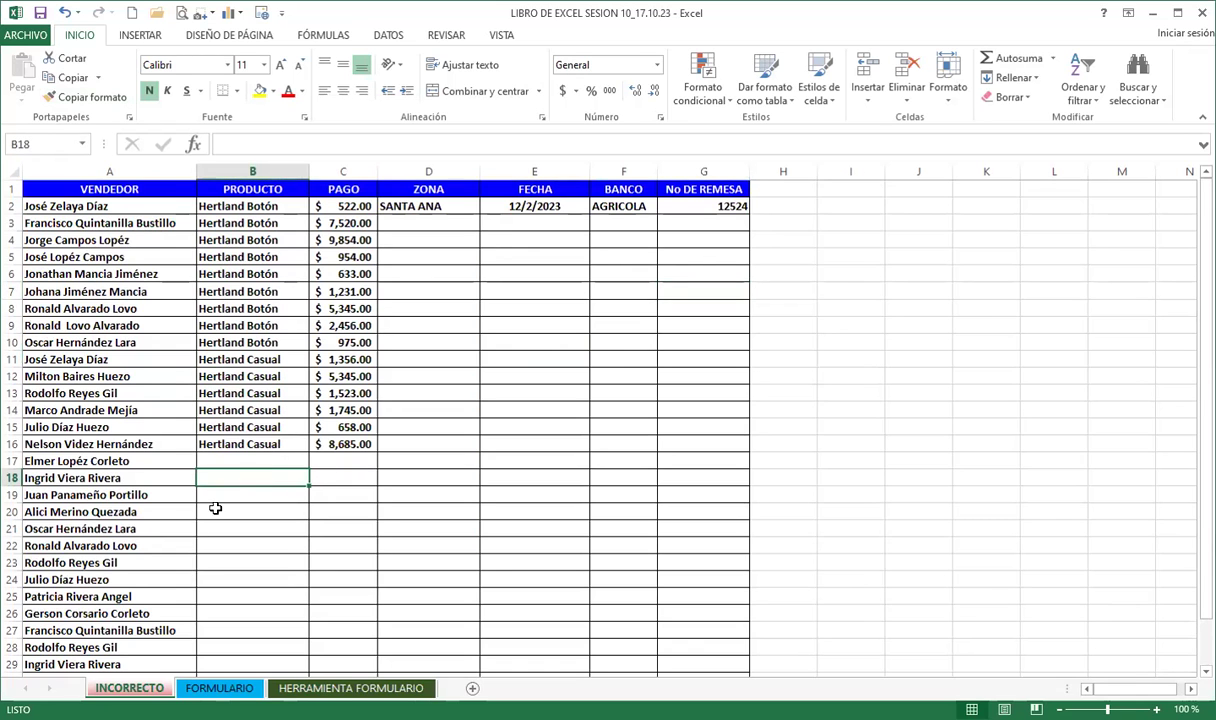
pyautogui.click(225, 686)
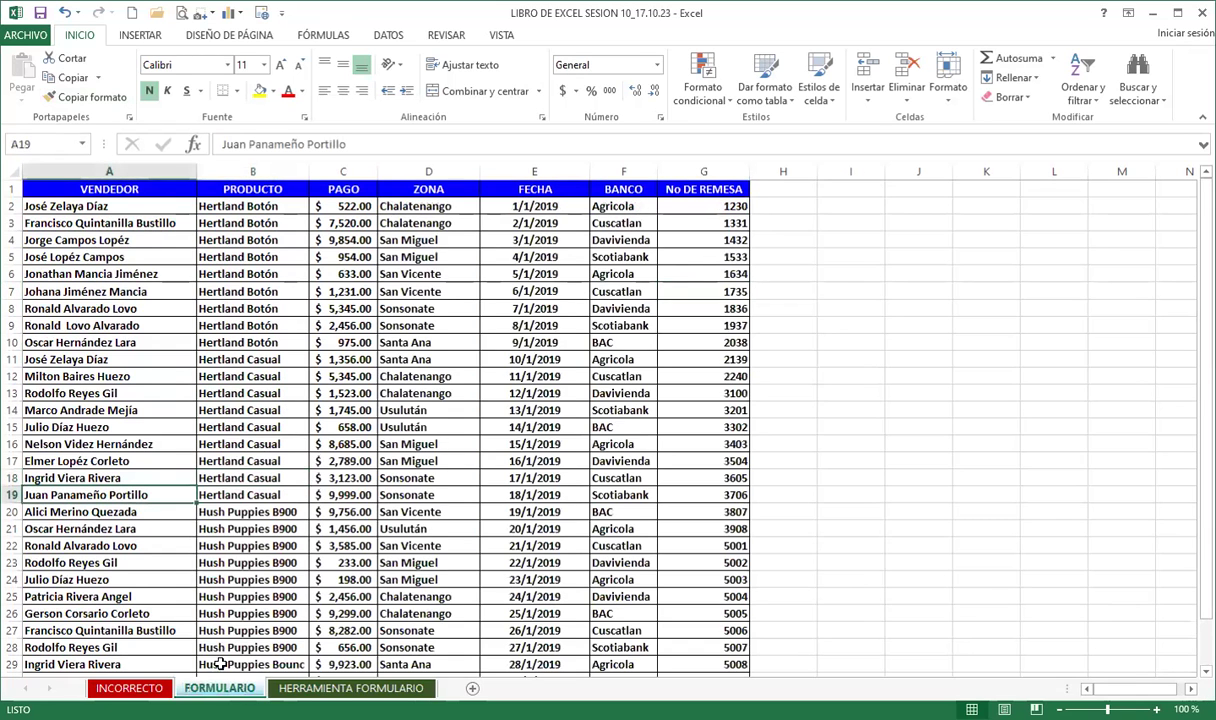
pyautogui.scroll(-4, 424, 450)
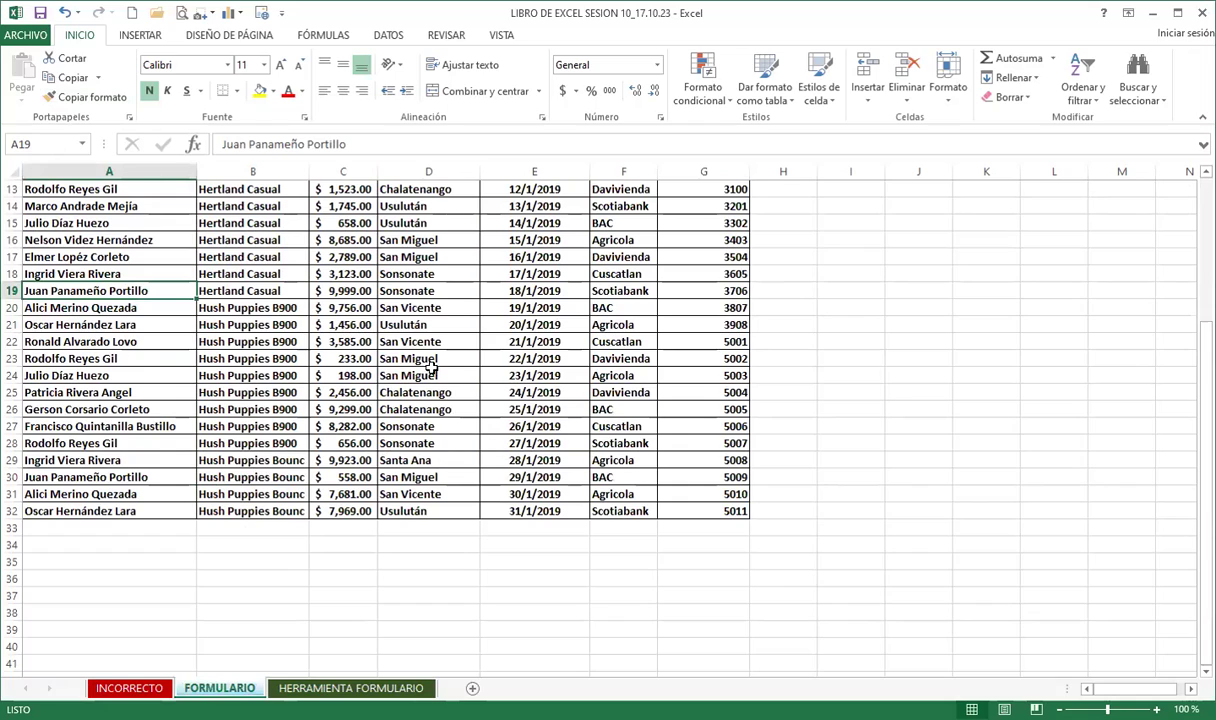
pyautogui.scroll(4, 300, 446)
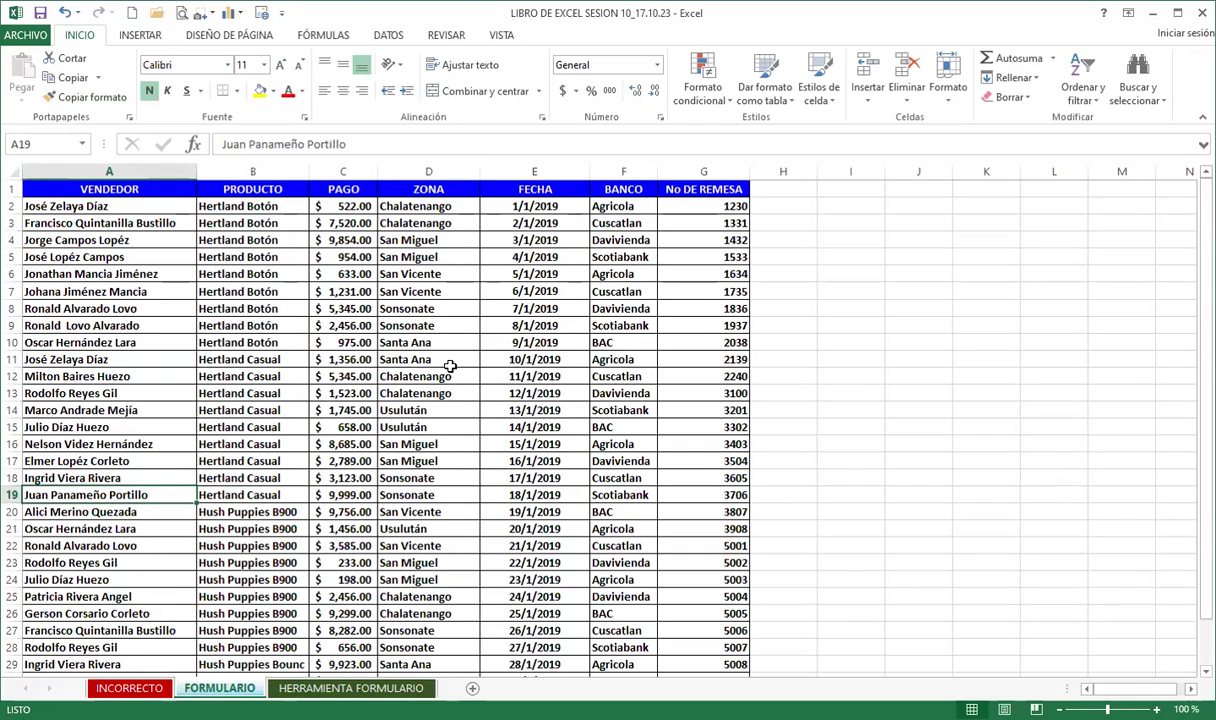
pyautogui.scroll(-4, 235, 380)
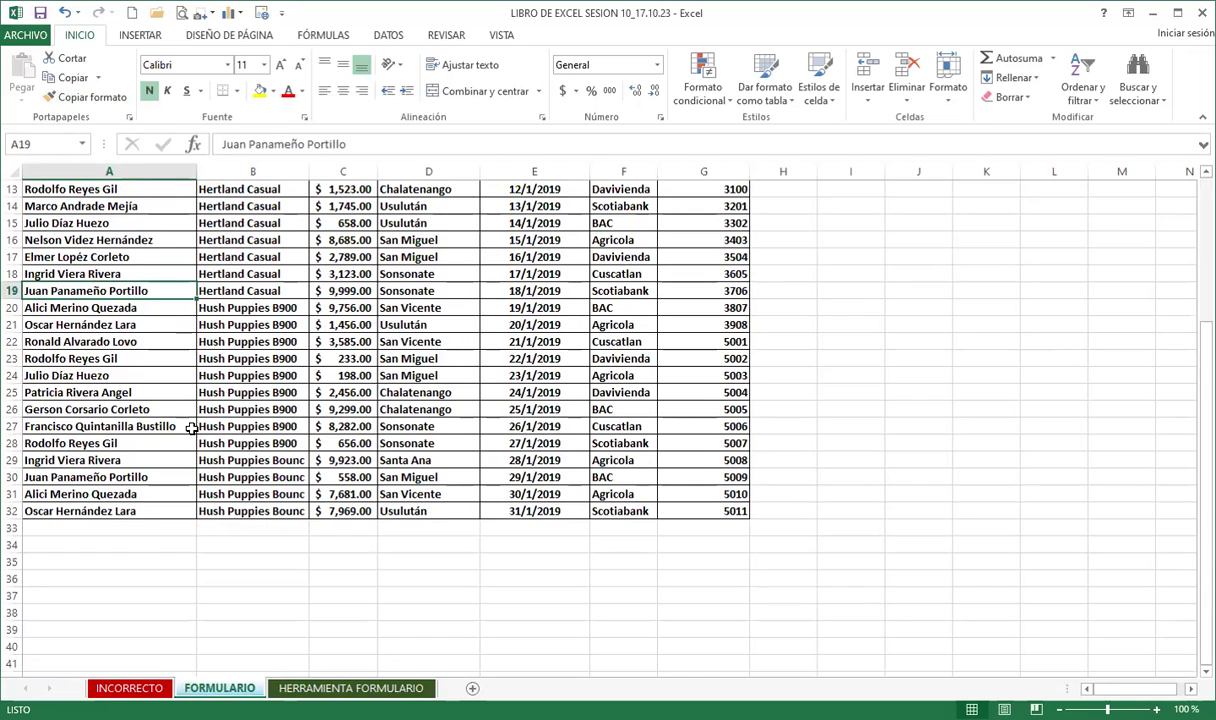
pyautogui.click(52, 527)
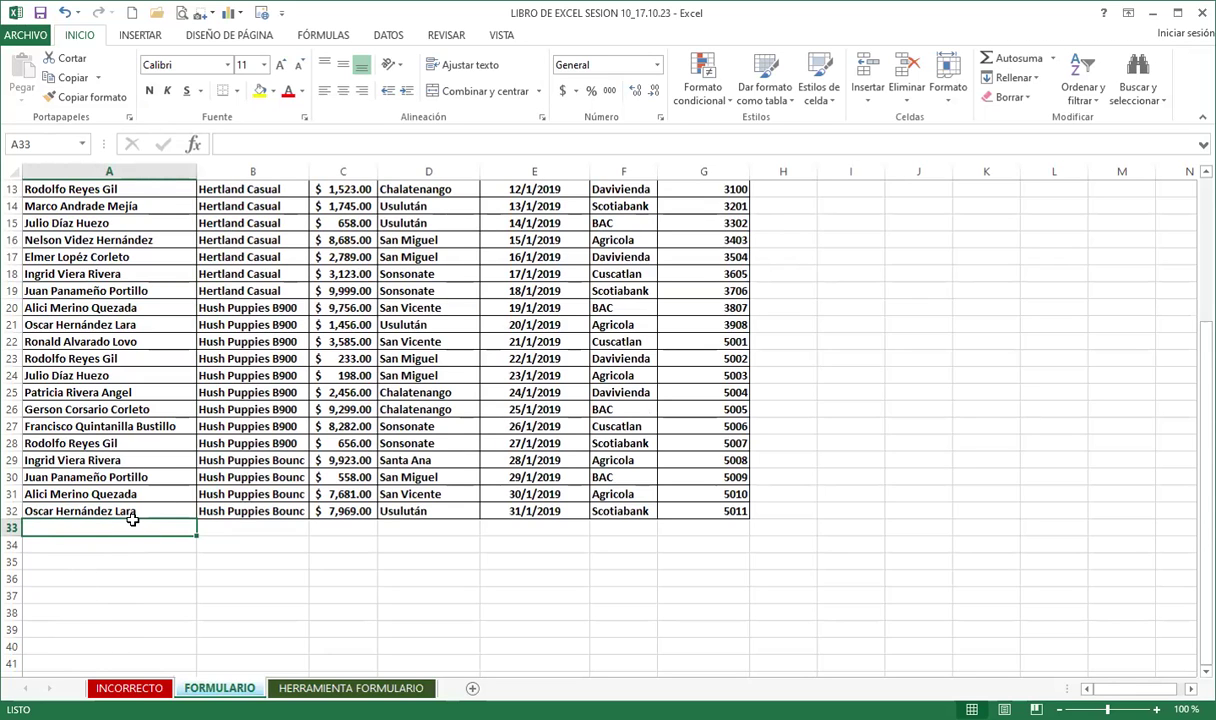
pyautogui.scroll(3, 130, 490)
pyautogui.scroll(1, 130, 480)
pyautogui.click(143, 308)
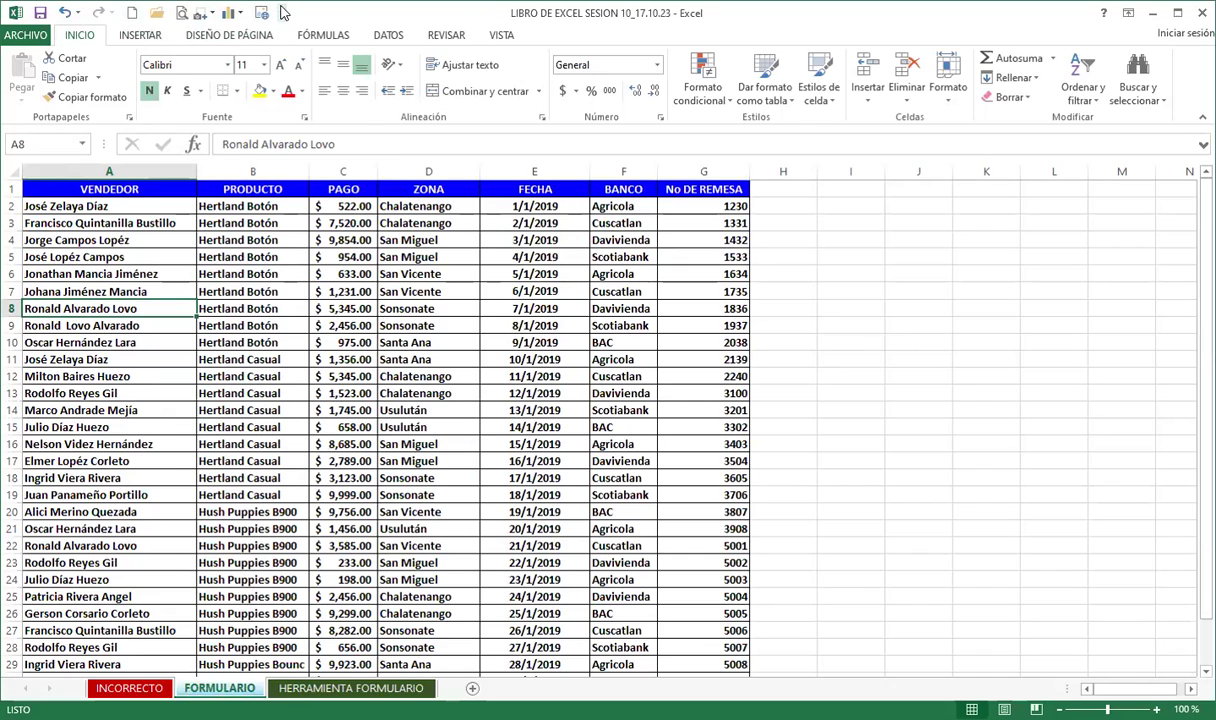
# - Open the quick access toolbar's More Commands options and list All Commands
pyautogui.click(282, 13)
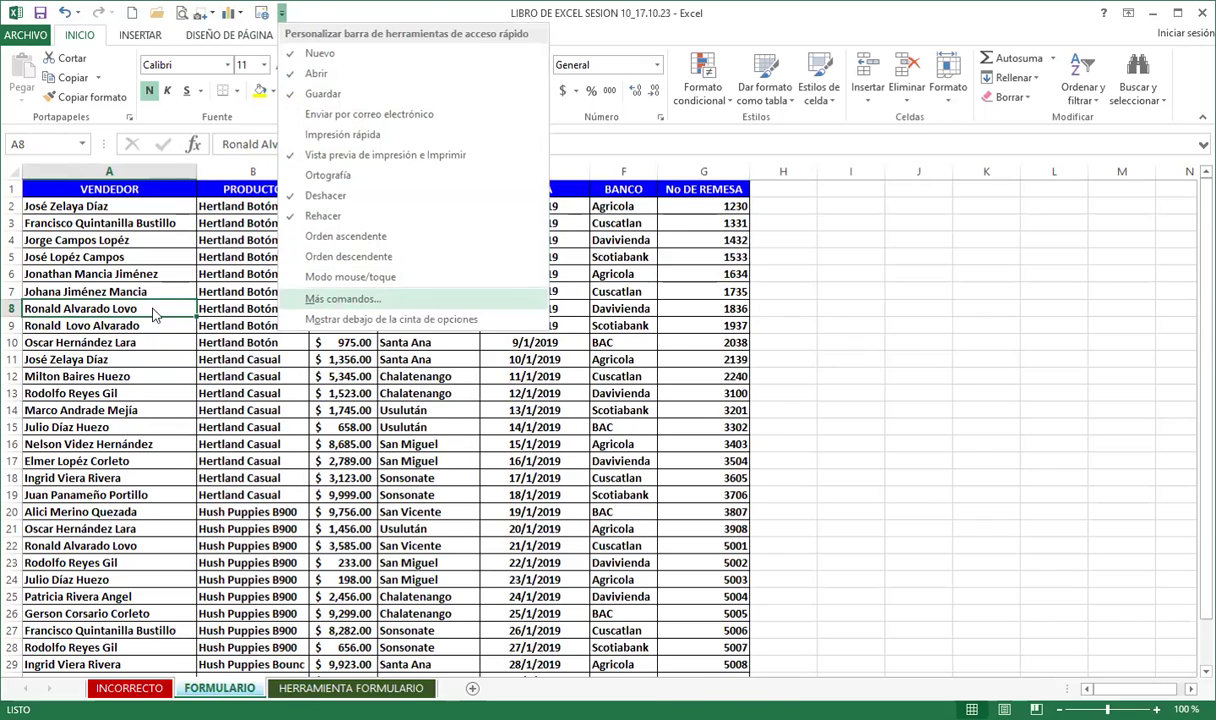
pyautogui.click(338, 304)
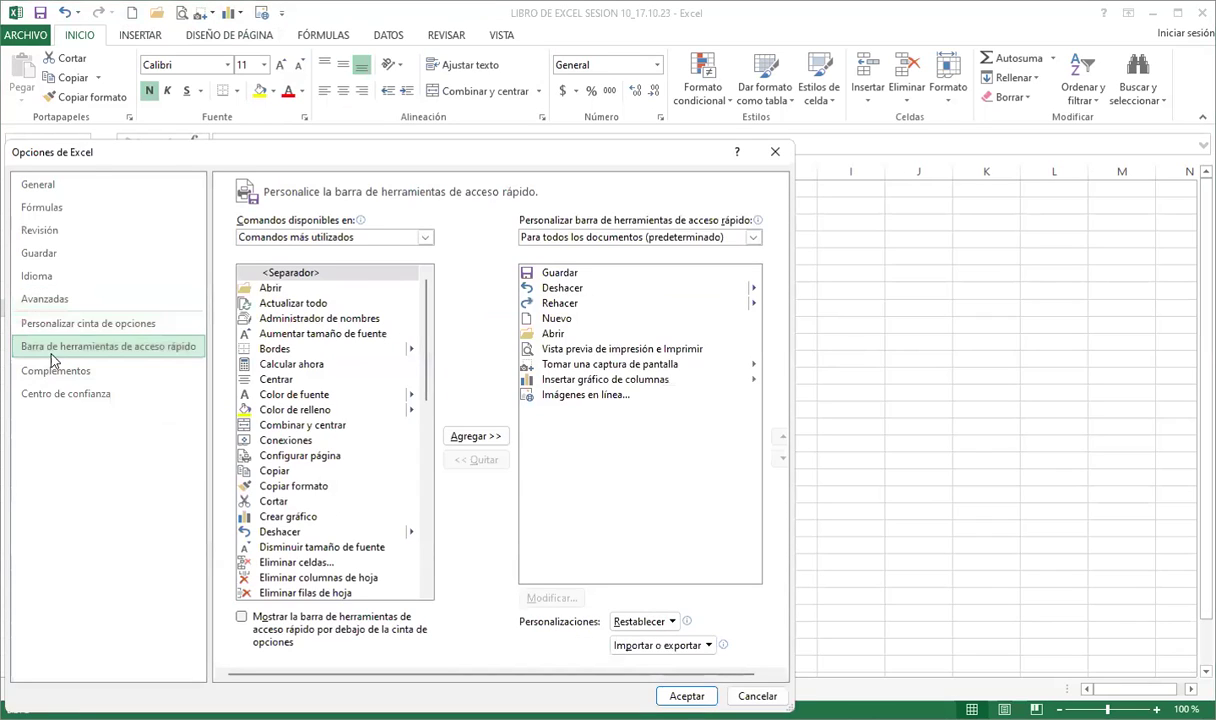
pyautogui.click(426, 240)
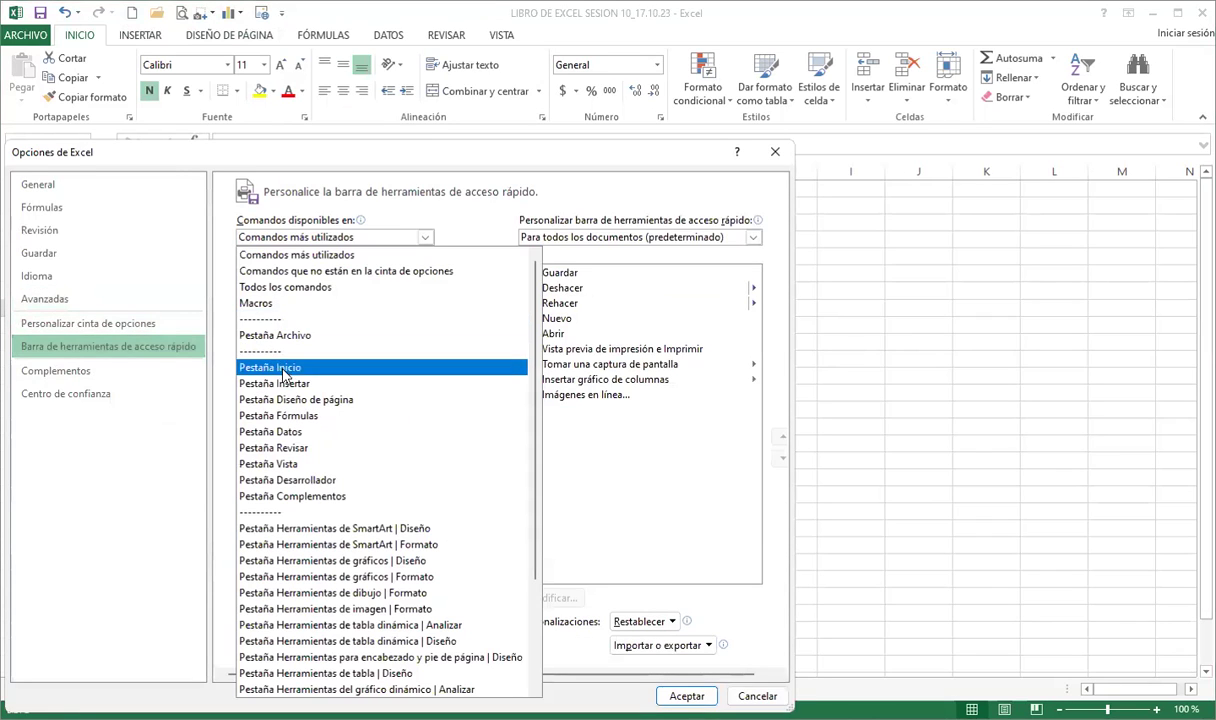
pyautogui.click(305, 290)
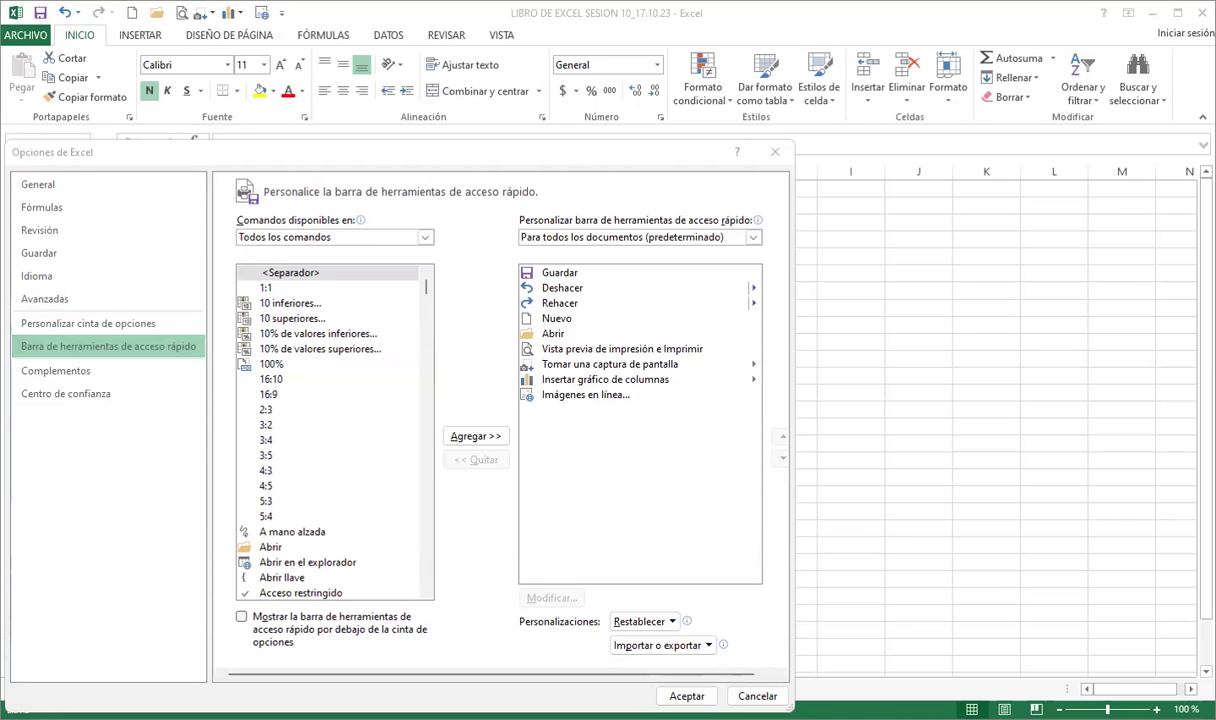
# - Add the Formulario command to the quick access toolbar and confirm with Aceptar
pyautogui.scroll(-8, 305, 425)
pyautogui.scroll(-10, 318, 456)
pyautogui.scroll(-10, 318, 466)
pyautogui.scroll(-7, 318, 466)
pyautogui.scroll(-7, 314, 467)
pyautogui.scroll(-7, 312, 467)
pyautogui.scroll(-7, 311, 466)
pyautogui.scroll(-7, 308, 468)
pyautogui.scroll(-7, 305, 470)
pyautogui.scroll(-7, 302, 471)
pyautogui.scroll(-7, 299, 472)
pyautogui.scroll(-7, 298, 472)
pyautogui.scroll(-7, 296, 471)
pyautogui.scroll(-7, 294, 470)
pyautogui.scroll(-7, 292, 469)
pyautogui.scroll(-7, 291, 469)
pyautogui.scroll(-7, 289, 467)
pyautogui.scroll(-7, 288, 466)
pyautogui.scroll(-6, 287, 465)
pyautogui.scroll(-3, 287, 466)
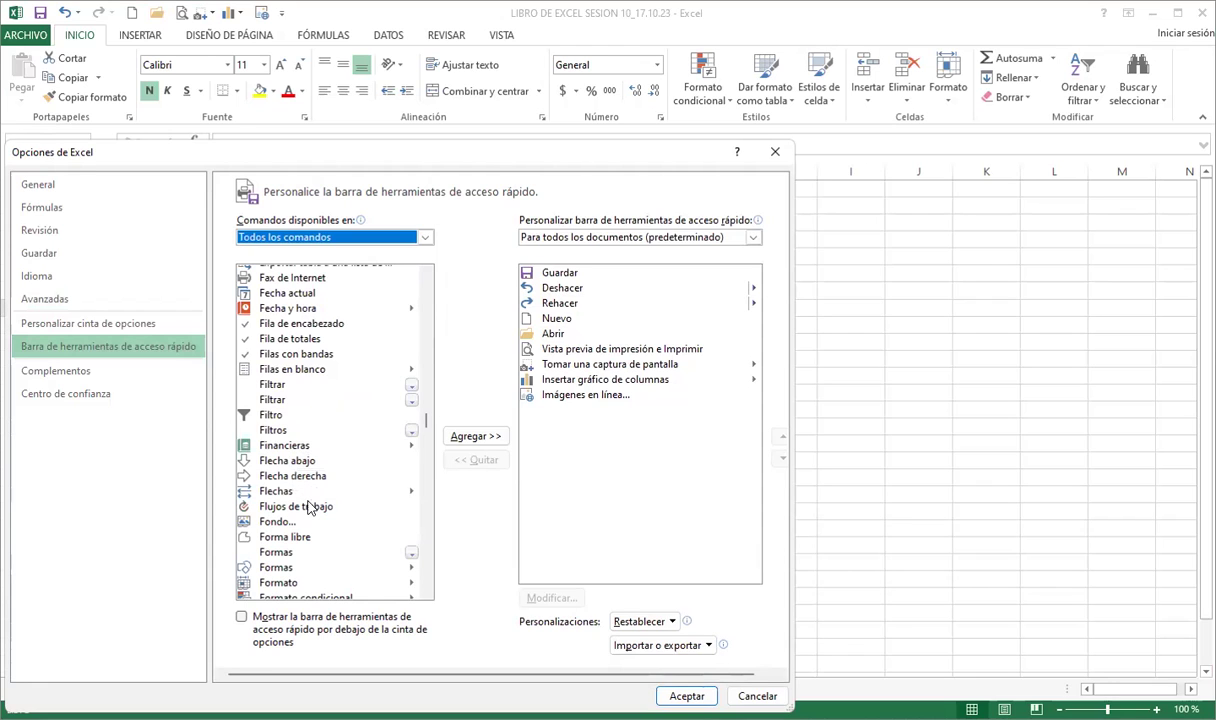
pyautogui.scroll(-3, 310, 507)
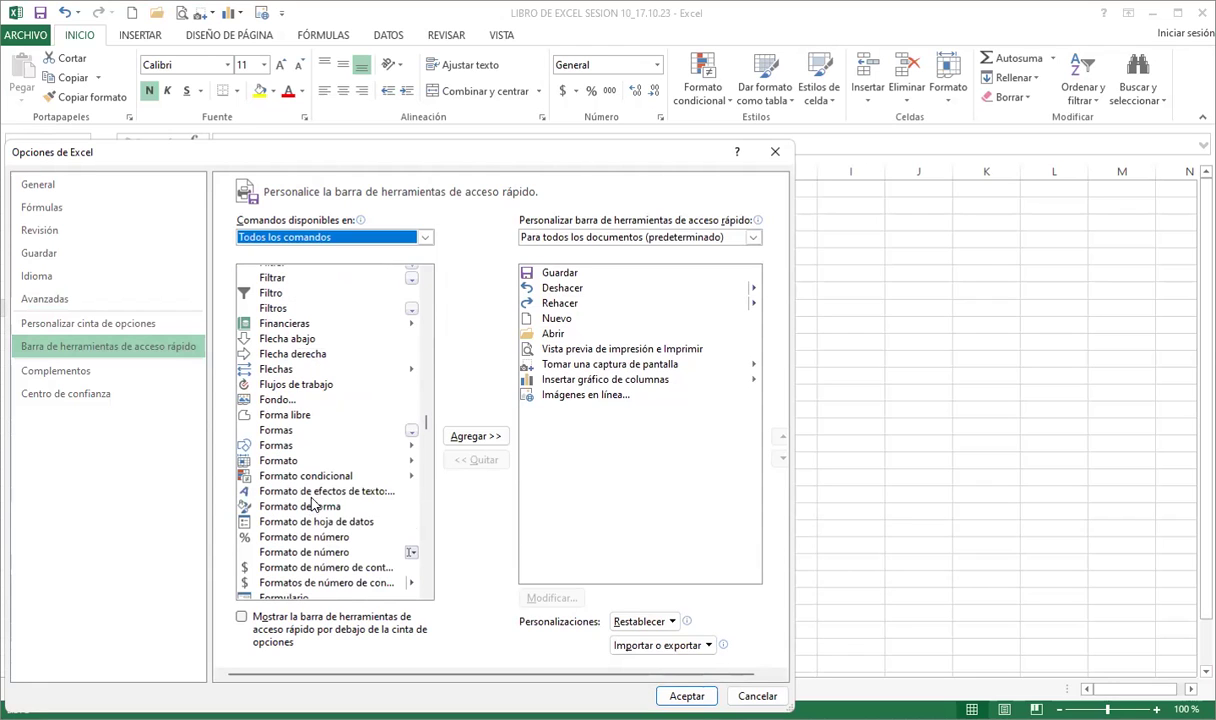
pyautogui.scroll(-3, 308, 505)
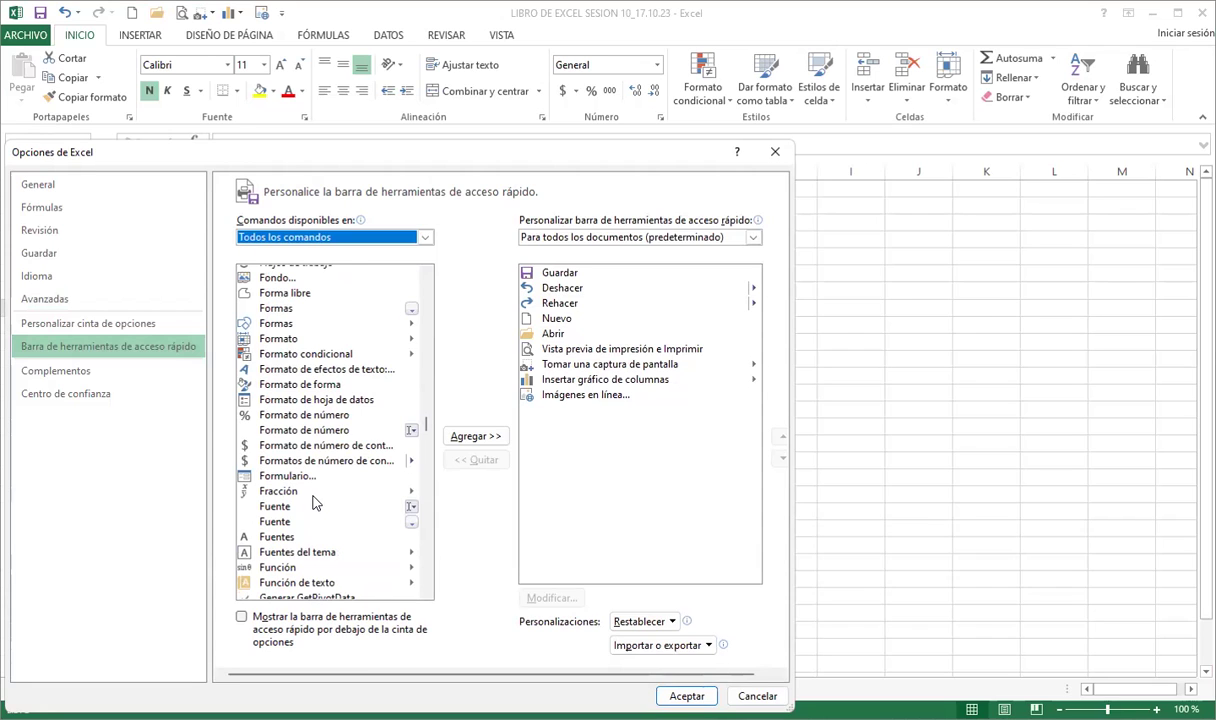
pyautogui.scroll(-2, 313, 502)
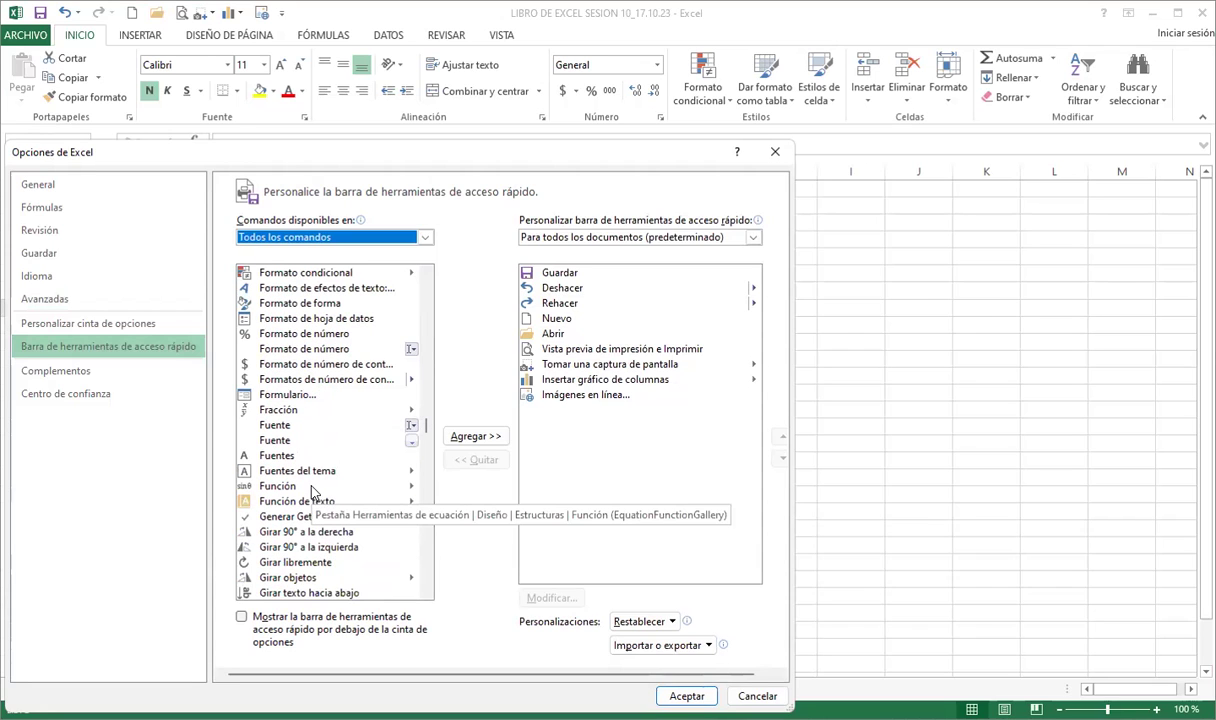
pyautogui.scroll(1, 313, 492)
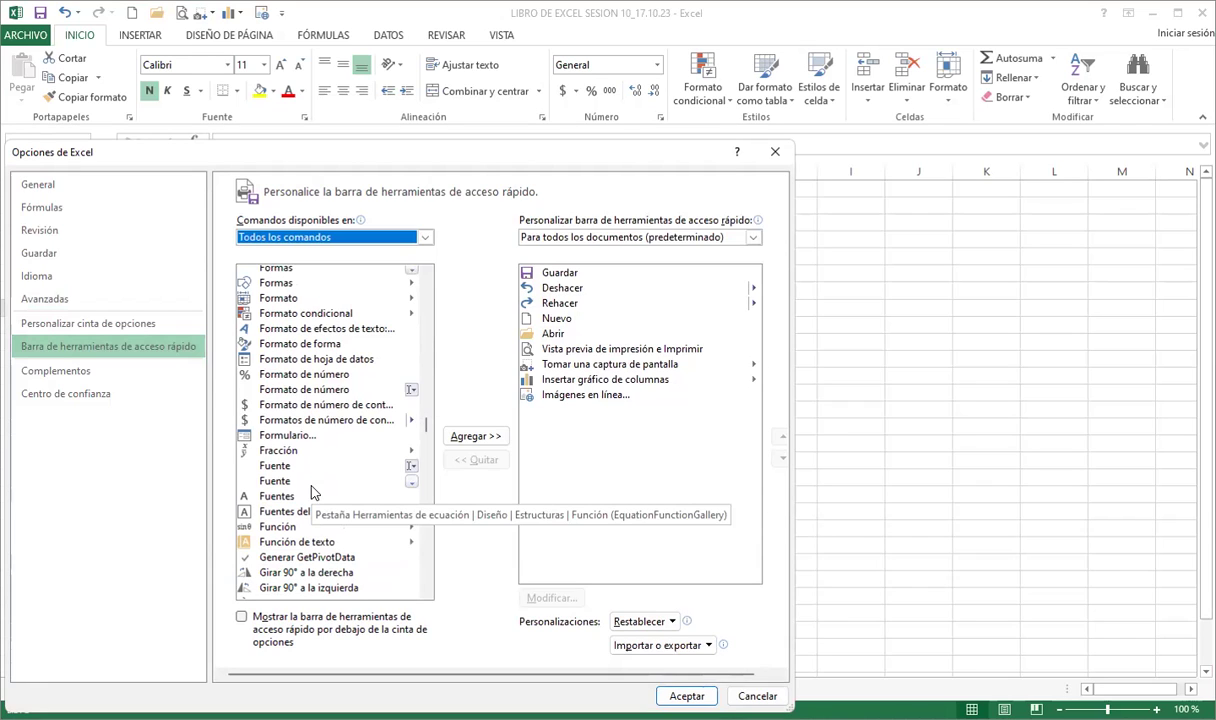
pyautogui.scroll(2, 313, 492)
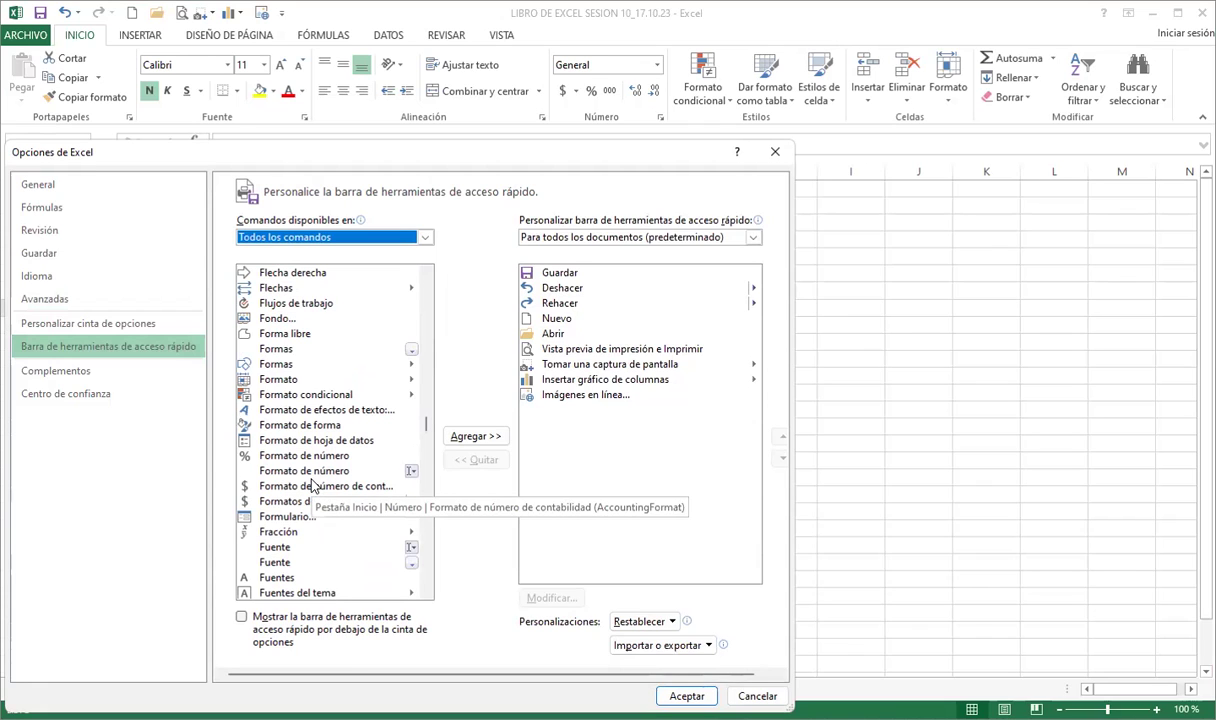
pyautogui.scroll(-1, 313, 484)
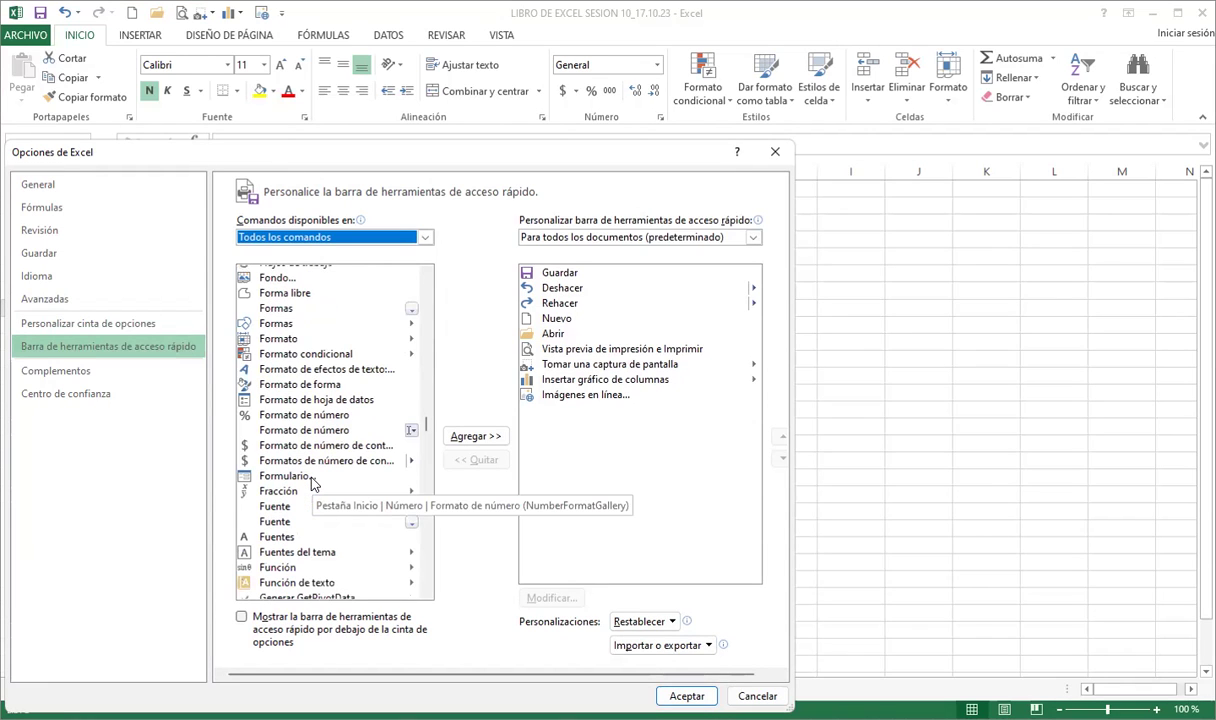
pyautogui.click(287, 479)
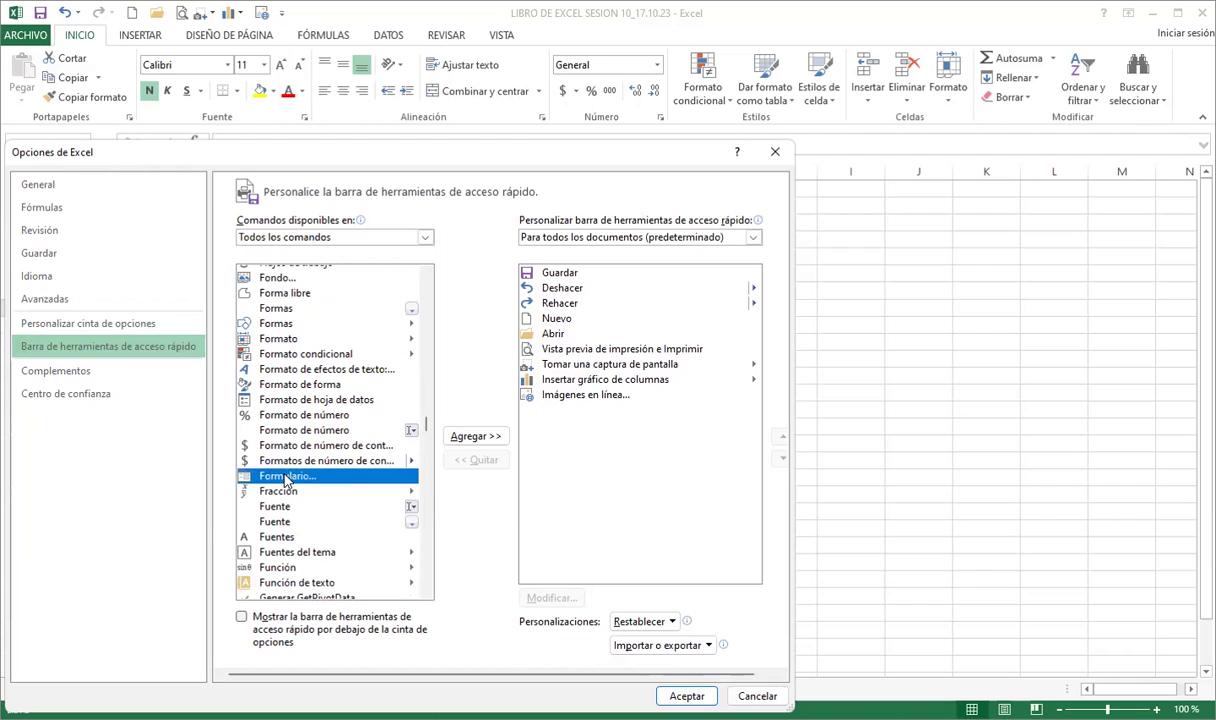
pyautogui.click(466, 434)
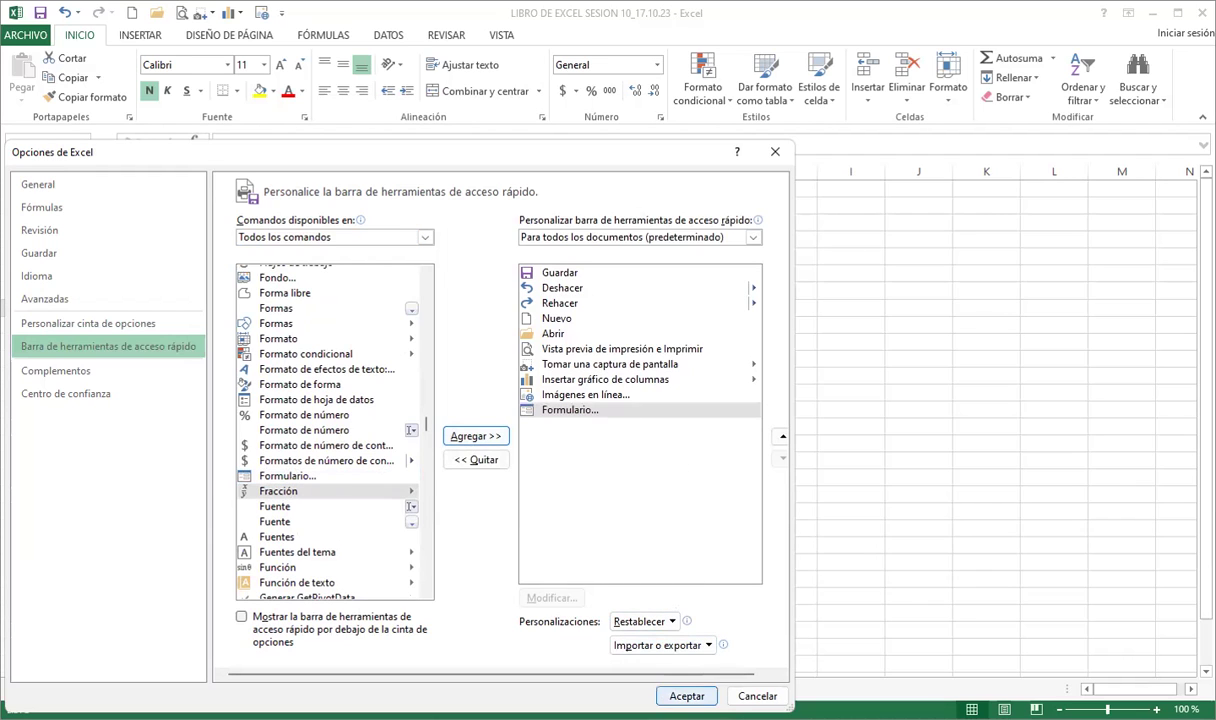
pyautogui.click(686, 696)
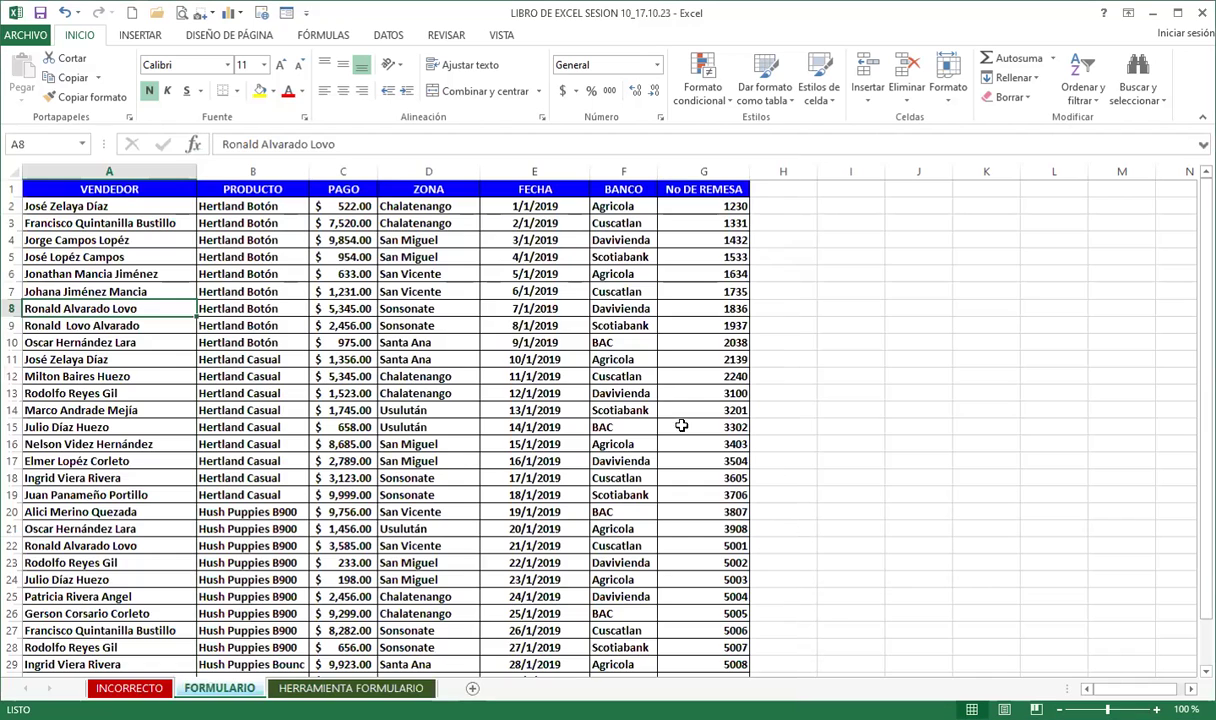
# - Open and close the Formulario data form, then select cells H10, D9 and D5
pyautogui.click(286, 13)
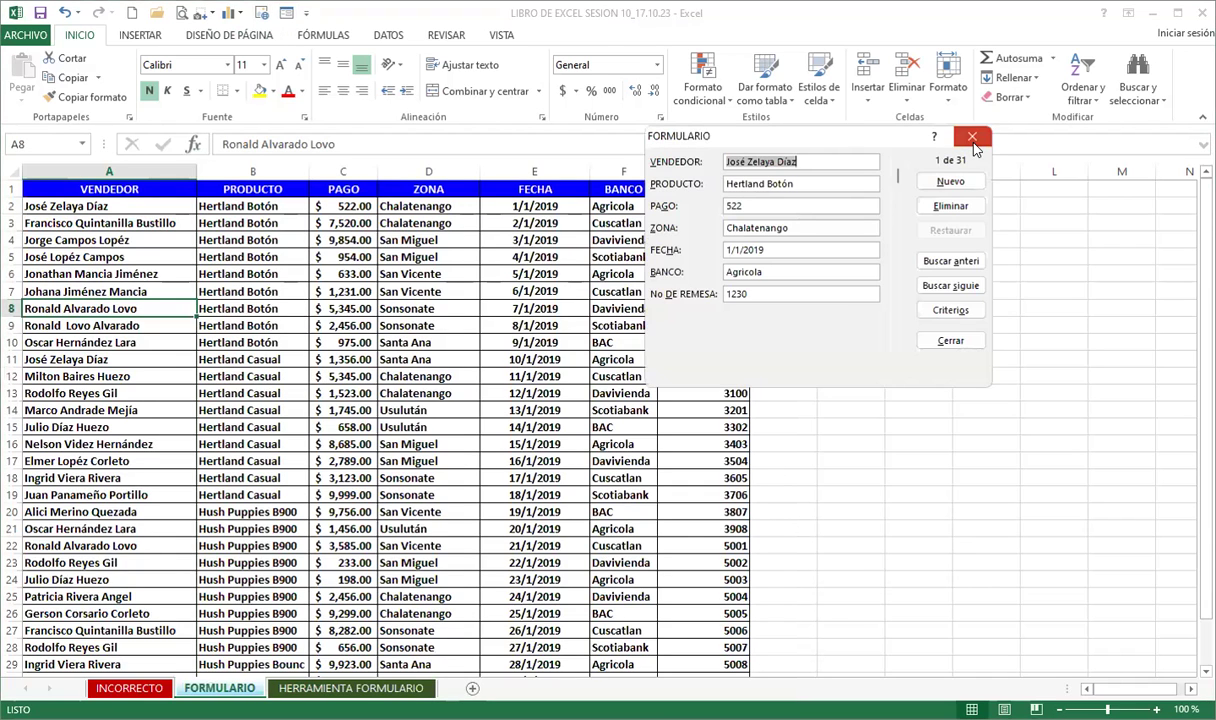
pyautogui.click(972, 138)
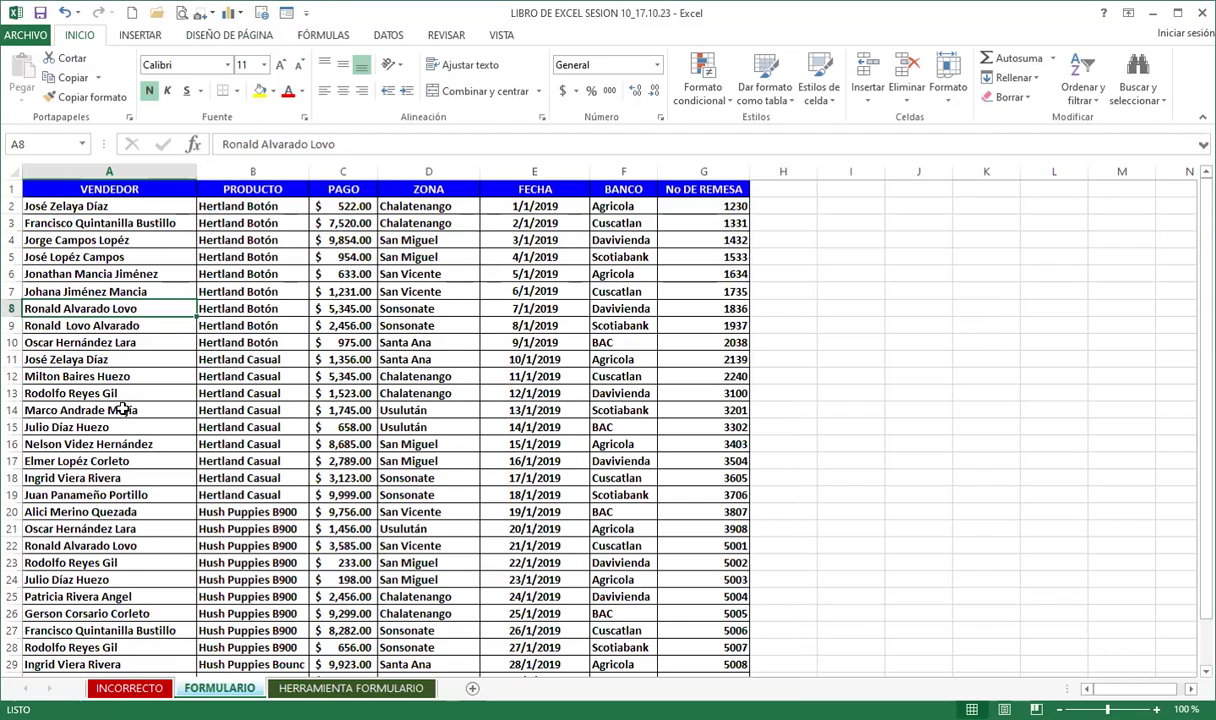
pyautogui.click(783, 342)
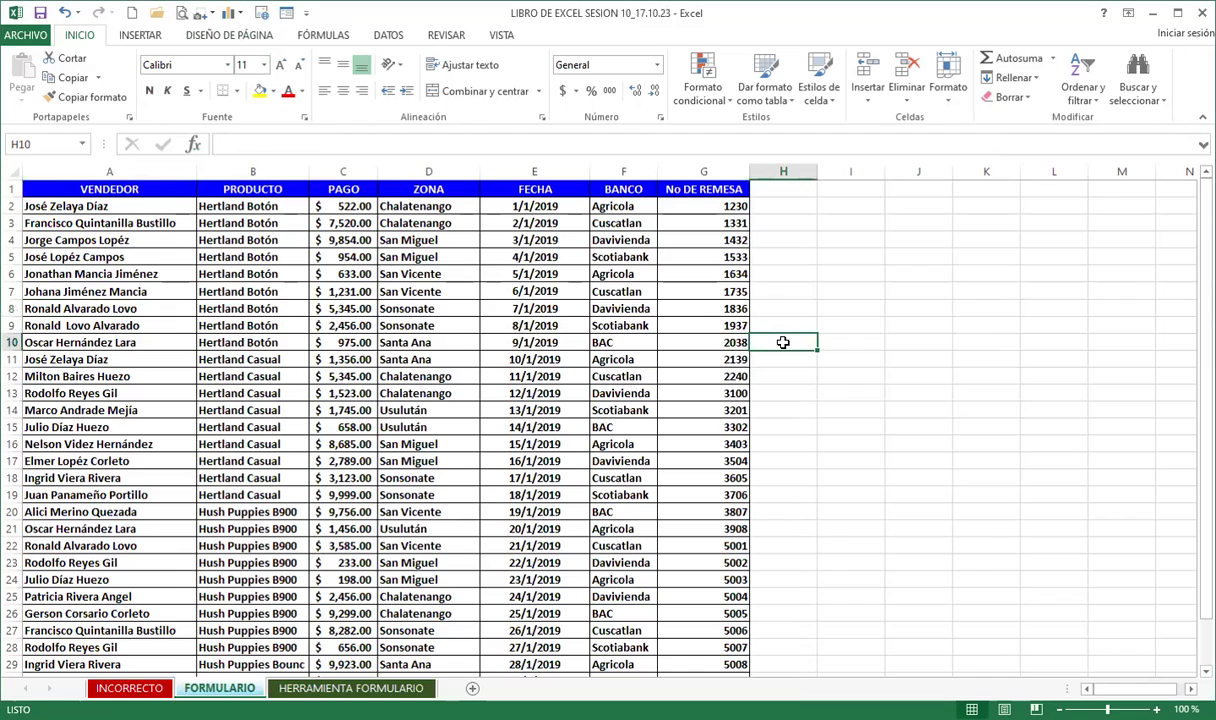
pyautogui.click(425, 497)
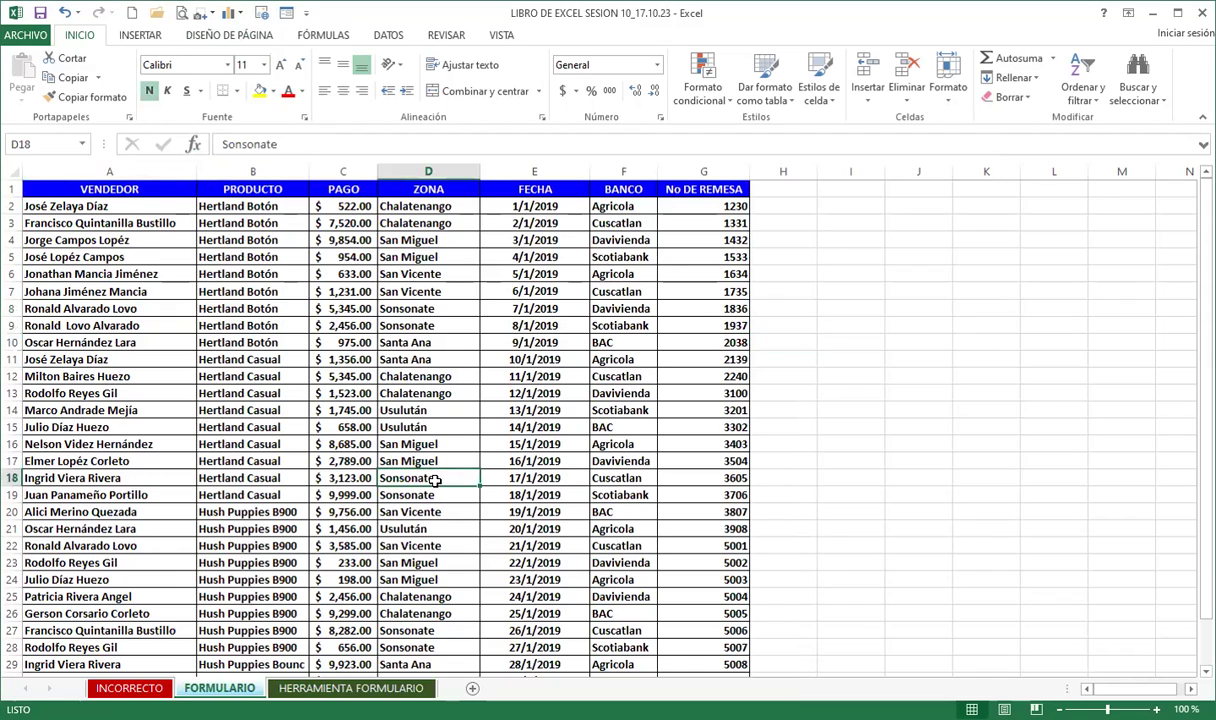
pyautogui.click(400, 320)
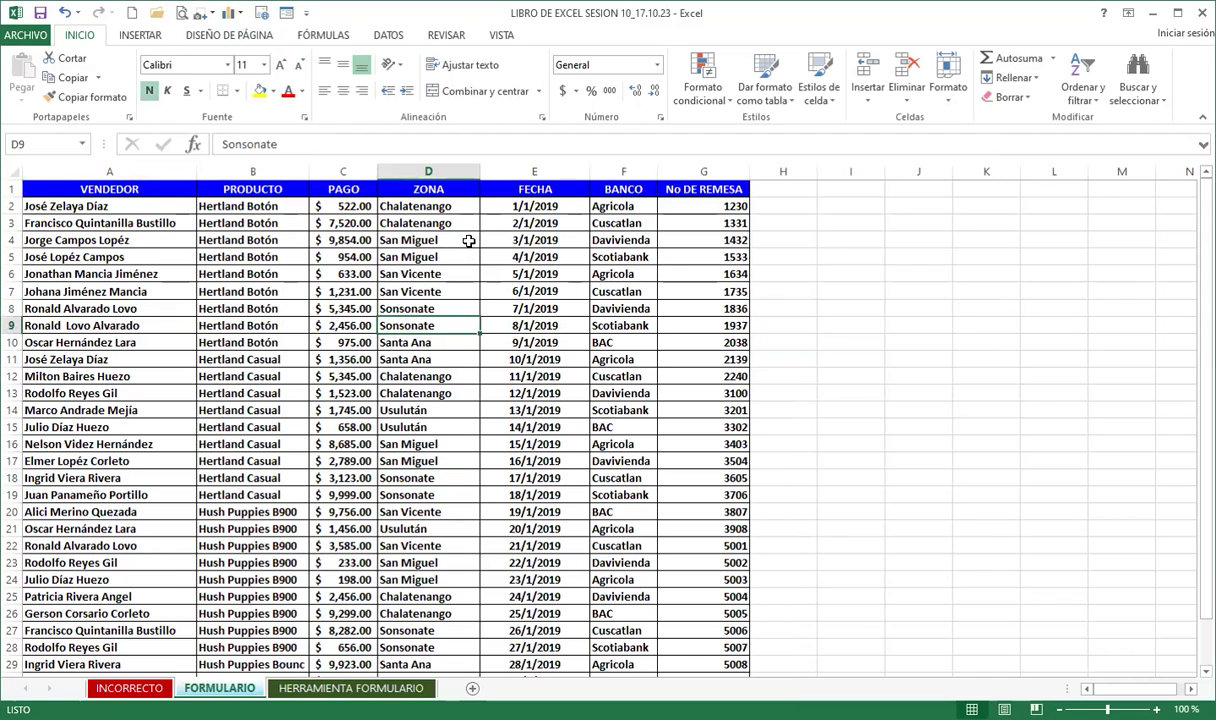
pyautogui.click(428, 252)
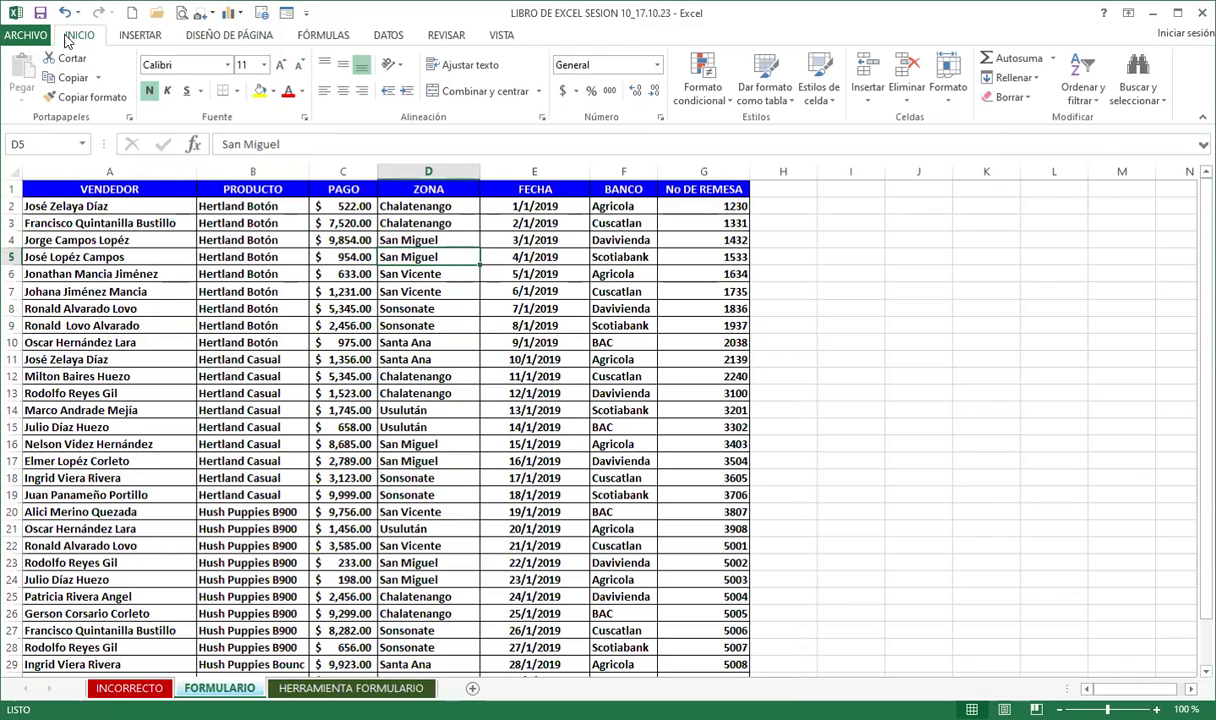
# - Enlarge the formula bar and keep the Inicio ribbon displayed
pyautogui.click(1202, 117)
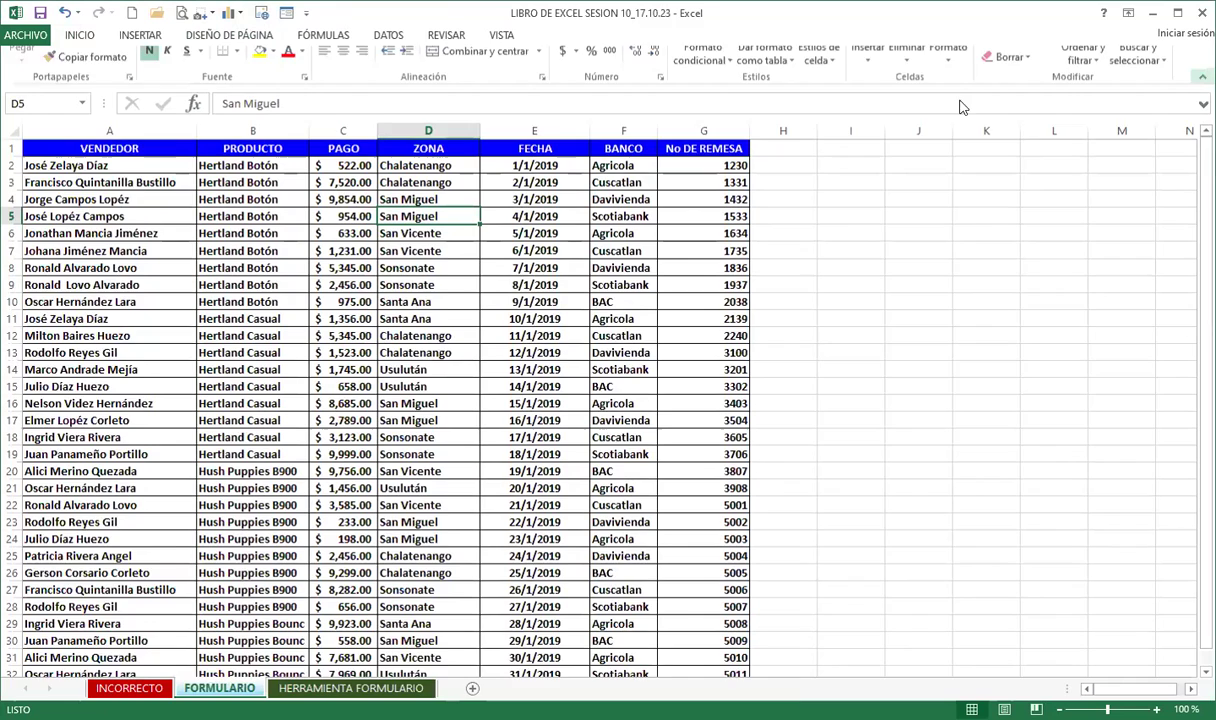
pyautogui.click(1192, 77)
pyautogui.click(1192, 77)
pyautogui.click(1192, 77)
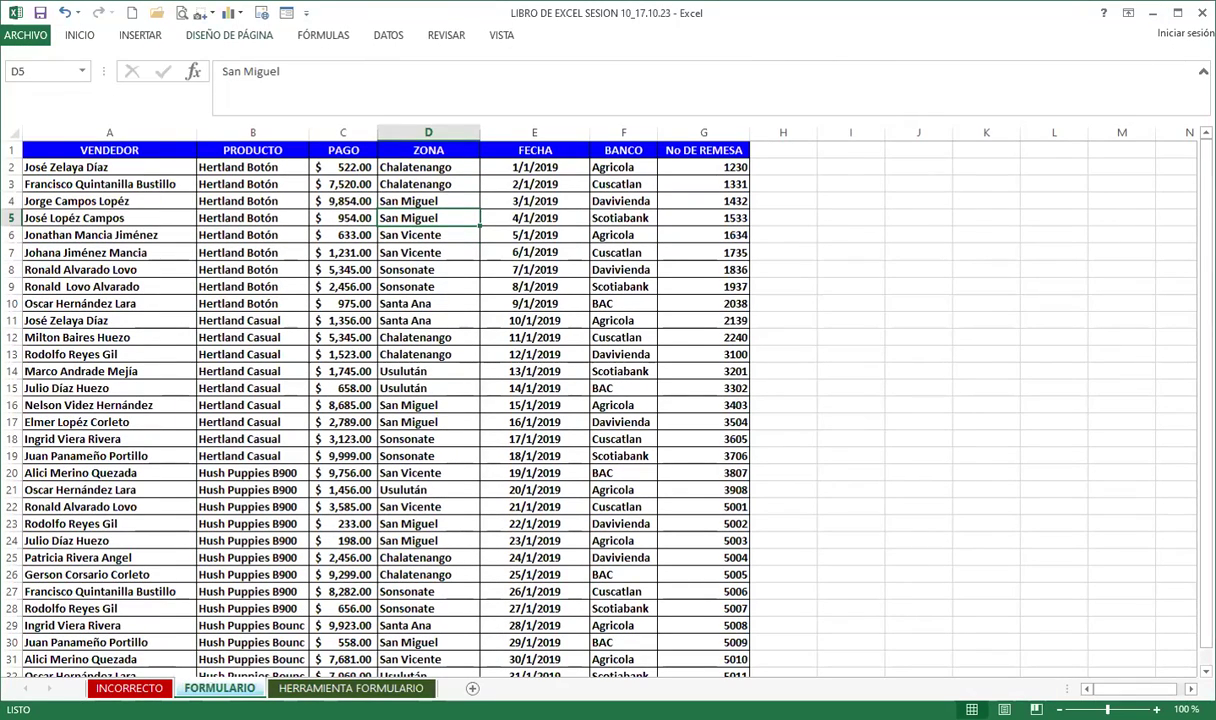
pyautogui.click(86, 45)
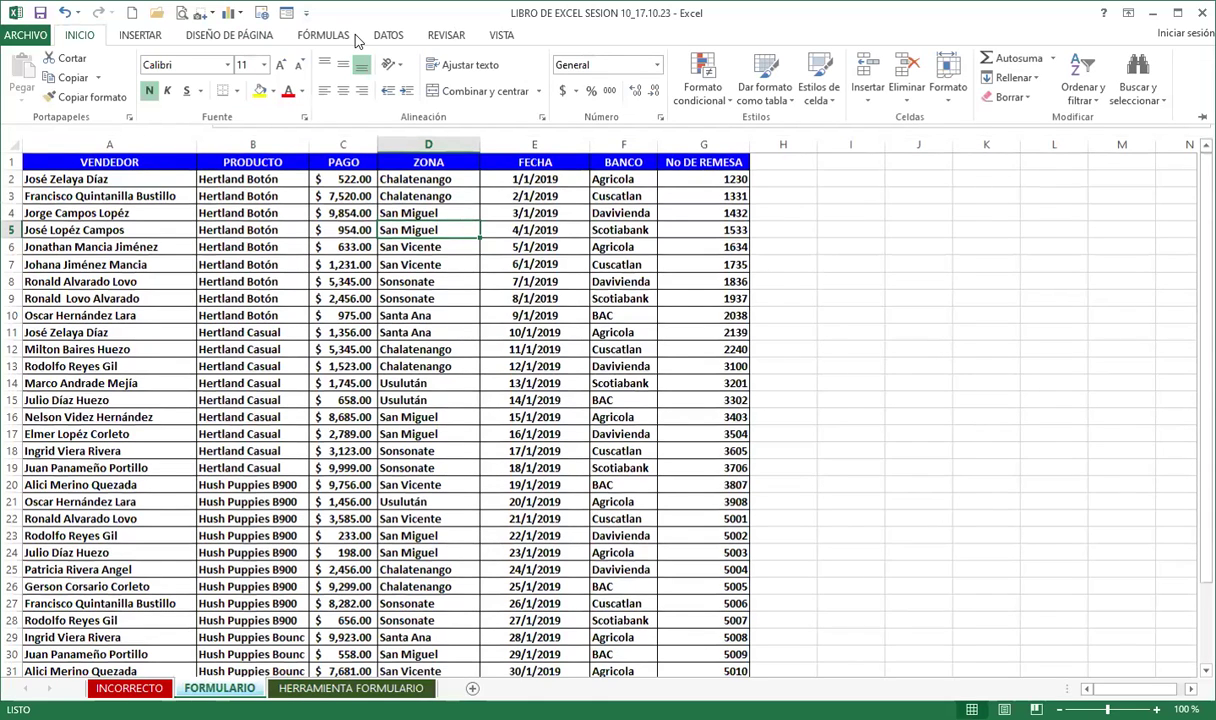
# - Create a new custom group under Inicio and rename it FORMULARIO
pyautogui.click(306, 13)
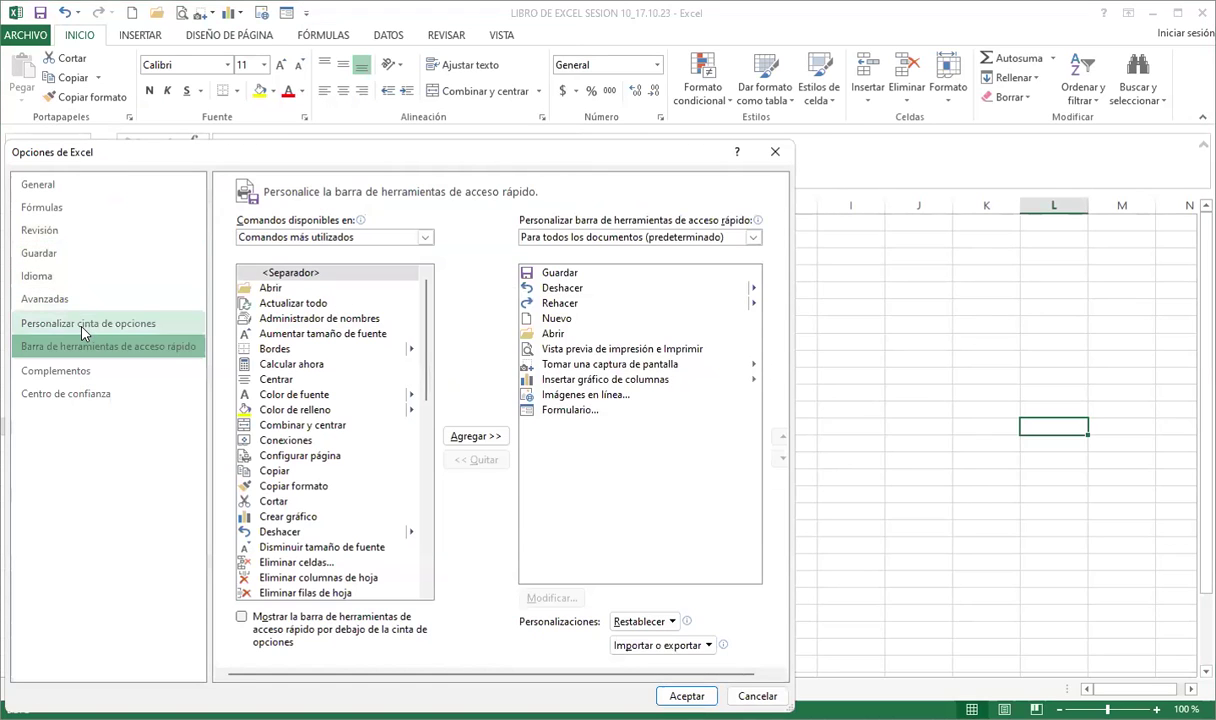
pyautogui.click(83, 328)
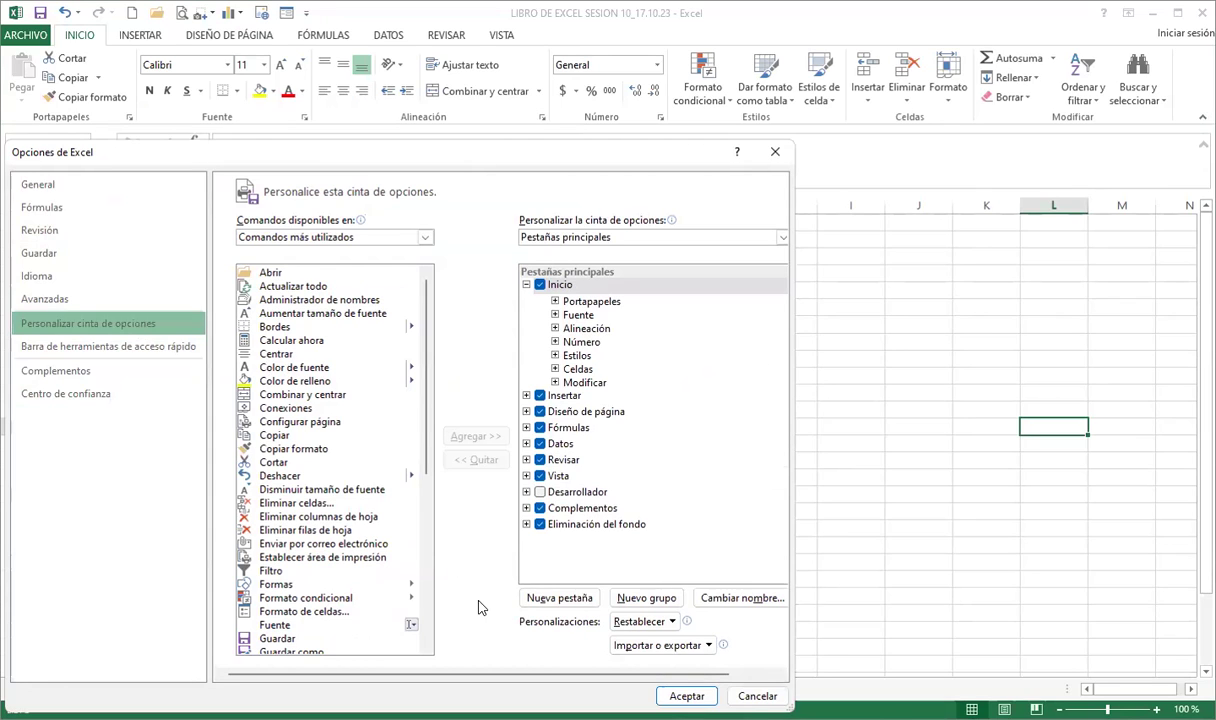
pyautogui.click(640, 596)
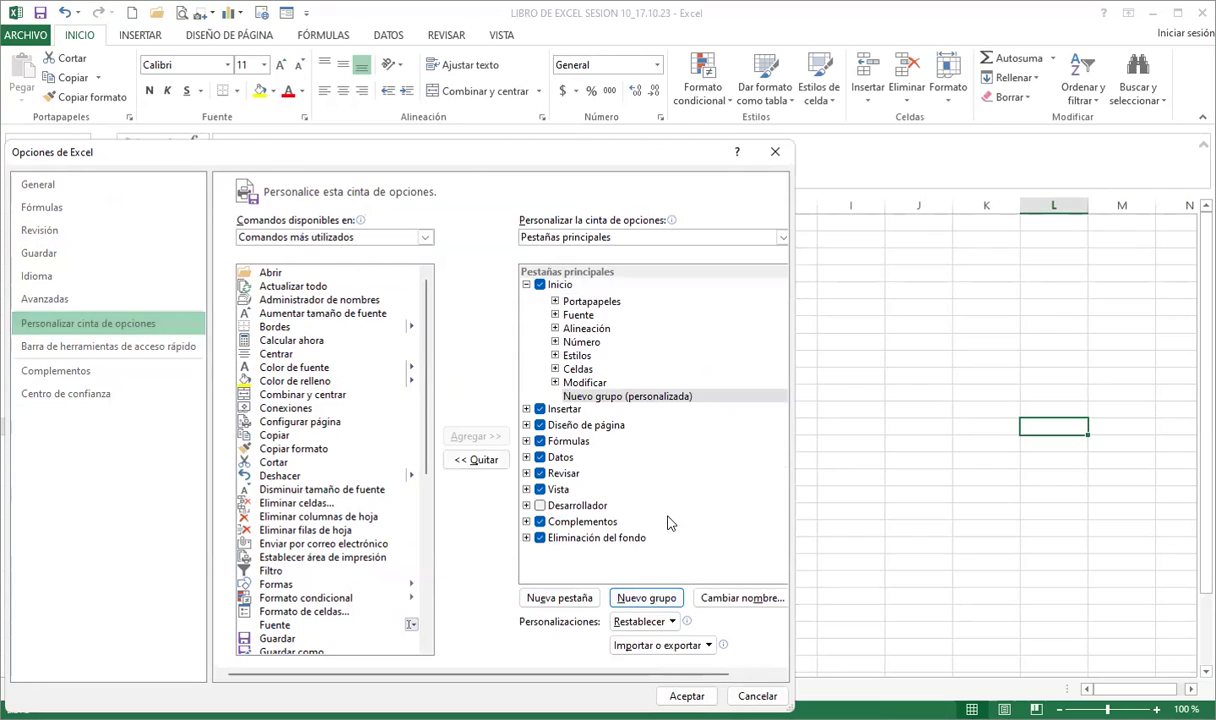
pyautogui.click(656, 398)
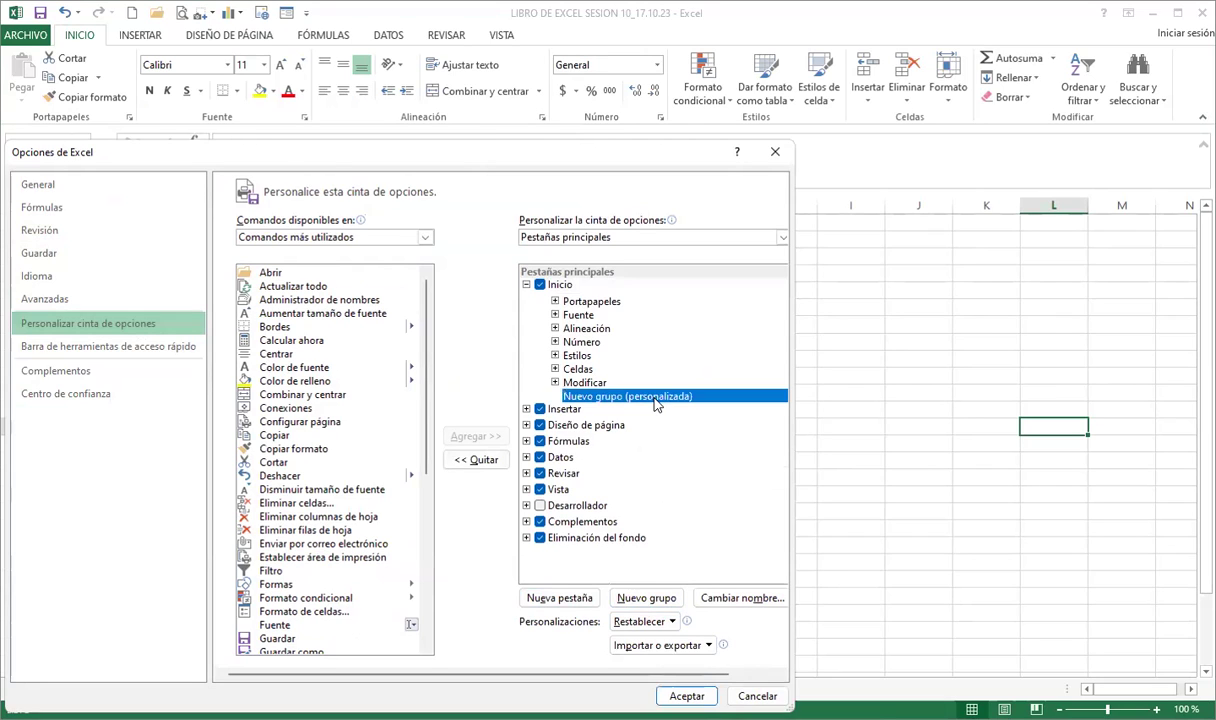
pyautogui.click(740, 604)
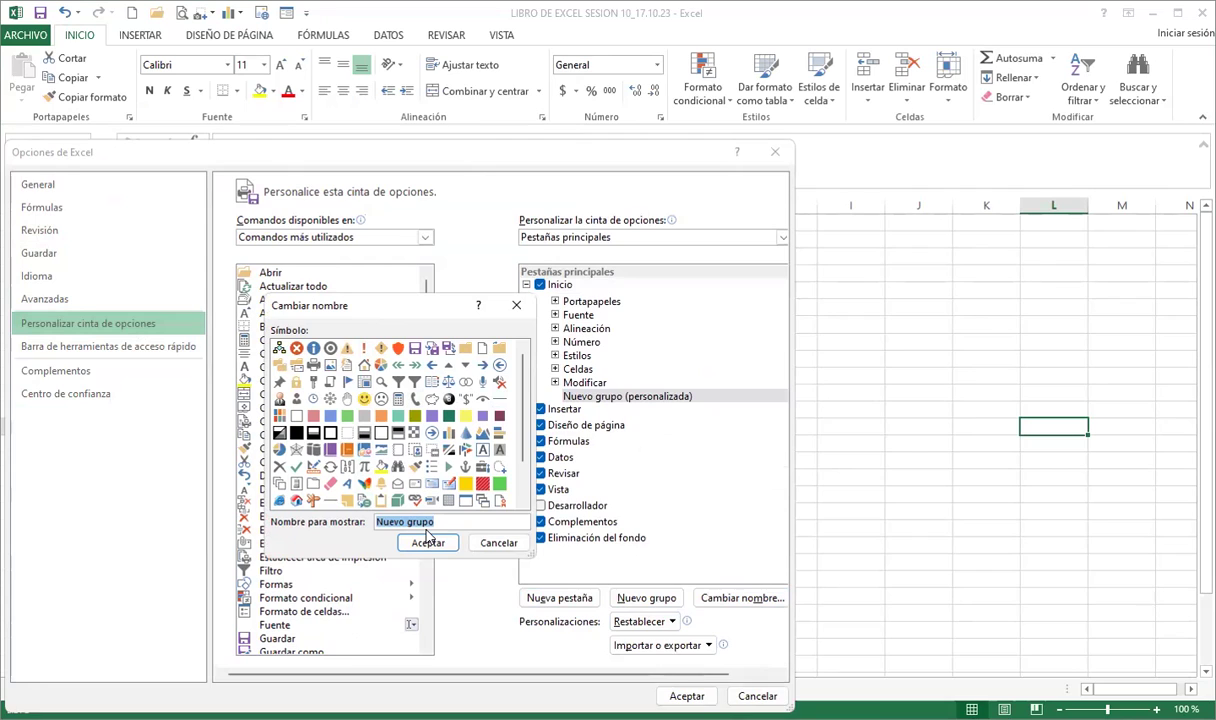
pyautogui.write('FORM')
pyautogui.press('BackSpace')
pyautogui.write('LARIO')
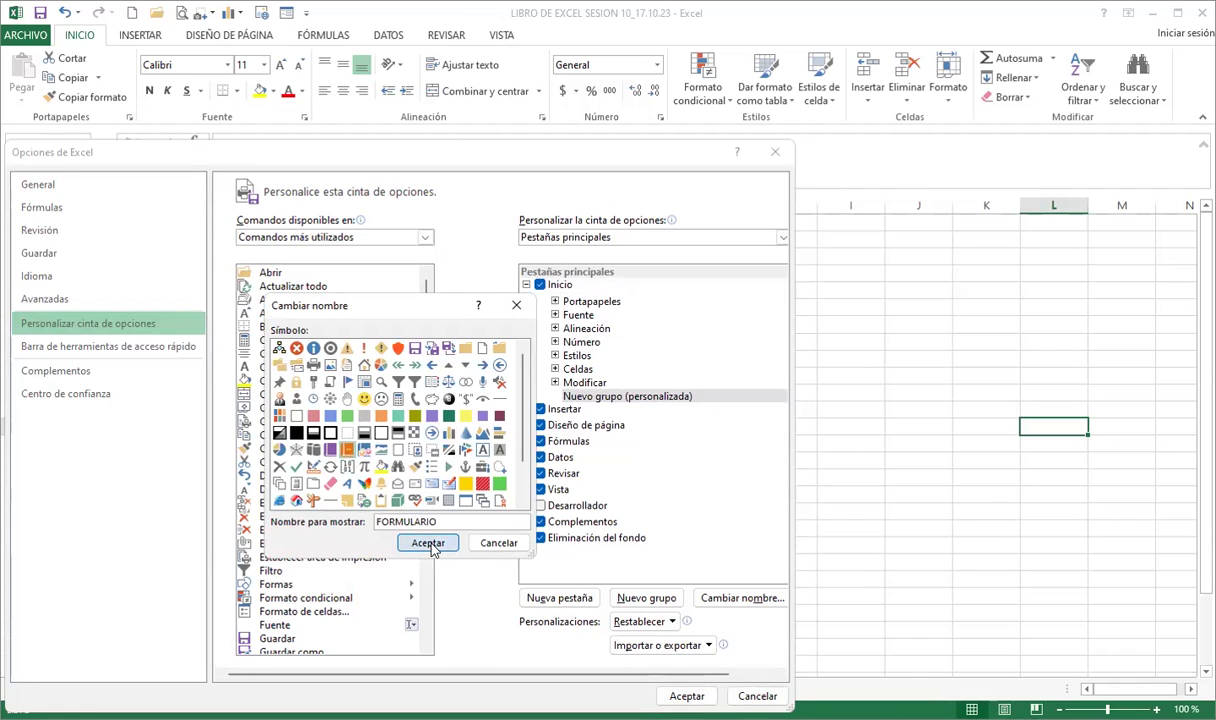
pyautogui.click(430, 543)
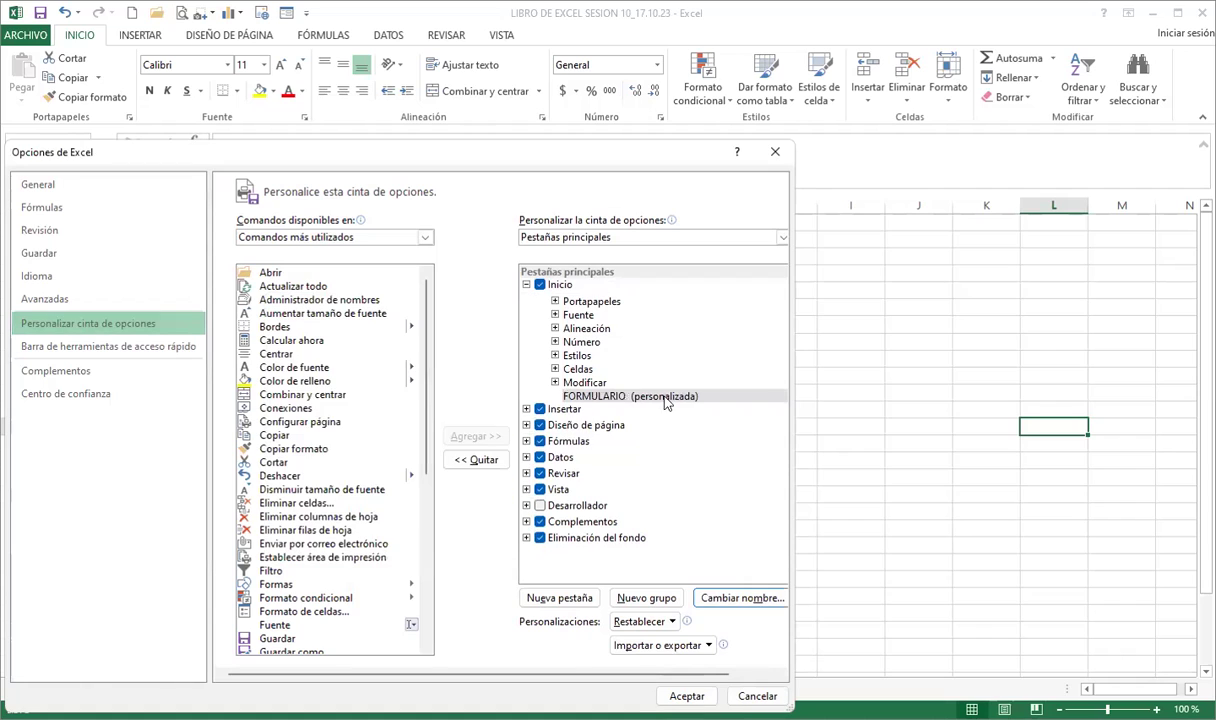
# - Add the Fórmulas command from Todos los comandos into the FORMULARIO group
pyautogui.click(596, 396)
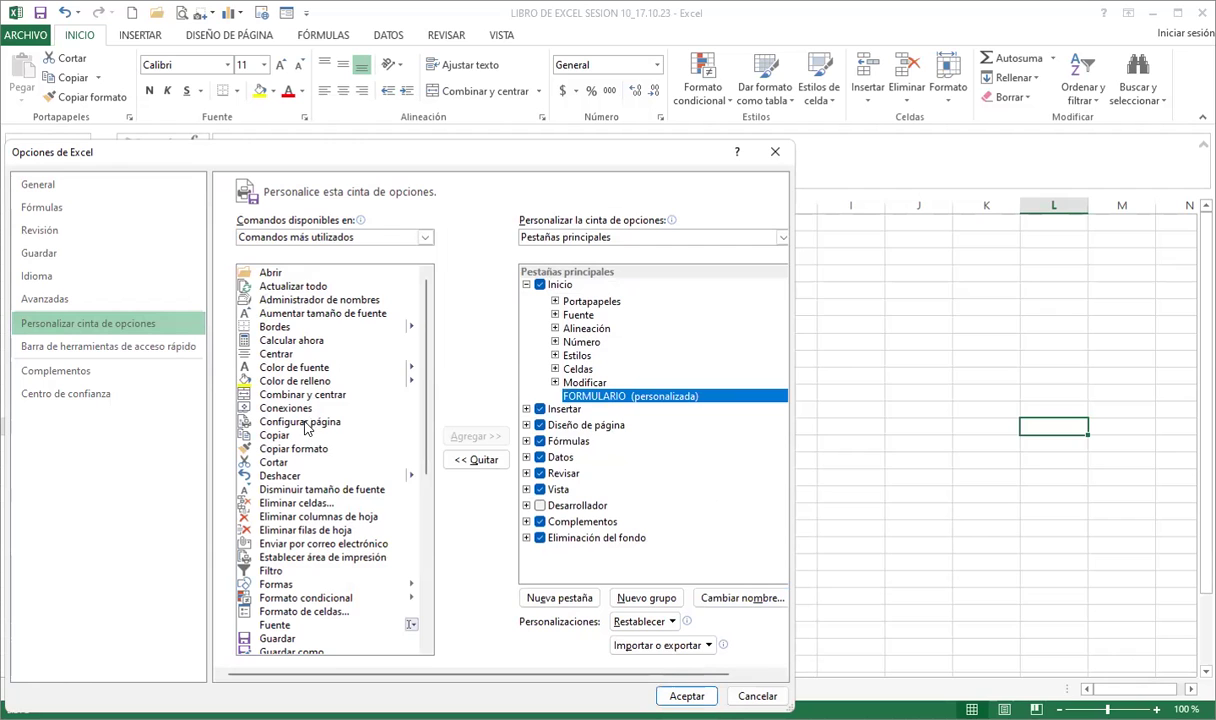
pyautogui.scroll(-4, 318, 442)
pyautogui.scroll(-4, 318, 442)
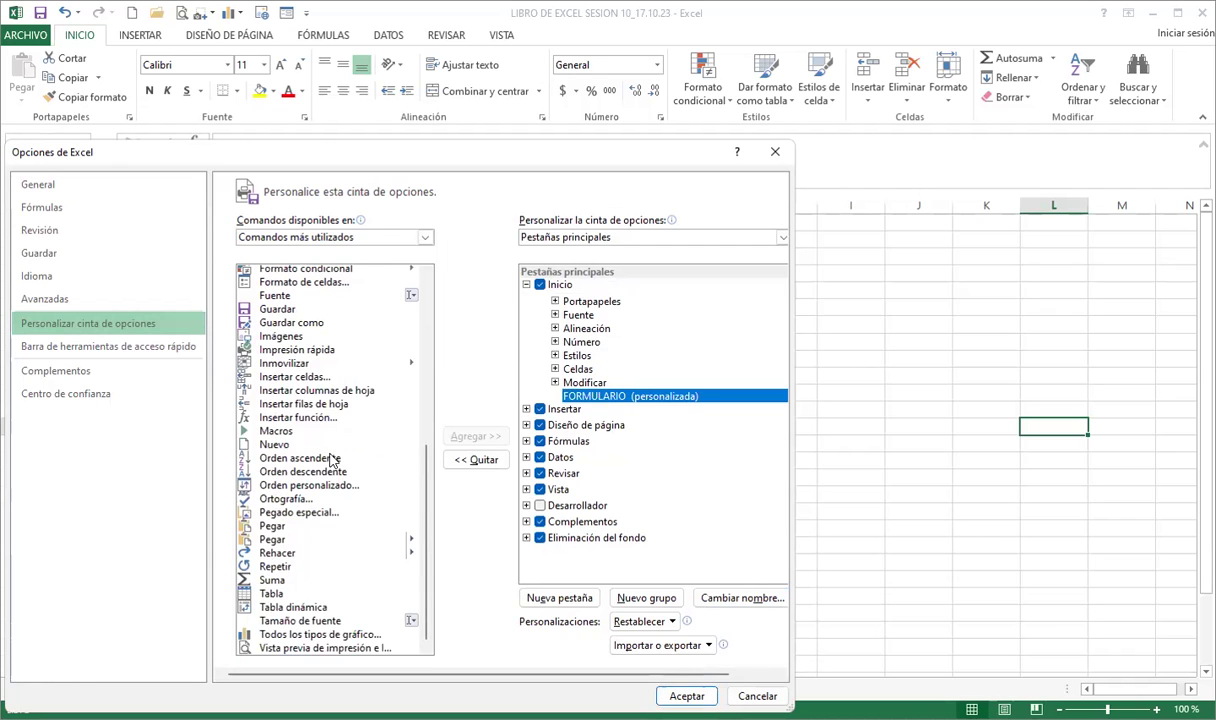
pyautogui.scroll(8, 322, 455)
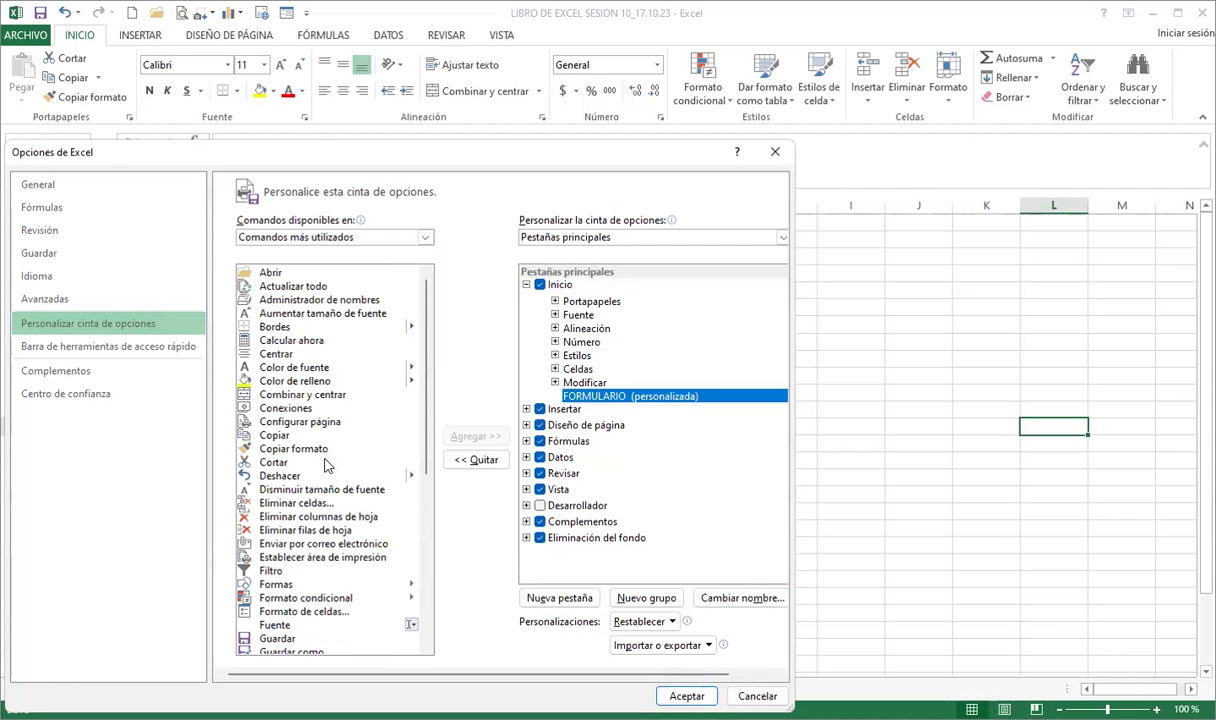
pyautogui.click(425, 240)
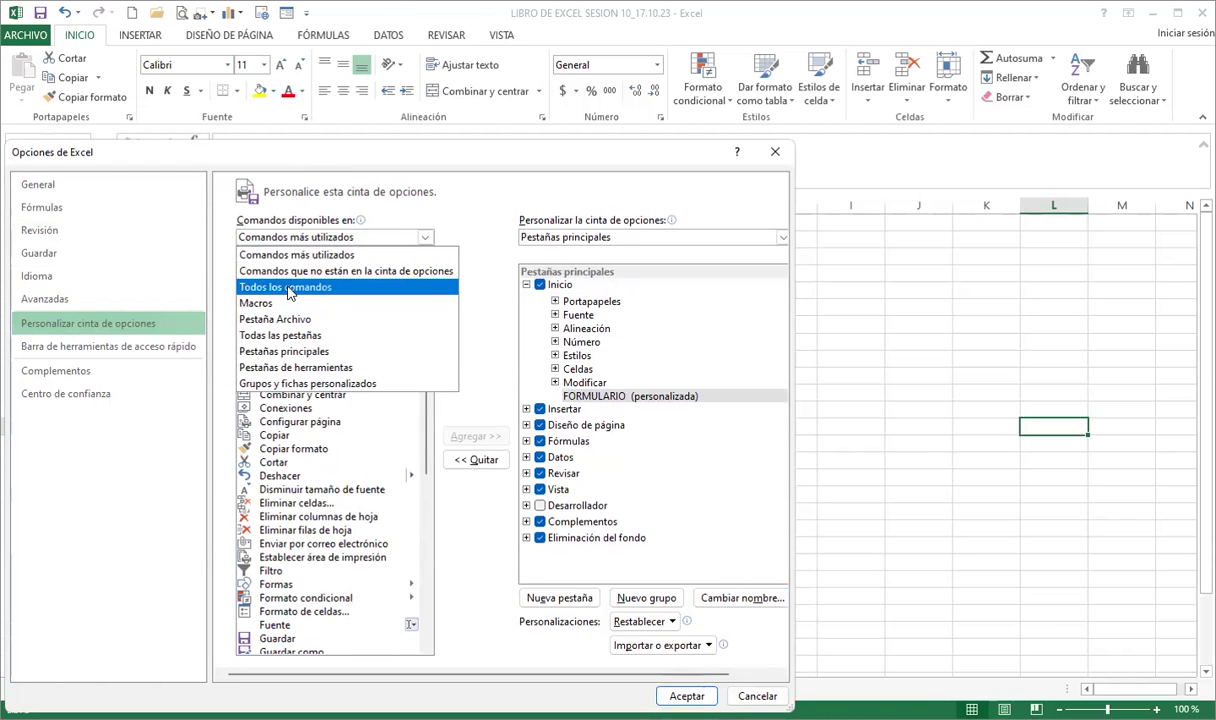
pyautogui.click(285, 287)
pyautogui.moveTo(426, 320); pyautogui.dragTo(427, 441)
pyautogui.scroll(-5, 385, 455)
pyautogui.scroll(-2, 380, 497)
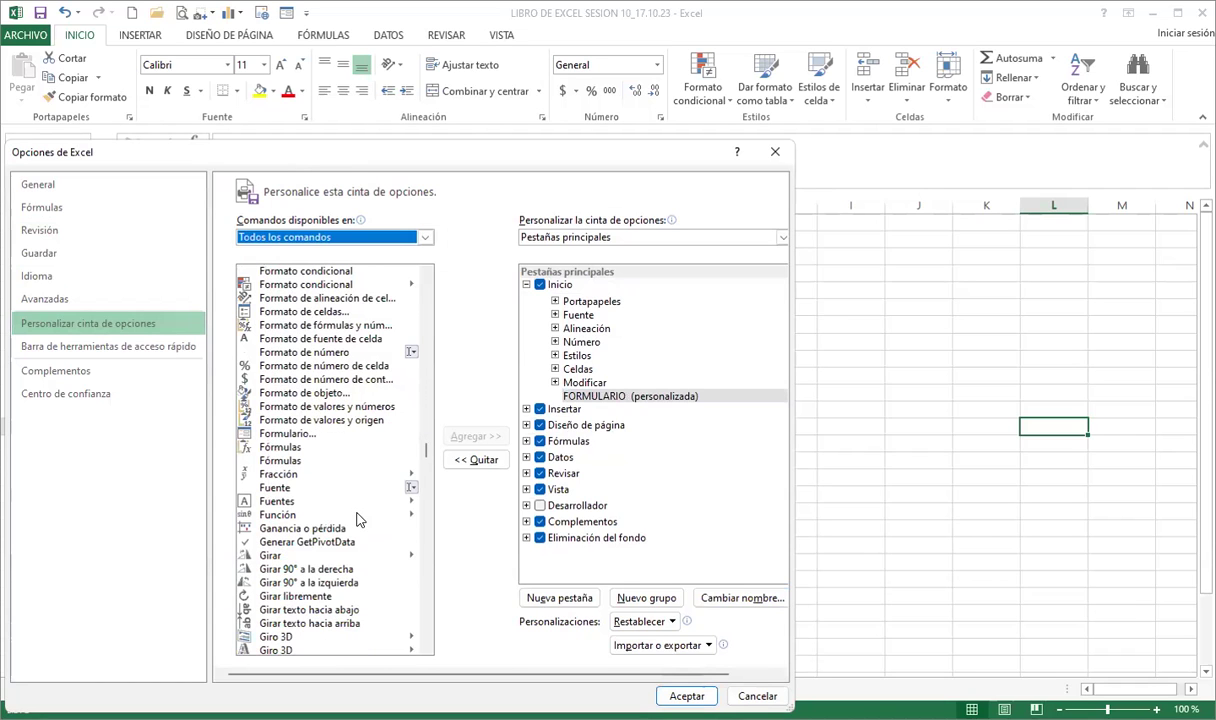
pyautogui.click(280, 460)
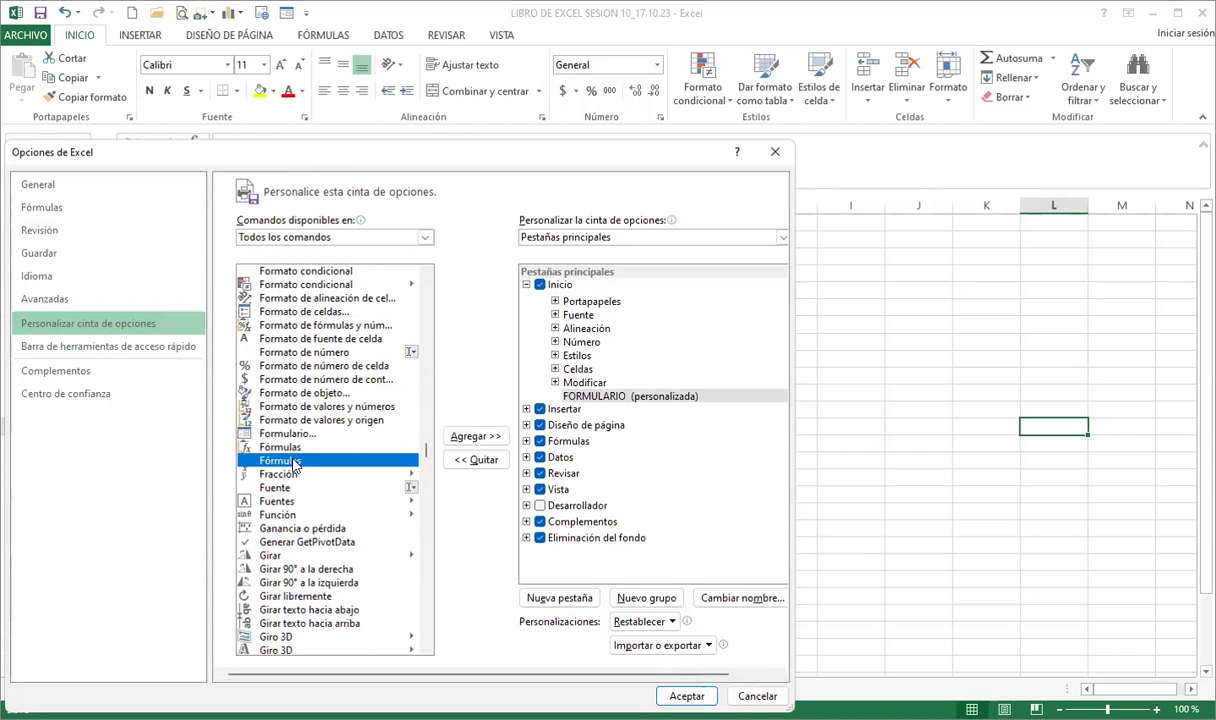
pyautogui.click(467, 435)
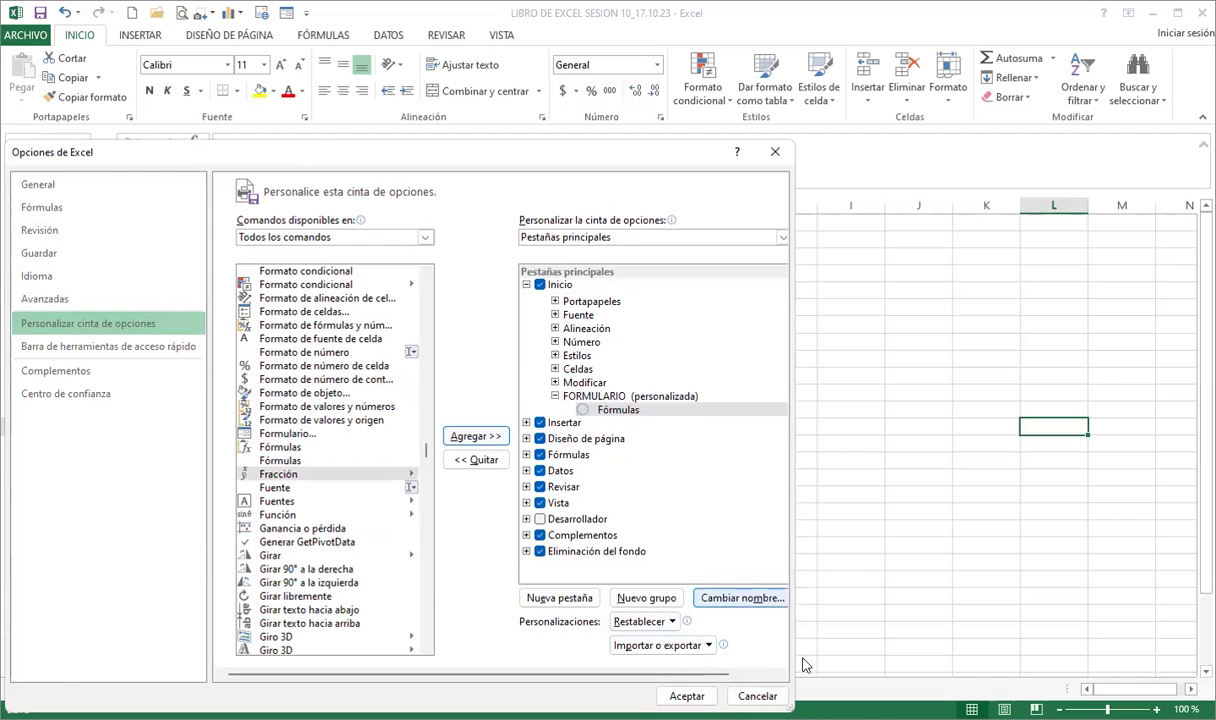
pyautogui.click(686, 696)
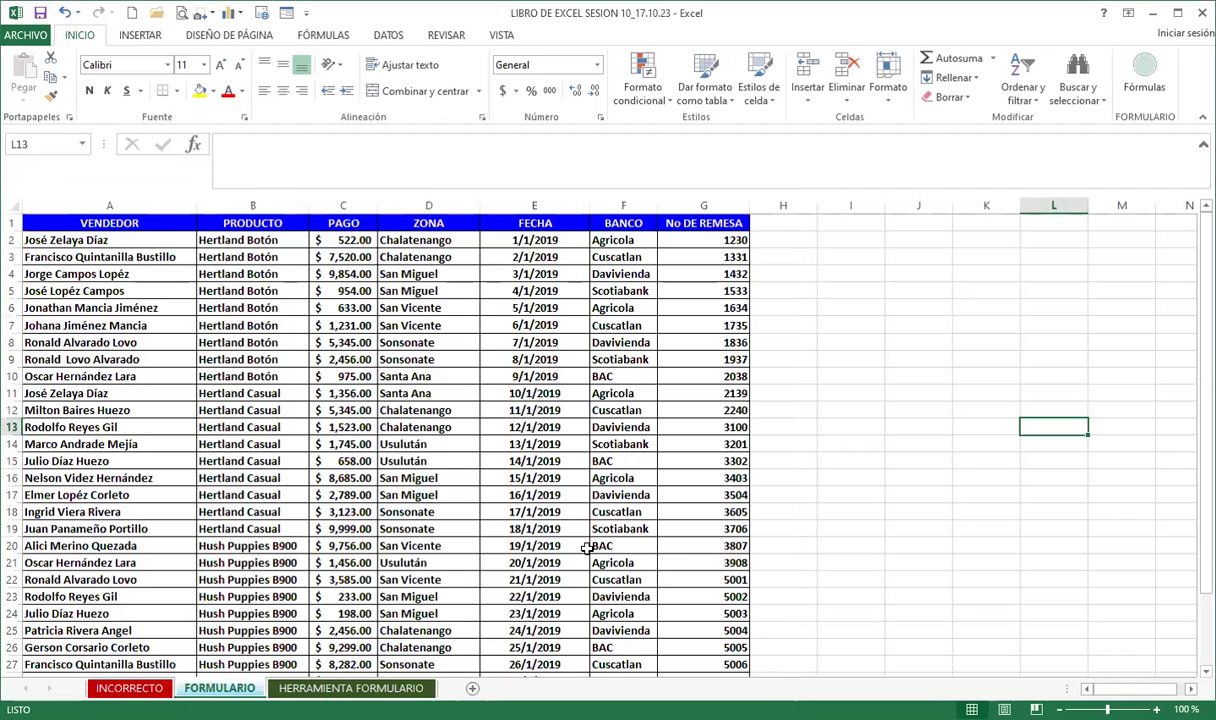
pyautogui.click(941, 389)
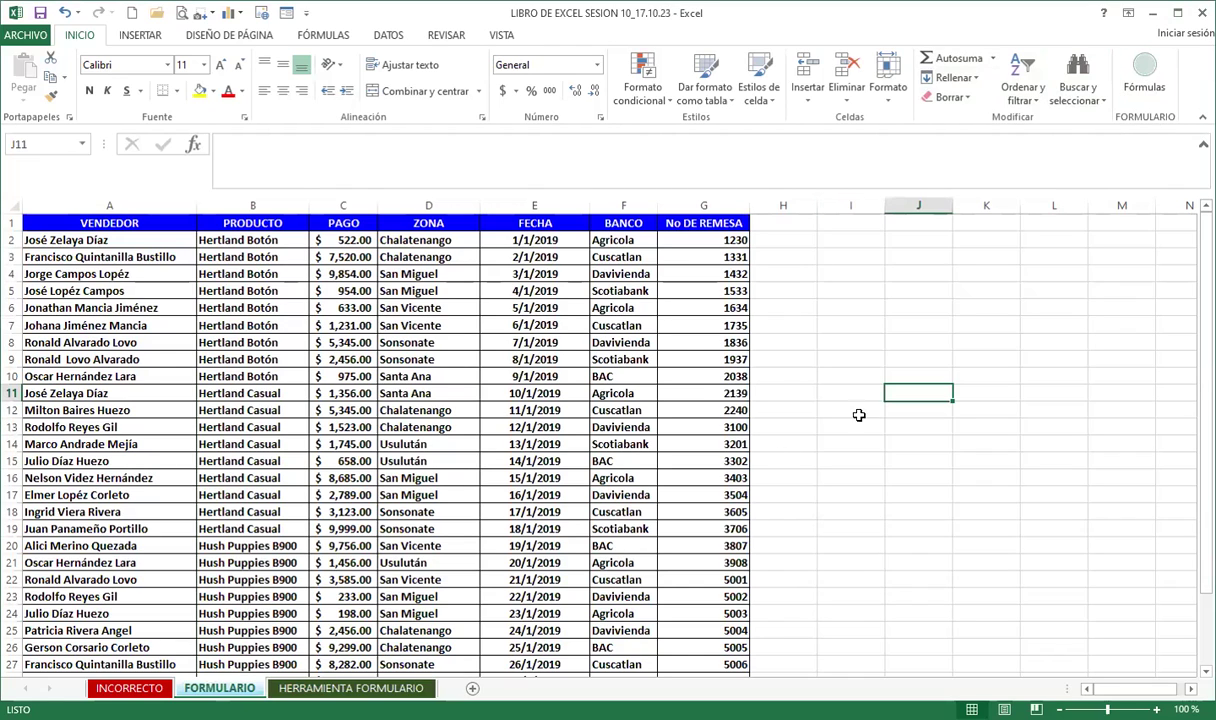
pyautogui.moveTo(559, 190); pyautogui.dragTo(559, 155)
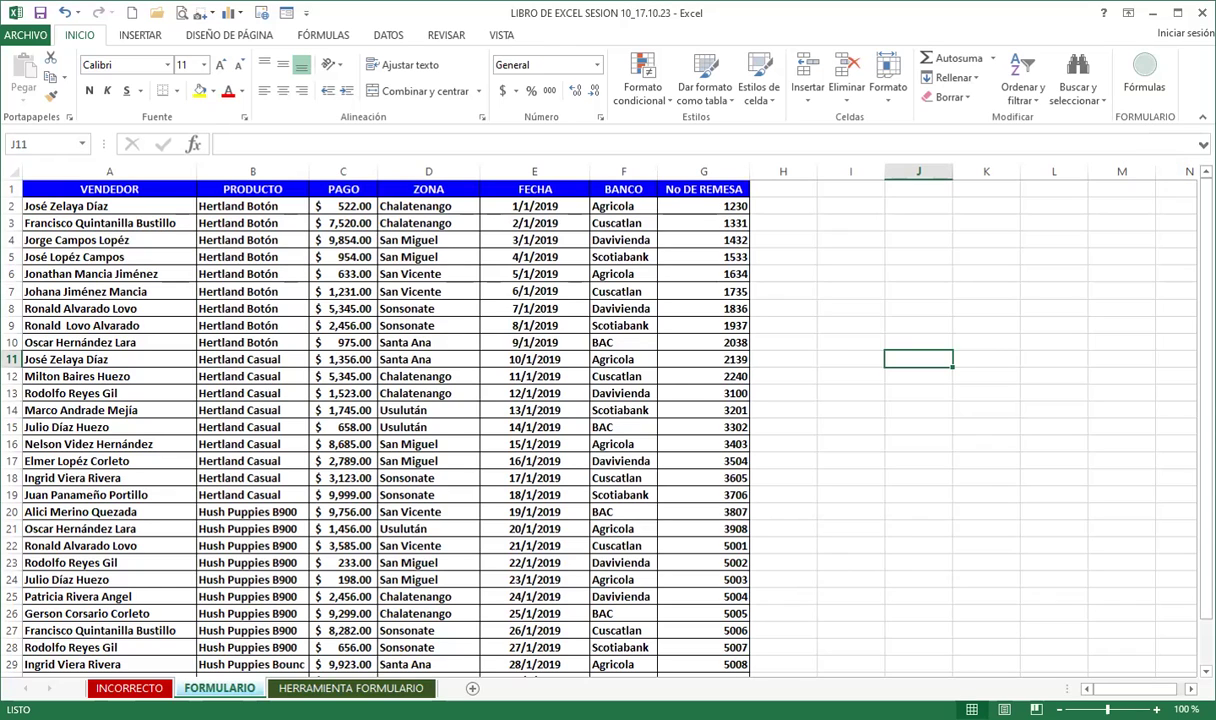
pyautogui.click(374, 36)
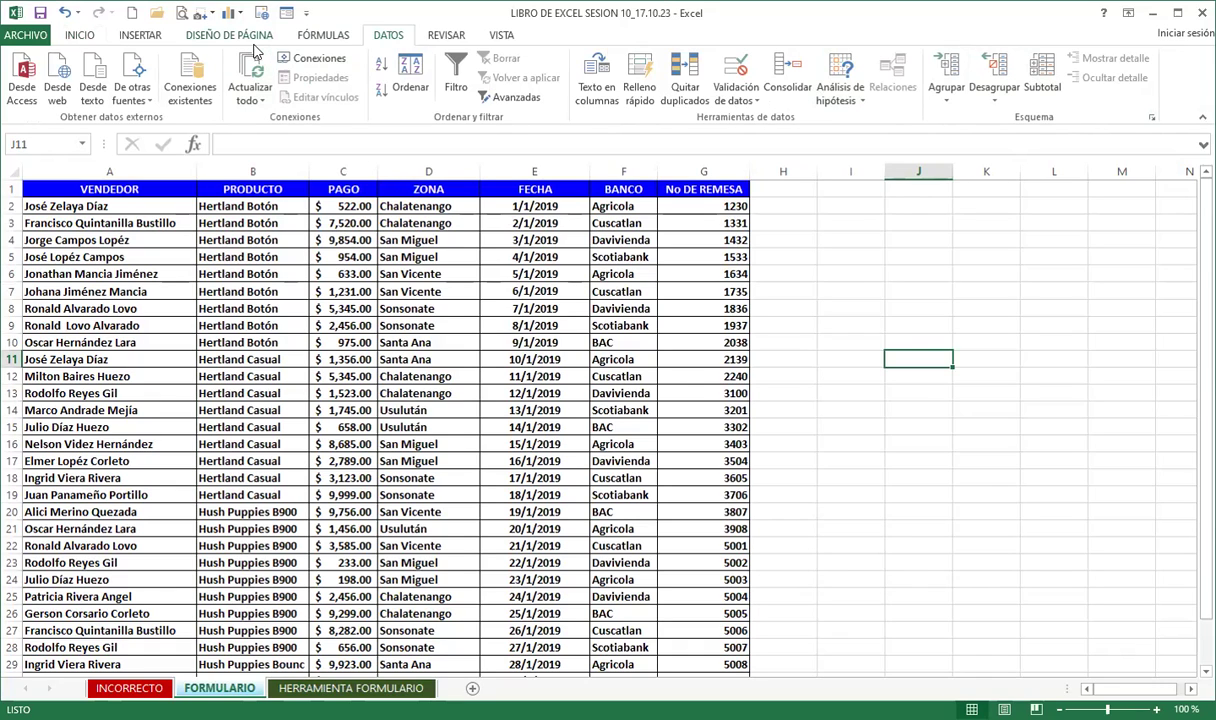
pyautogui.click(79, 35)
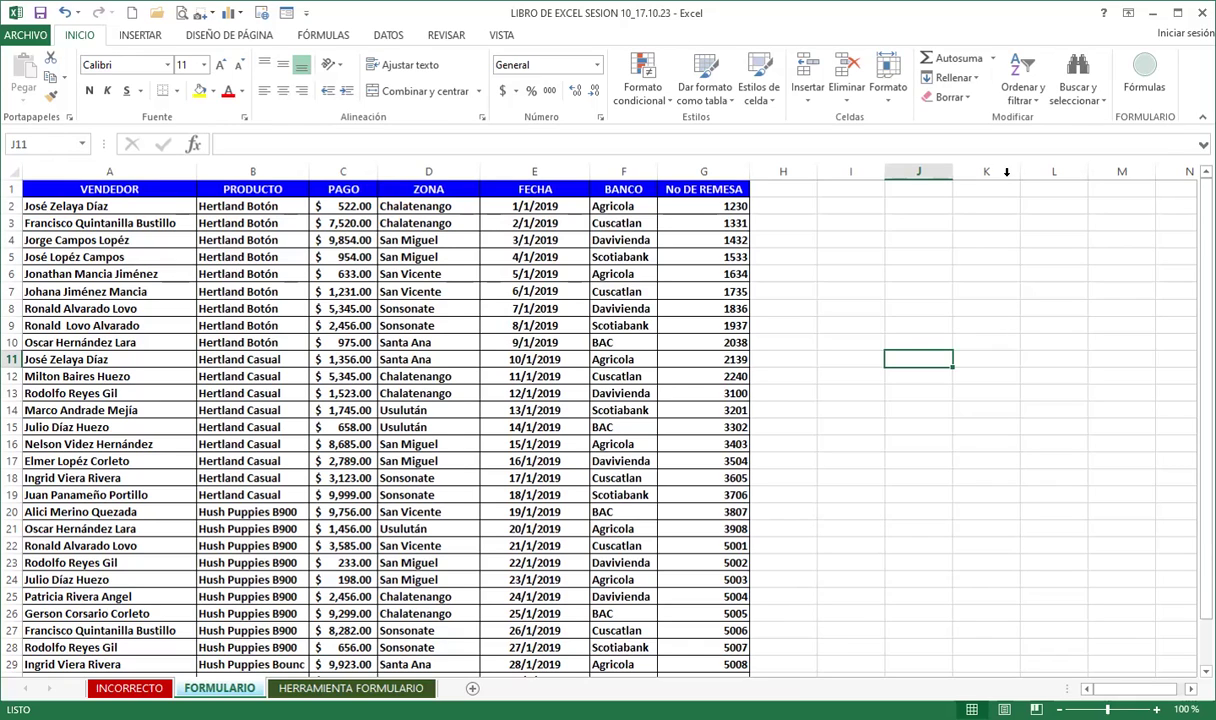
# - Run the Fórmulas button twice, dismissing the 'no cells found' message each time
pyautogui.click(1147, 70)
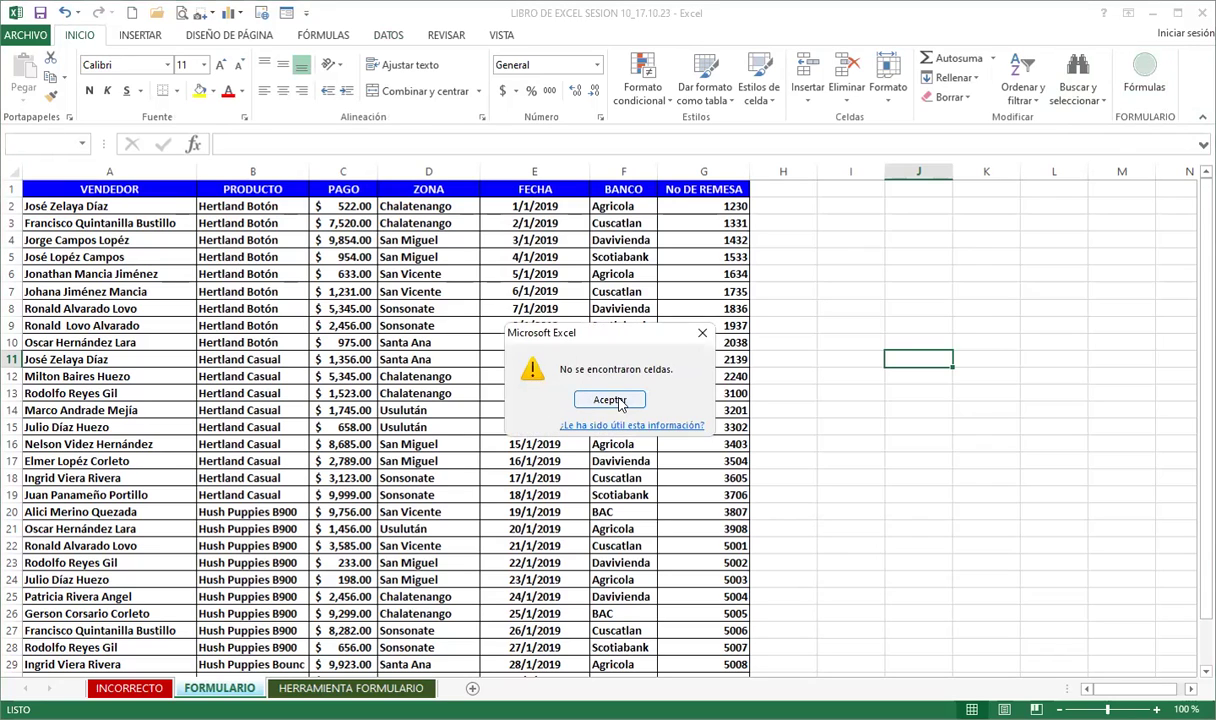
pyautogui.click(619, 400)
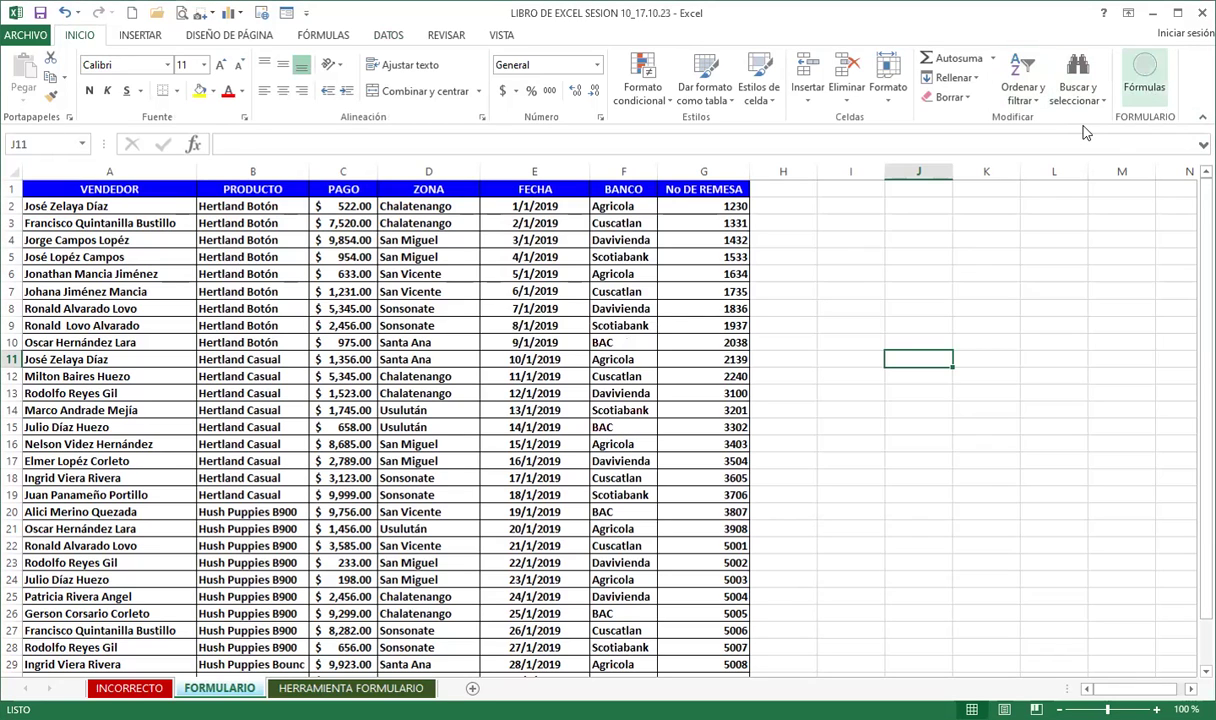
pyautogui.click(673, 318)
pyautogui.click(1145, 70)
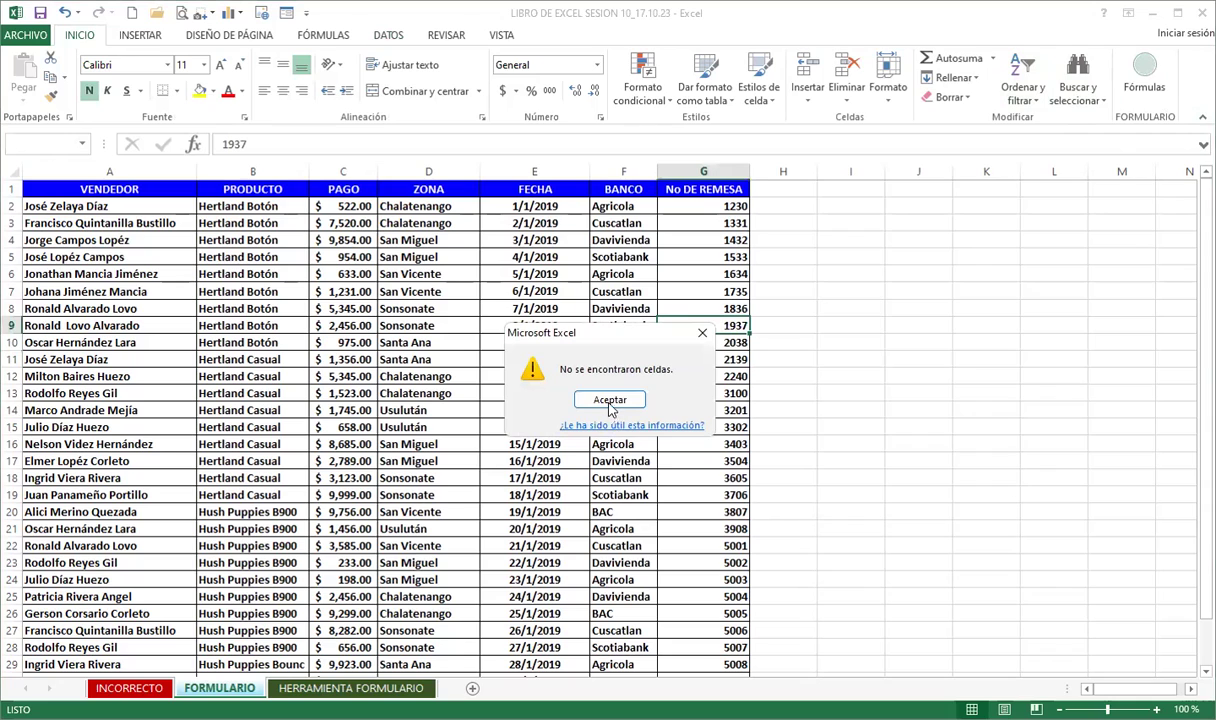
pyautogui.click(609, 399)
pyautogui.click(343, 359)
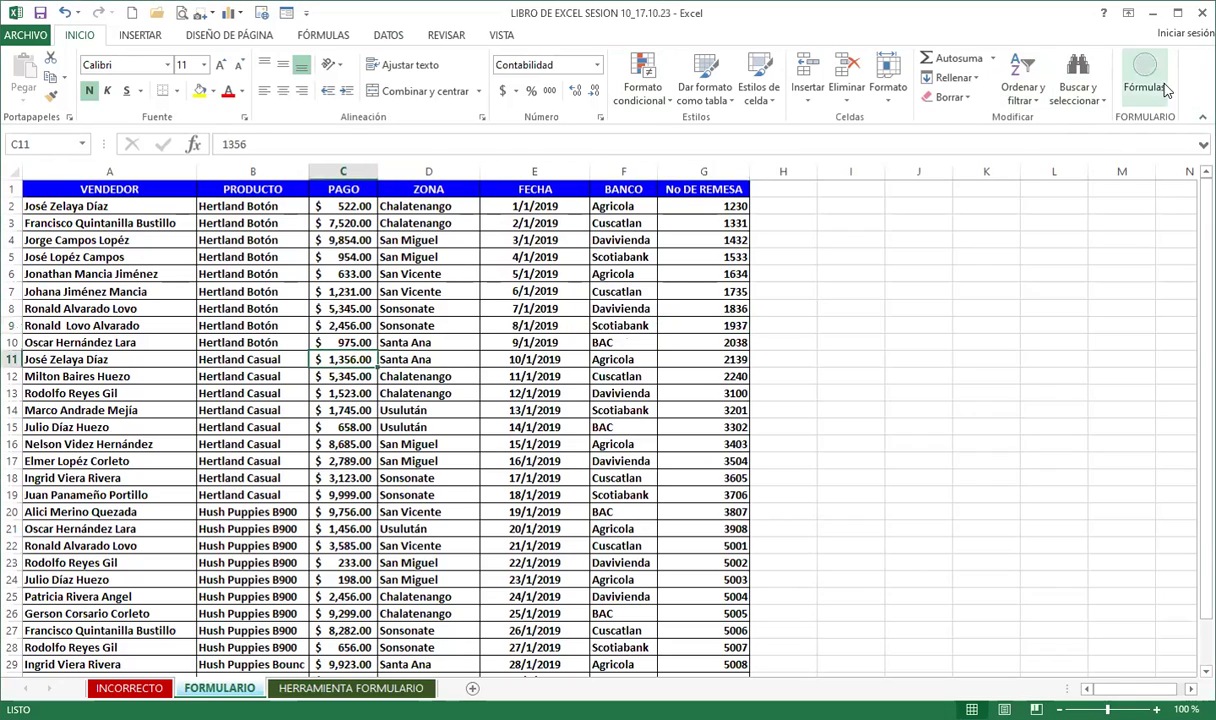
pyautogui.click(307, 14)
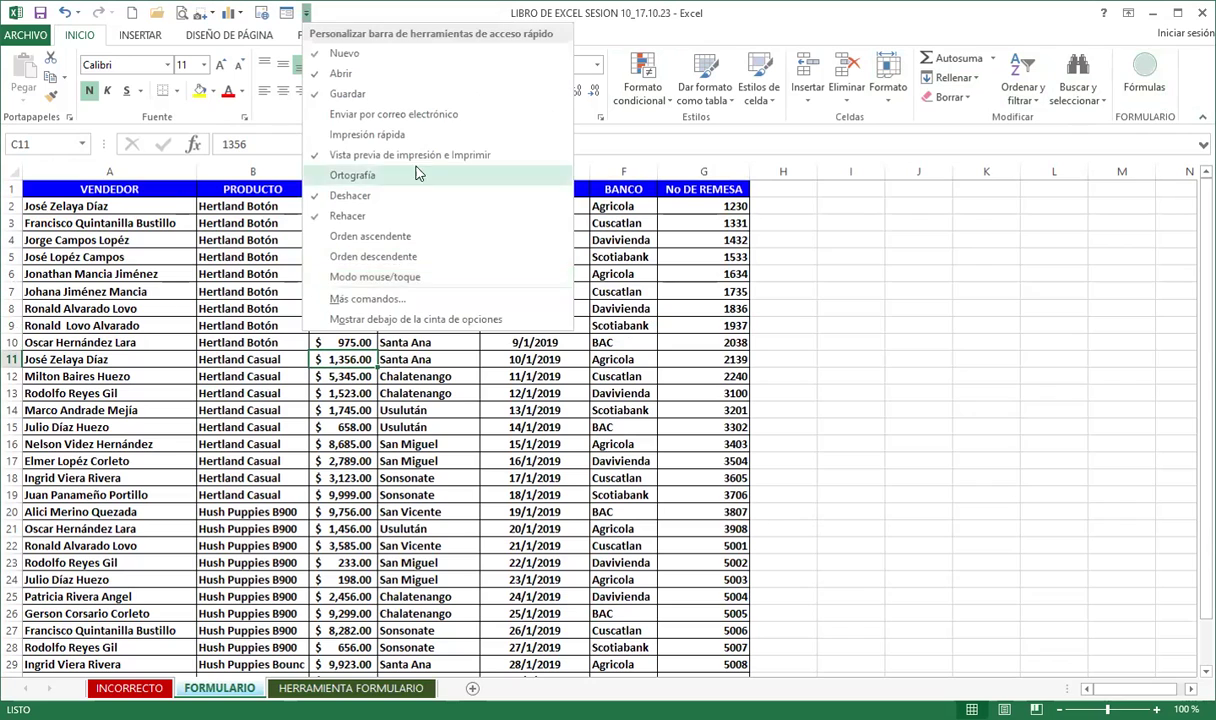
# - Remove Fórmulas from the FORMULARIO group in ribbon settings, then cancel without saving
pyautogui.click(368, 299)
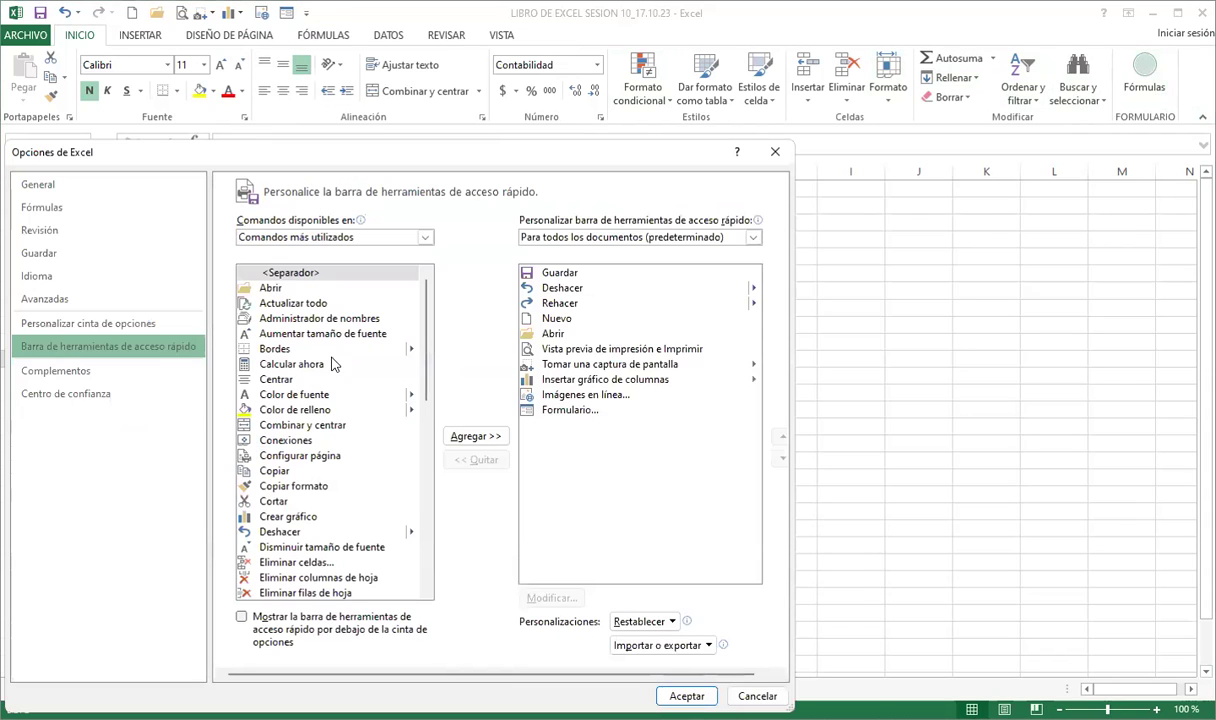
pyautogui.click(88, 323)
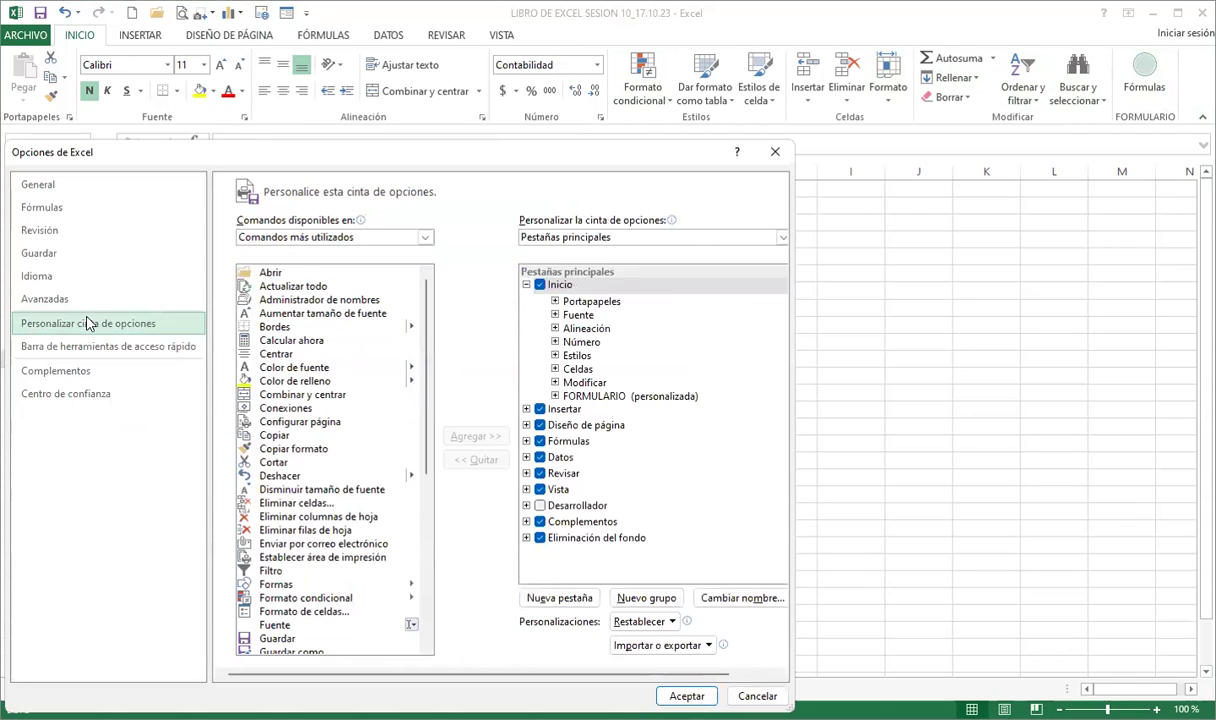
pyautogui.click(627, 397)
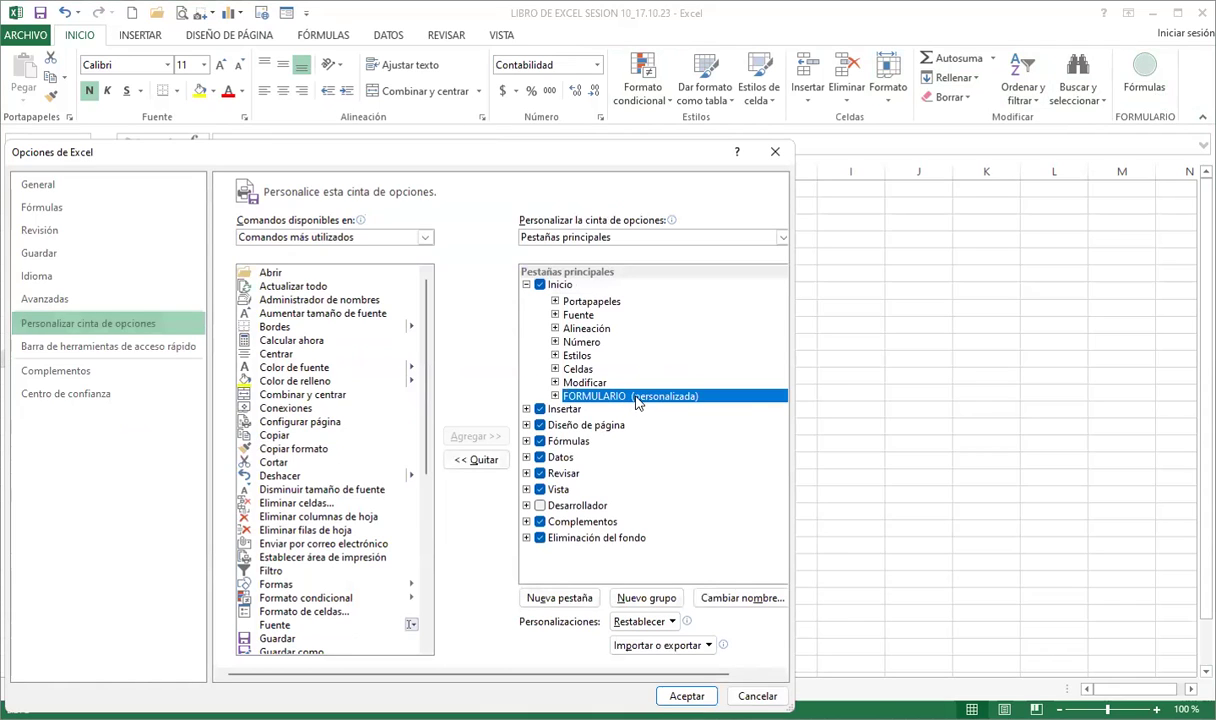
pyautogui.rightClick(636, 400)
pyautogui.click(555, 396)
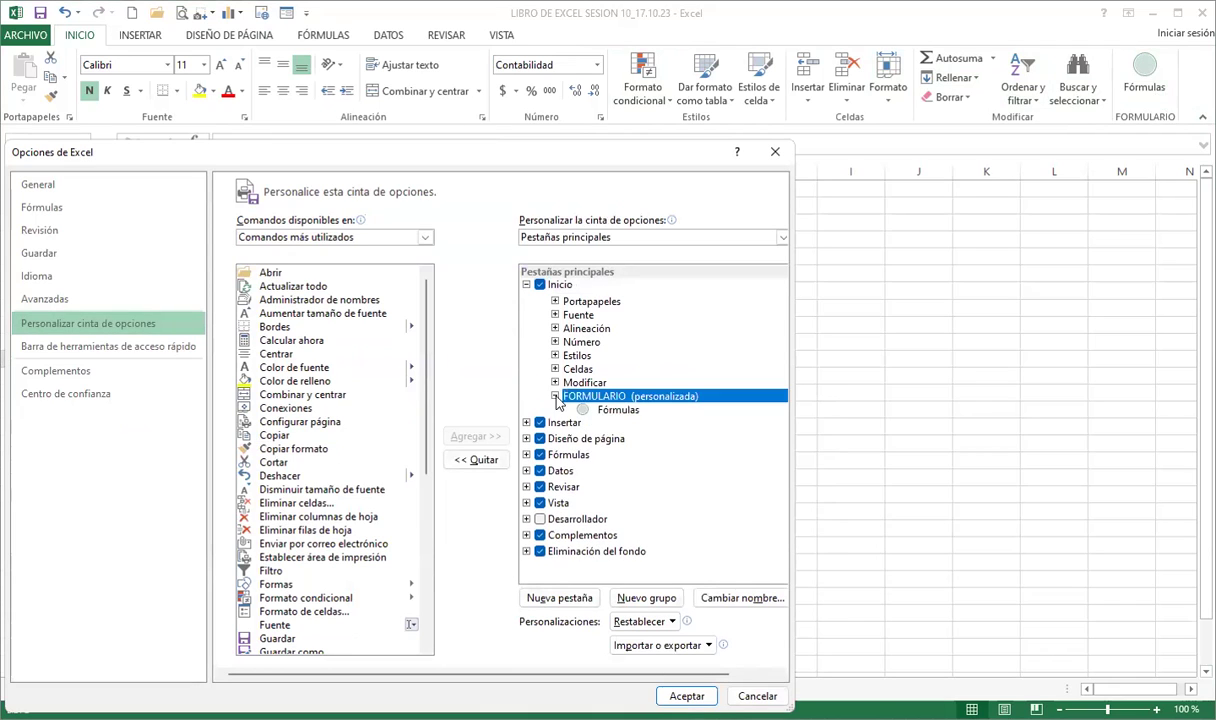
pyautogui.click(588, 409)
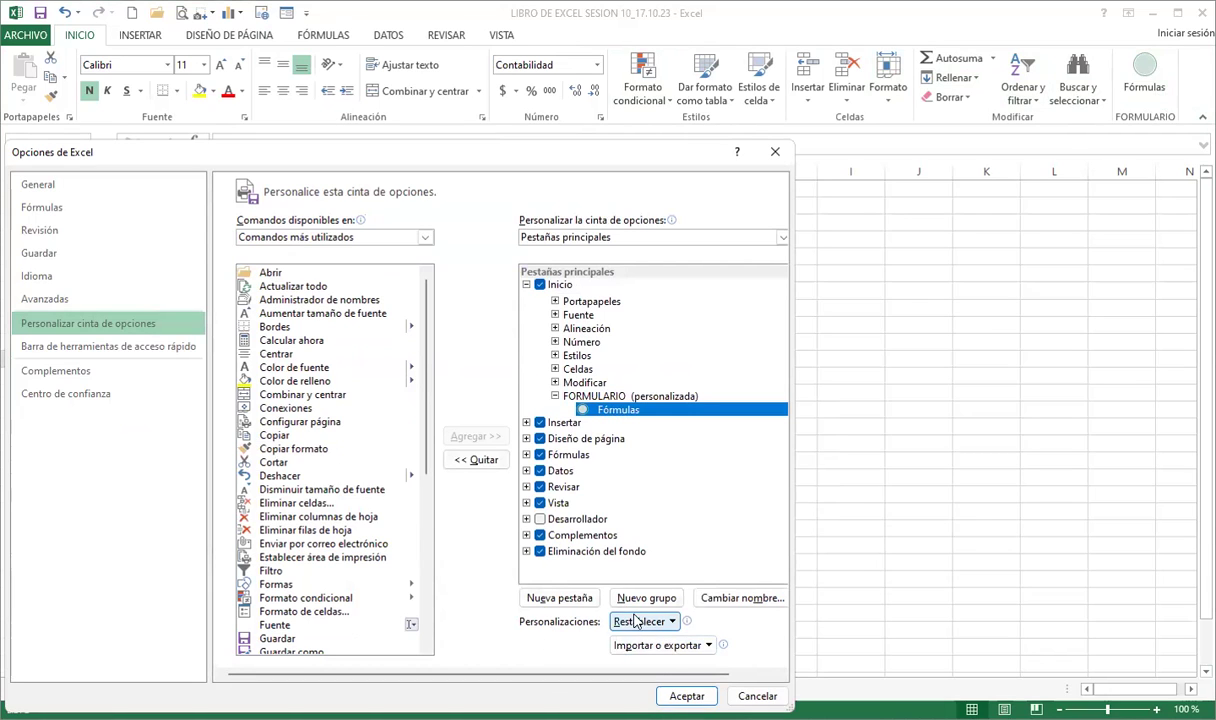
pyautogui.rightClick(638, 410)
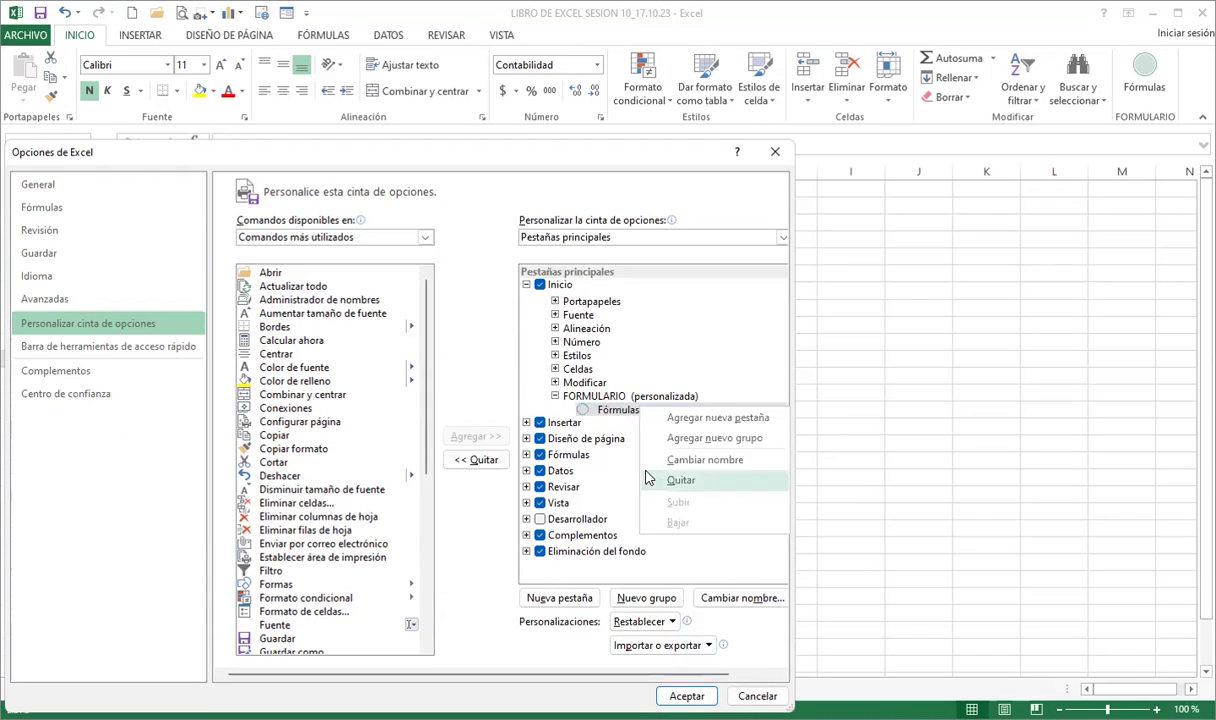
pyautogui.click(684, 479)
pyautogui.scroll(-4, 340, 400)
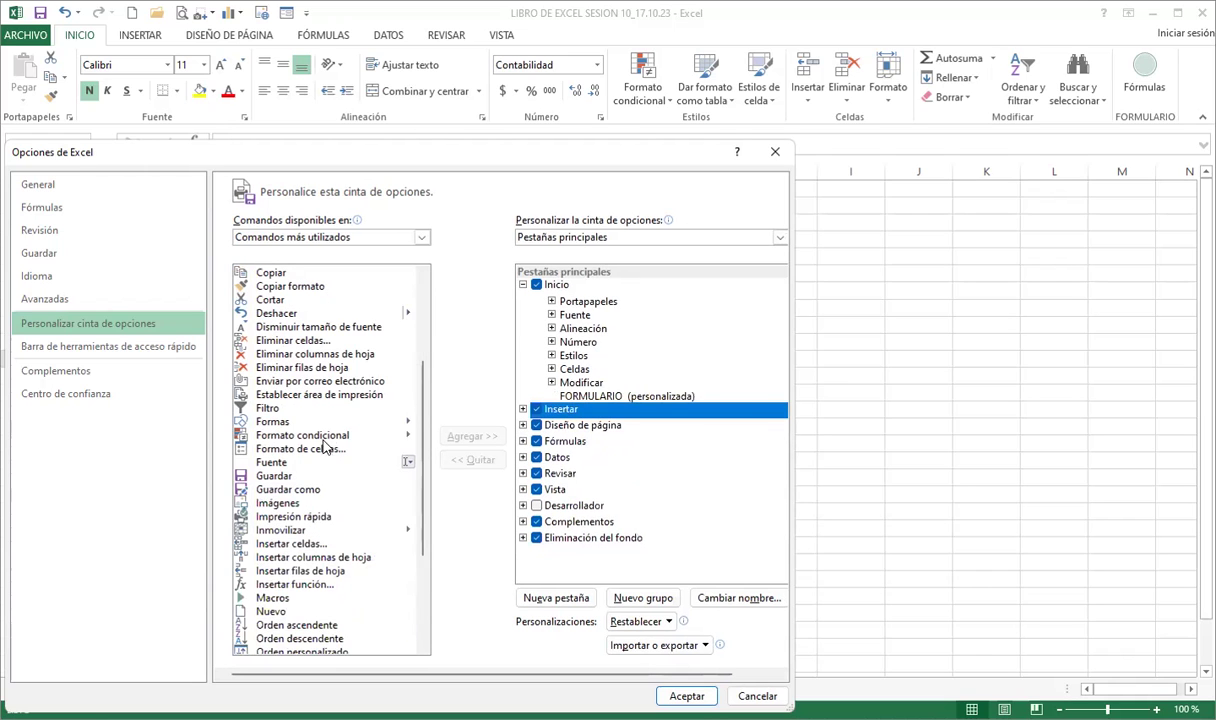
pyautogui.scroll(-4, 332, 407)
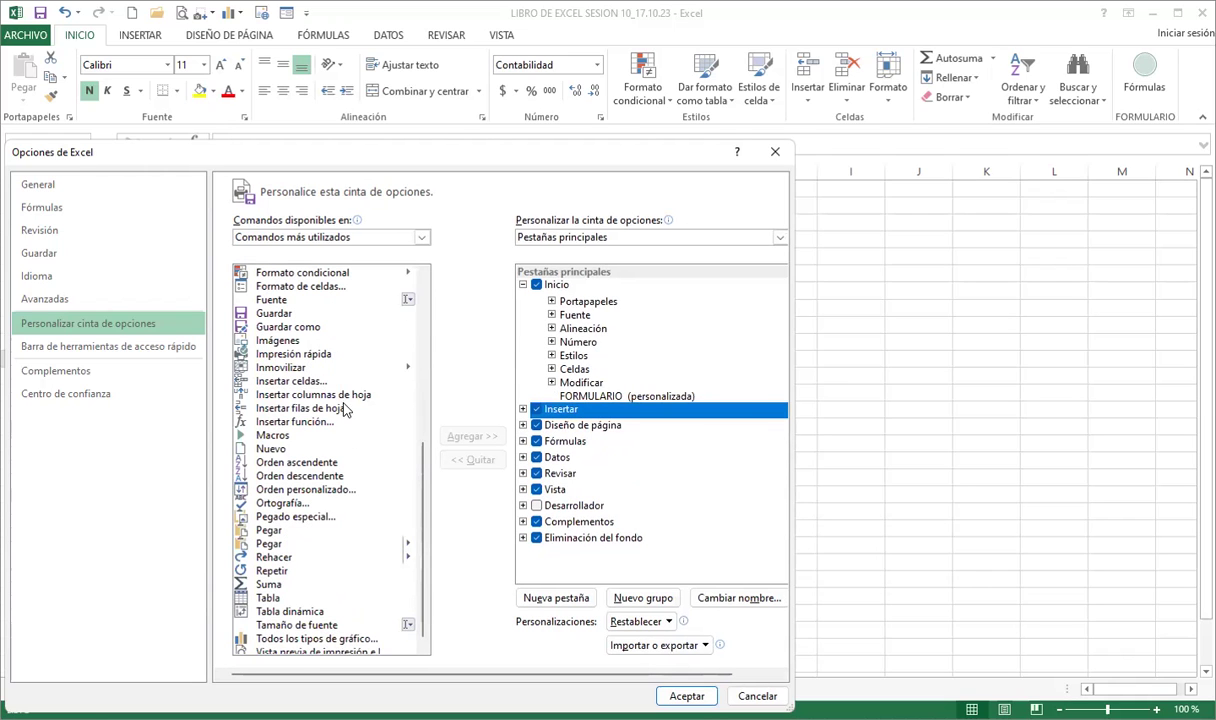
pyautogui.click(775, 151)
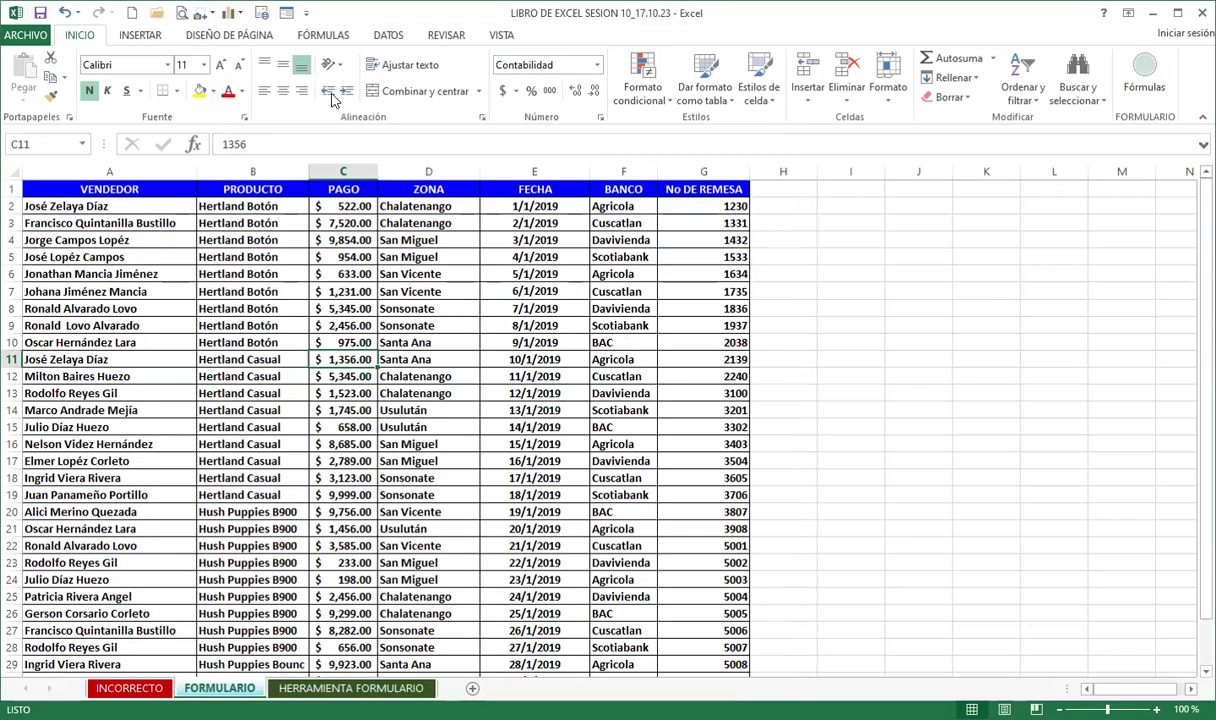
# - Add then remove the mouse/touch mode shortcut, and open the quick access toolbar's More Commands
pyautogui.rightClick(287, 16)
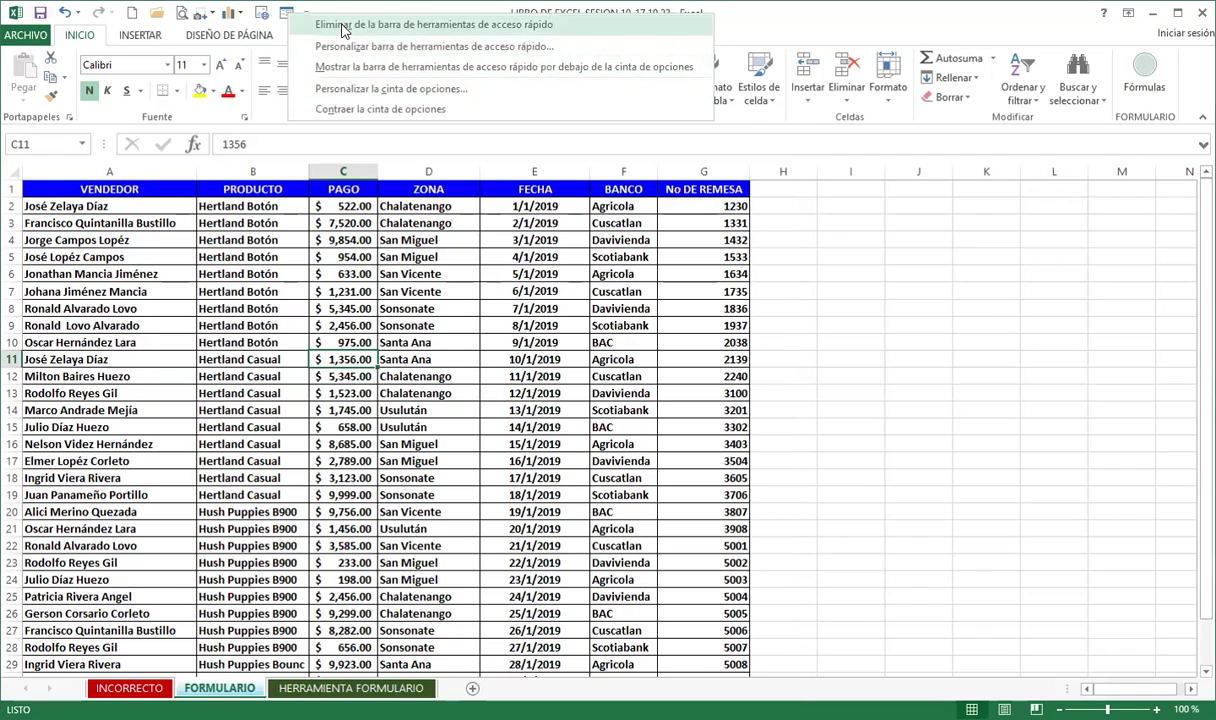
pyautogui.click(282, 13)
pyautogui.click(282, 13)
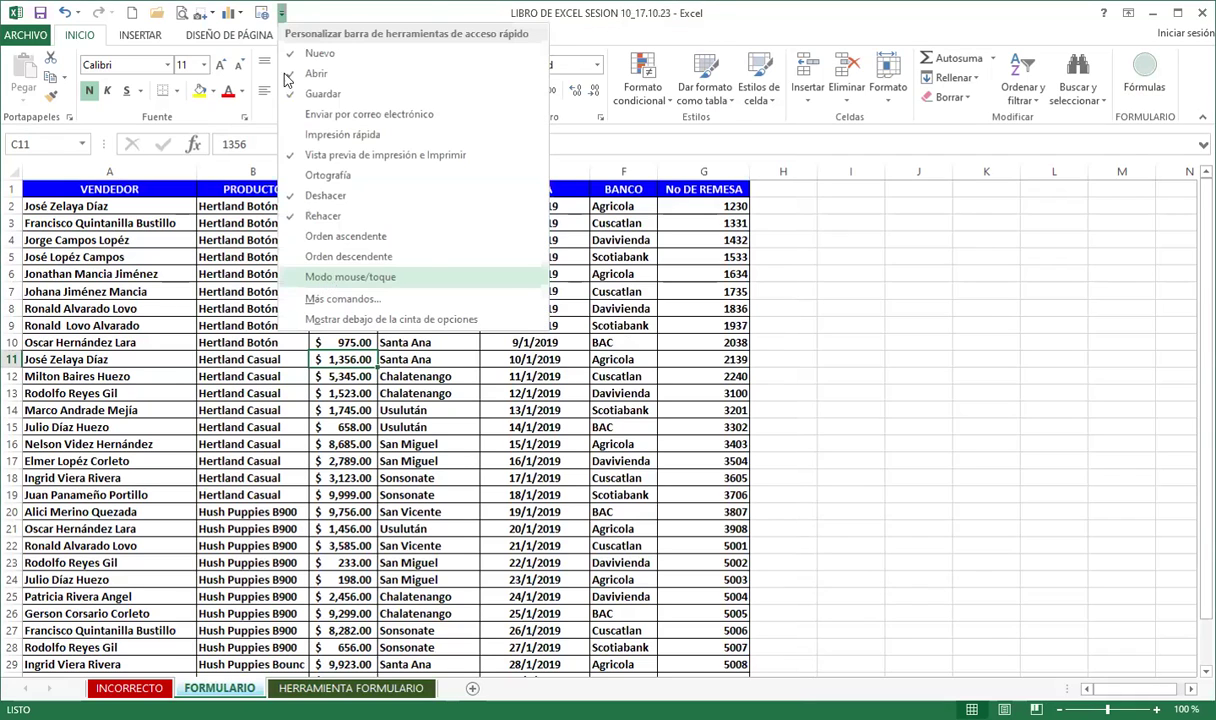
pyautogui.click(340, 277)
pyautogui.rightClick(282, 16)
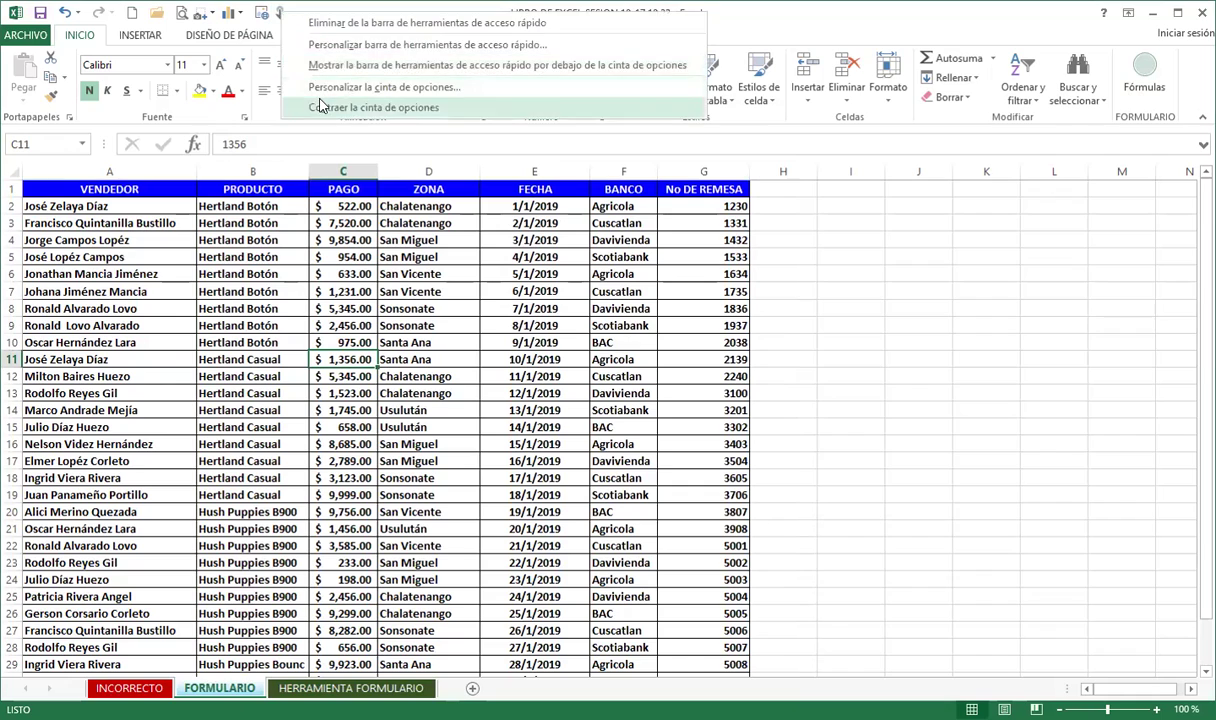
pyautogui.click(300, 22)
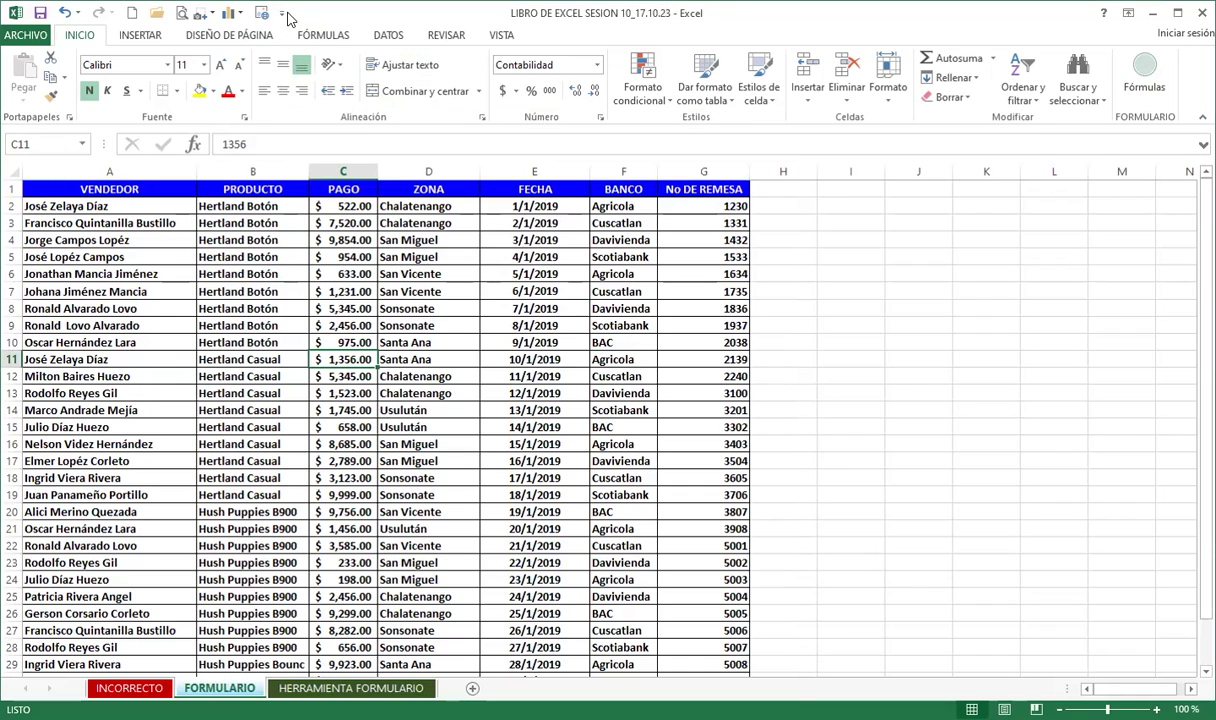
pyautogui.click(282, 13)
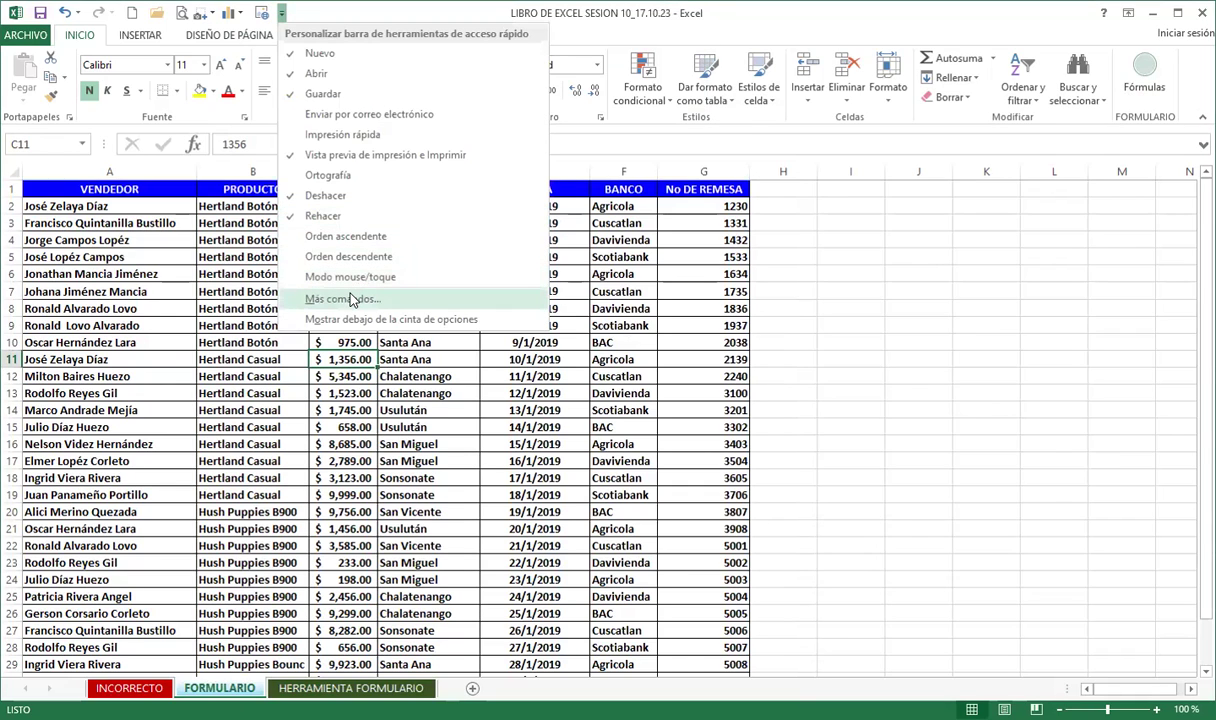
pyautogui.click(350, 298)
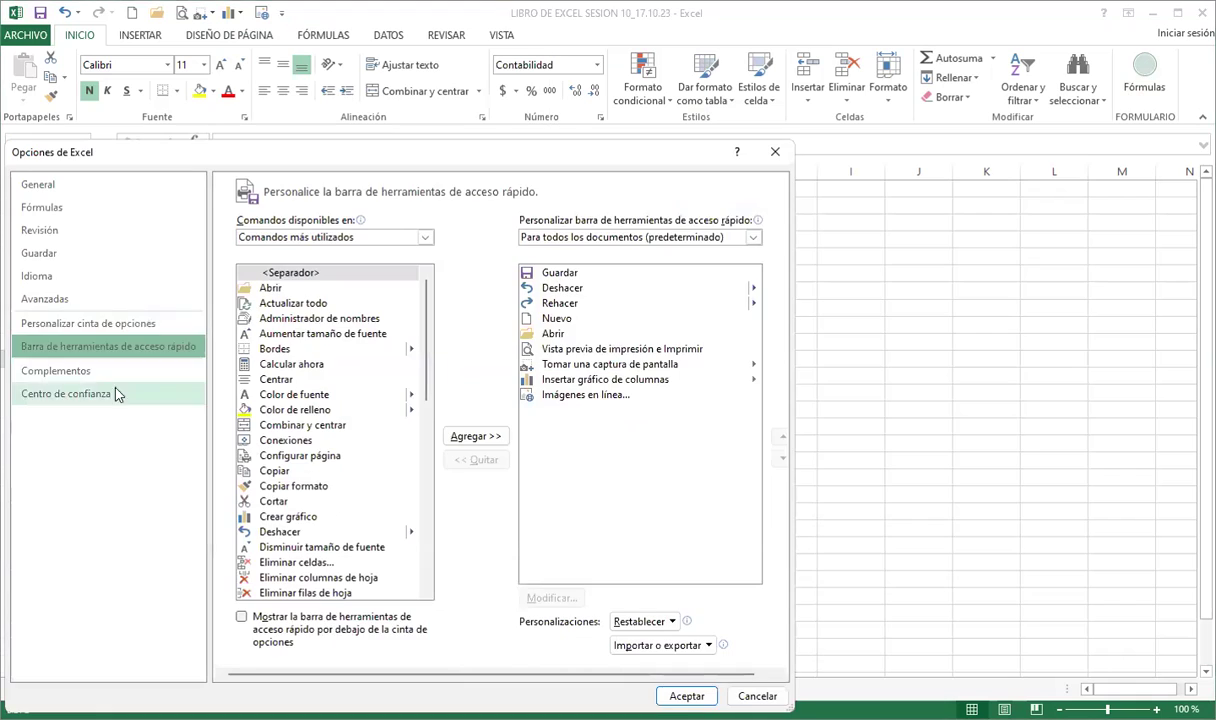
# - Remove Fórmulas from the custom FORMULARIO ribbon group and select that group as the target
pyautogui.click(100, 328)
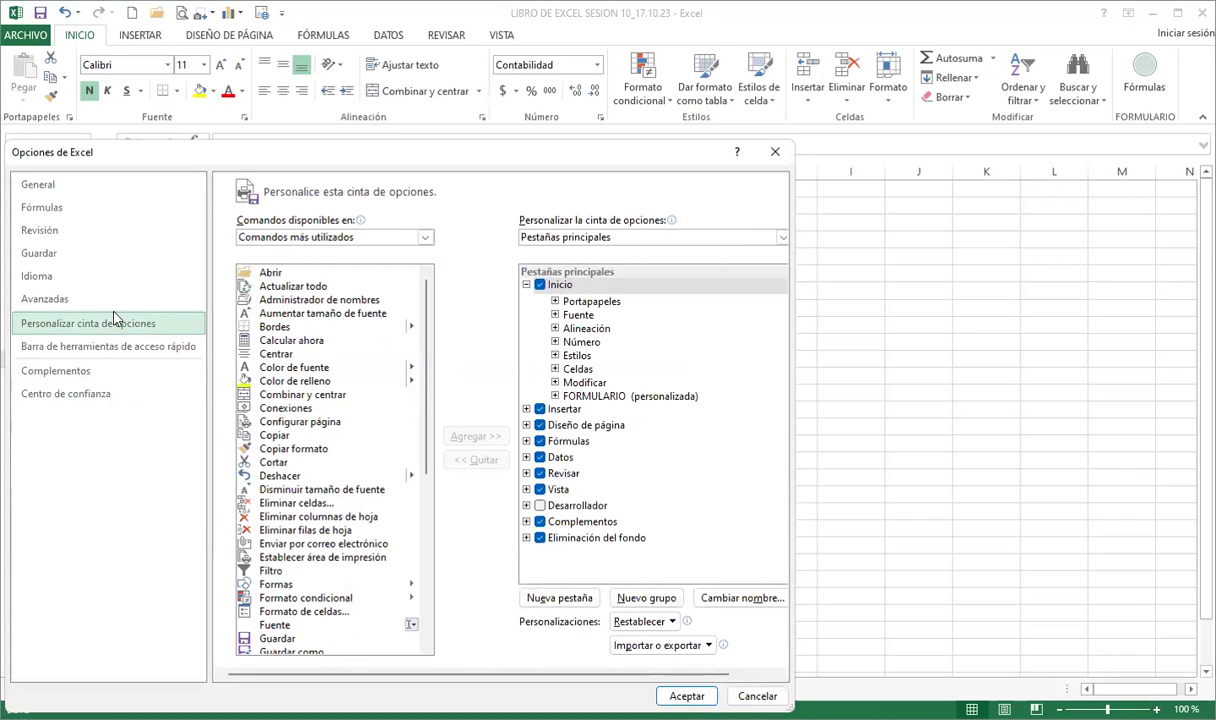
pyautogui.click(555, 396)
pyautogui.rightClick(604, 412)
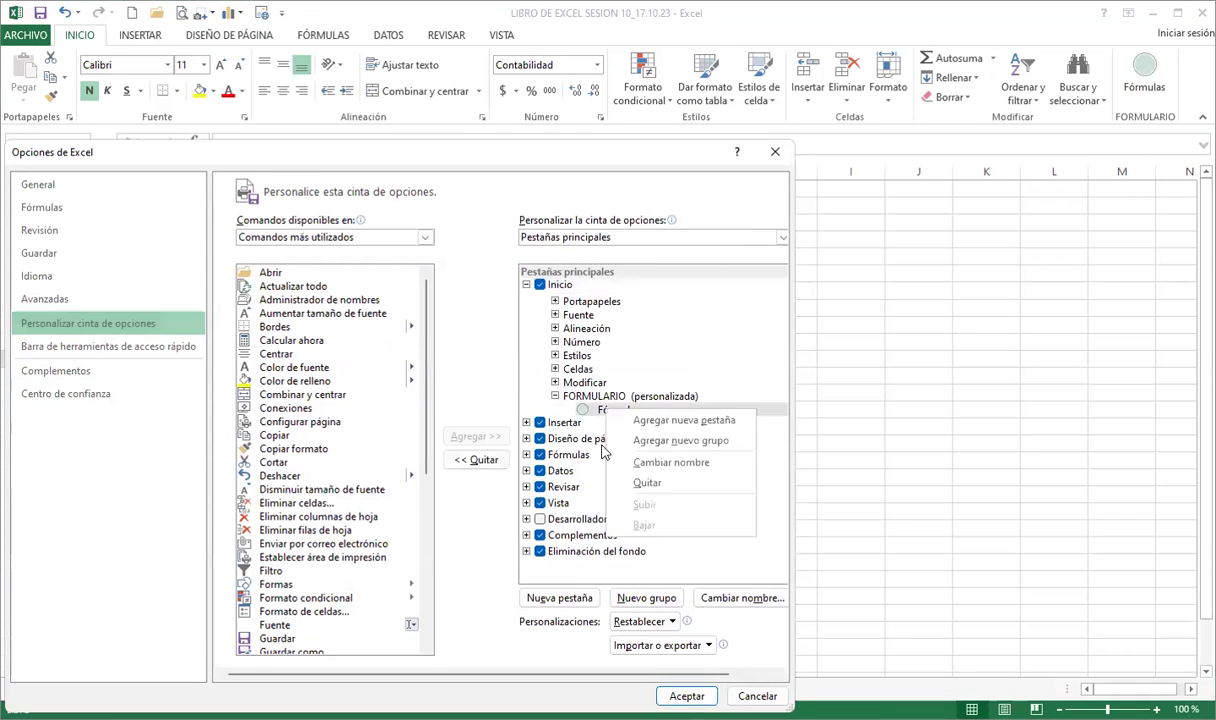
pyautogui.click(646, 484)
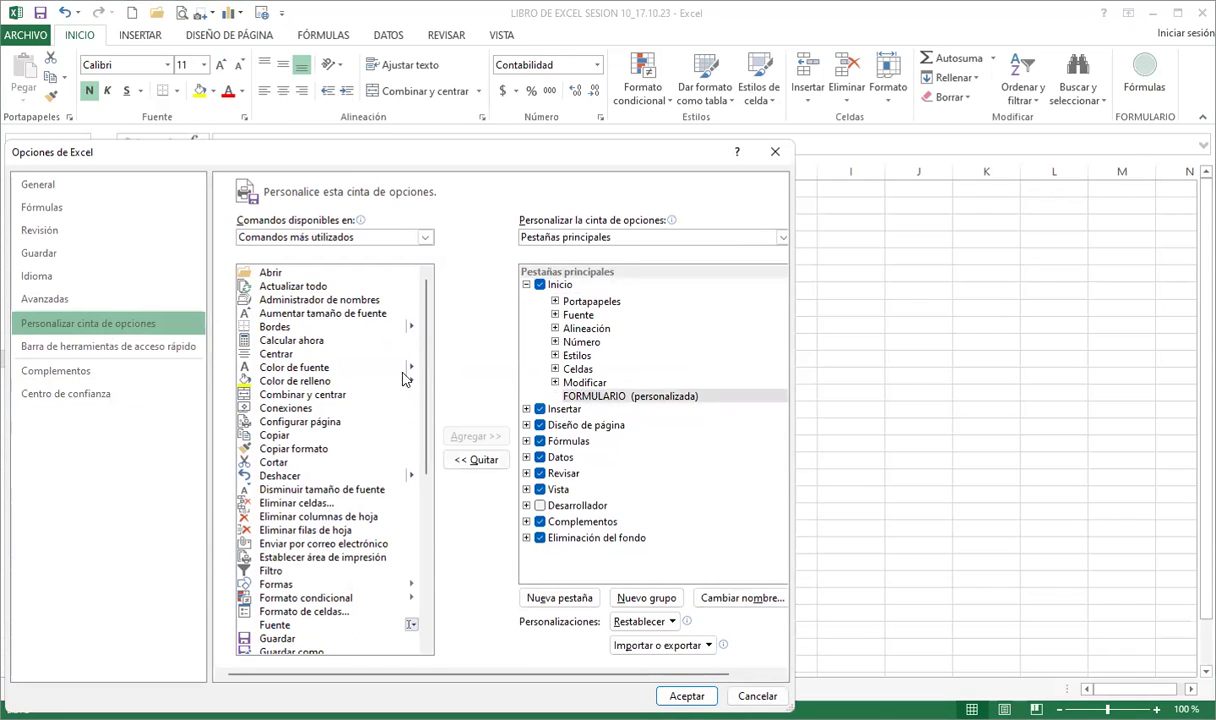
pyautogui.click(555, 382)
pyautogui.click(555, 382)
pyautogui.click(581, 396)
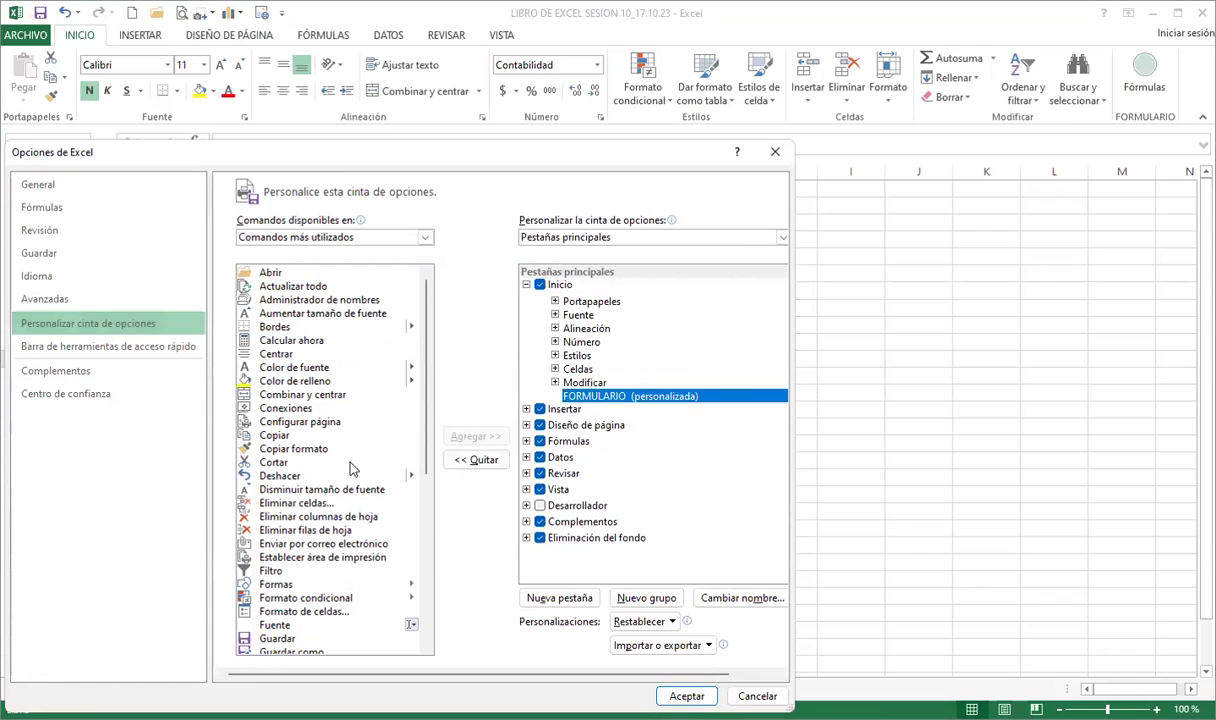
pyautogui.scroll(-4, 300, 470)
pyautogui.scroll(-1, 350, 420)
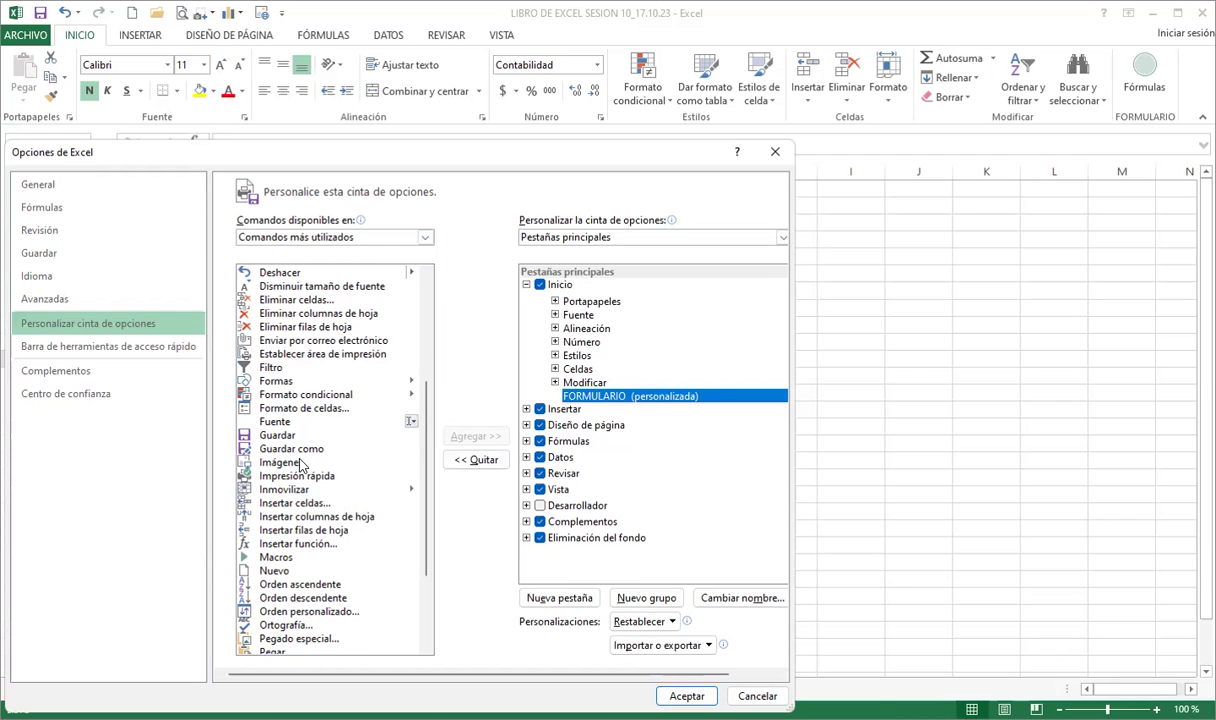
pyautogui.scroll(2, 300, 465)
pyautogui.scroll(3, 330, 420)
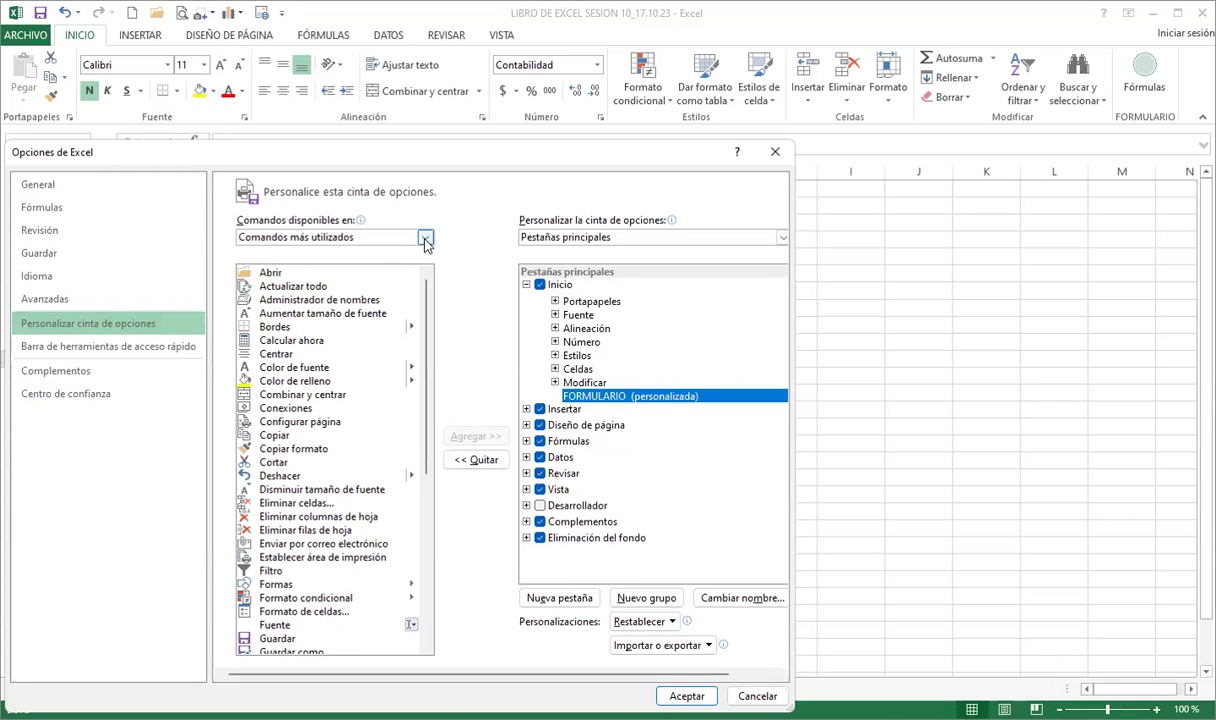
# - Add Formulario from All Commands to the FORMULARIO group and apply with Aceptar
pyautogui.click(425, 240)
pyautogui.press('Up')
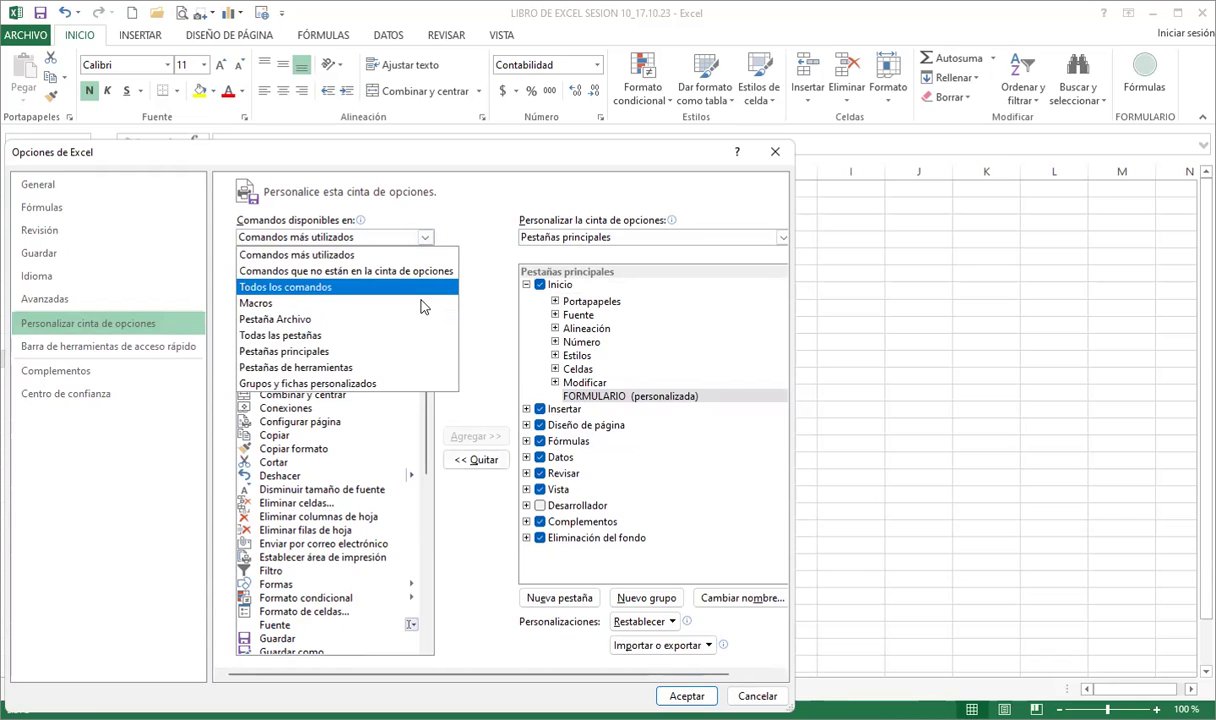
pyautogui.press('Return')
pyautogui.moveTo(426, 275); pyautogui.dragTo(416, 450)
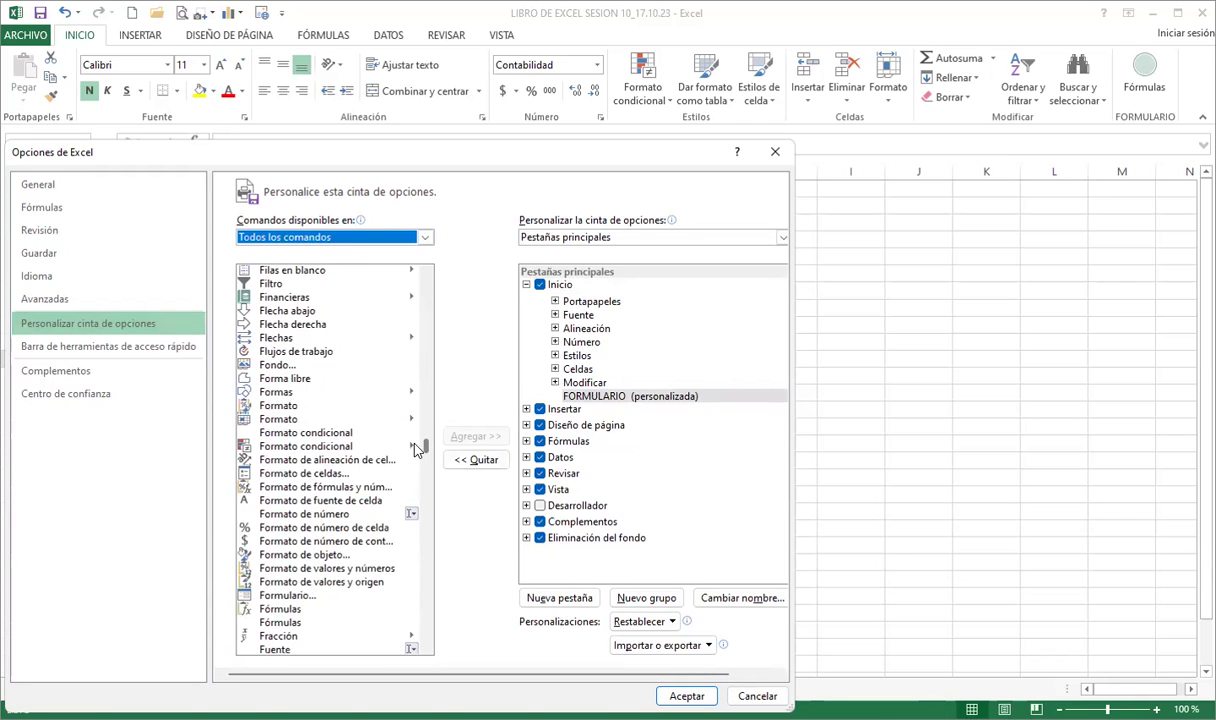
pyautogui.click(303, 596)
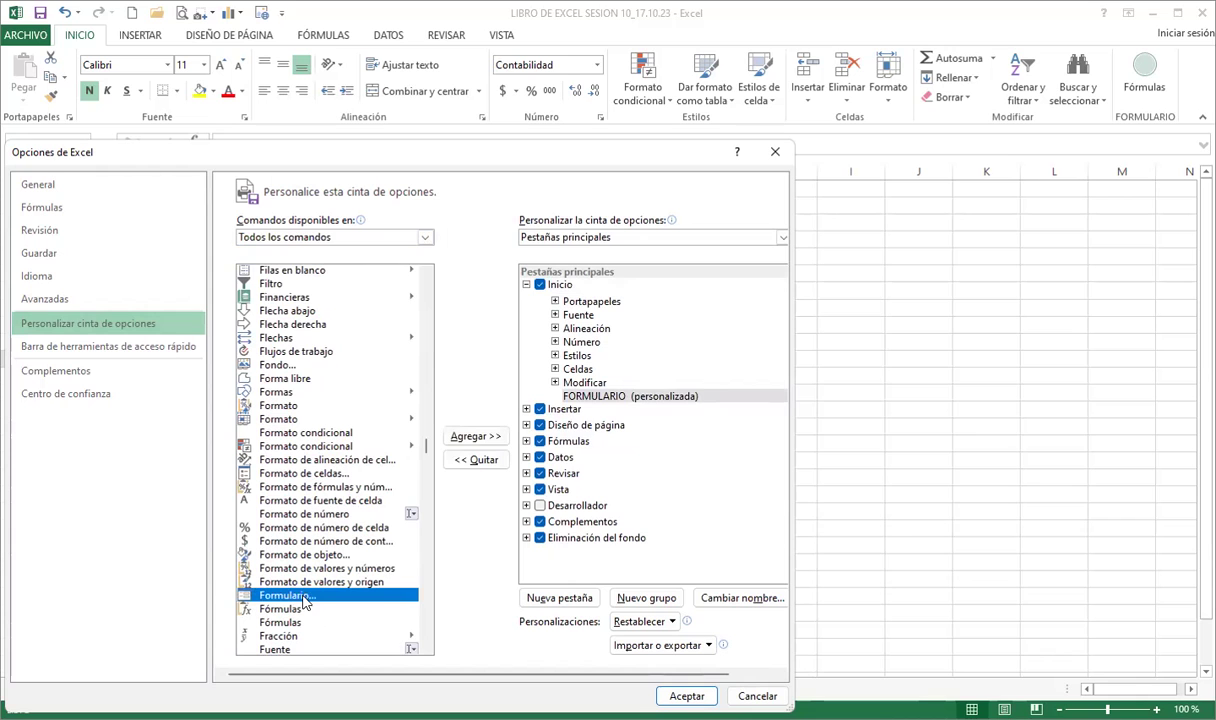
pyautogui.click(464, 436)
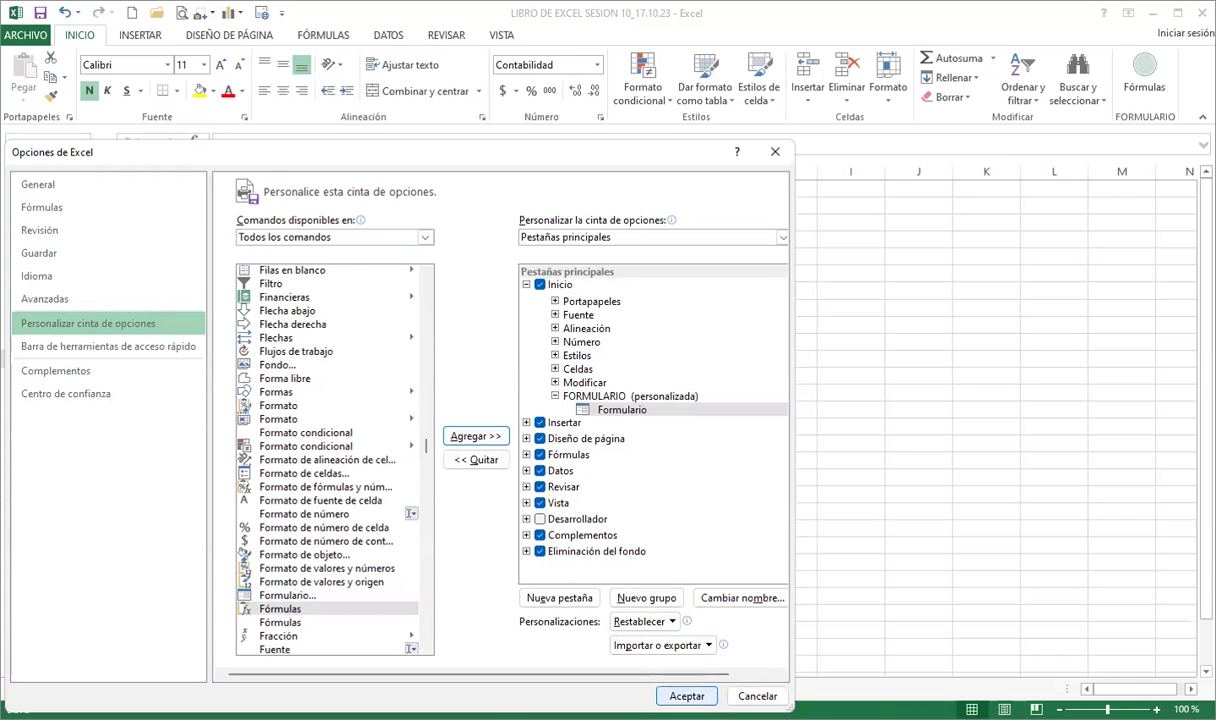
pyautogui.click(688, 696)
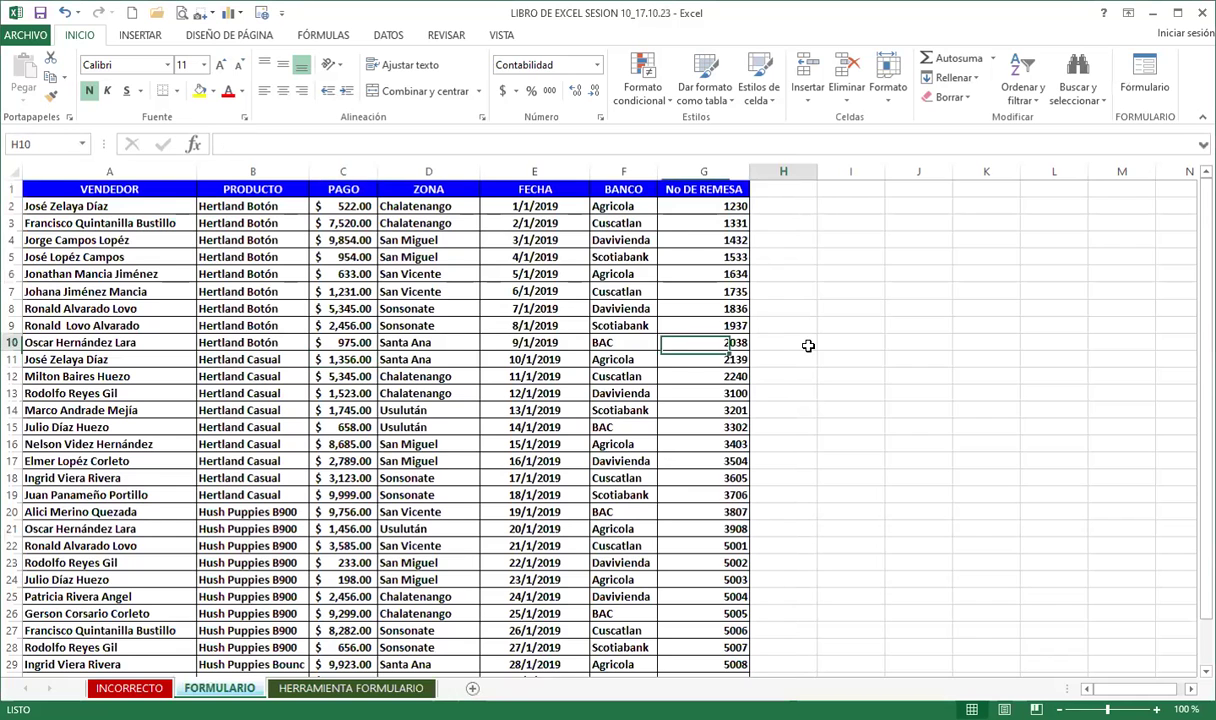
# - Open and close the data form twice from the ribbon's Formulario button
pyautogui.click(1144, 70)
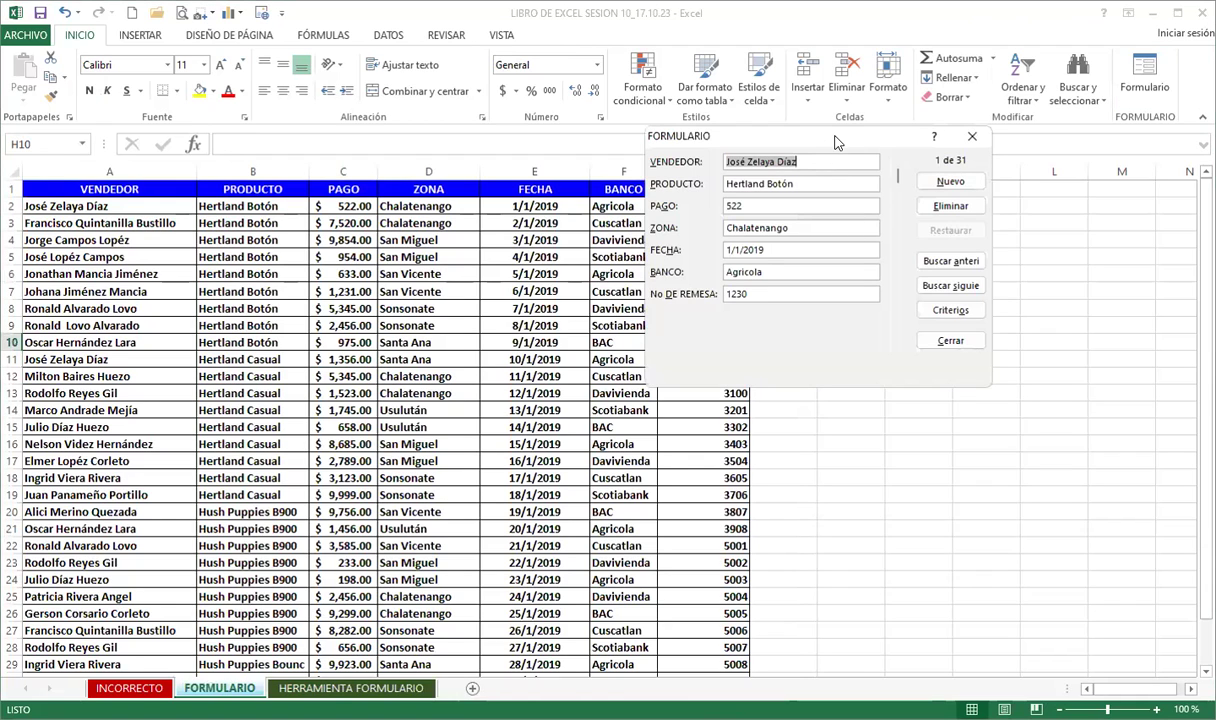
pyautogui.press('Escape')
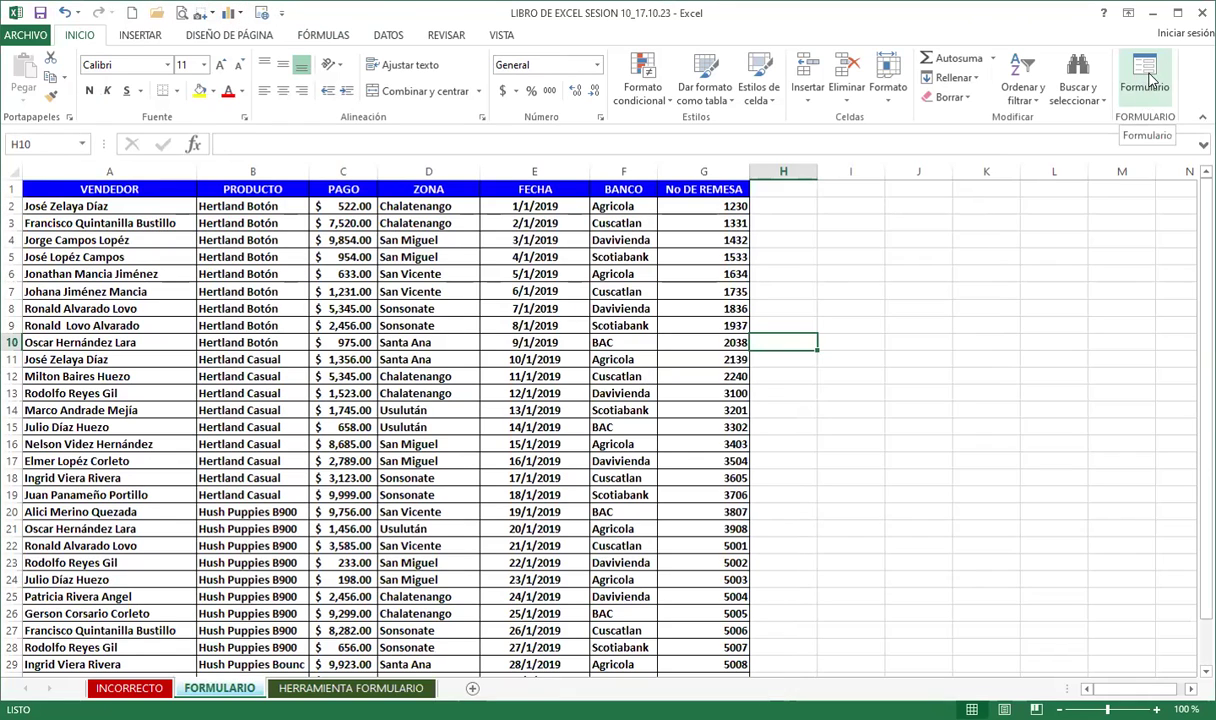
pyautogui.click(1151, 80)
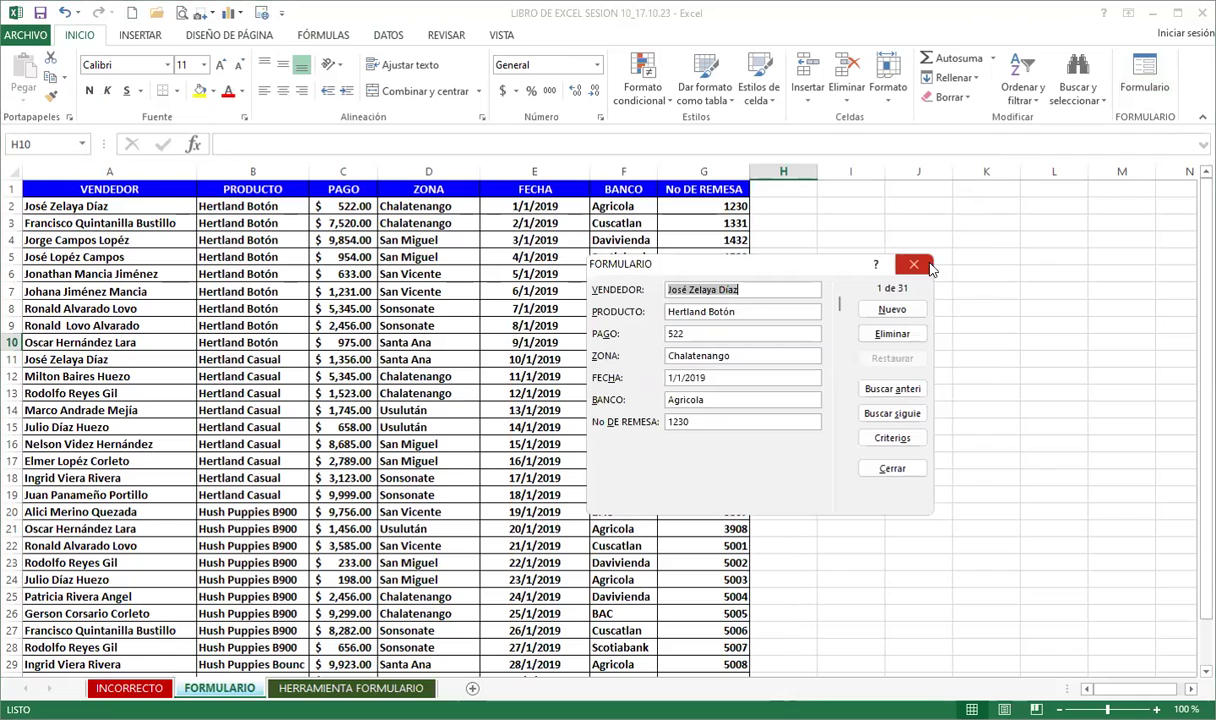
pyautogui.press('Escape')
pyautogui.click(422, 35)
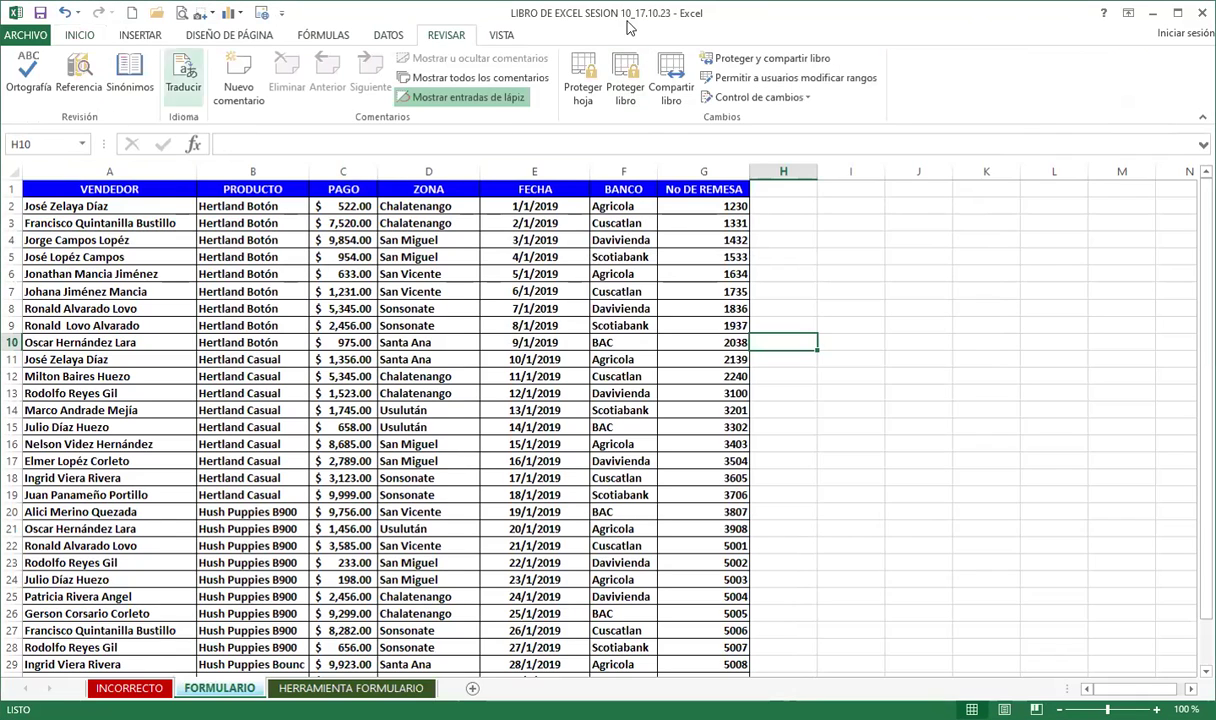
pyautogui.click(77, 38)
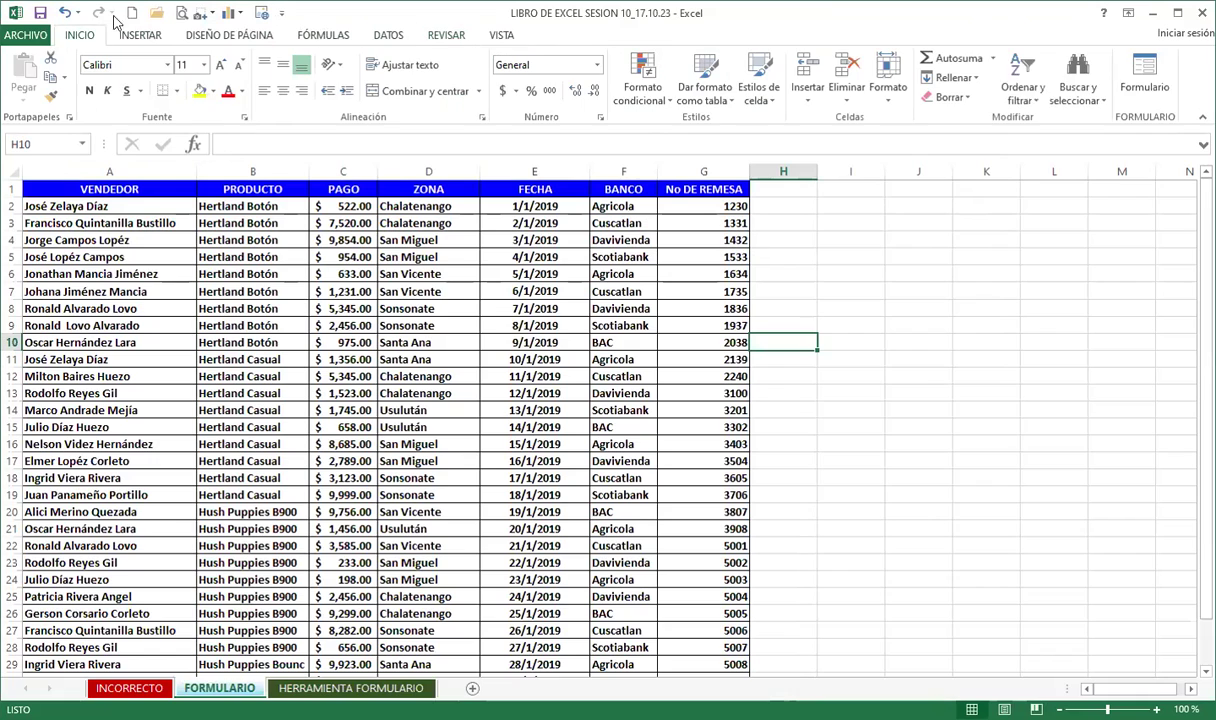
# - Add the Formulario ribbon button to the quick access toolbar
pyautogui.rightClick(1146, 72)
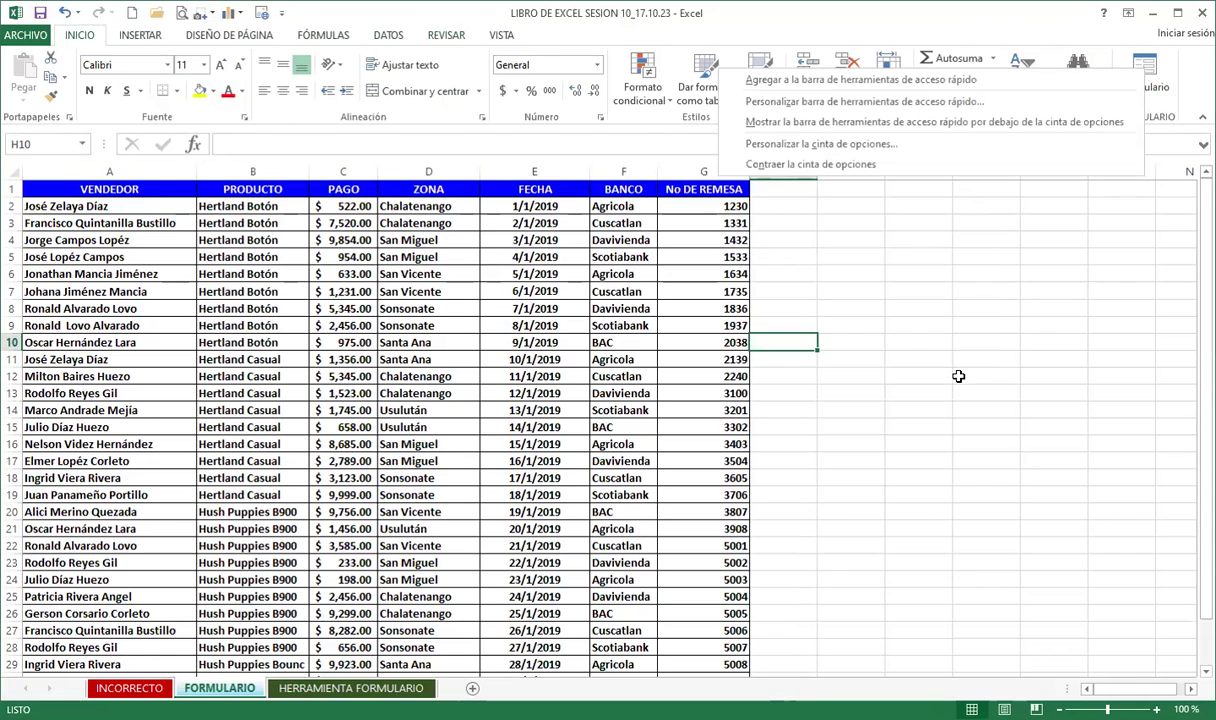
pyautogui.press('Escape')
pyautogui.rightClick(1137, 75)
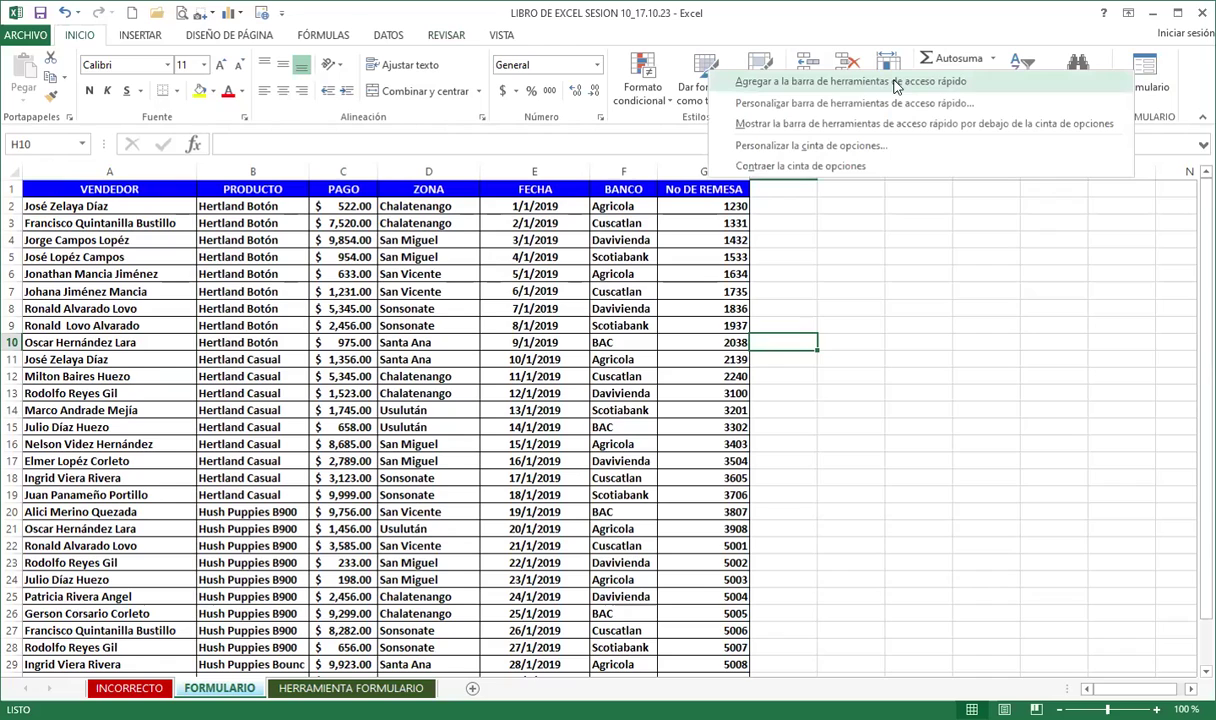
pyautogui.click(786, 83)
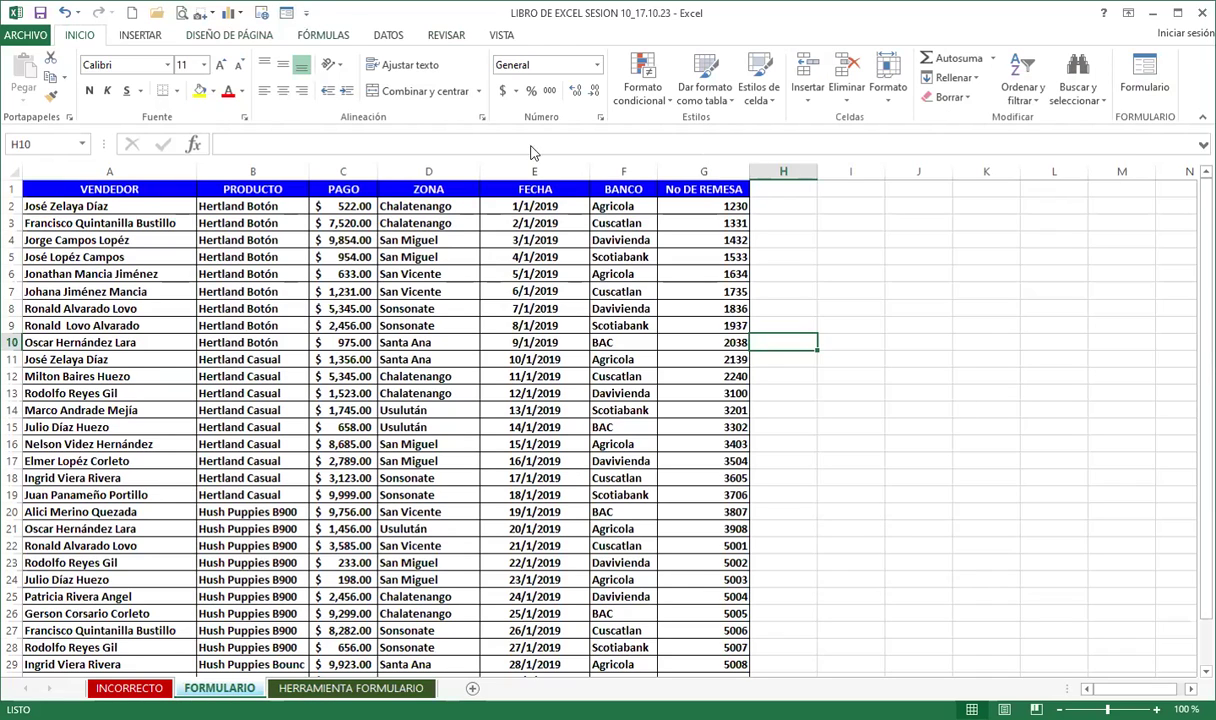
pyautogui.click(900, 326)
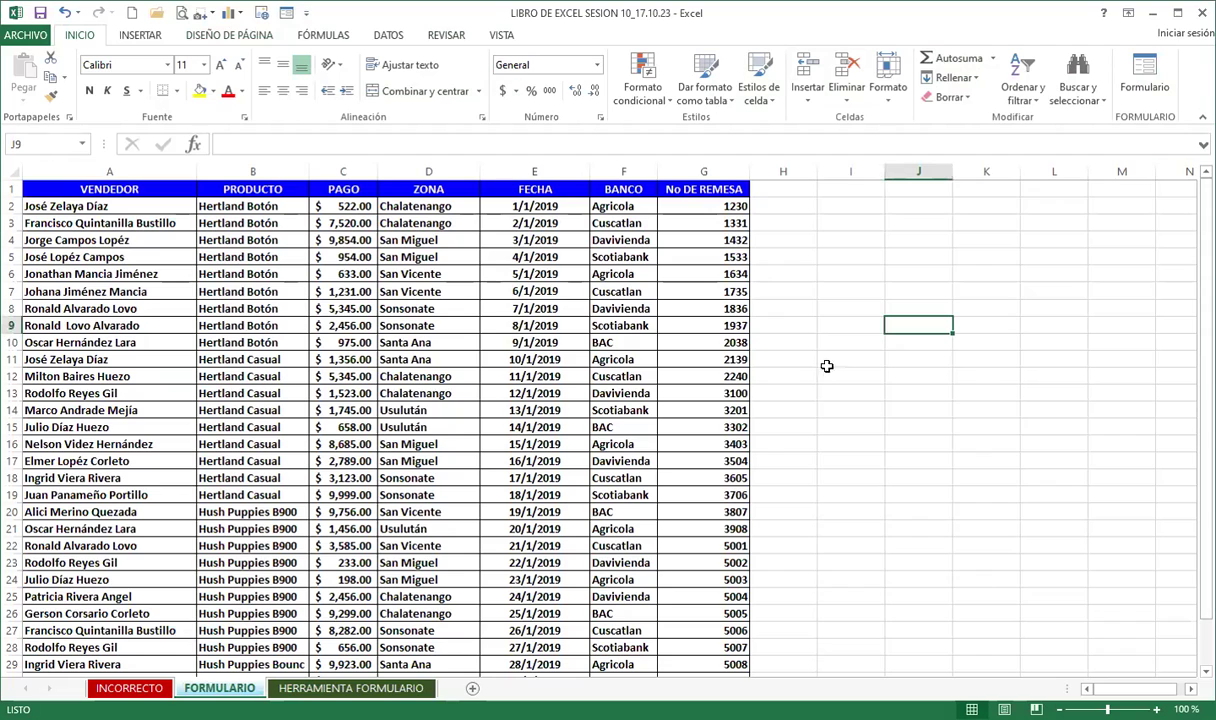
pyautogui.click(636, 308)
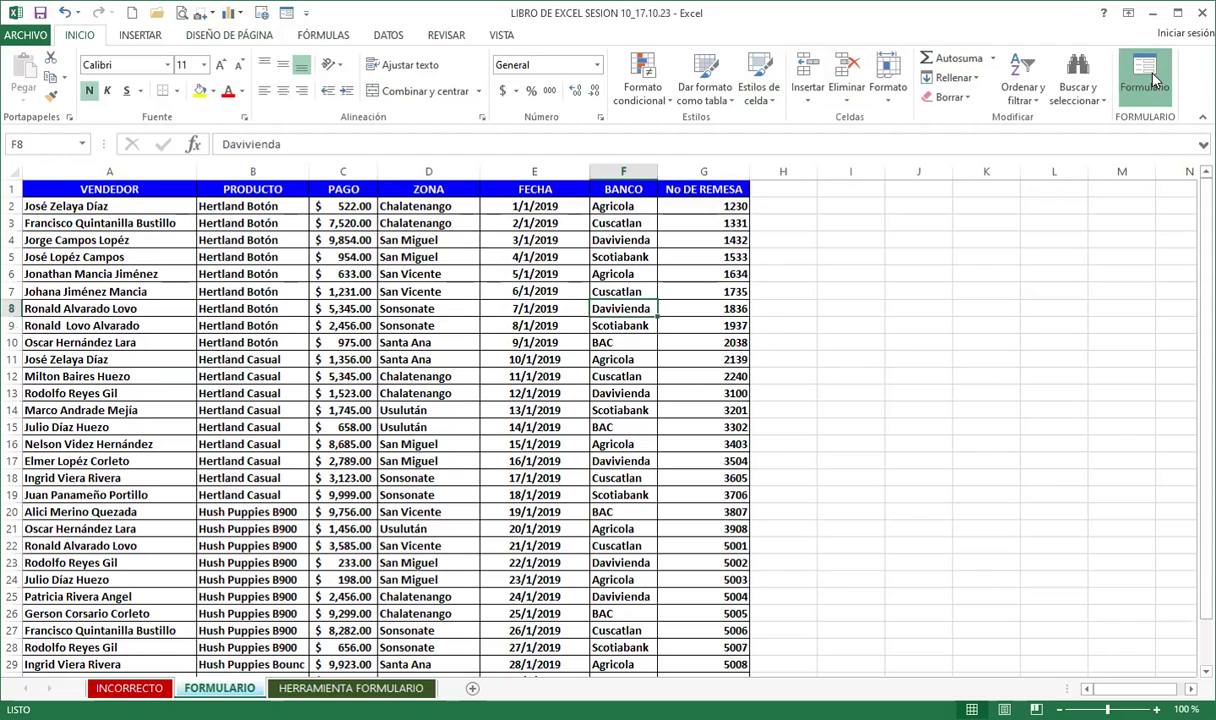
pyautogui.click(1145, 80)
pyautogui.click(912, 263)
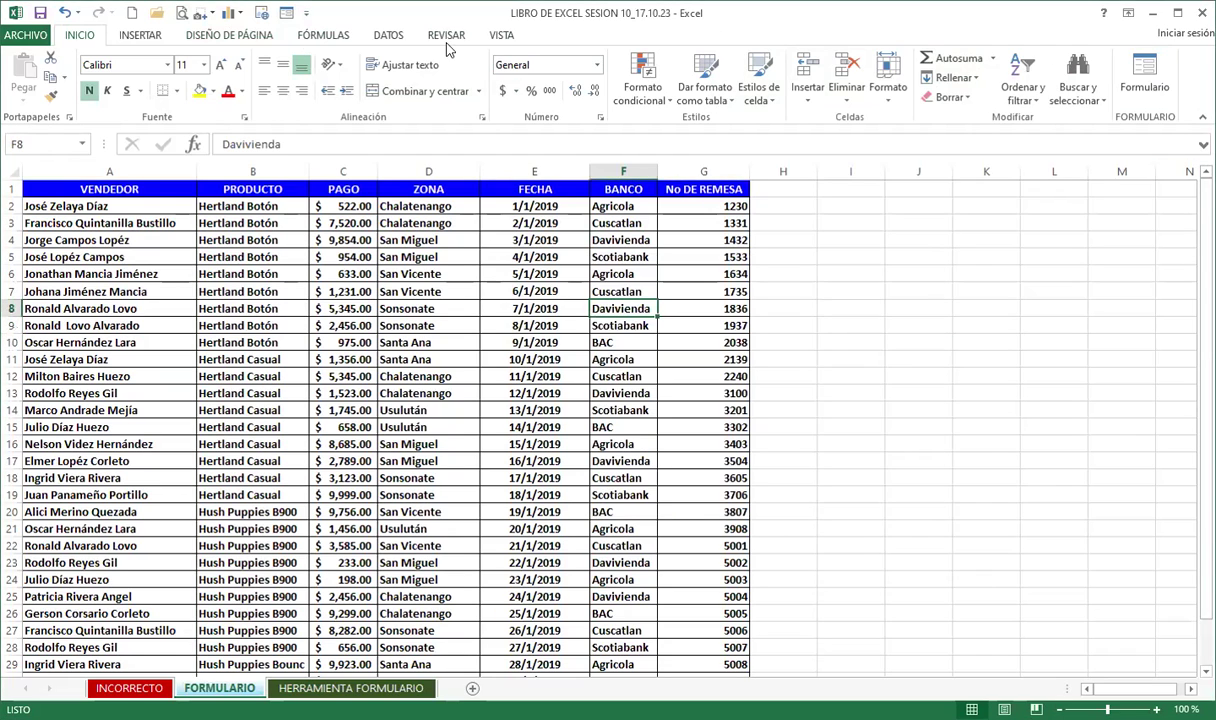
pyautogui.click(490, 35)
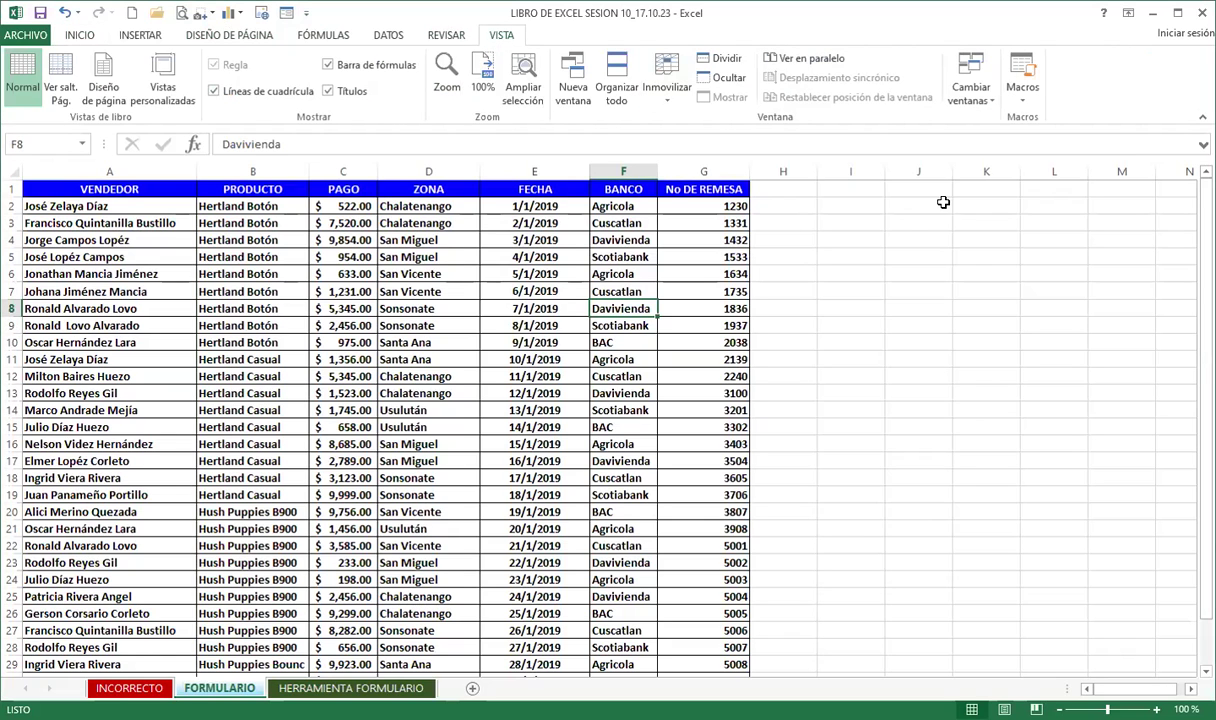
pyautogui.scroll(-2, 220, 535)
pyautogui.scroll(-4, 215, 455)
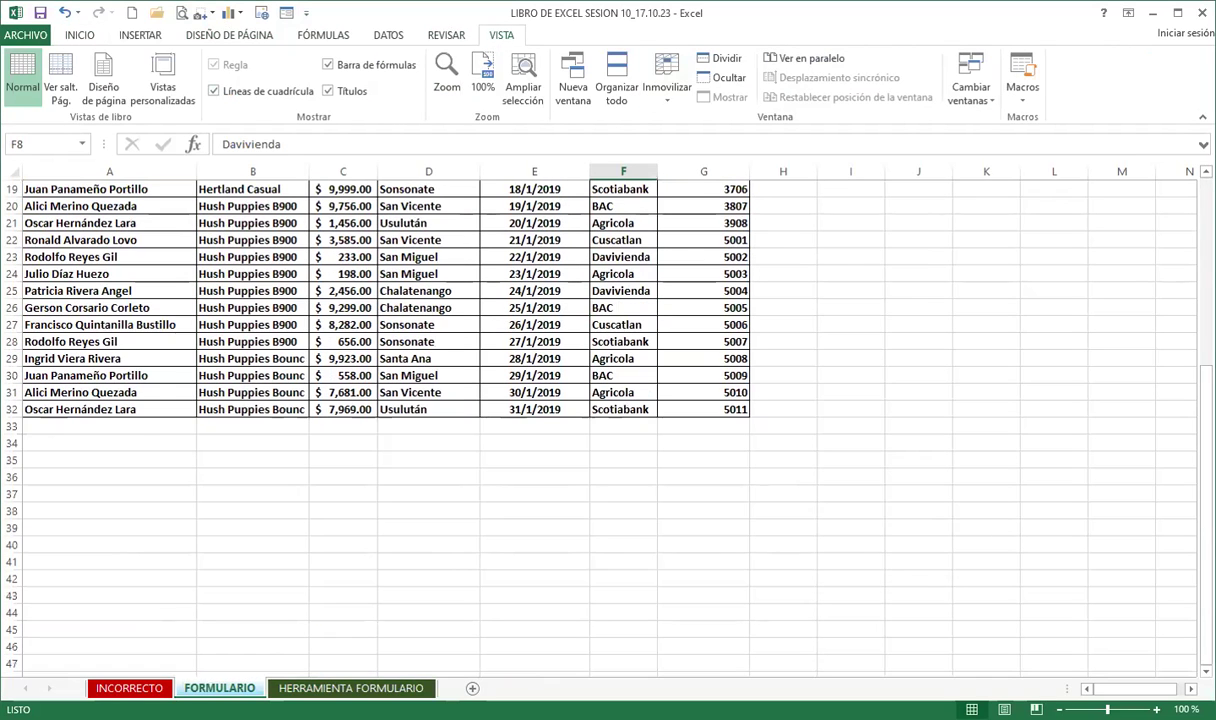
pyautogui.click(286, 15)
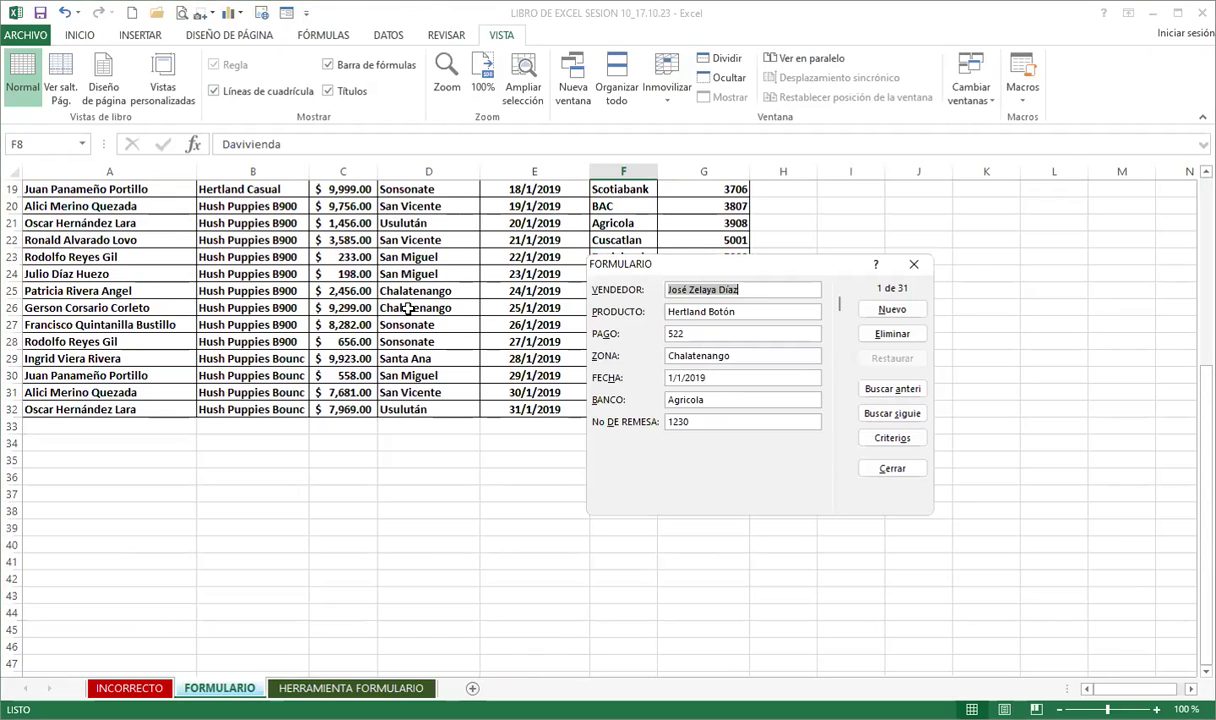
pyautogui.press('Escape')
pyautogui.click(340, 342)
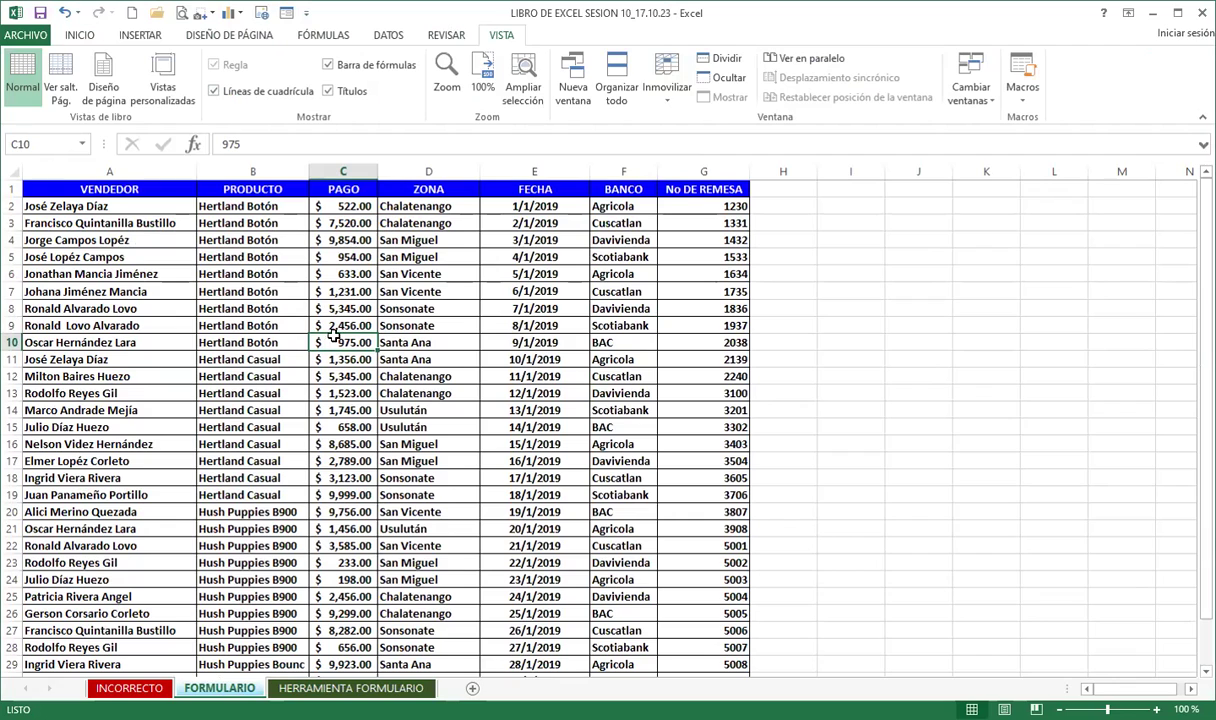
pyautogui.click(66, 36)
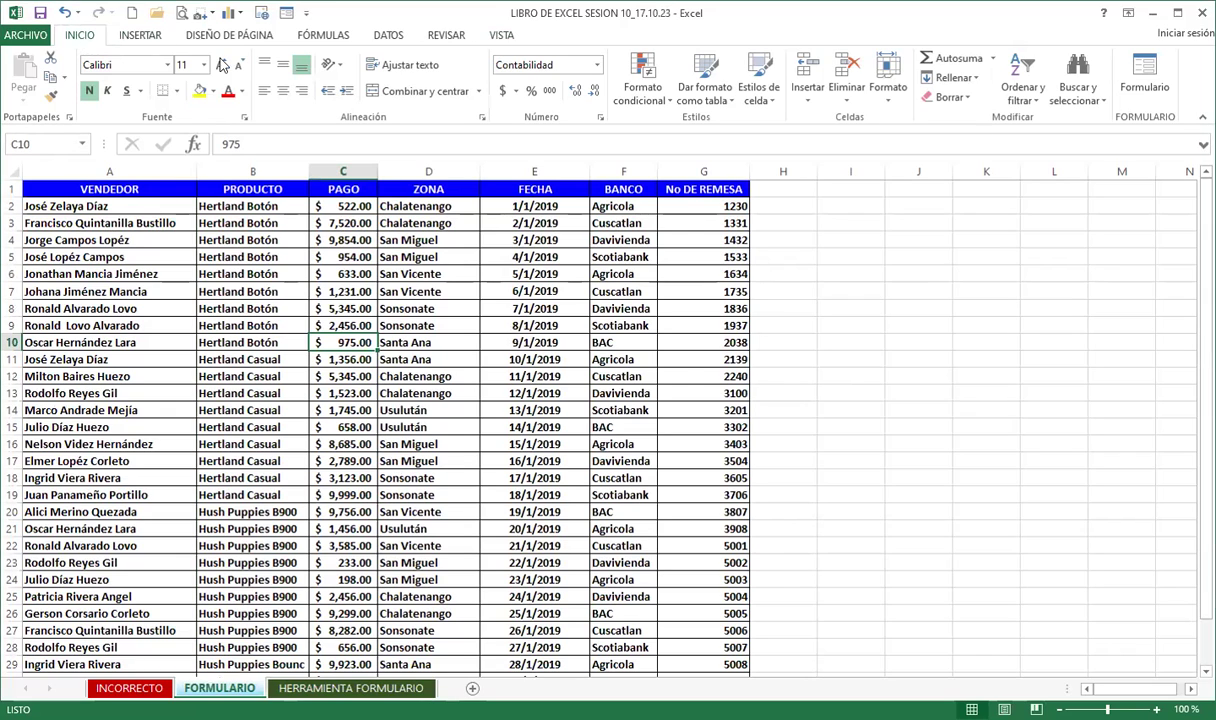
# - Open and close the data form, then browse seller names down the sales table
pyautogui.click(1146, 68)
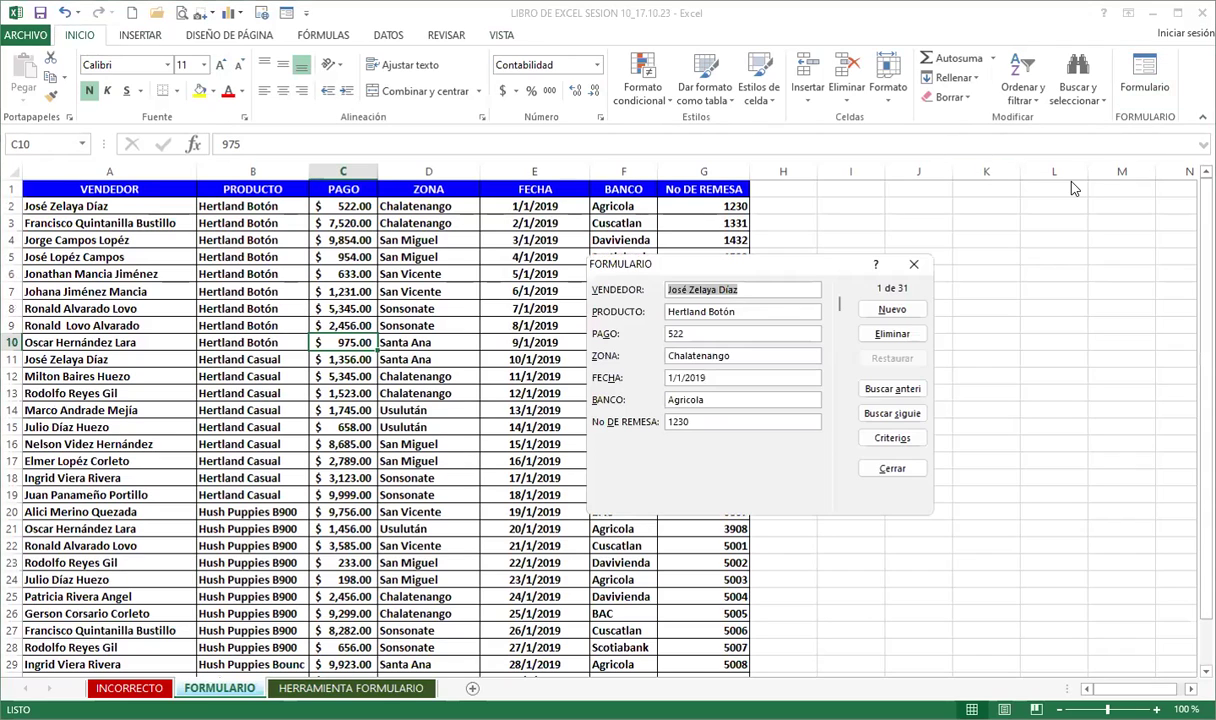
pyautogui.click(912, 266)
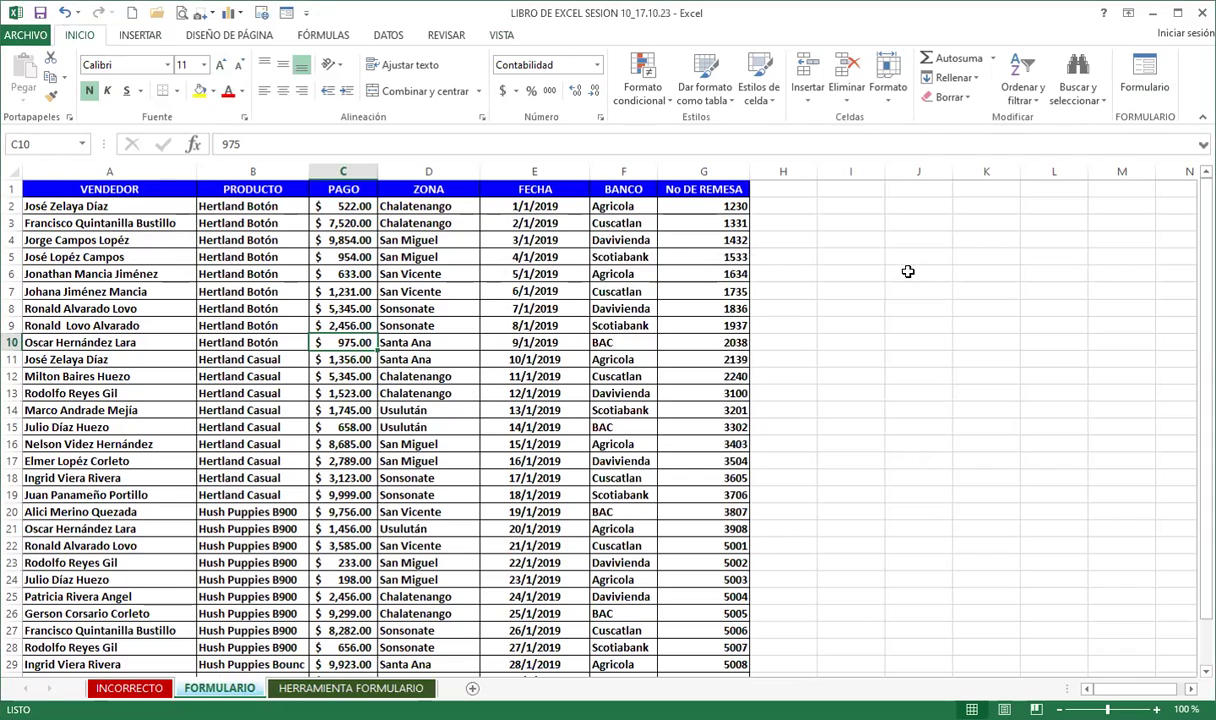
pyautogui.click(383, 410)
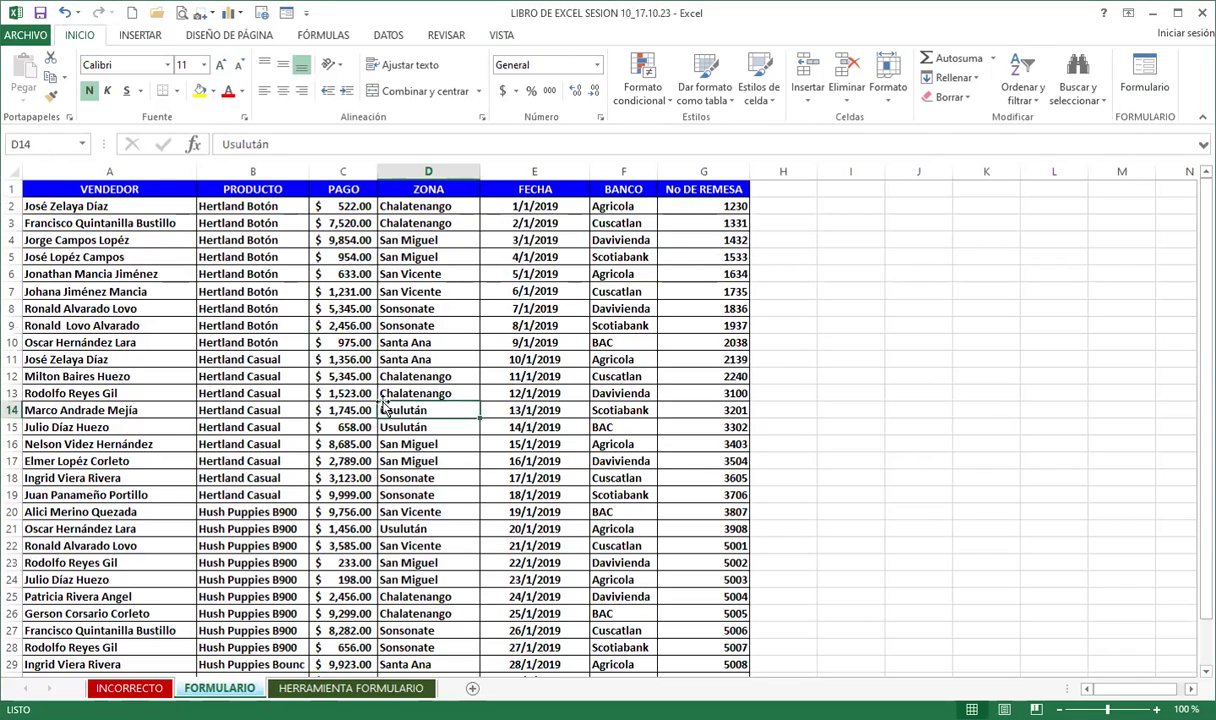
pyautogui.click(168, 405)
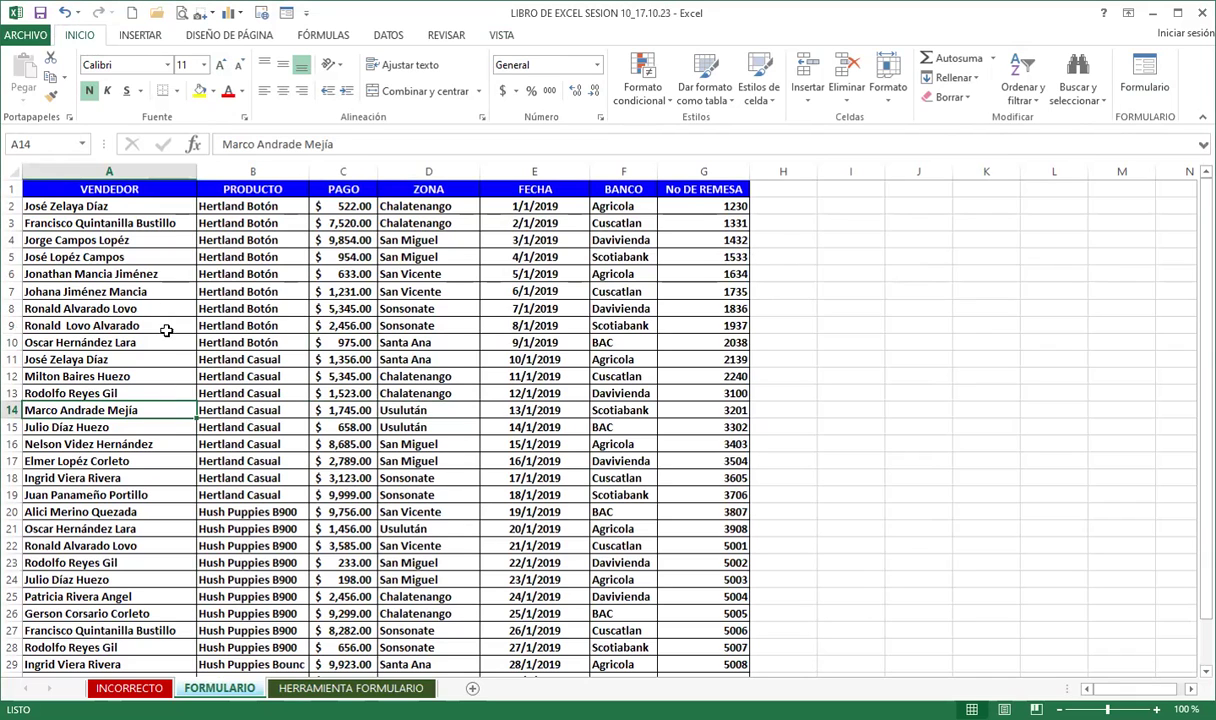
pyautogui.click(130, 272)
pyautogui.click(78, 424)
pyautogui.scroll(-4, 176, 487)
pyautogui.click(95, 409)
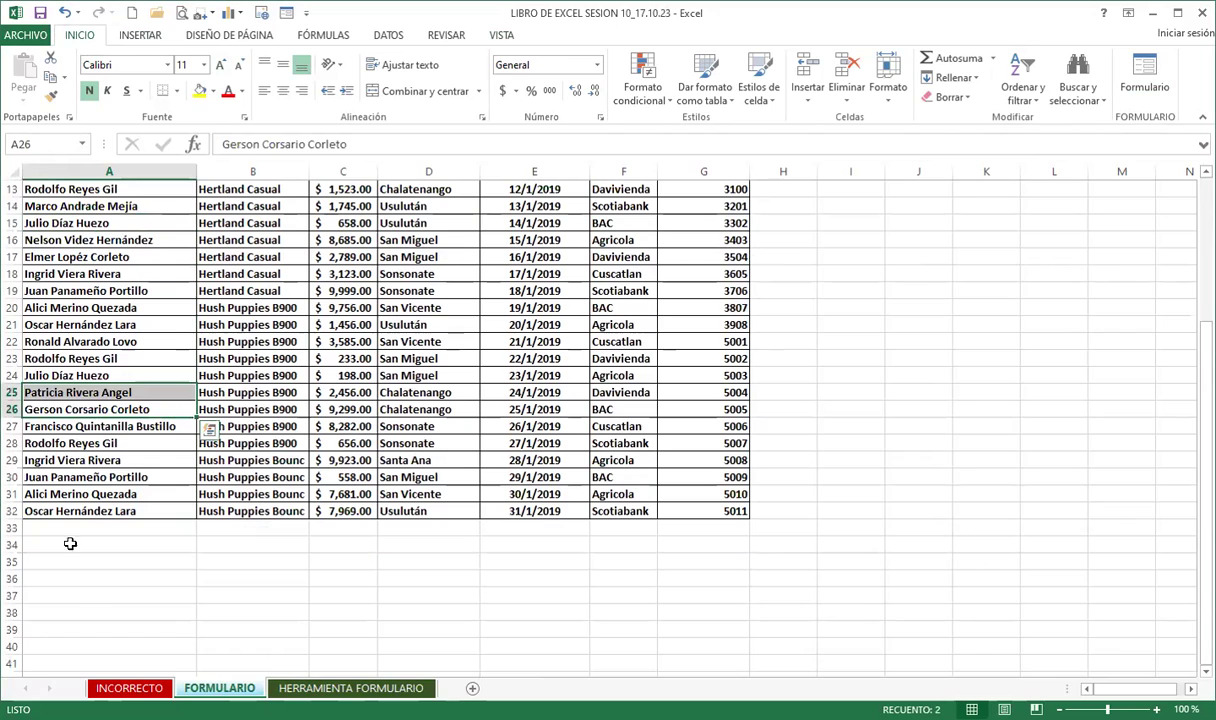
pyautogui.click(100, 477)
# - Select a cell near the table's top and reopen the data form on record 1 of 31
pyautogui.click(104, 525)
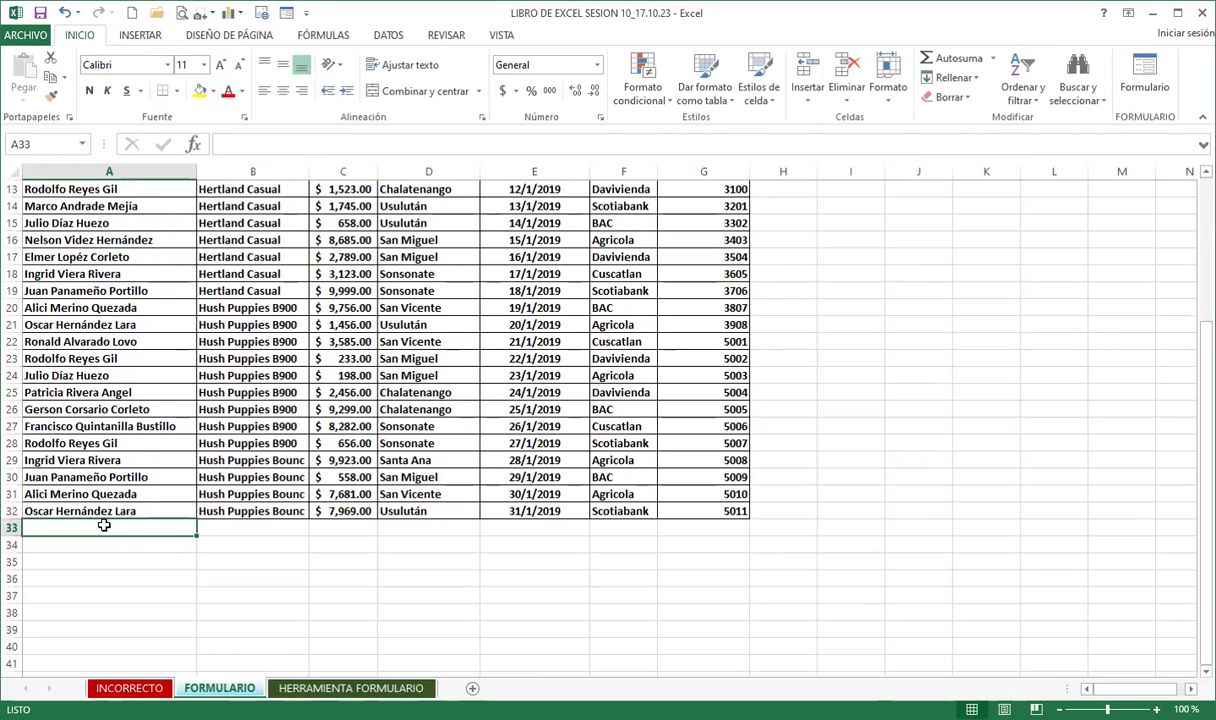
pyautogui.scroll(4, 133, 484)
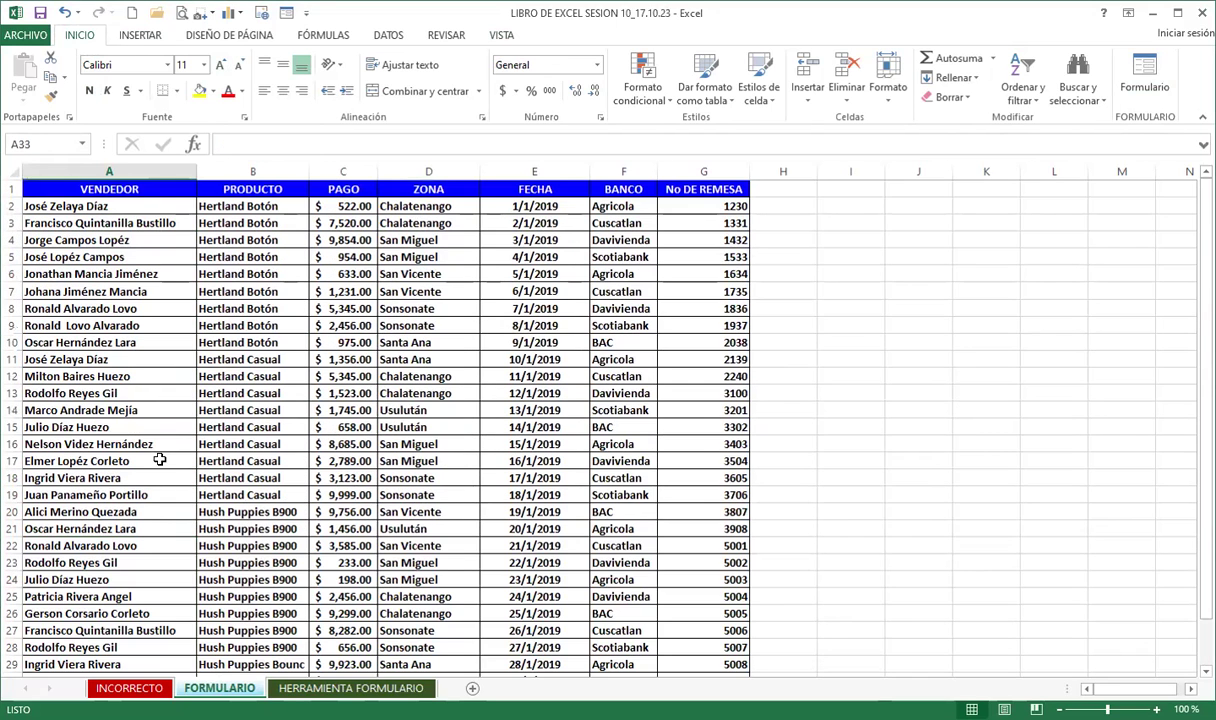
pyautogui.click(104, 206)
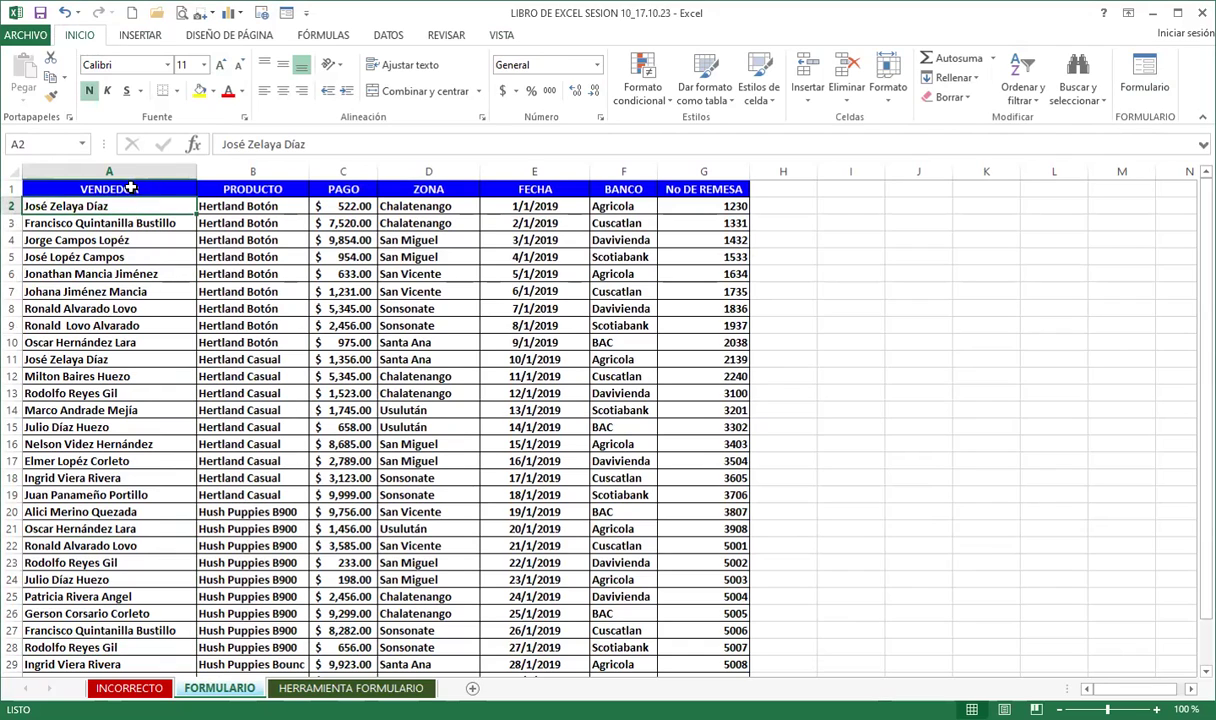
pyautogui.click(117, 197)
pyautogui.click(96, 205)
pyautogui.click(97, 241)
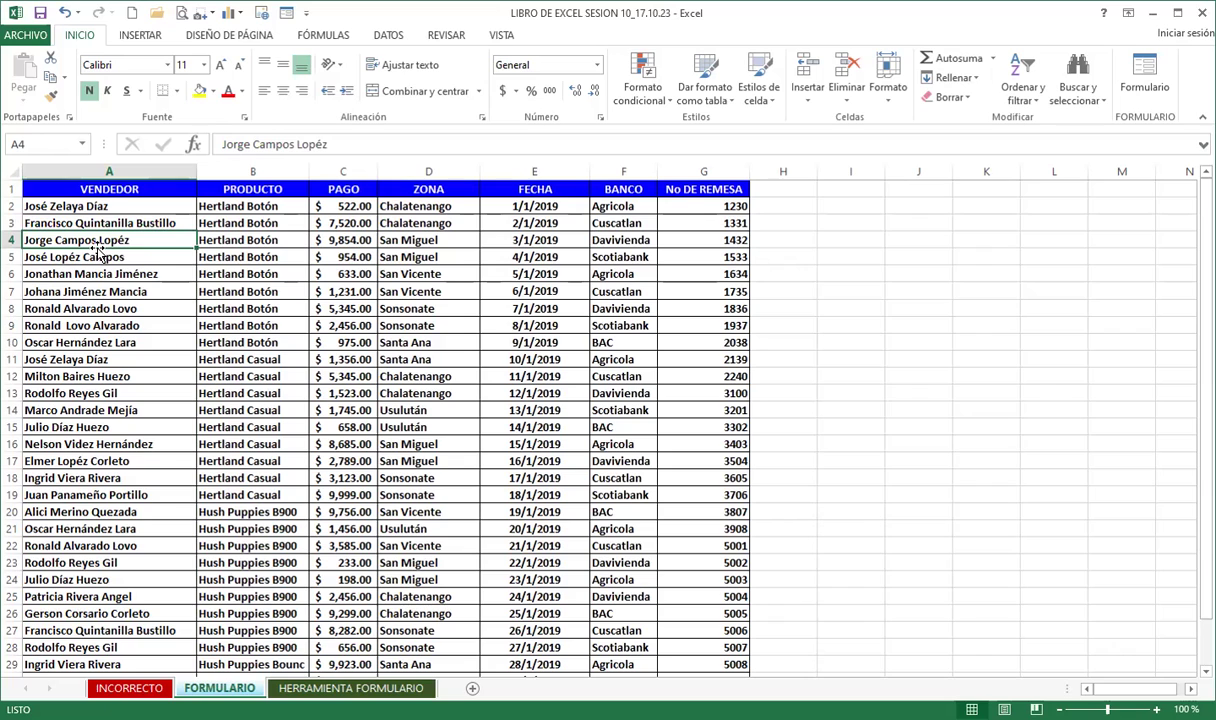
pyautogui.click(242, 342)
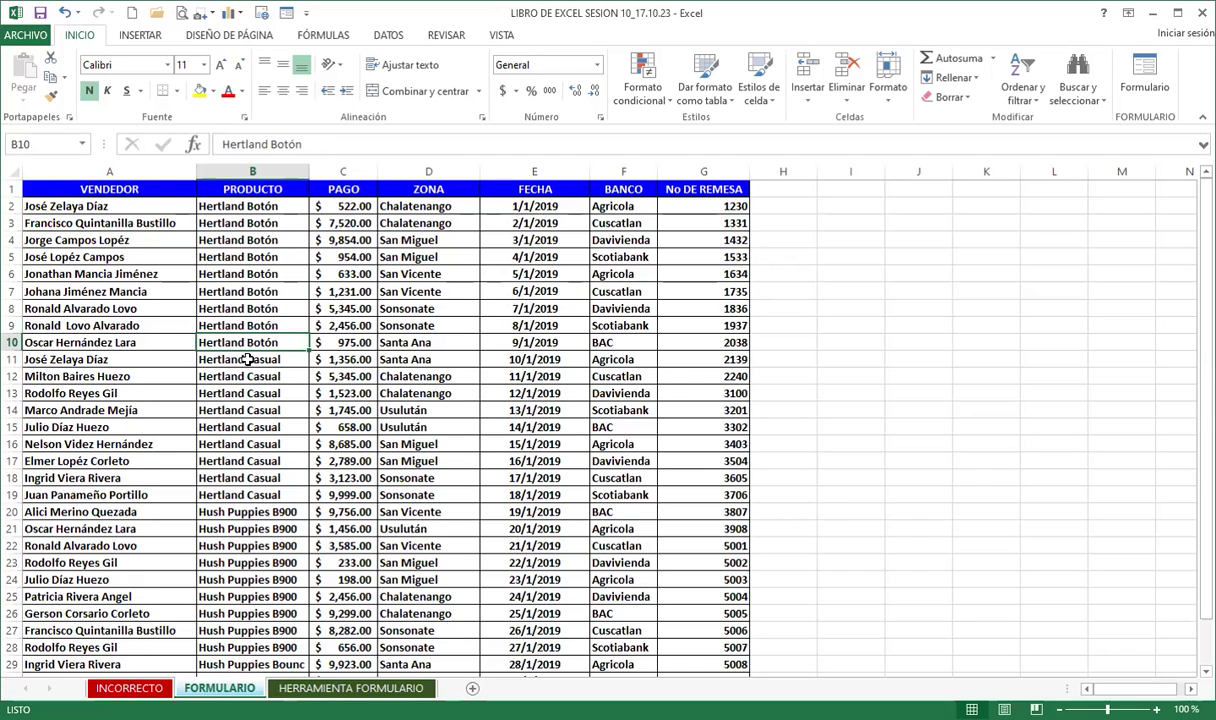
pyautogui.click(140, 322)
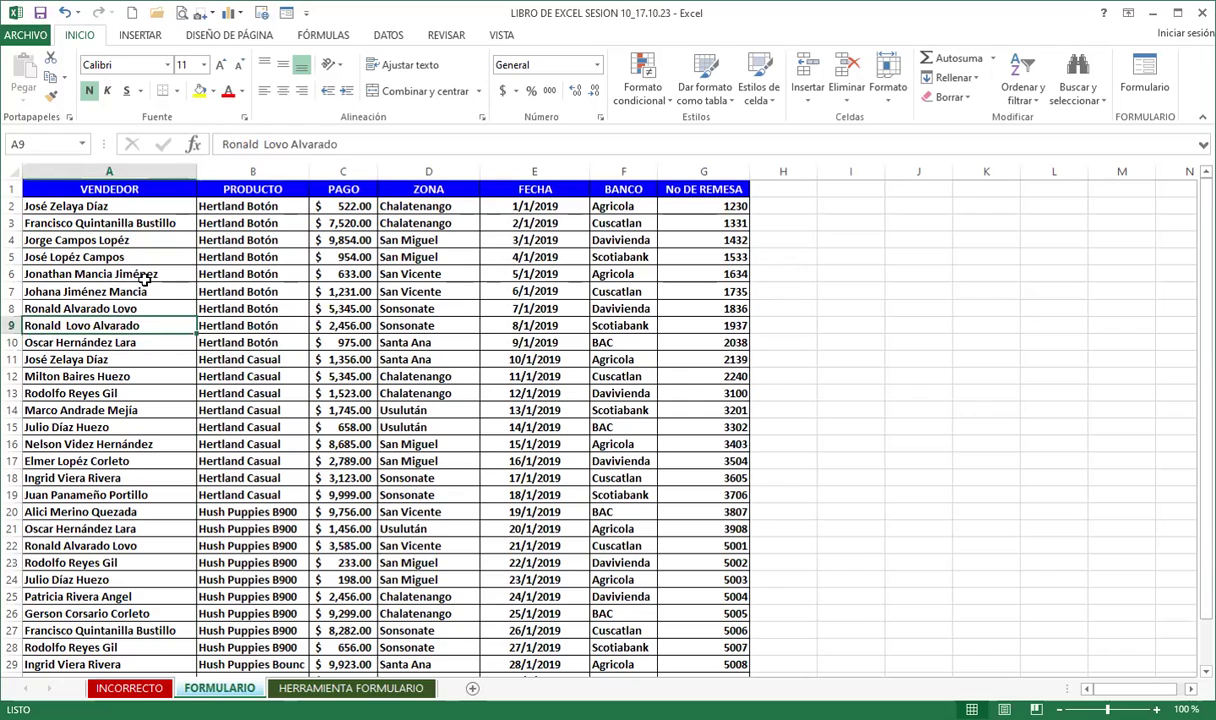
pyautogui.click(134, 276)
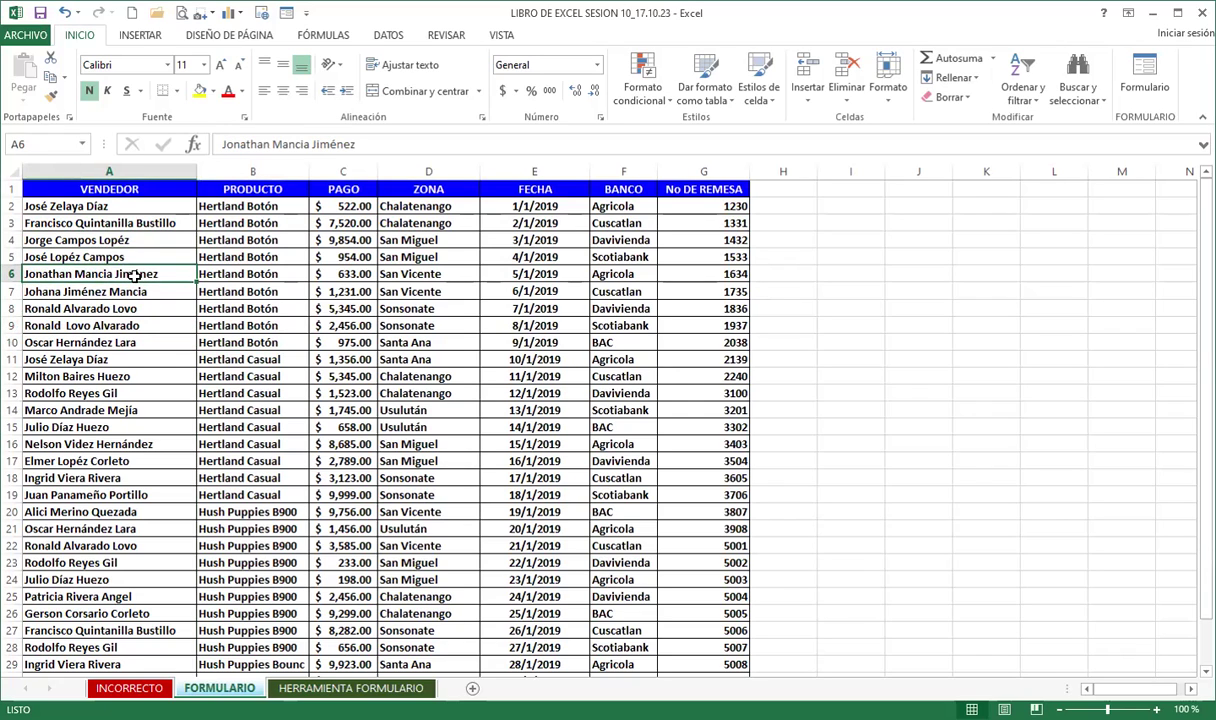
pyautogui.click(1144, 78)
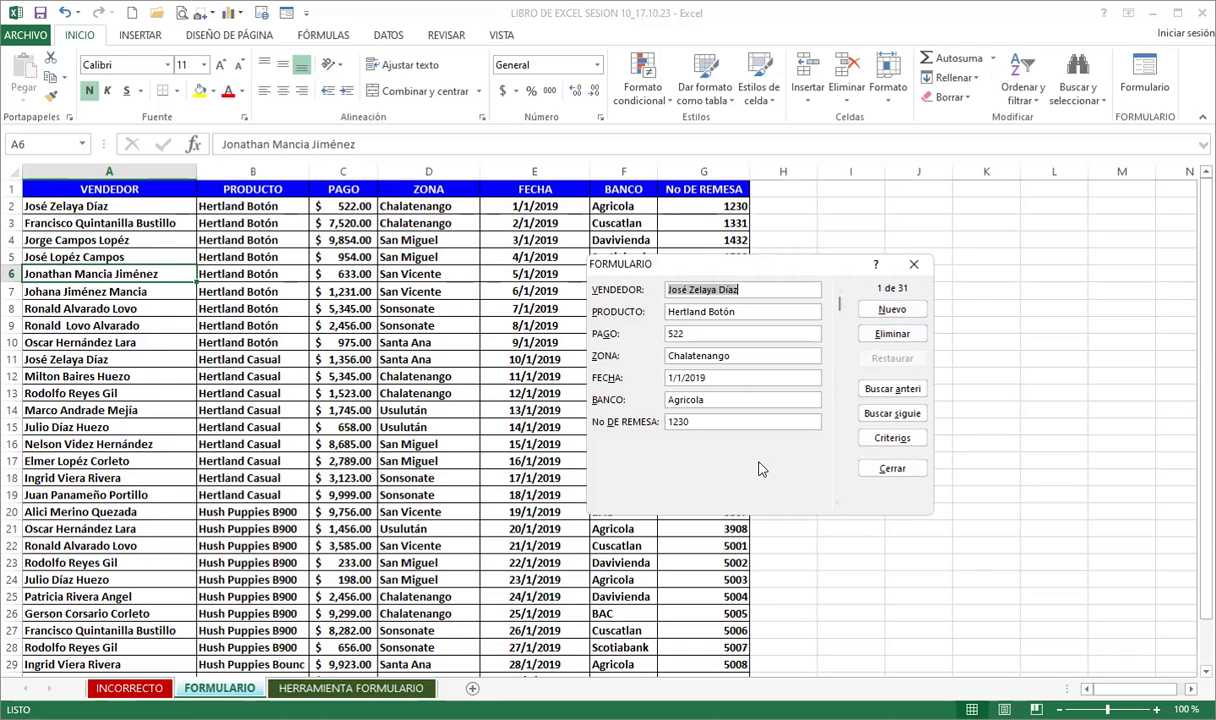
# - Advance past all 31 records in the form to a blank 'Nuevo registro' entry
pyautogui.click(839, 504)
pyautogui.click(839, 504)
pyautogui.doubleClick(839, 503)
pyautogui.doubleClick(839, 503)
pyautogui.doubleClick(839, 503)
pyautogui.click(839, 503)
pyautogui.doubleClick(839, 504)
pyautogui.doubleClick(839, 504)
pyautogui.click(839, 504)
pyautogui.doubleClick(839, 504)
pyautogui.doubleClick(839, 504)
pyautogui.doubleClick(839, 505)
pyautogui.doubleClick(839, 505)
pyautogui.click(839, 505)
pyautogui.doubleClick(839, 505)
pyautogui.doubleClick(839, 505)
pyautogui.click(839, 505)
pyautogui.click(839, 505)
pyautogui.click(839, 505)
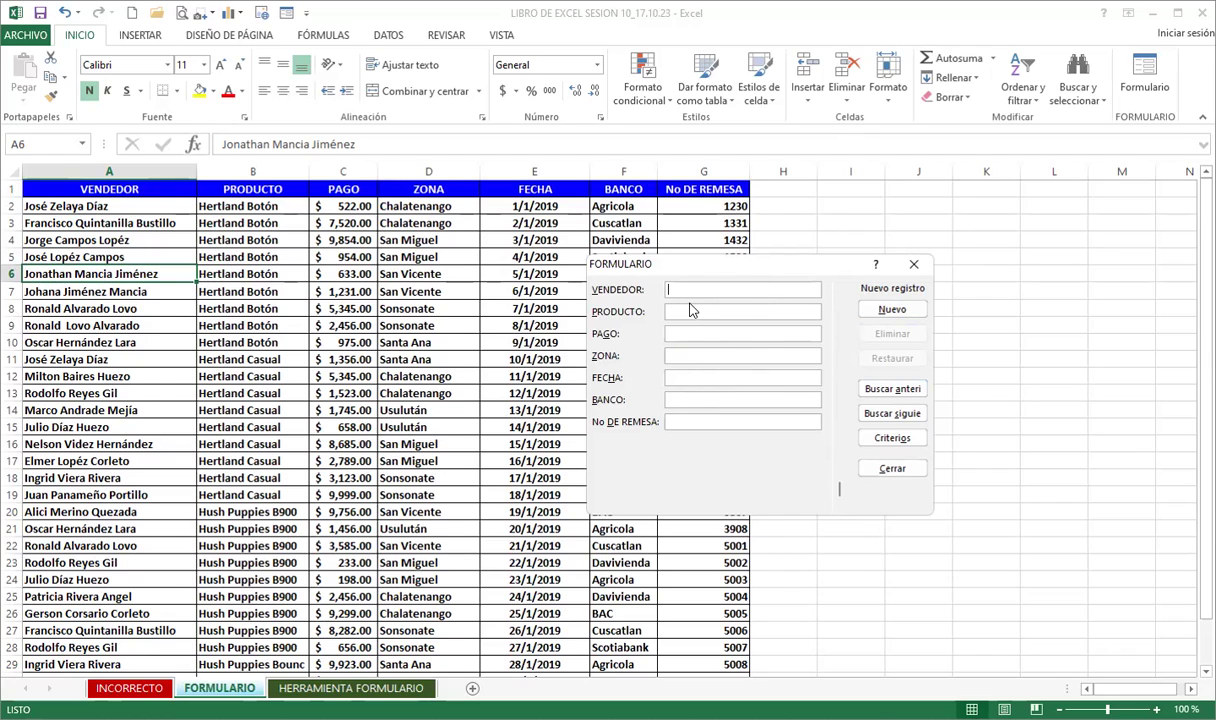
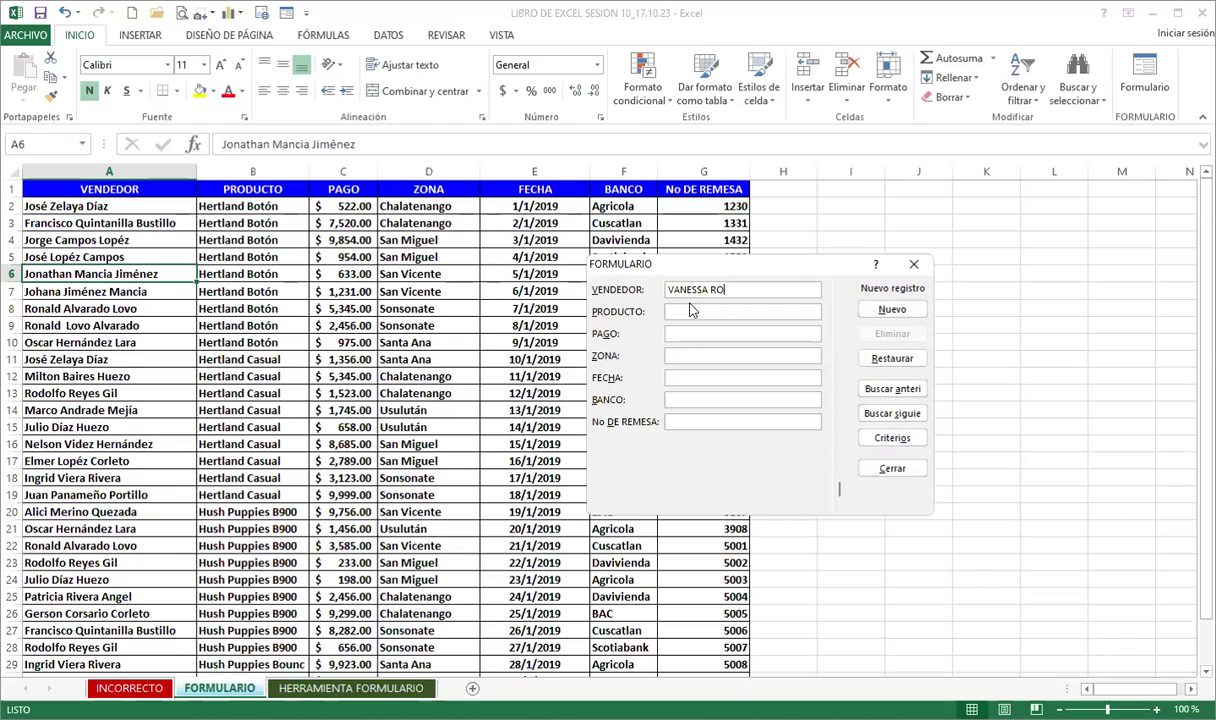
# - Enter the seller's name, product HERTLAND, payment 500, zone SANTA ANA and date 12/5/2023
pyautogui.write('HERTLA')
pyautogui.write('ND')
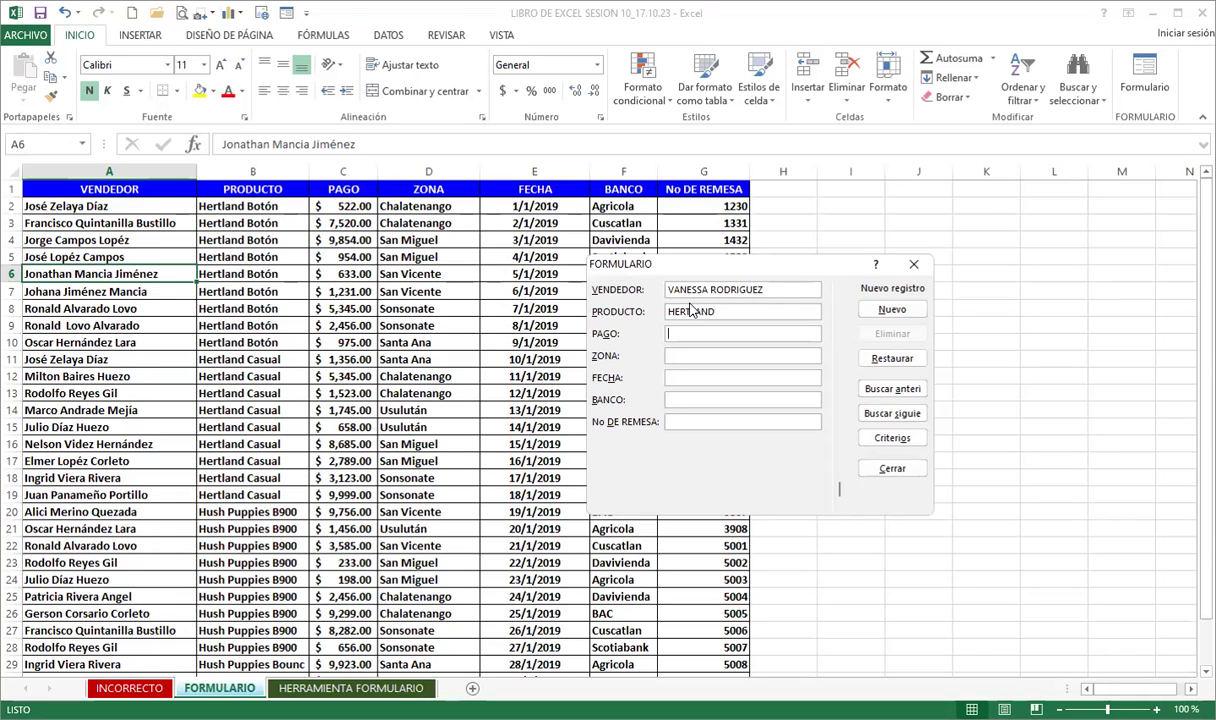
pyautogui.write('00')
pyautogui.press('BackSpace')
pyautogui.write('NR')
pyautogui.write('TA ANA')
pyautogui.press('Tab')
pyautogui.write('12/58')
pyautogui.write('/2023')
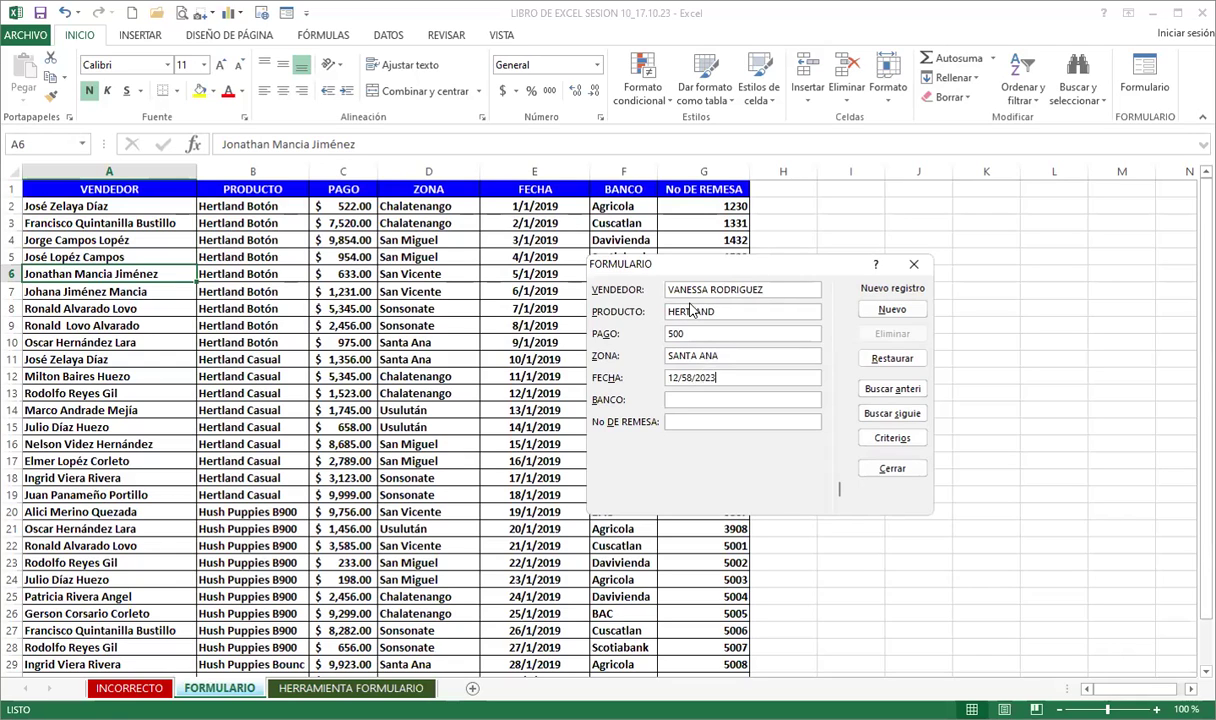
pyautogui.click(688, 377)
pyautogui.press('BackSpace')
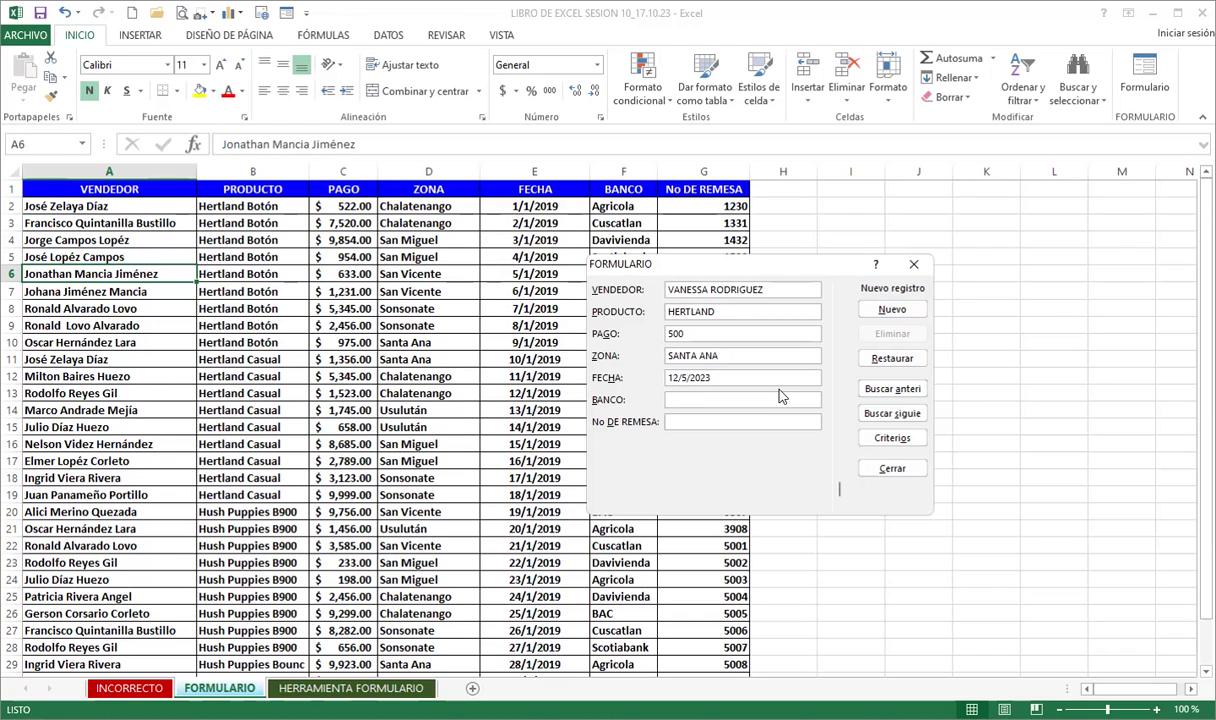
# - Enter bank AGRICOLA and remittance number 5012, then add the record to the table
pyautogui.write('AGRICL')
pyautogui.press('BackSpace')
pyautogui.write('OL')
pyautogui.press('Tab')
pyautogui.click(714, 399)
pyautogui.click(694, 422)
pyautogui.write('125')
pyautogui.press('BackSpace')
pyautogui.press('BackSpace')
pyautogui.press('BackSpace')
pyautogui.write('12')
pyautogui.press('Return')
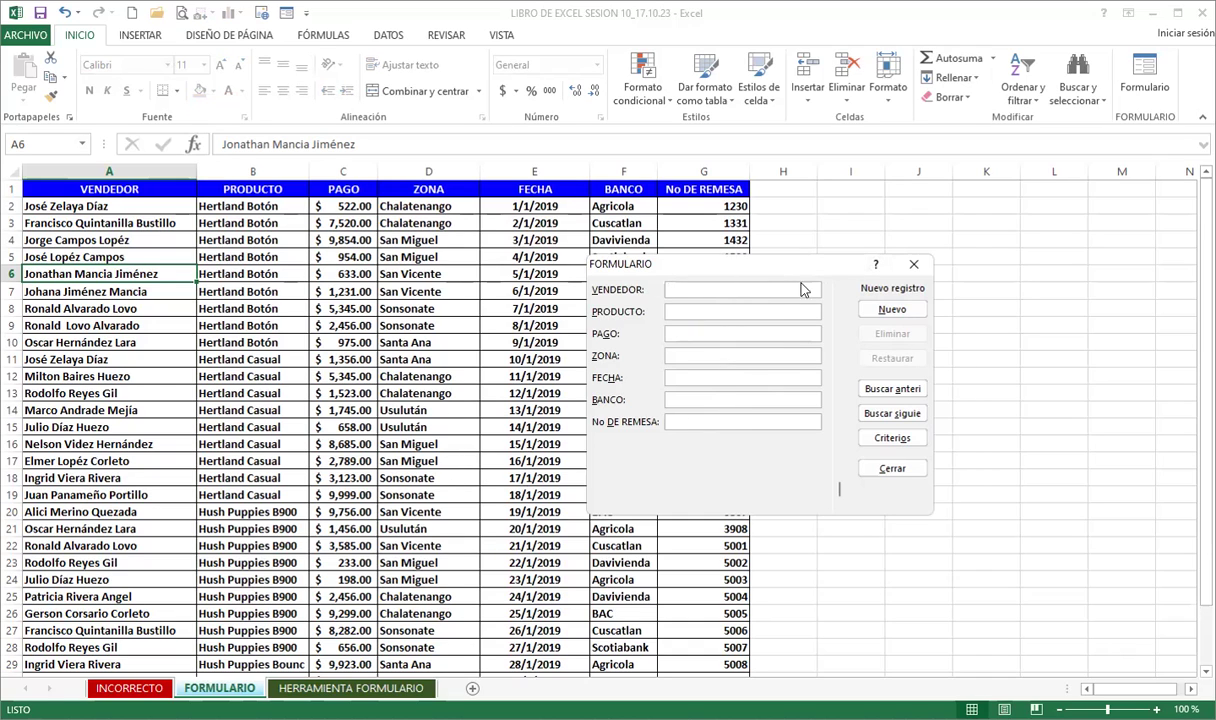
# - Close the form and check the new HERTLAND record in row 33, then scroll back up
pyautogui.click(913, 264)
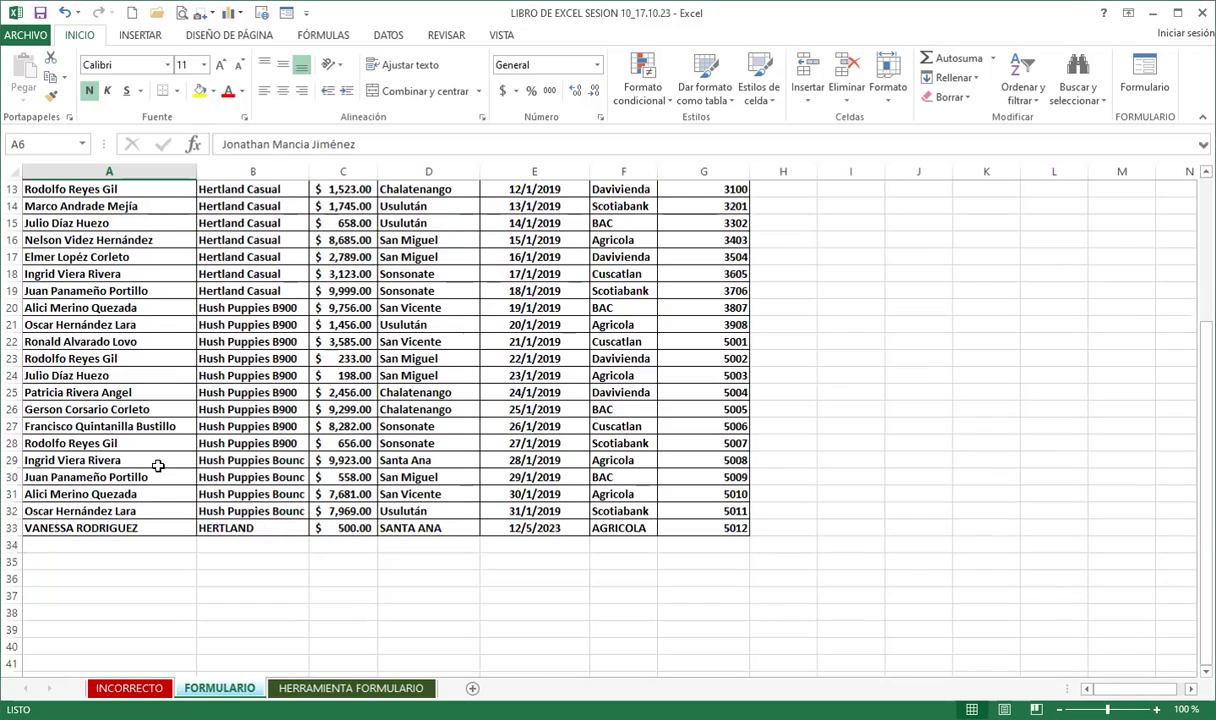
pyautogui.click(70, 530)
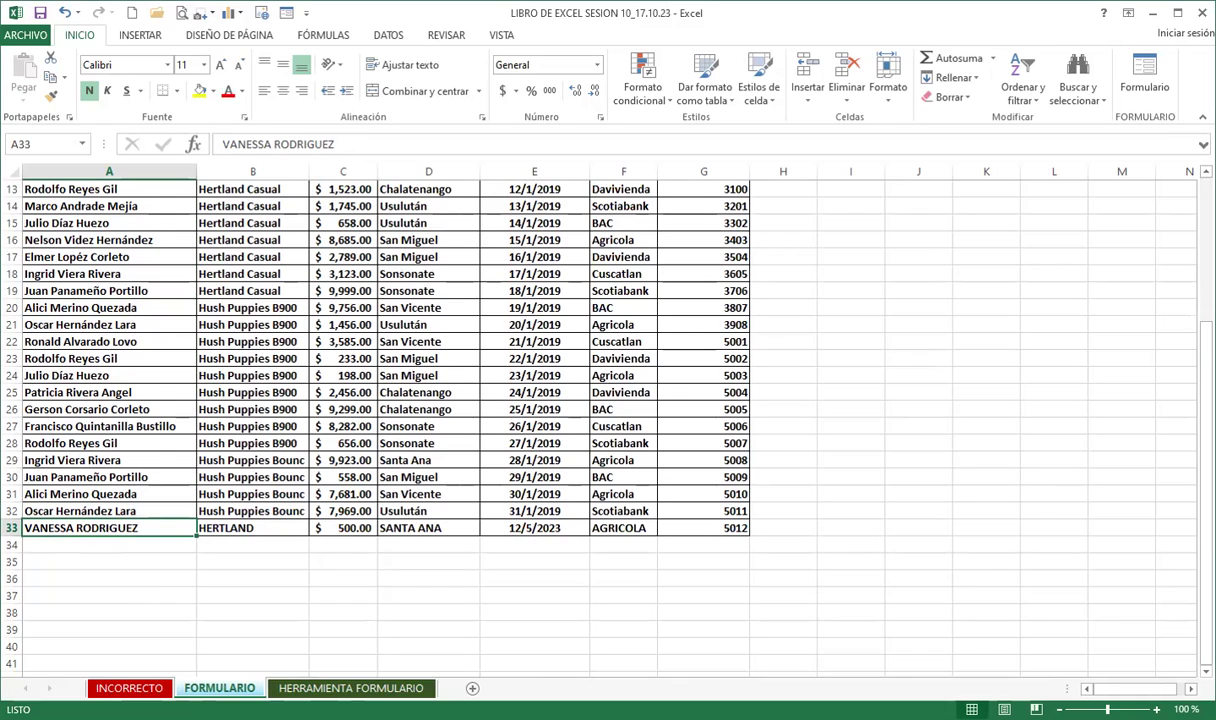
pyautogui.click(111, 545)
pyautogui.click(115, 291)
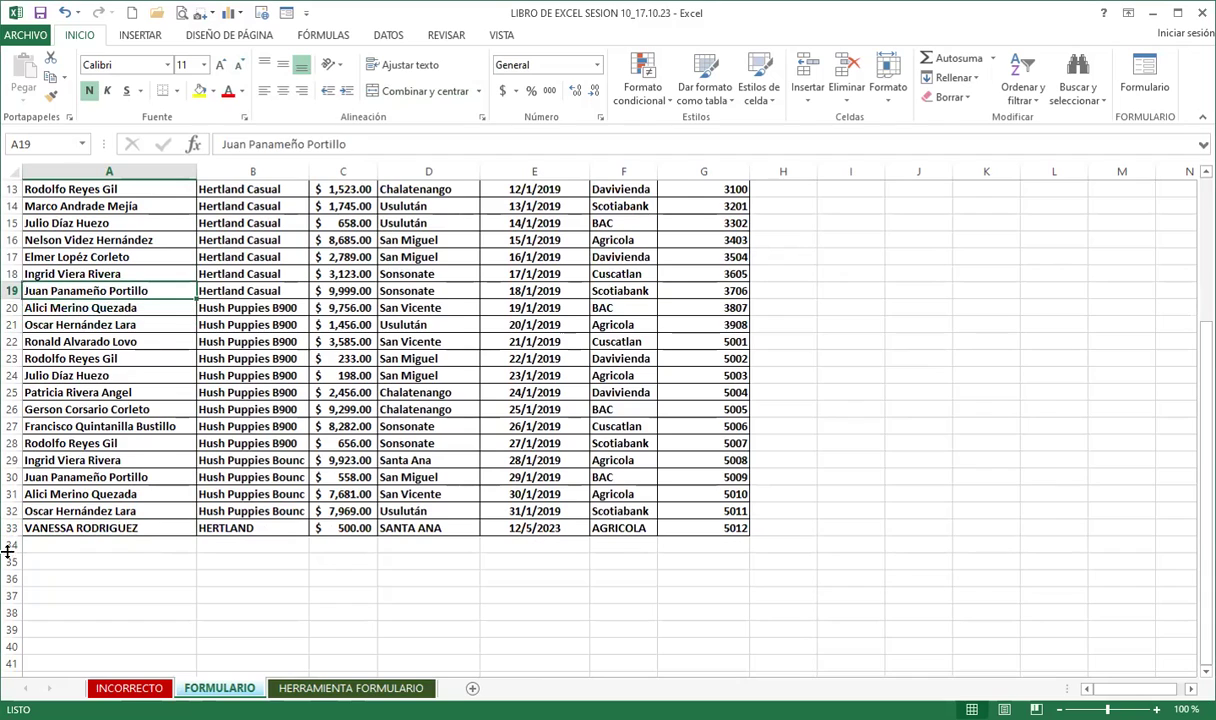
pyautogui.click(60, 545)
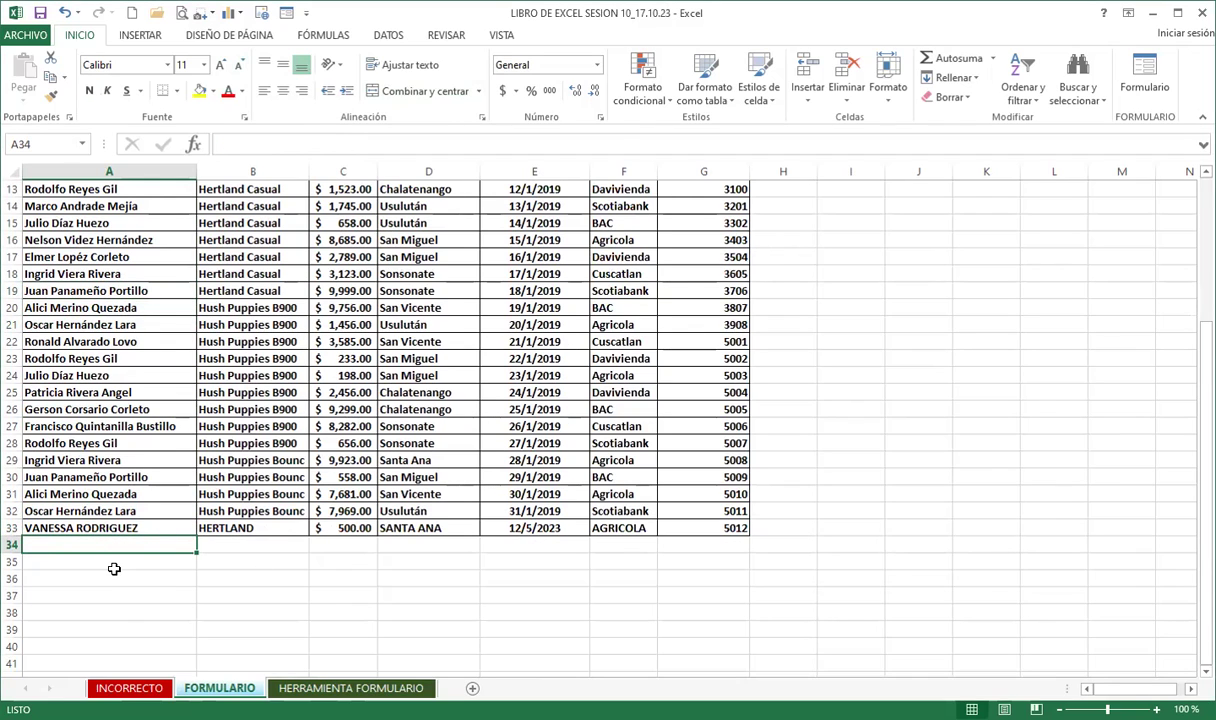
pyautogui.scroll(4, 128, 412)
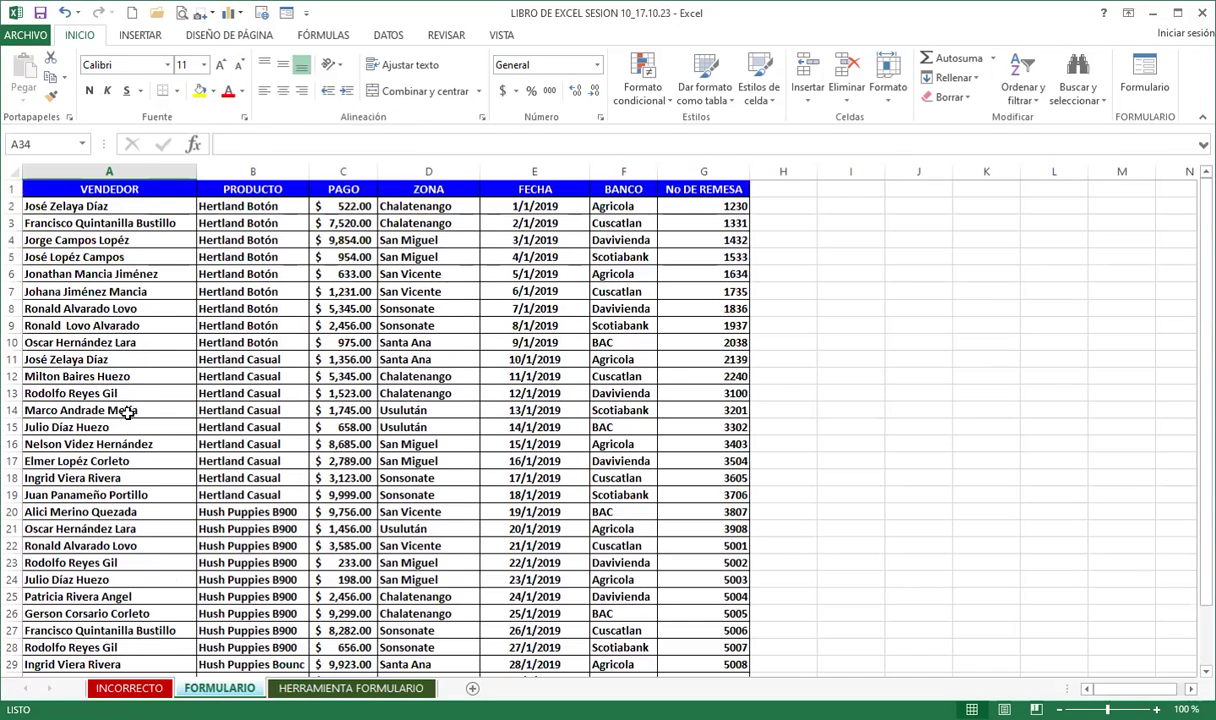
pyautogui.click(122, 393)
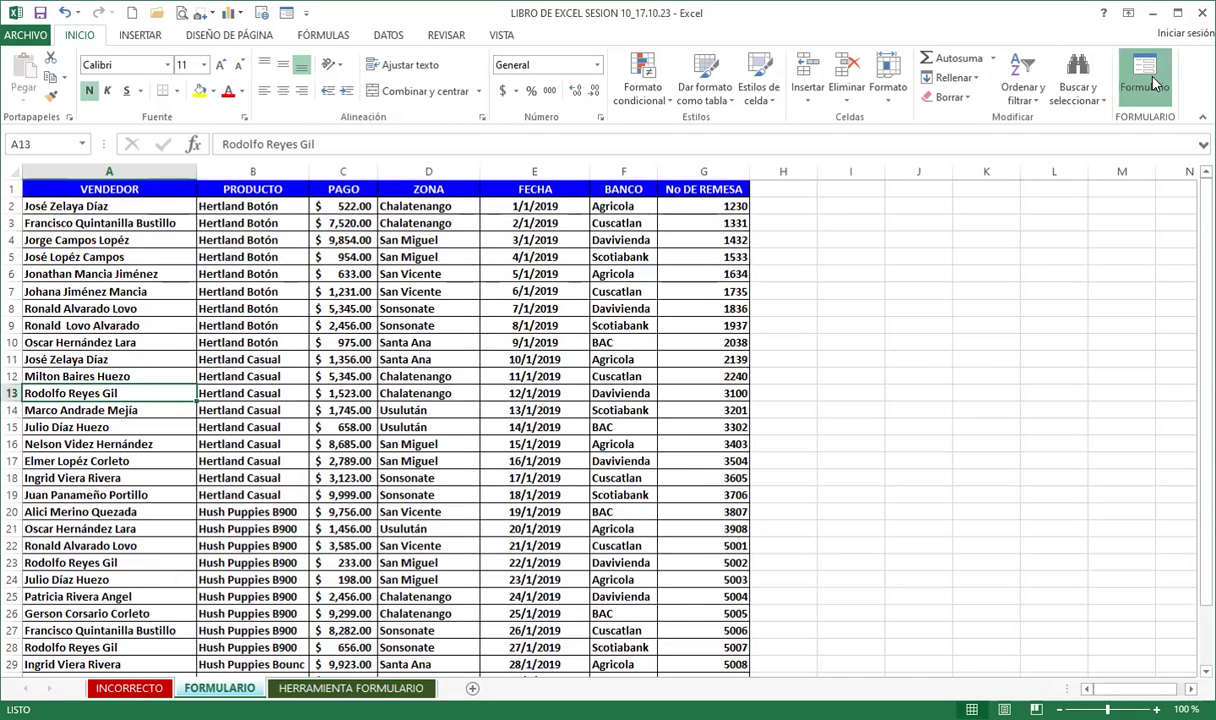
pyautogui.click(1146, 78)
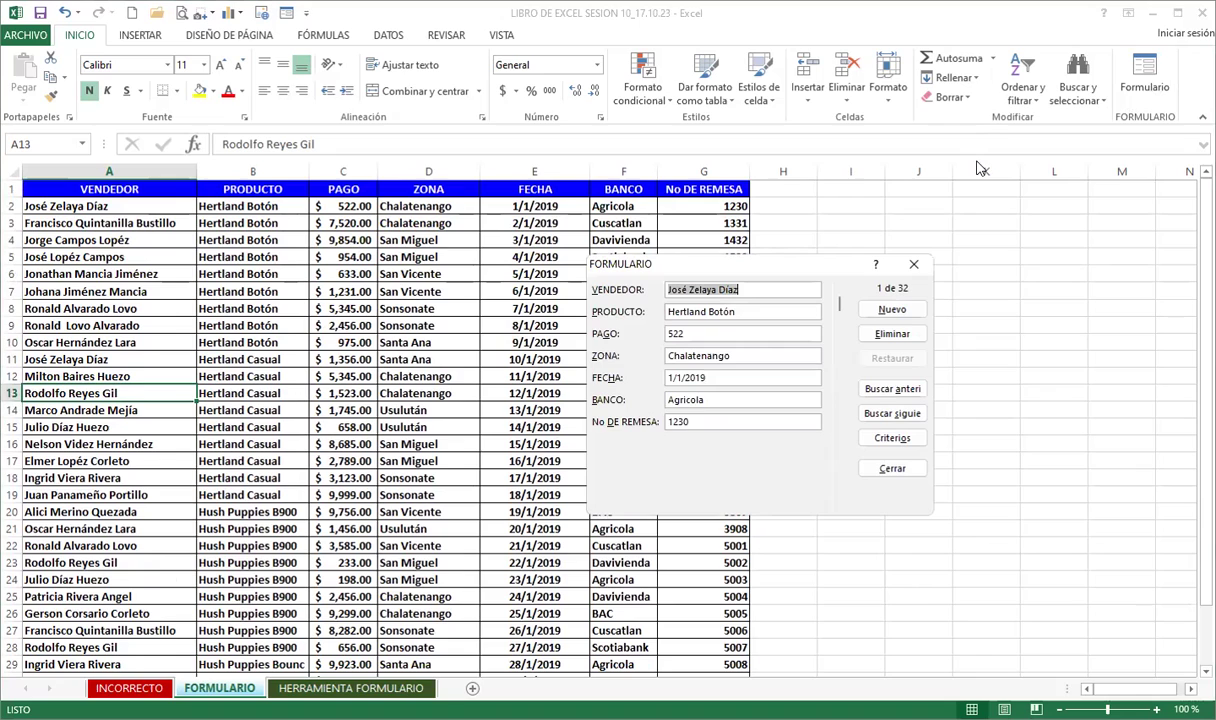
pyautogui.click(880, 312)
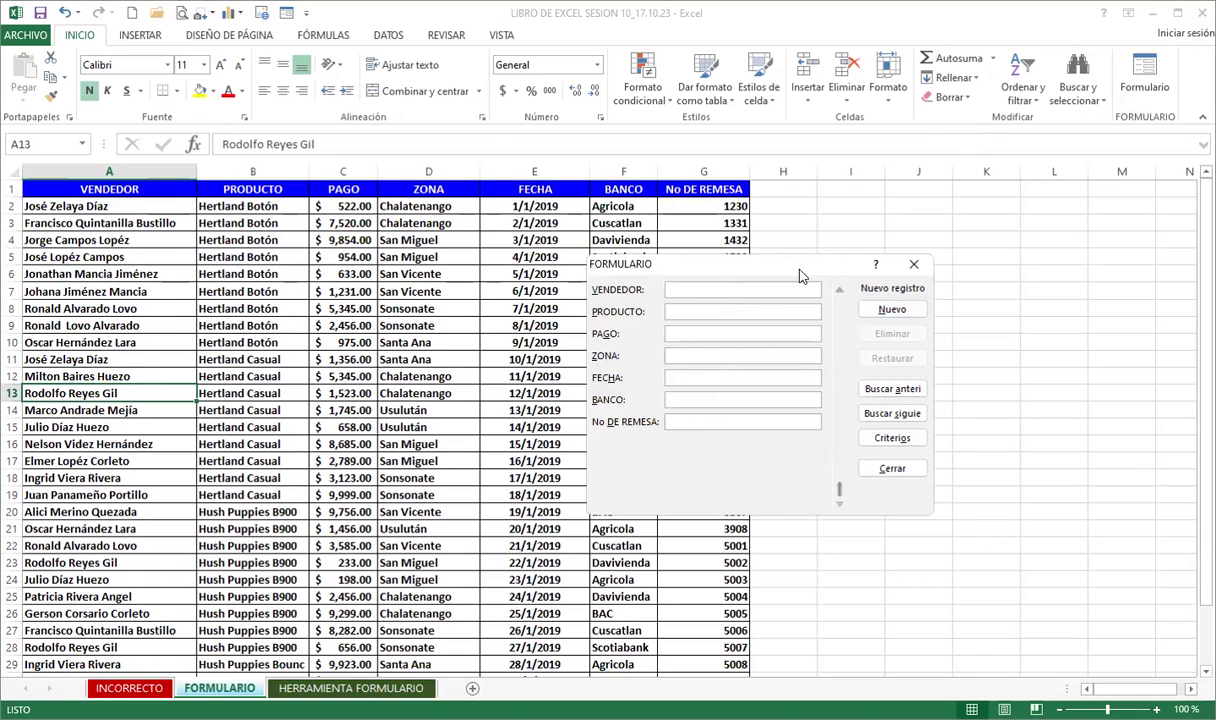
pyautogui.moveTo(620, 263); pyautogui.dragTo(192, 215)
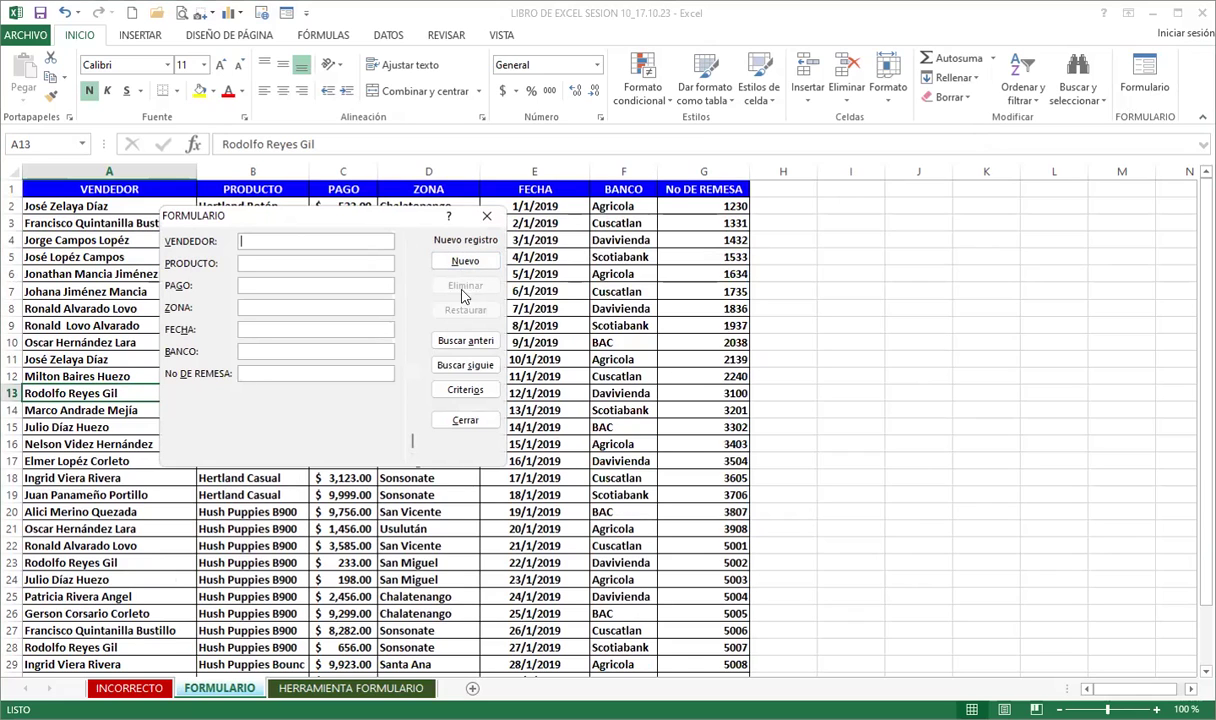
pyautogui.click(452, 340)
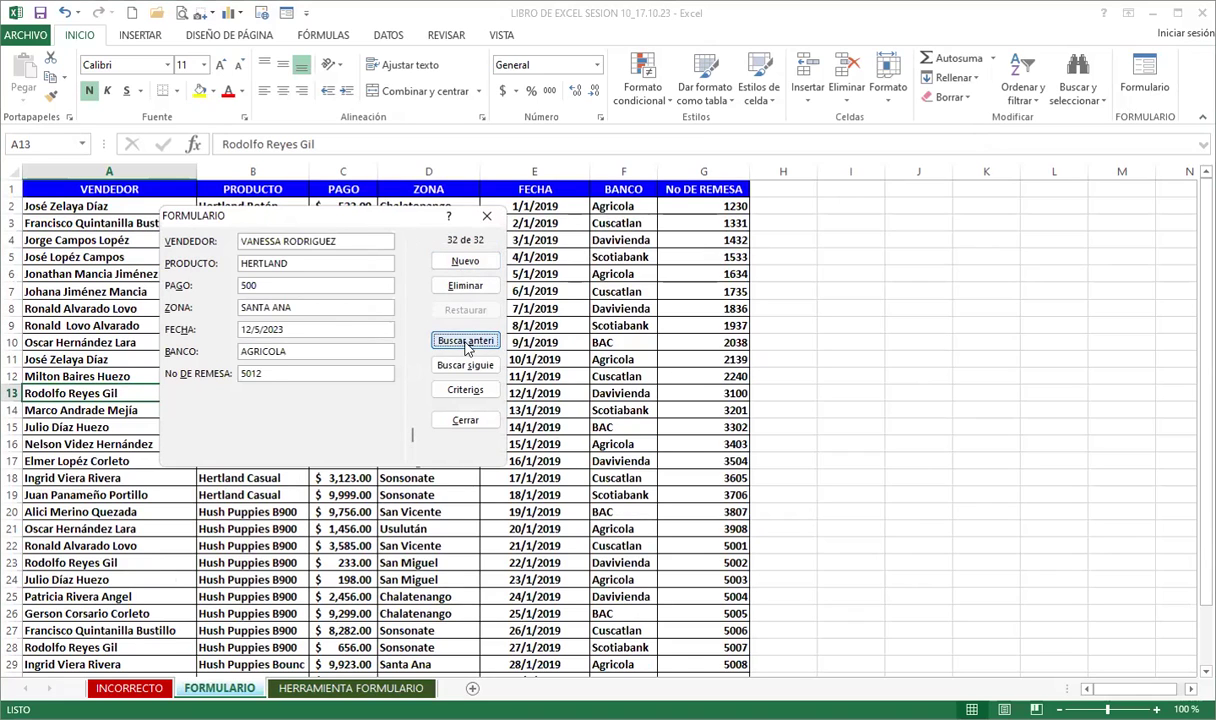
pyautogui.press('Tab')
pyautogui.click(461, 342)
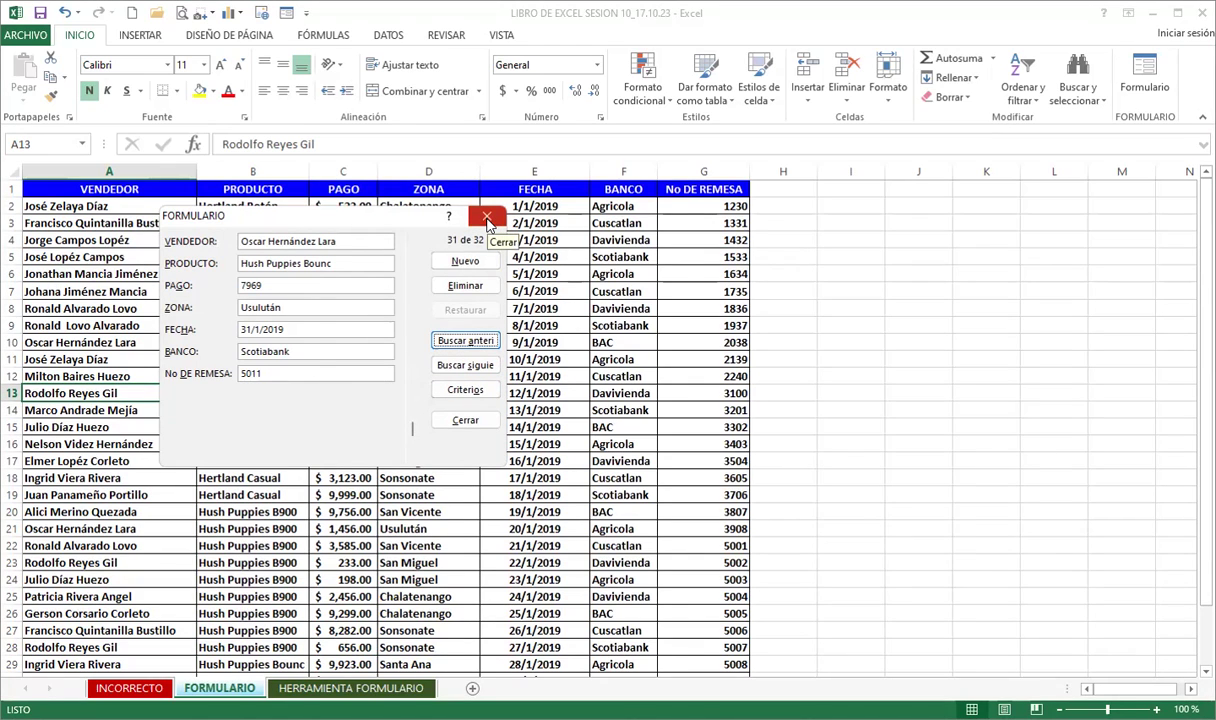
pyautogui.click(487, 218)
pyautogui.click(110, 403)
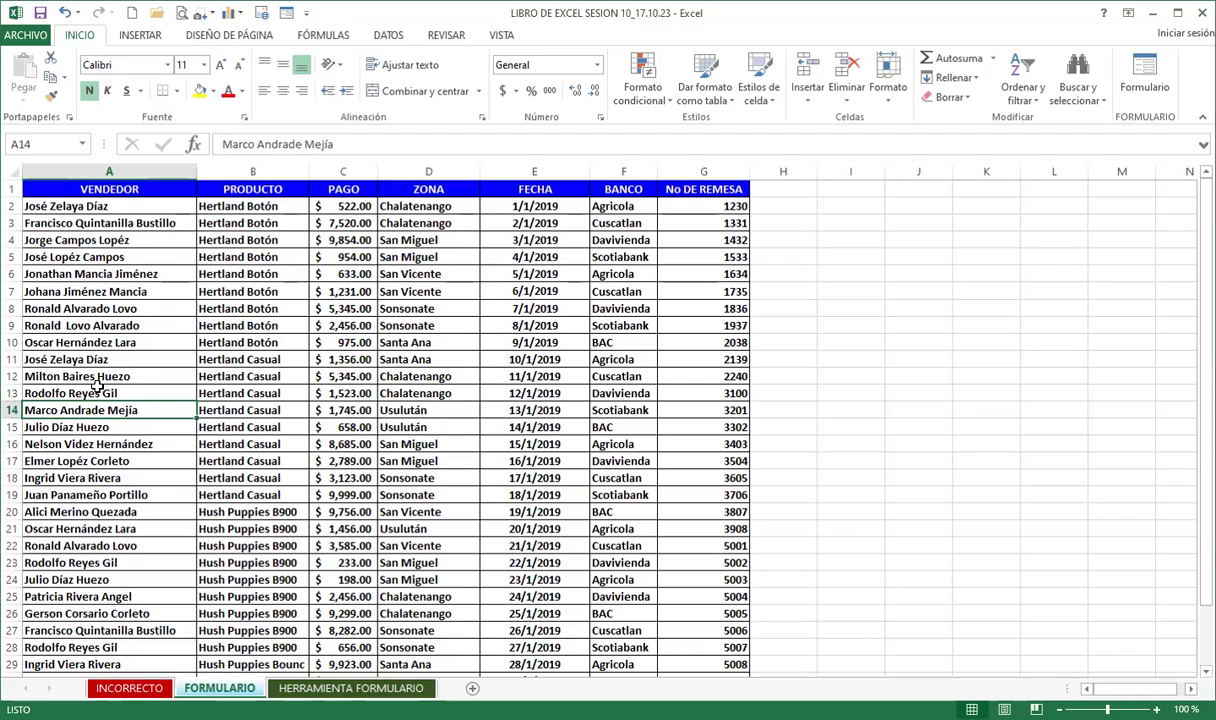
# - Check the last record in row 33, then insert an empty row at row 8 via Insertar
pyautogui.scroll(-5, 155, 330)
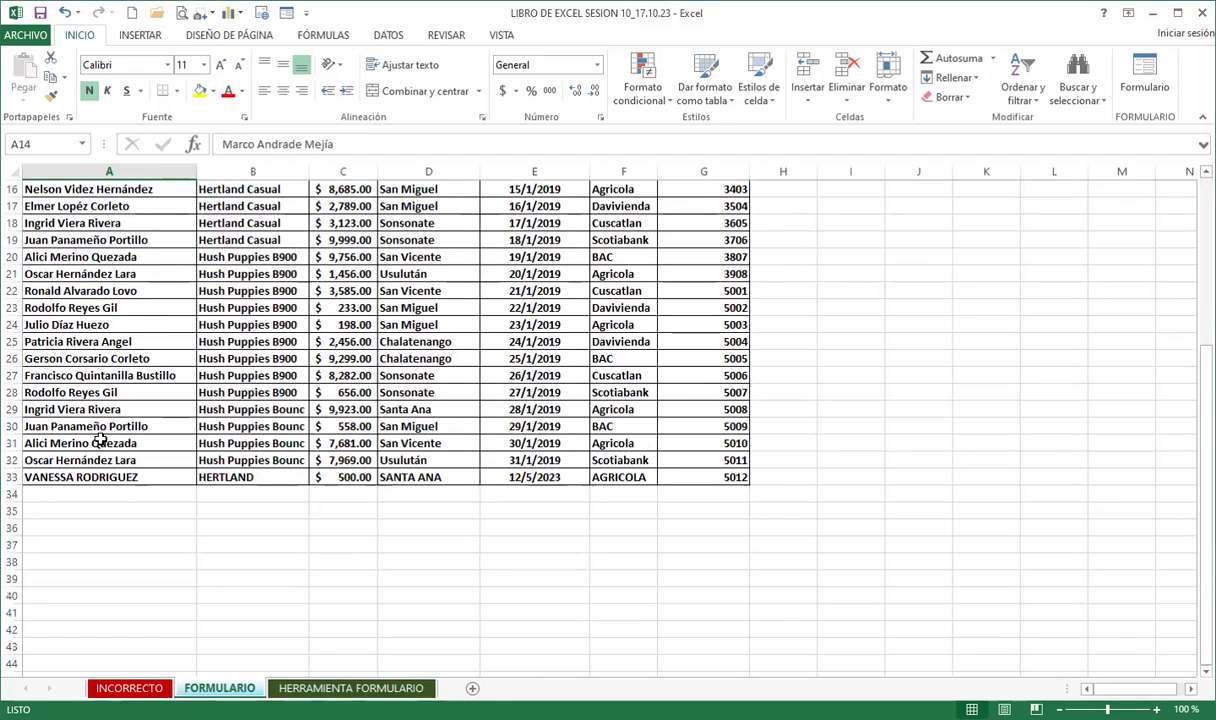
pyautogui.click(83, 477)
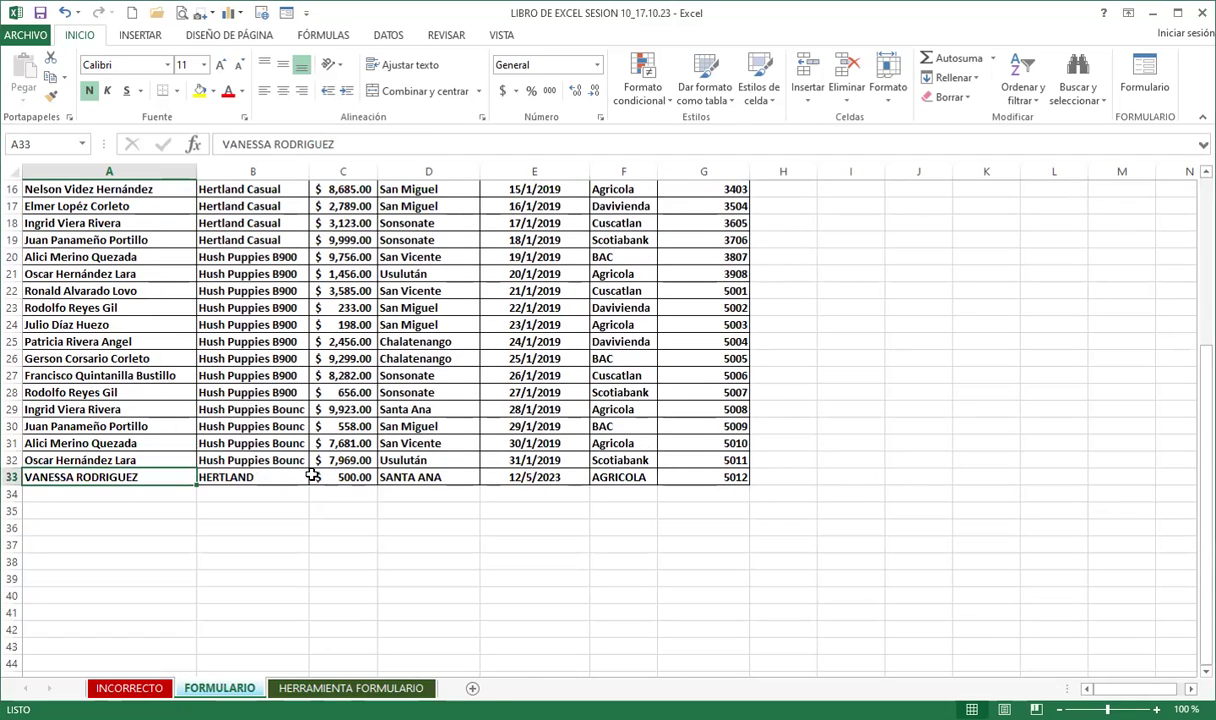
pyautogui.scroll(5, 90, 455)
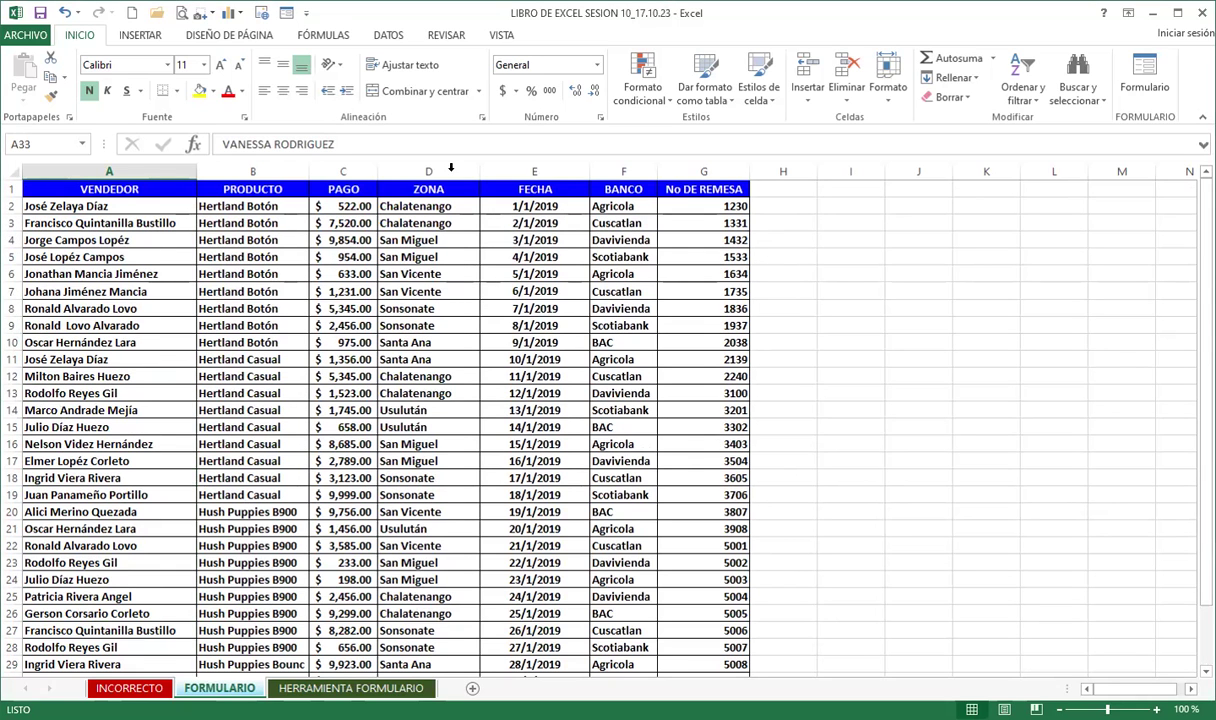
pyautogui.click(13, 308)
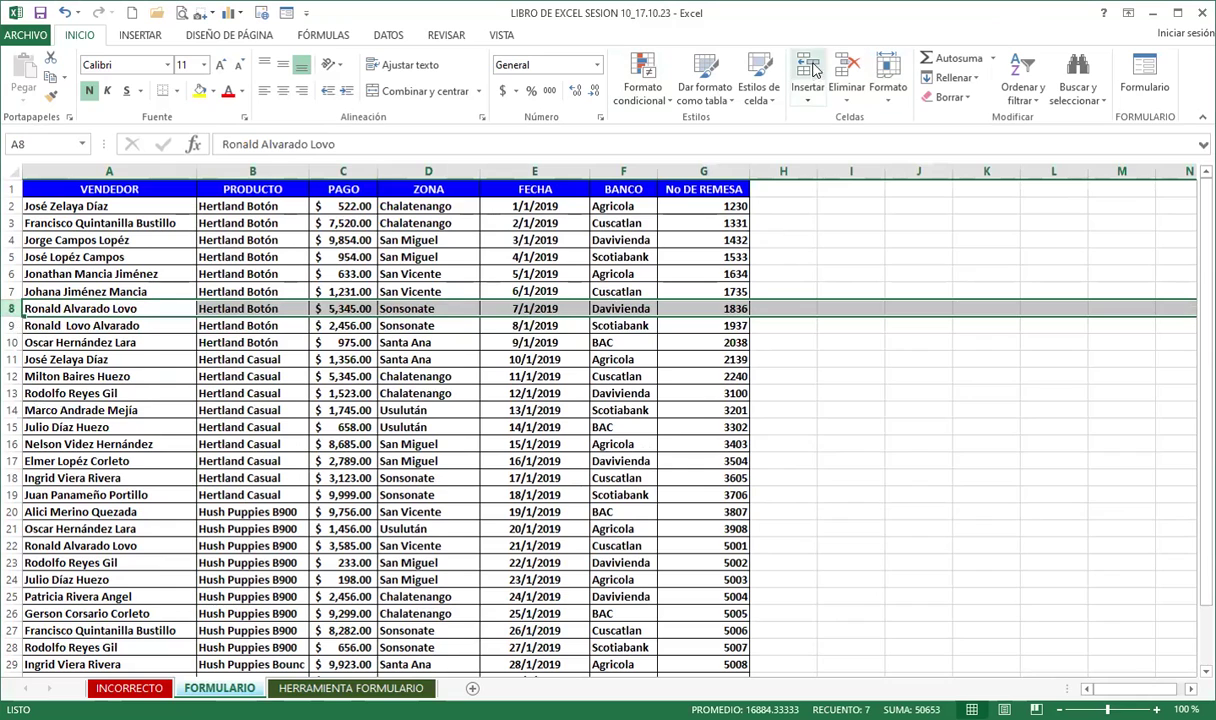
pyautogui.click(808, 70)
pyautogui.click(100, 308)
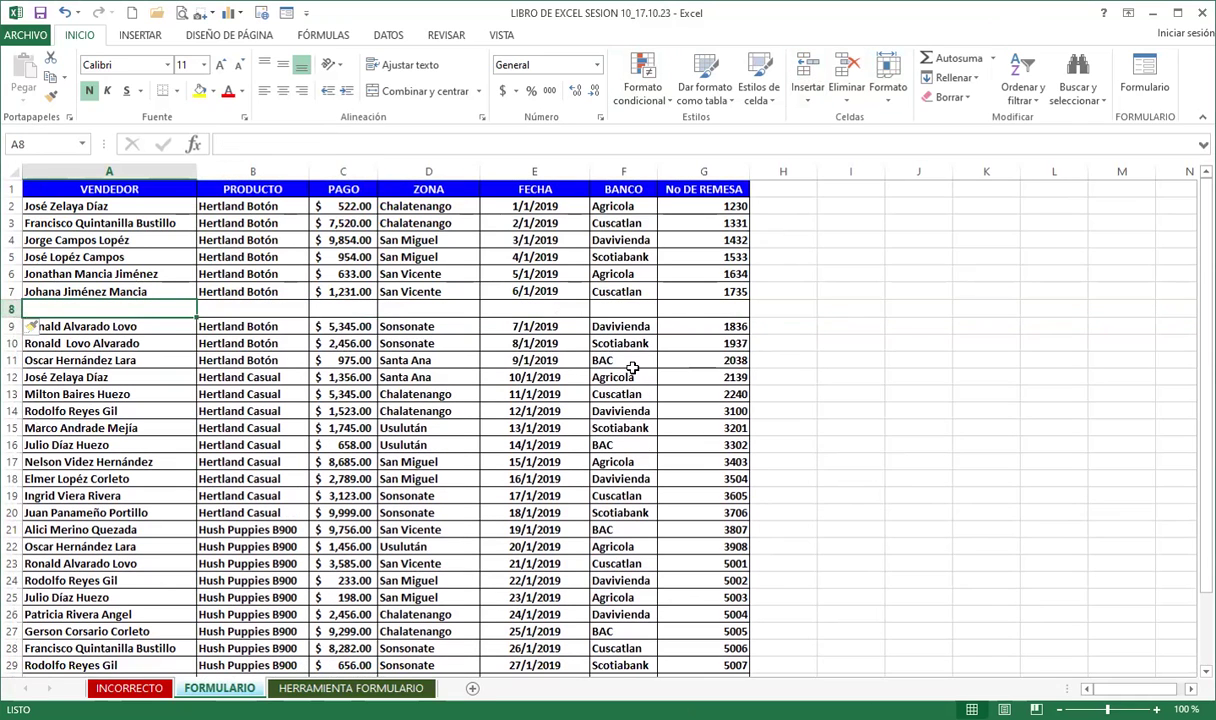
pyautogui.click(110, 290)
pyautogui.click(100, 308)
pyautogui.click(72, 219)
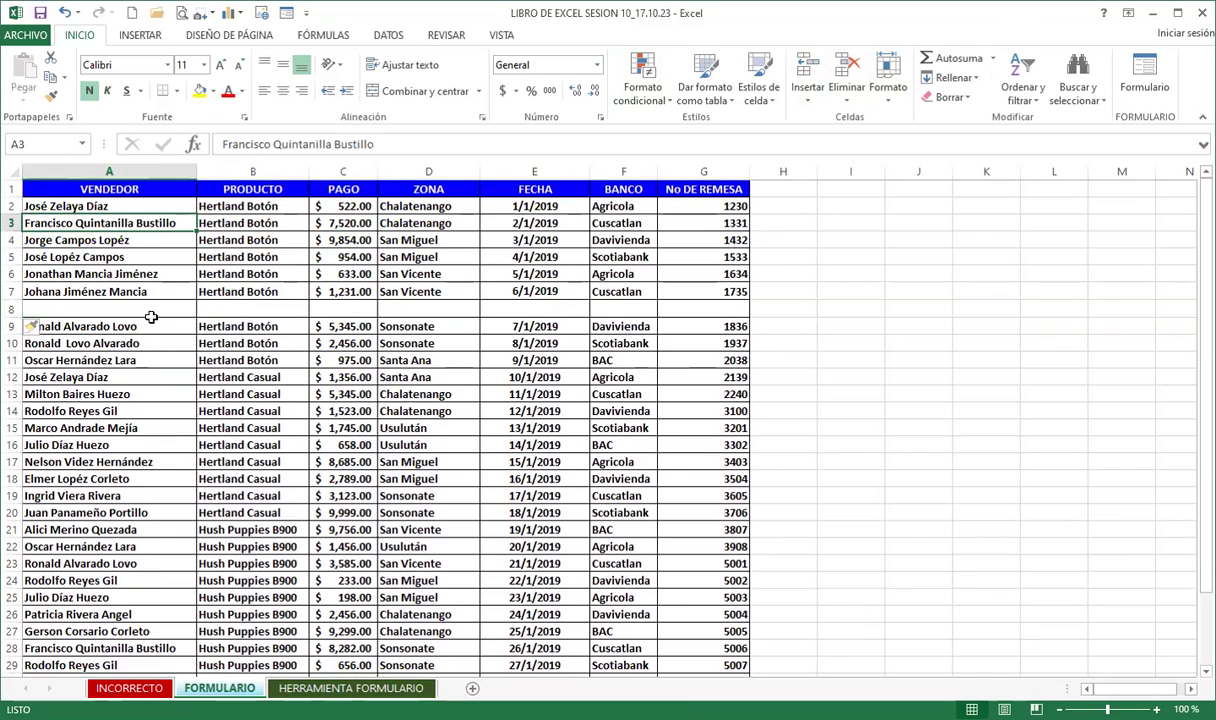
# - Open the data form, move it aside, and step to a blank new record
pyautogui.click(1144, 78)
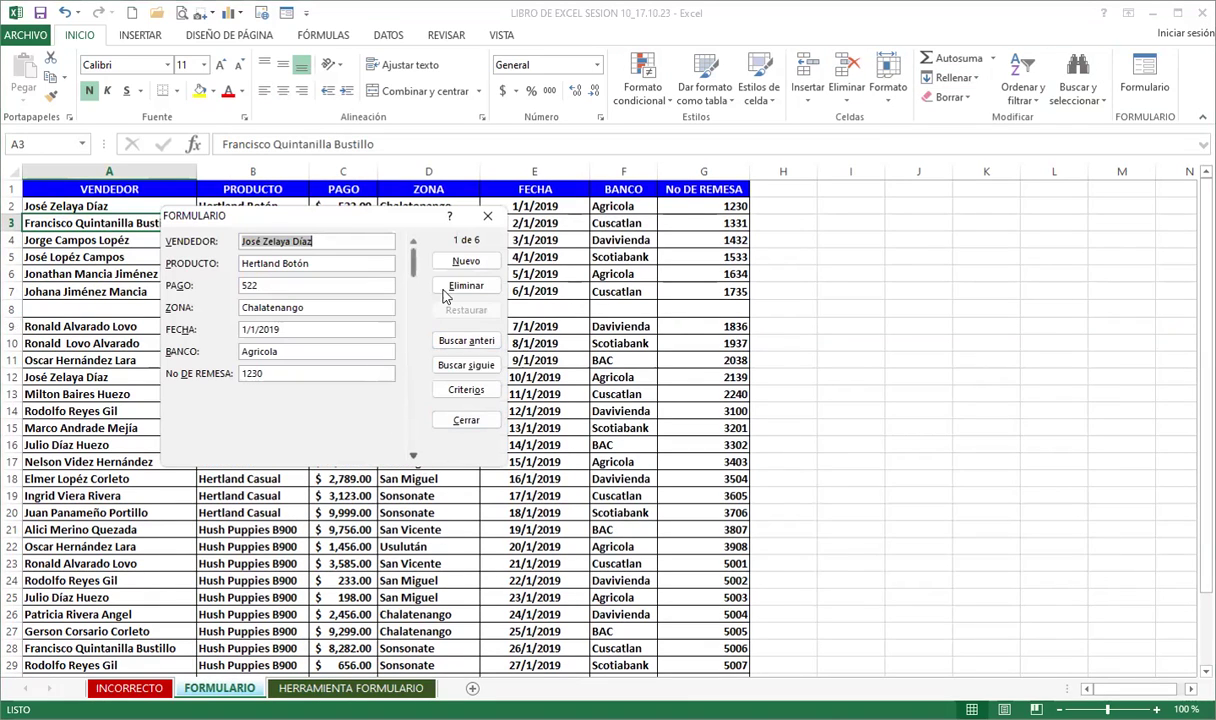
pyautogui.moveTo(411, 459); pyautogui.dragTo(781, 479)
pyautogui.click(781, 477)
pyautogui.click(781, 477)
pyautogui.click(781, 477)
pyautogui.click(781, 477)
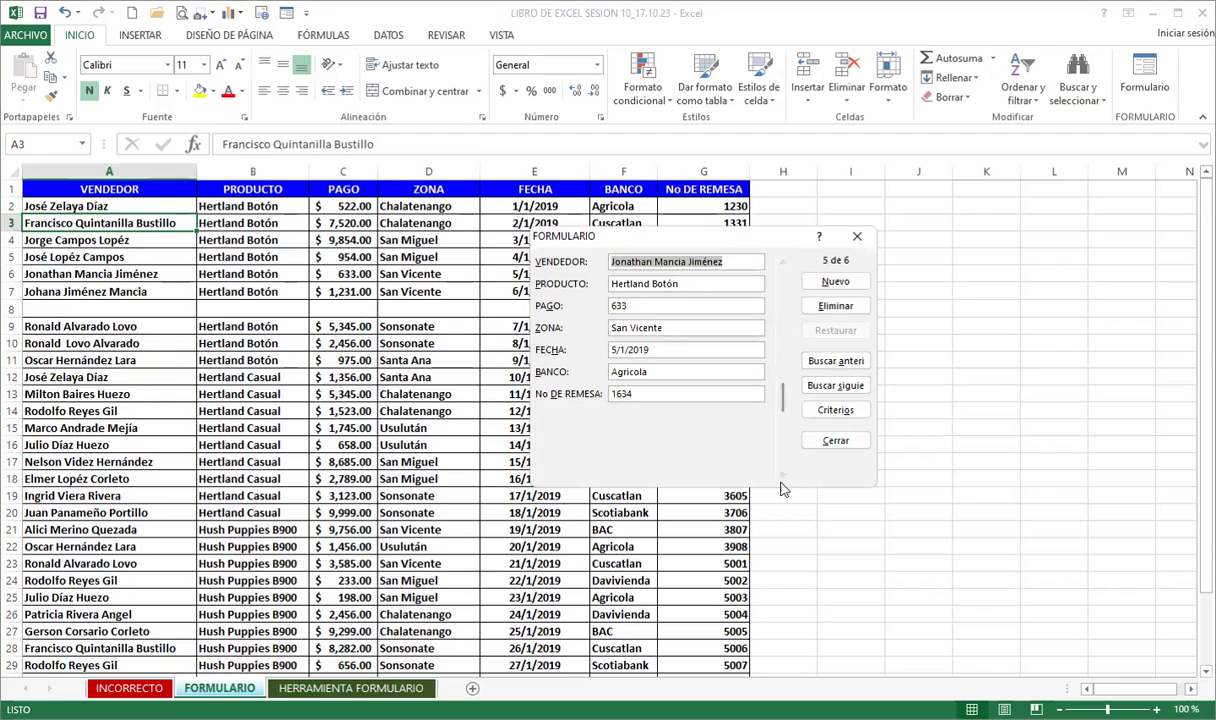
pyautogui.click(782, 477)
pyautogui.click(782, 477)
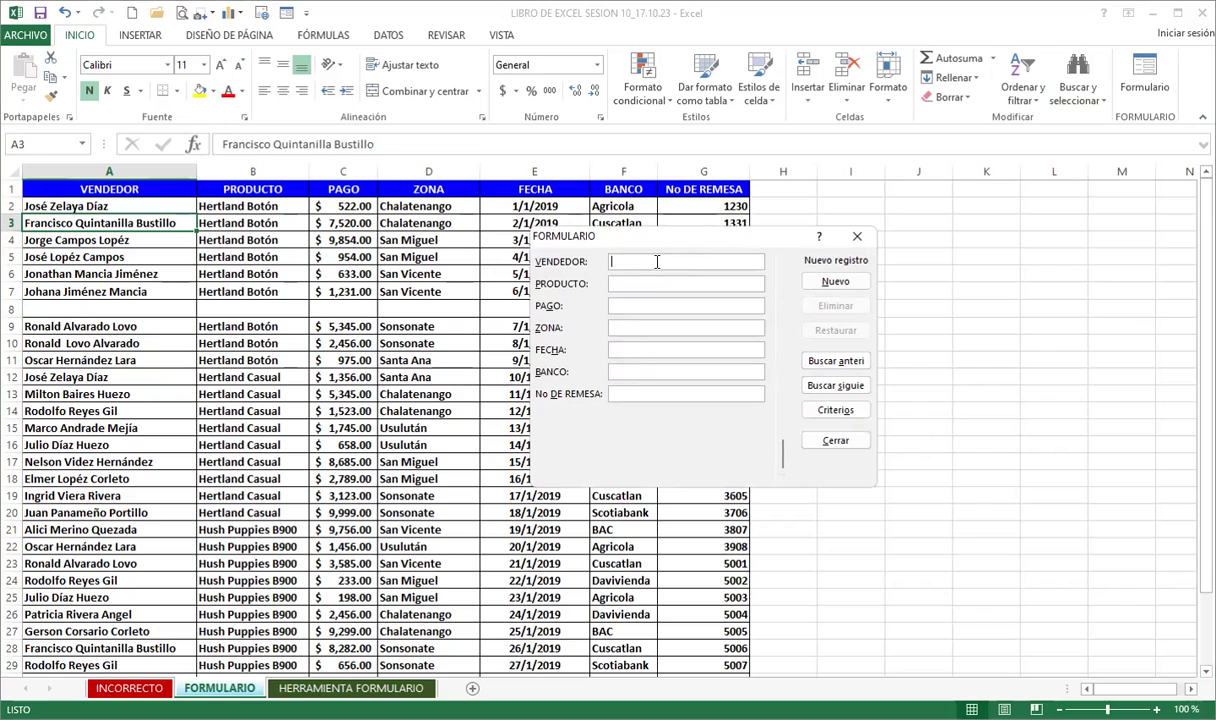
# - Enter the seller's name, product BOTÓN and payment 530
pyautogui.press('Tab')
pyautogui.write('BTÓN')
pyautogui.press('Tab')
pyautogui.click(616, 284)
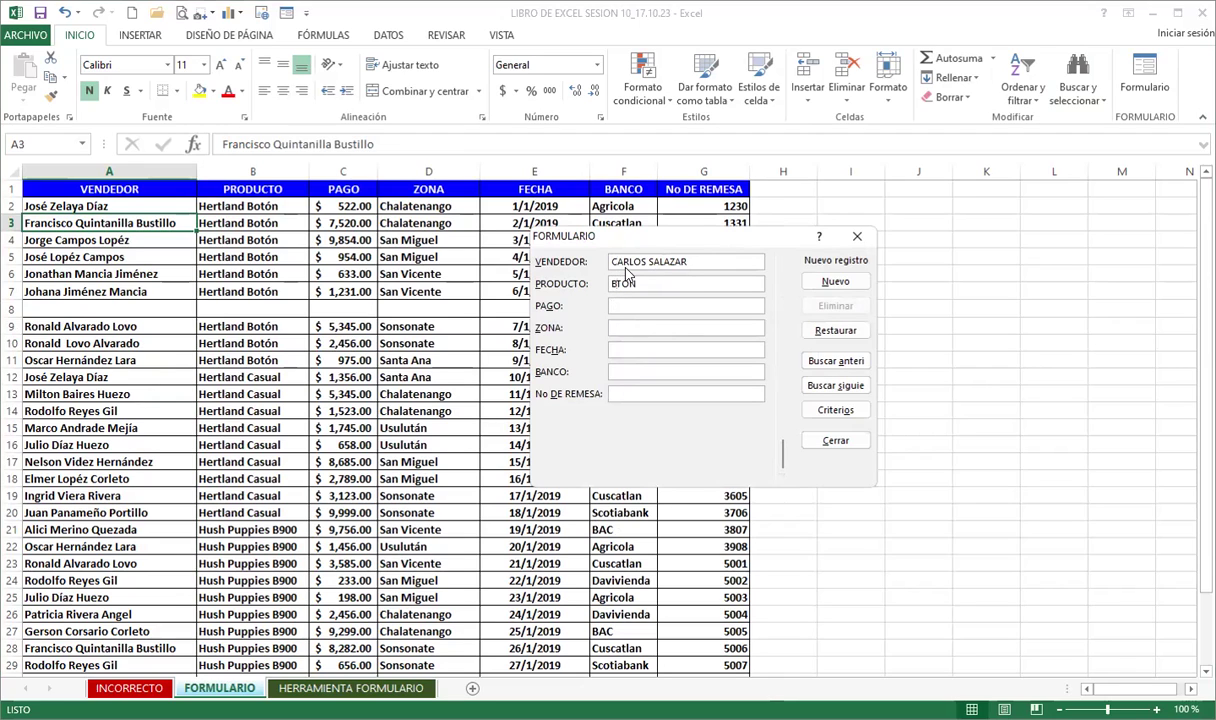
pyautogui.write('O')
pyautogui.click(628, 304)
pyautogui.write('5')
pyautogui.write('30')
pyautogui.press('Tab')
# - Enter zone SONSONATE, date 1/5/2023, bank AGRICOLA and remittance 1240, save, and close the form
pyautogui.write('SAN SAL')
pyautogui.press('BackSpace')
pyautogui.press('BackSpace')
pyautogui.press('BackSpace')
pyautogui.press('BackSpace')
pyautogui.press('BackSpace')
pyautogui.press('BackSpace')
pyautogui.write('O')
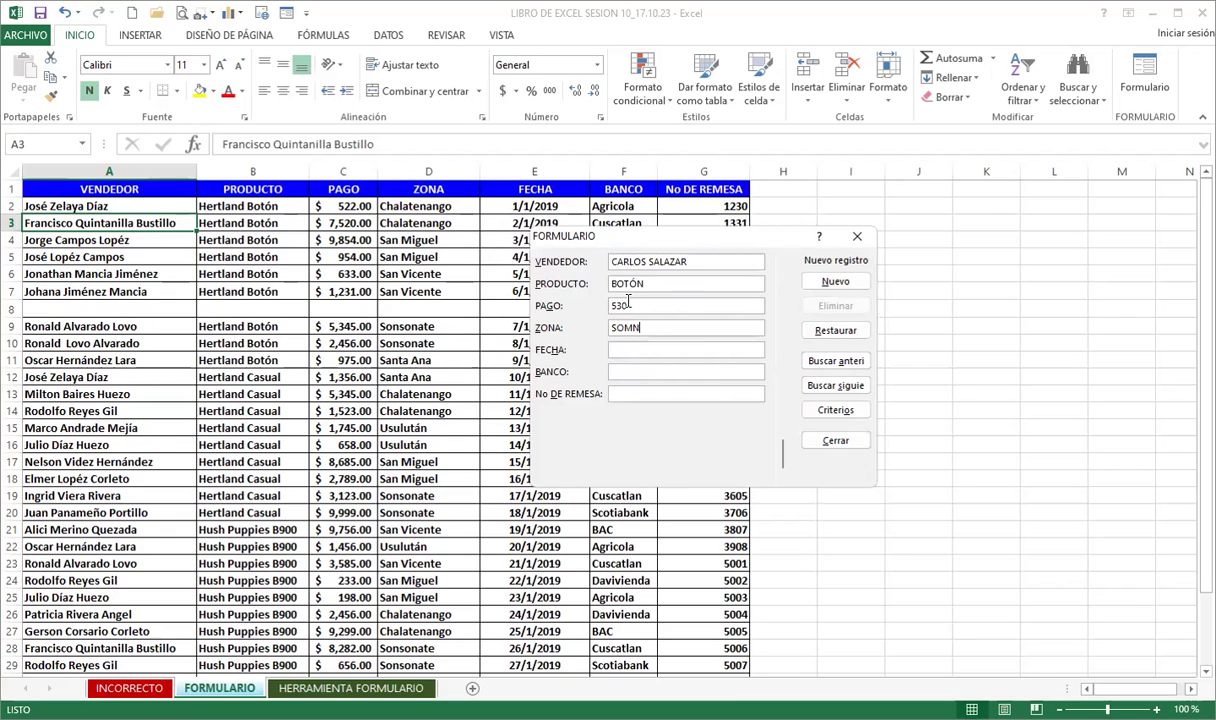
pyautogui.write('NSONAT')
pyautogui.write('E')
pyautogui.press('Tab')
pyautogui.write('1/')
pyautogui.write('5/20232')
pyautogui.press('BackSpace')
pyautogui.press('Tab')
pyautogui.write('AGRICOLA')
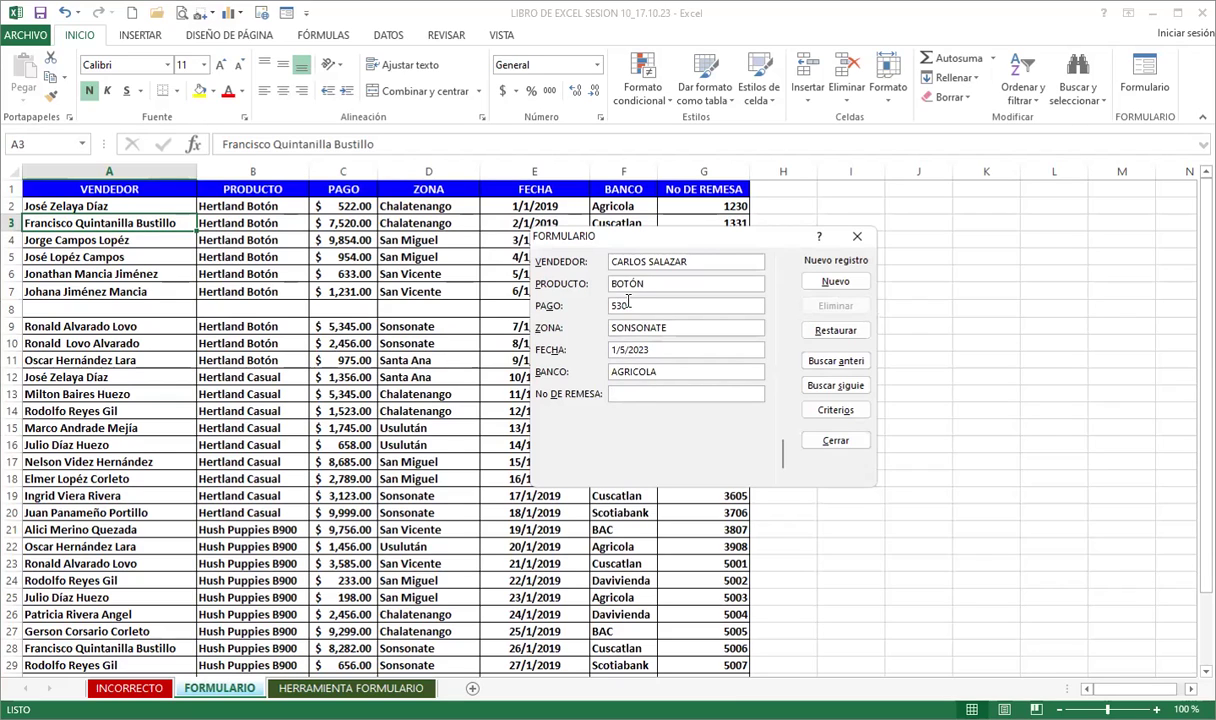
pyautogui.write('50')
pyautogui.press('BackSpace')
pyautogui.press('BackSpace')
pyautogui.write('122')
pyautogui.press('BackSpace')
pyautogui.write('40')
pyautogui.press('Return')
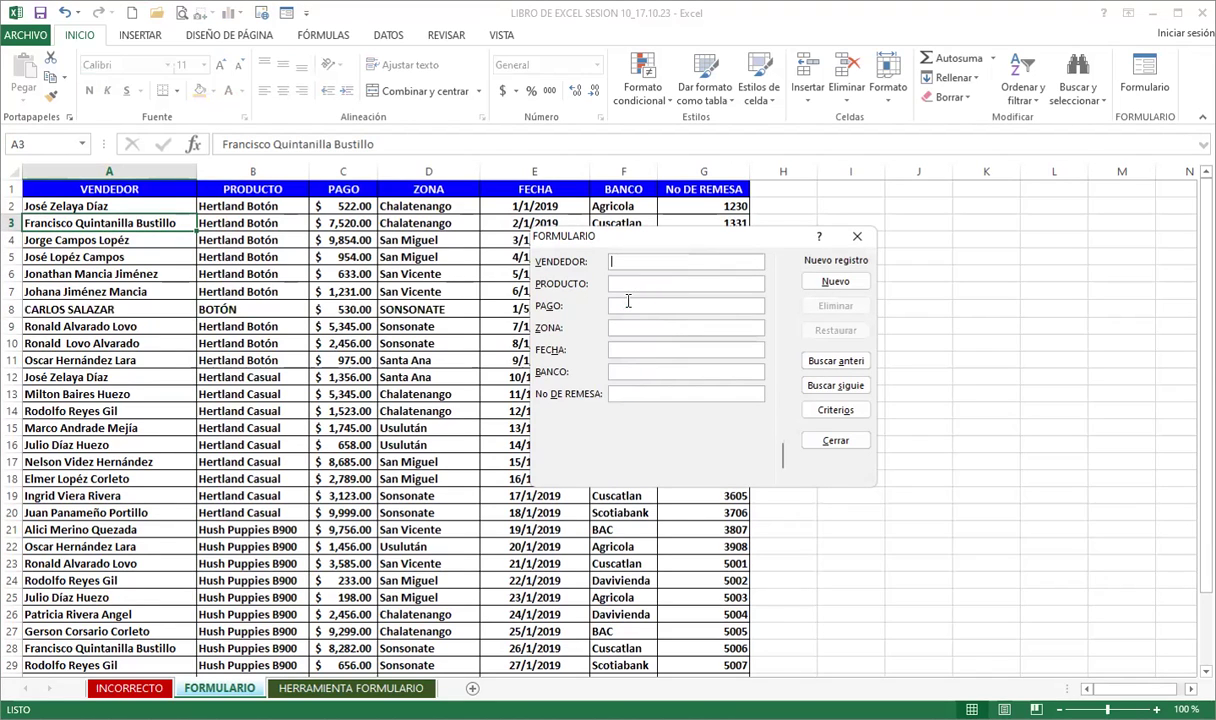
pyautogui.click(859, 237)
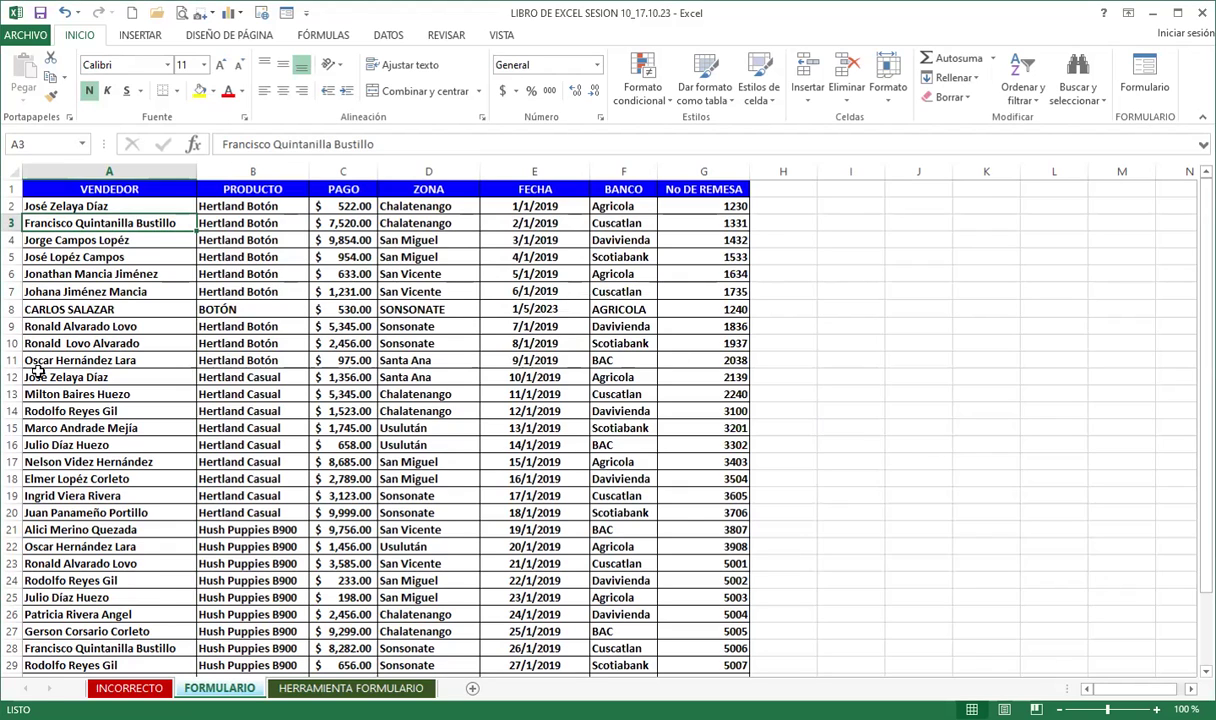
pyautogui.moveTo(12, 394); pyautogui.dragTo(12, 393)
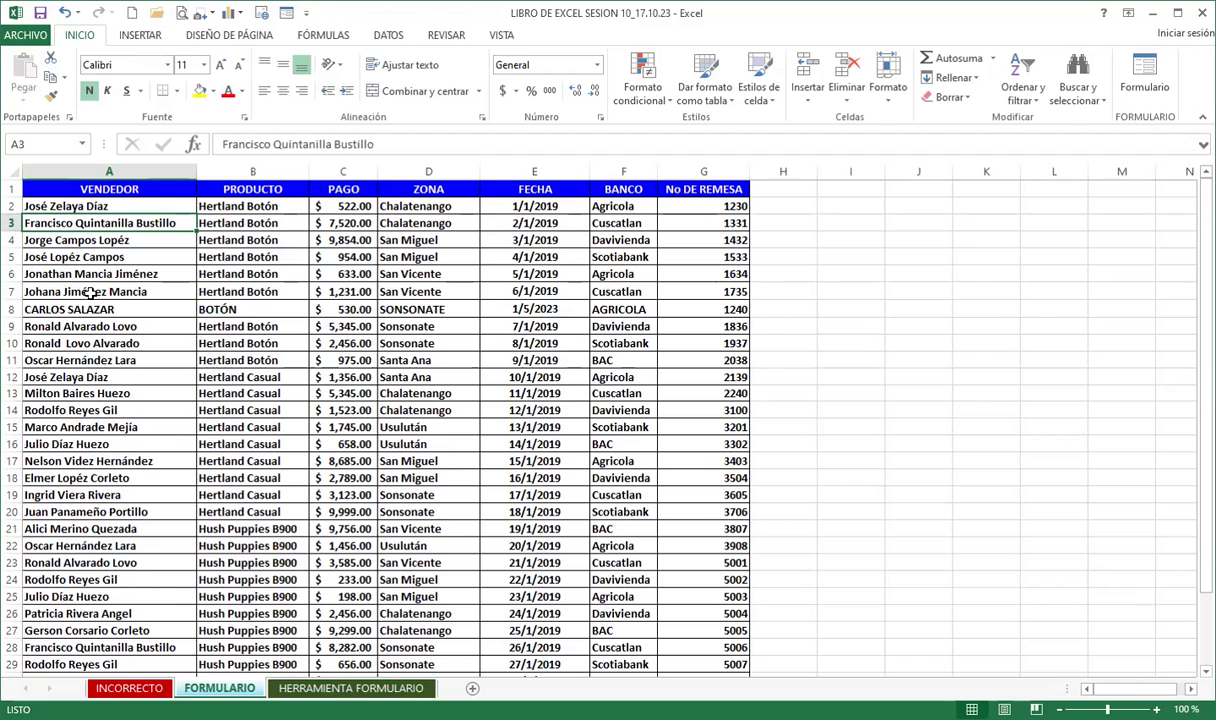
pyautogui.click(33, 444)
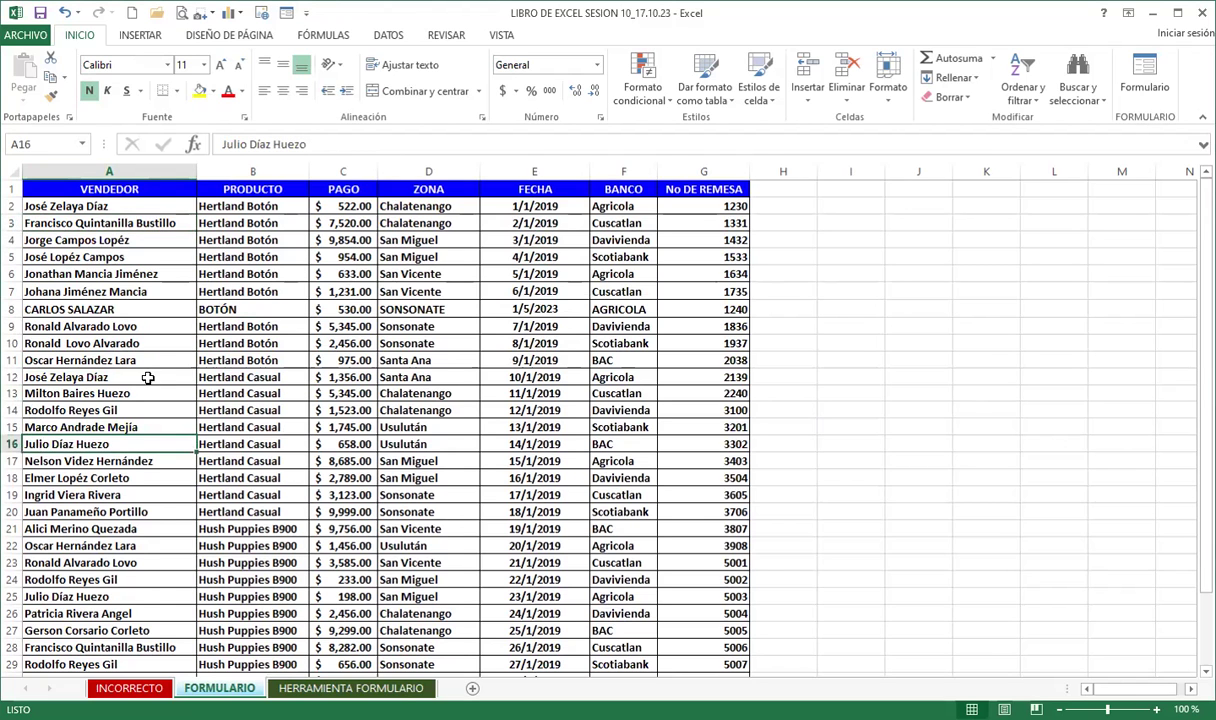
pyautogui.scroll(-3, 161, 416)
pyautogui.scroll(-2, 161, 416)
pyautogui.click(75, 492)
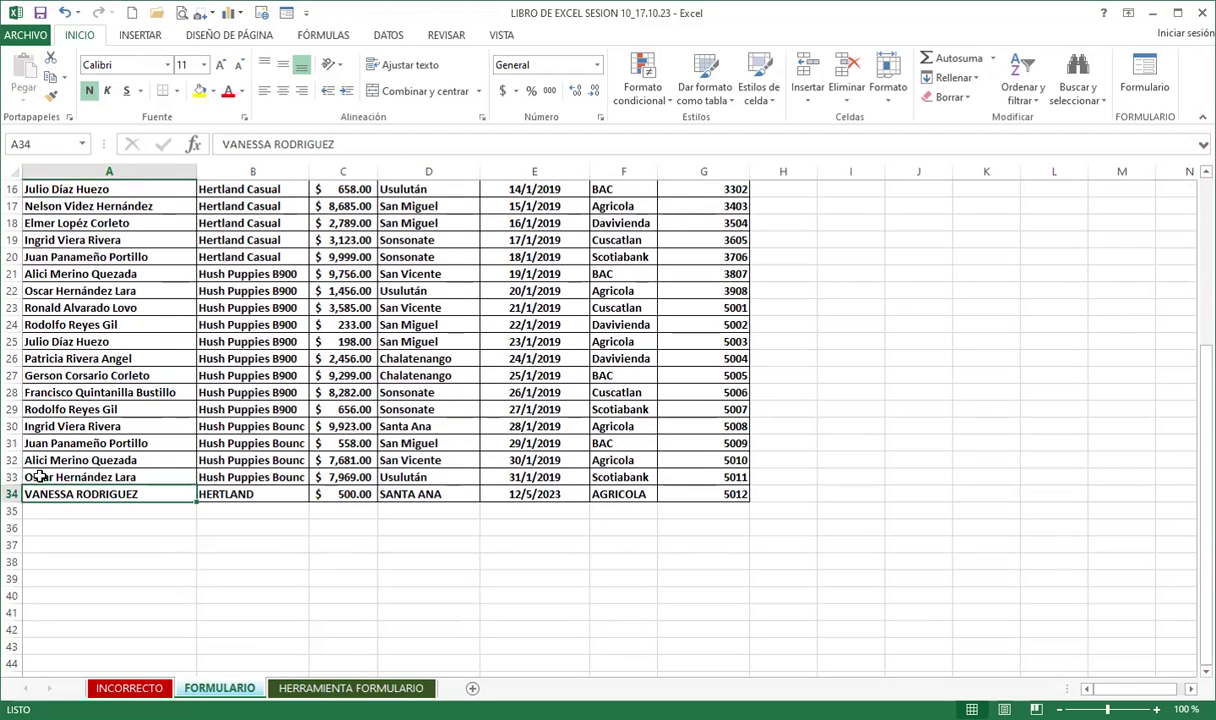
pyautogui.click(244, 492)
pyautogui.click(336, 492)
pyautogui.click(407, 492)
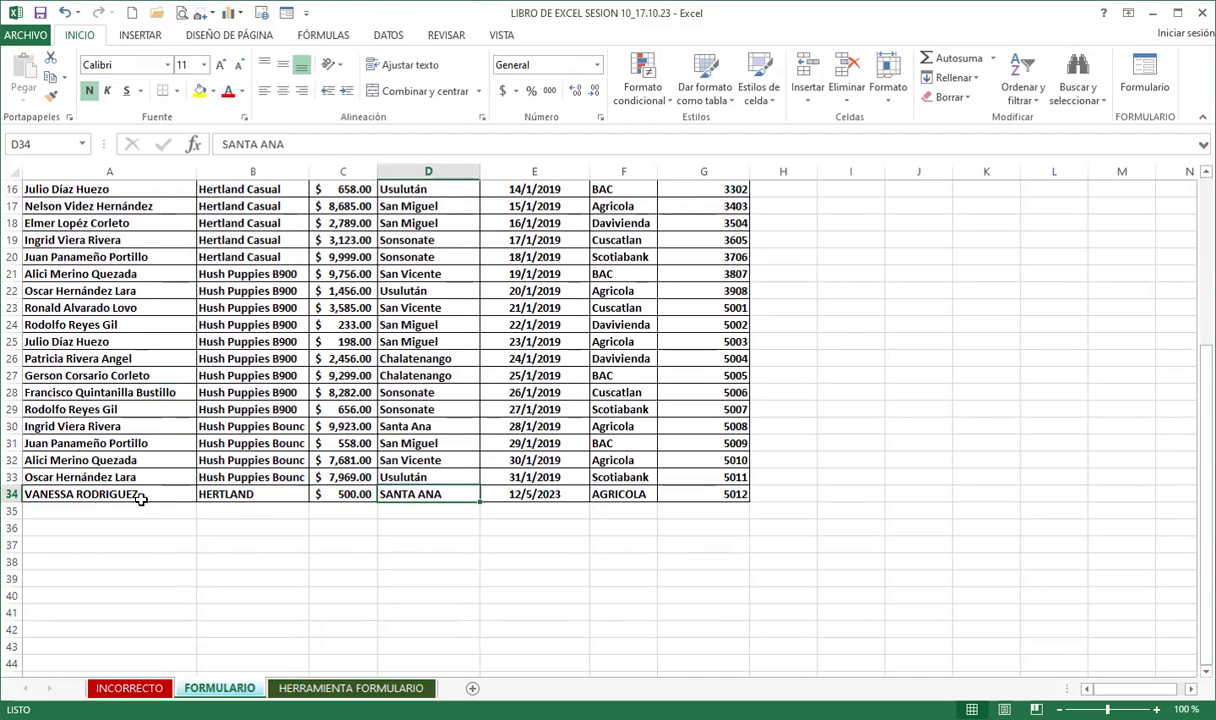
pyautogui.scroll(-3, 140, 500)
pyautogui.scroll(-3, 142, 506)
pyautogui.scroll(5, 150, 505)
pyautogui.scroll(6, 145, 480)
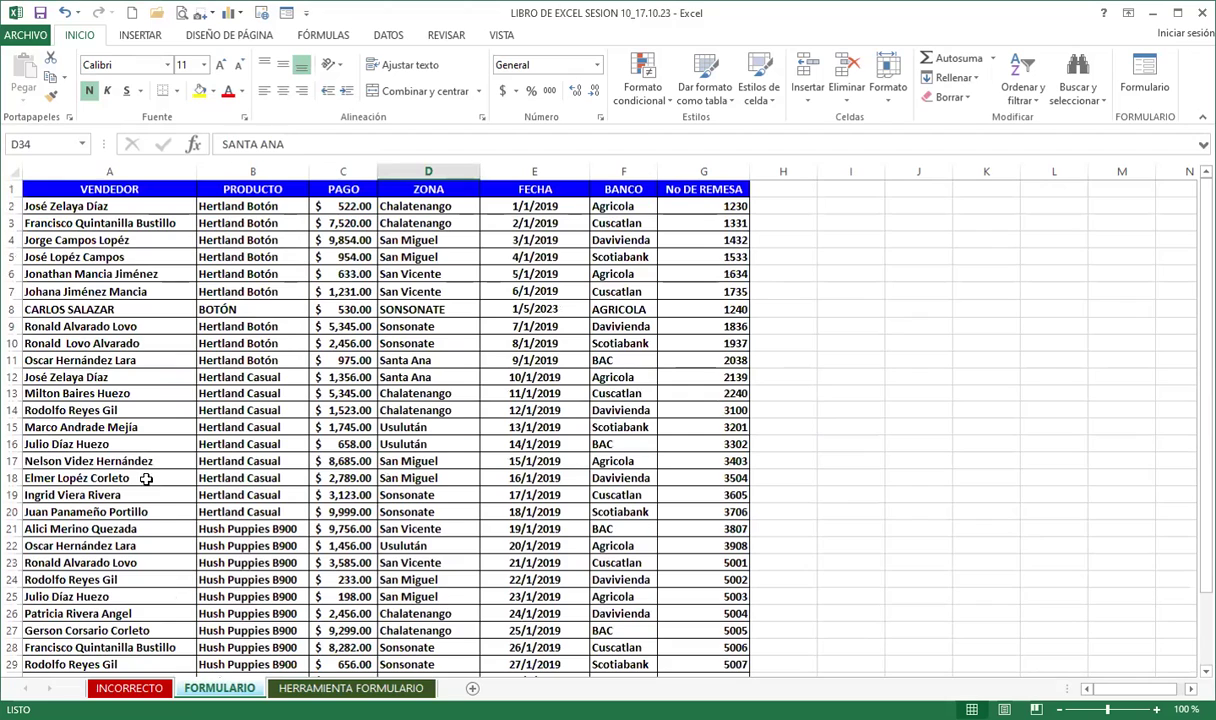
pyautogui.click(132, 373)
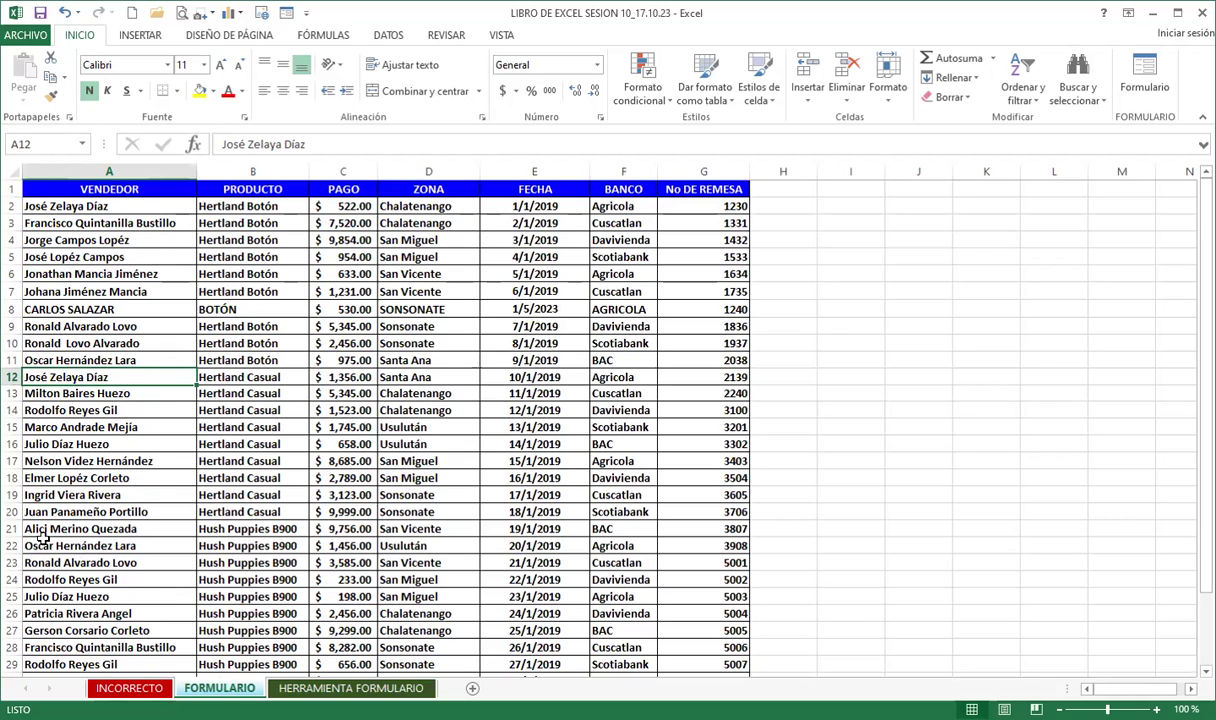
pyautogui.click(365, 514)
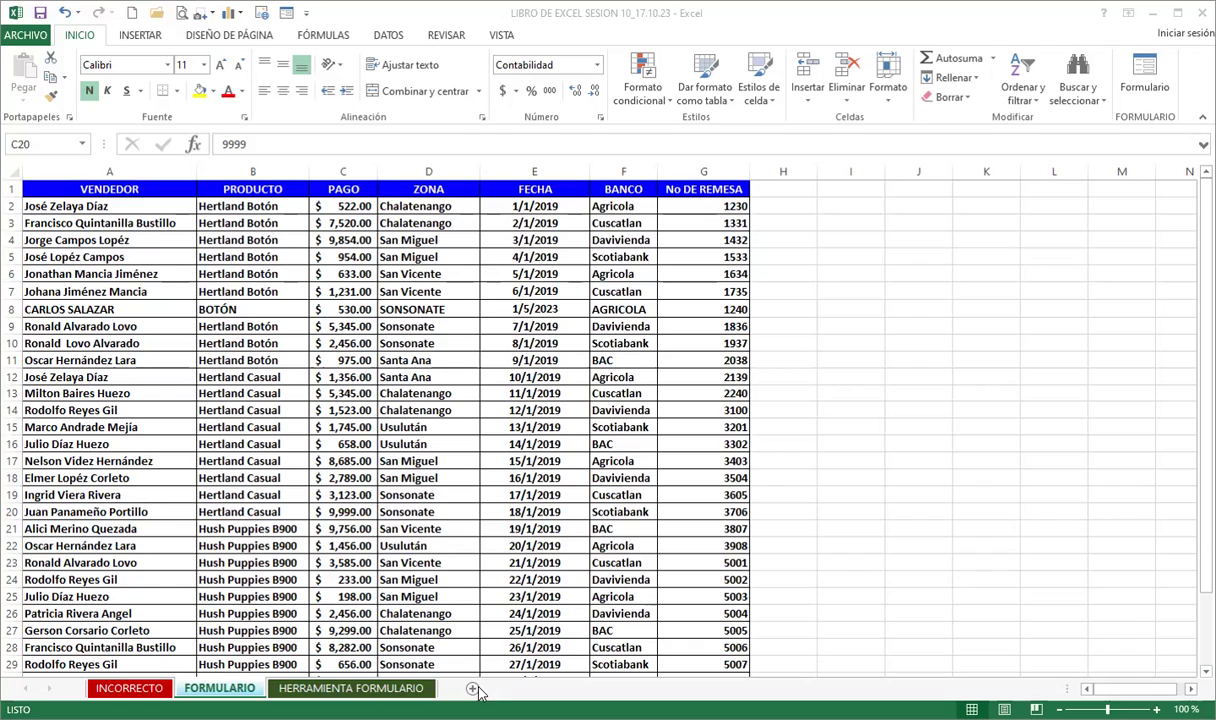
pyautogui.click(960, 546)
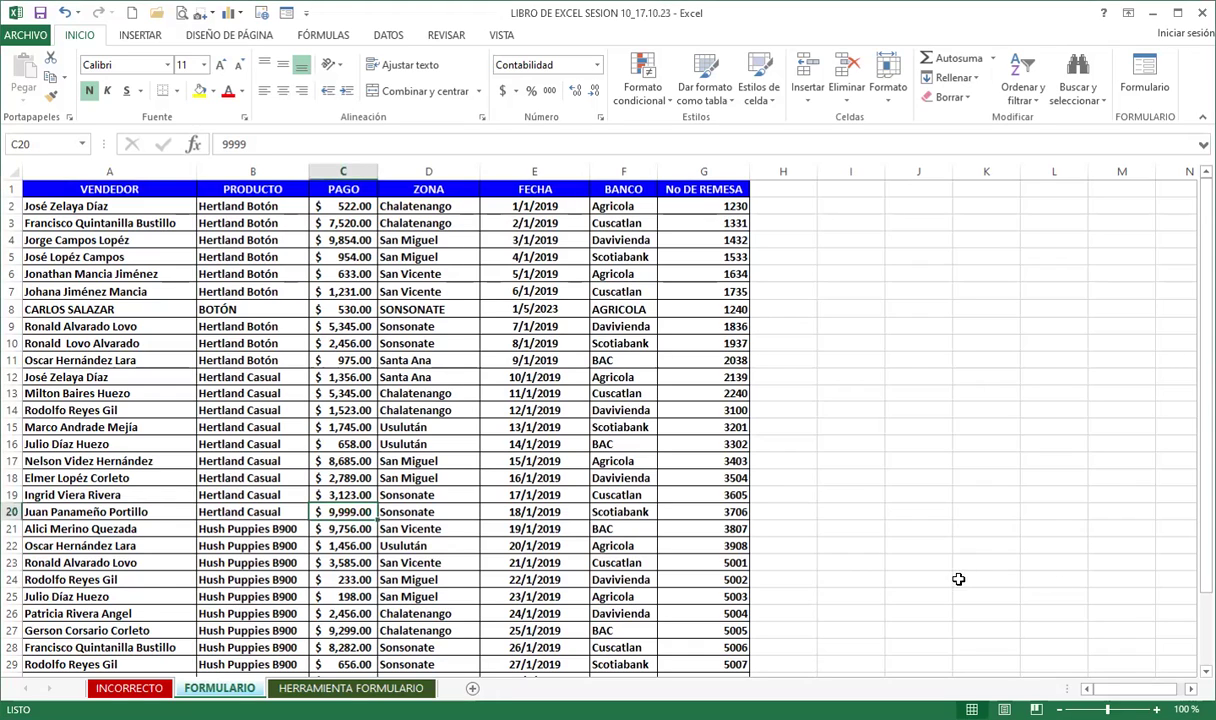
pyautogui.click(335, 546)
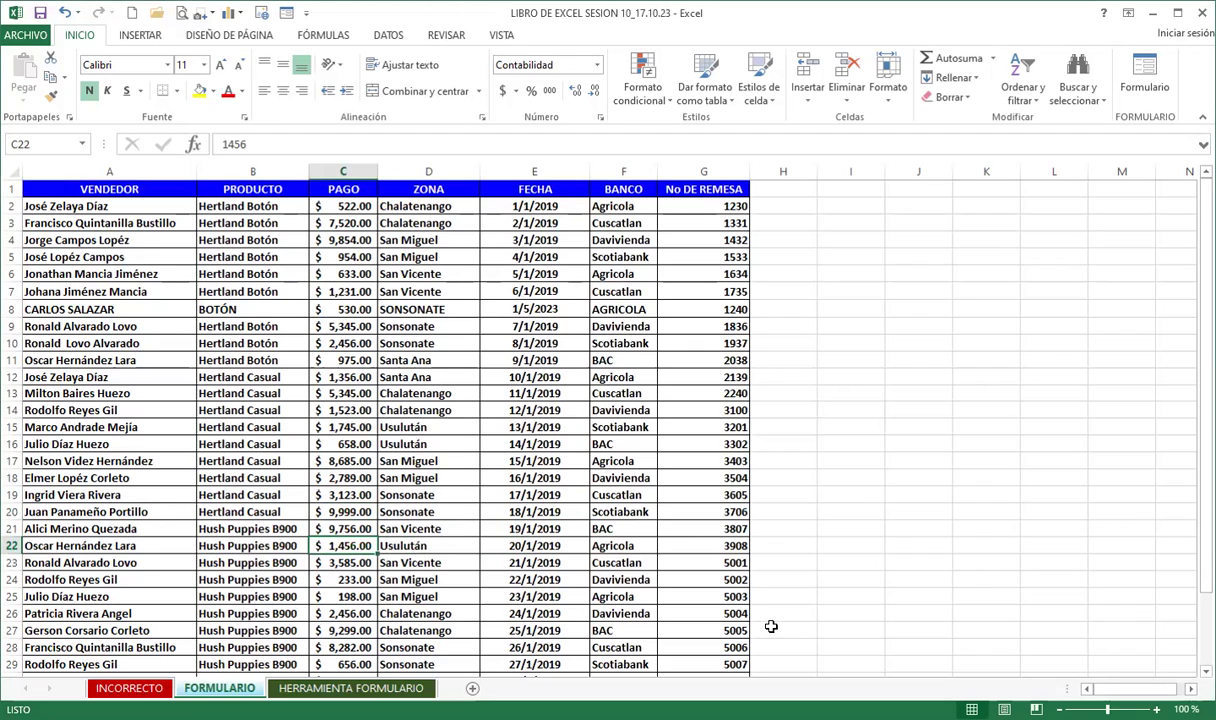
# - On HERRAMIENTA FORMULARIO, delete the lower grades table rows and select A2:E2 under the header
pyautogui.click(350, 688)
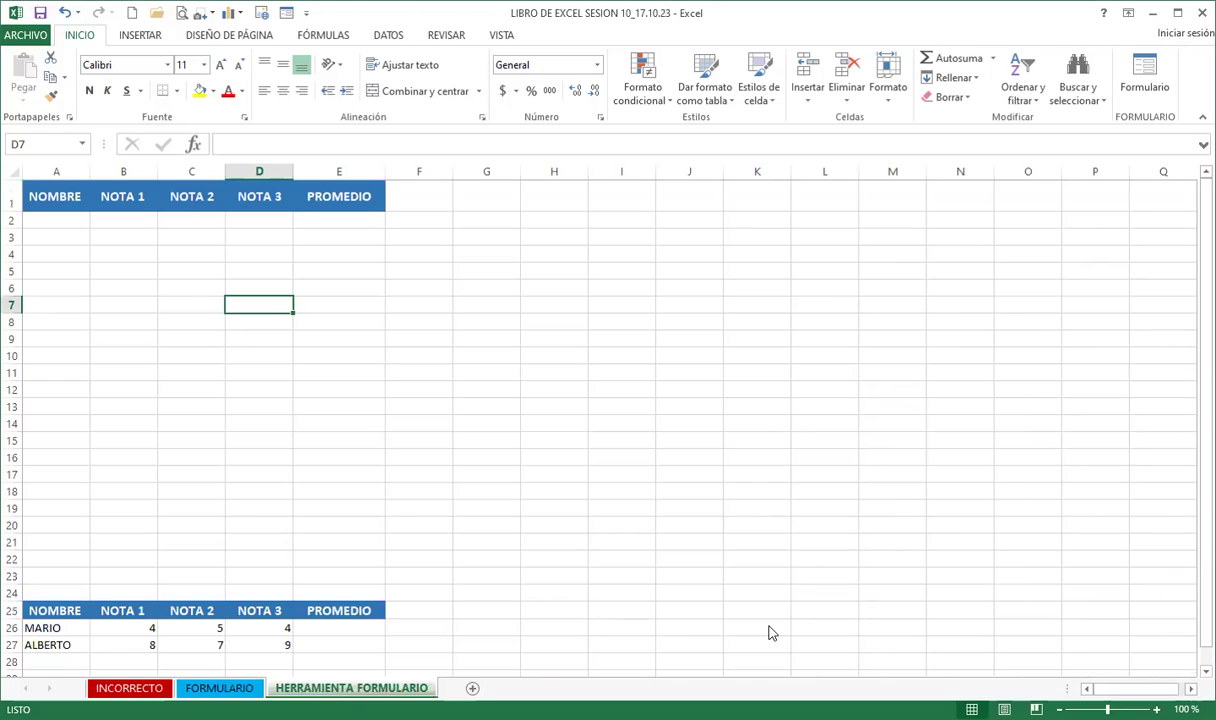
pyautogui.scroll(-4, 200, 370)
pyautogui.click(185, 377)
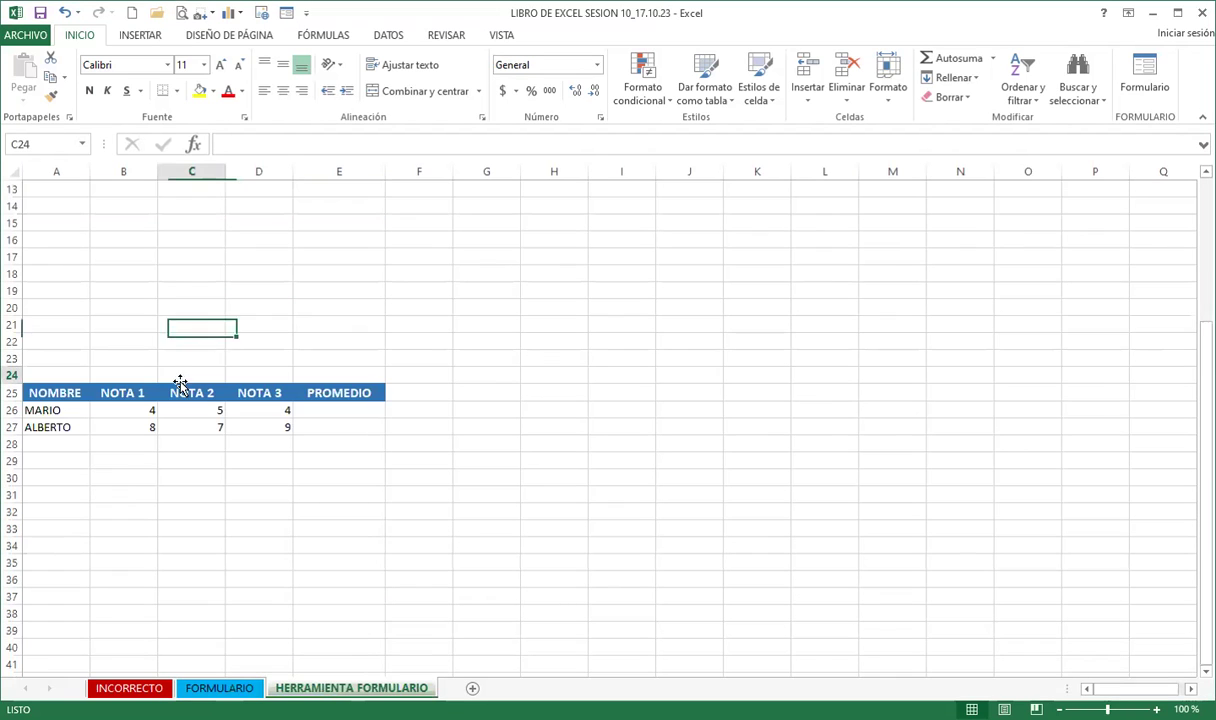
pyautogui.click(12, 392)
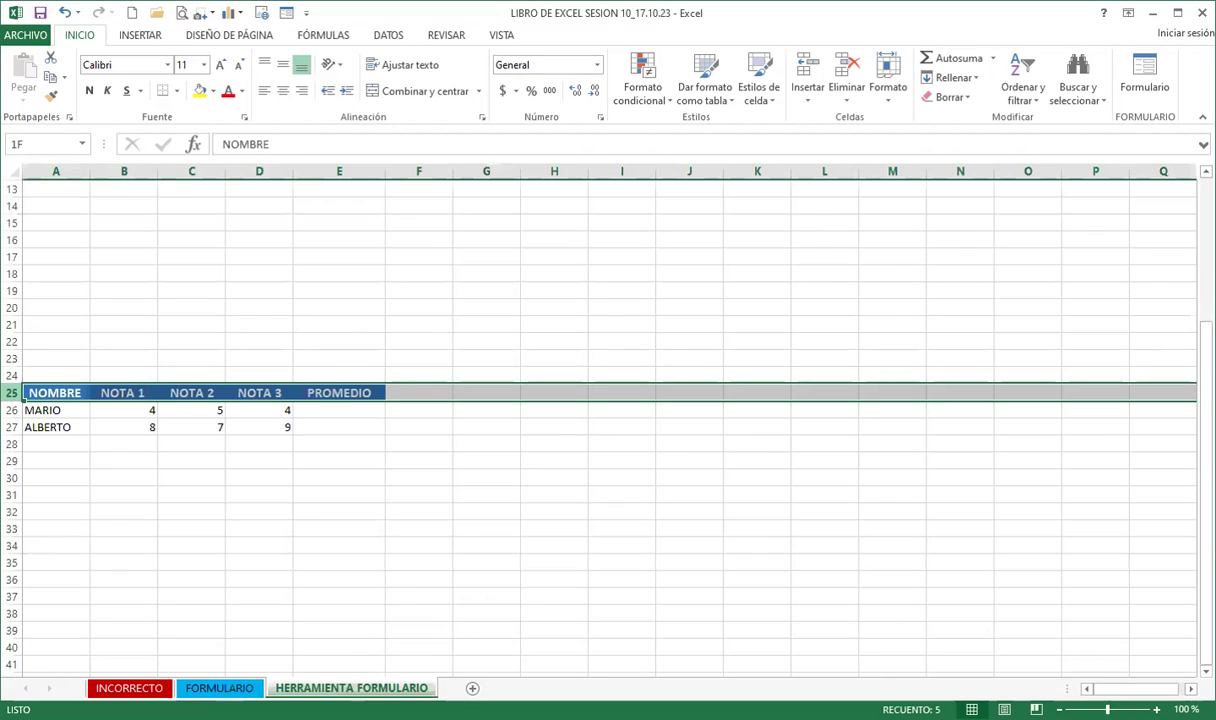
pyautogui.scroll(4, 176, 386)
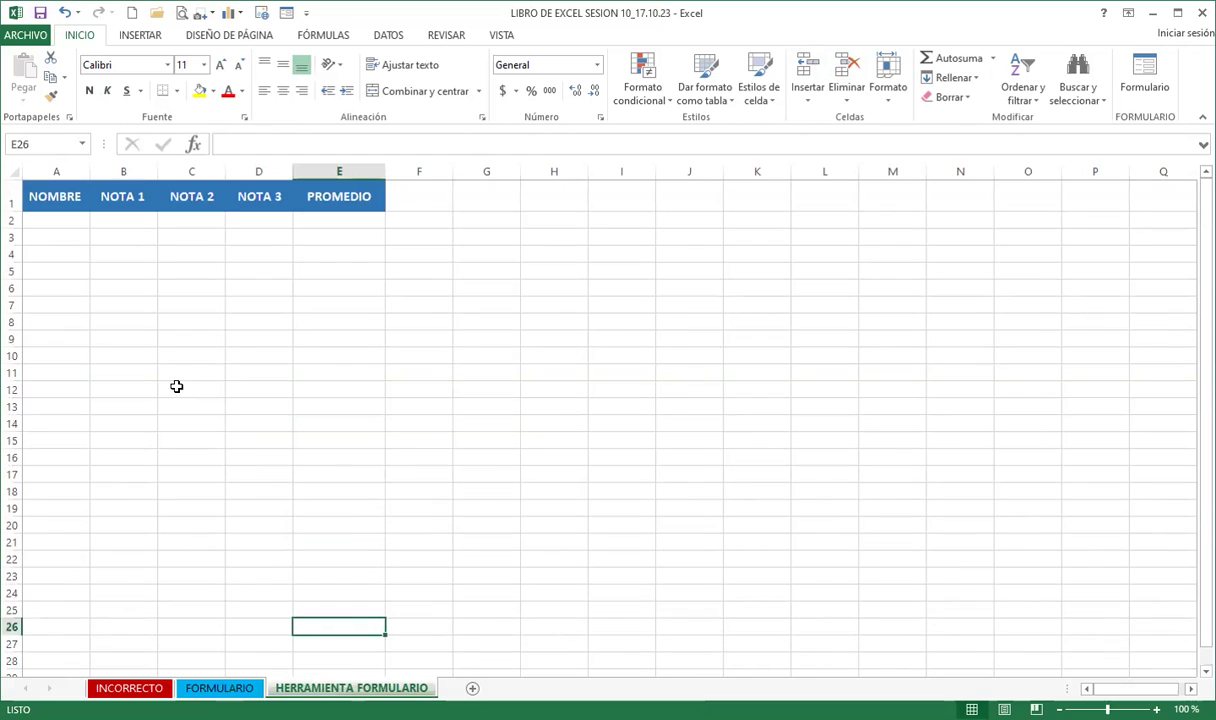
pyautogui.click(170, 200)
pyautogui.click(57, 202)
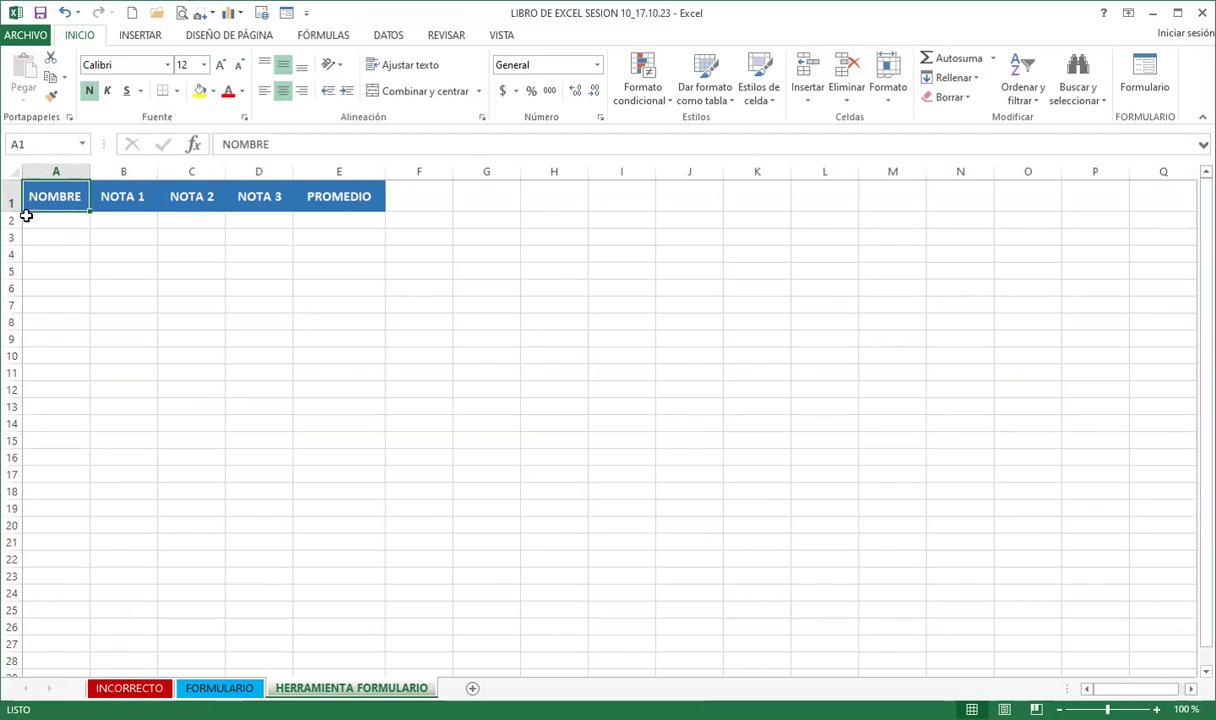
pyautogui.moveTo(55, 220); pyautogui.dragTo(345, 212)
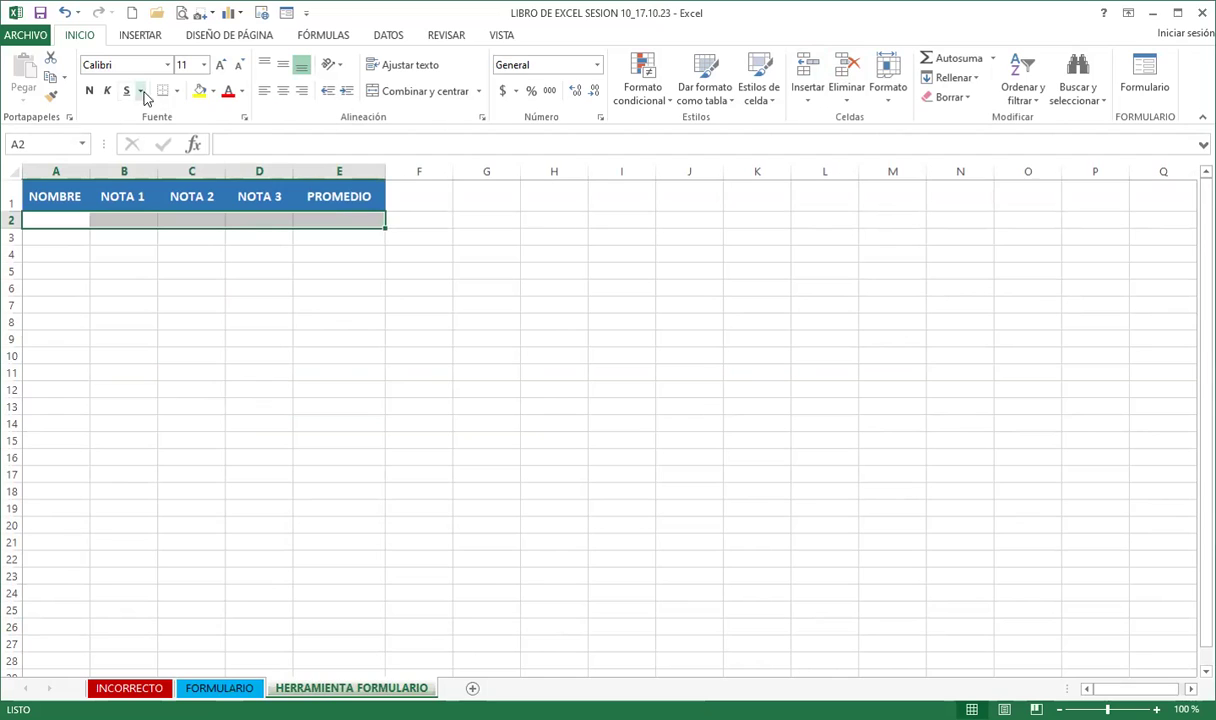
# - Give A2:E2 all borders with middle and centre alignment, and widen the NOMBRE column
pyautogui.click(176, 92)
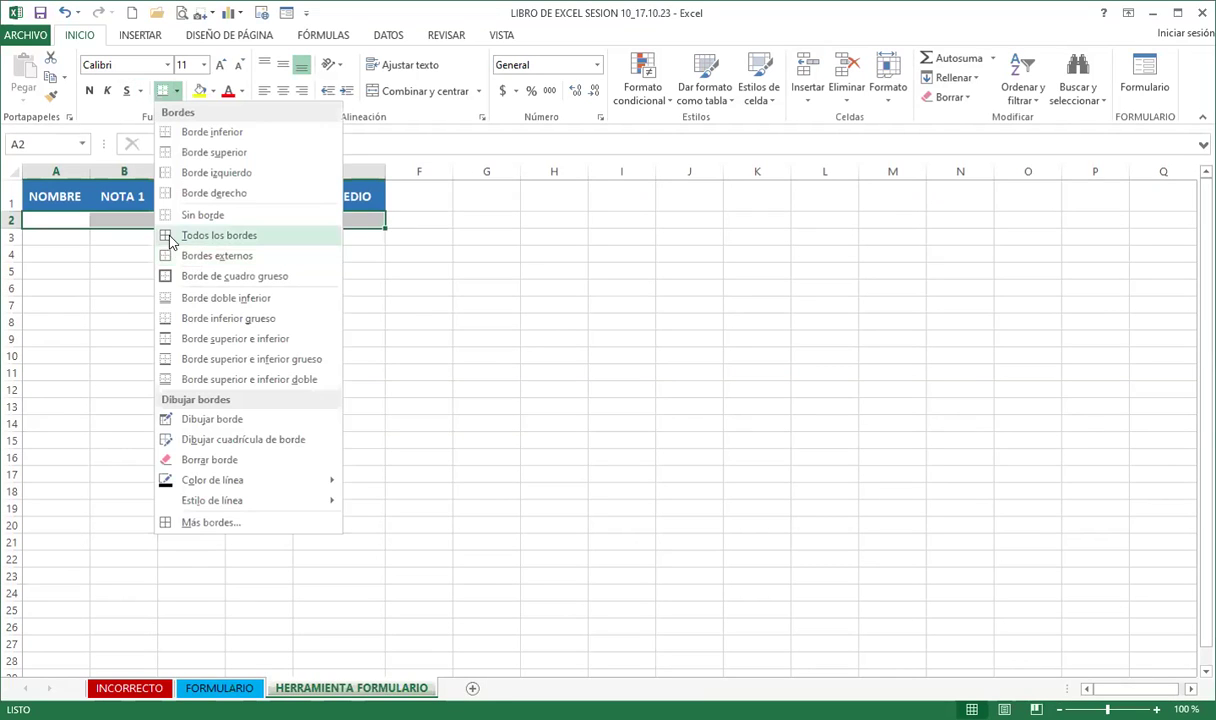
pyautogui.click(162, 235)
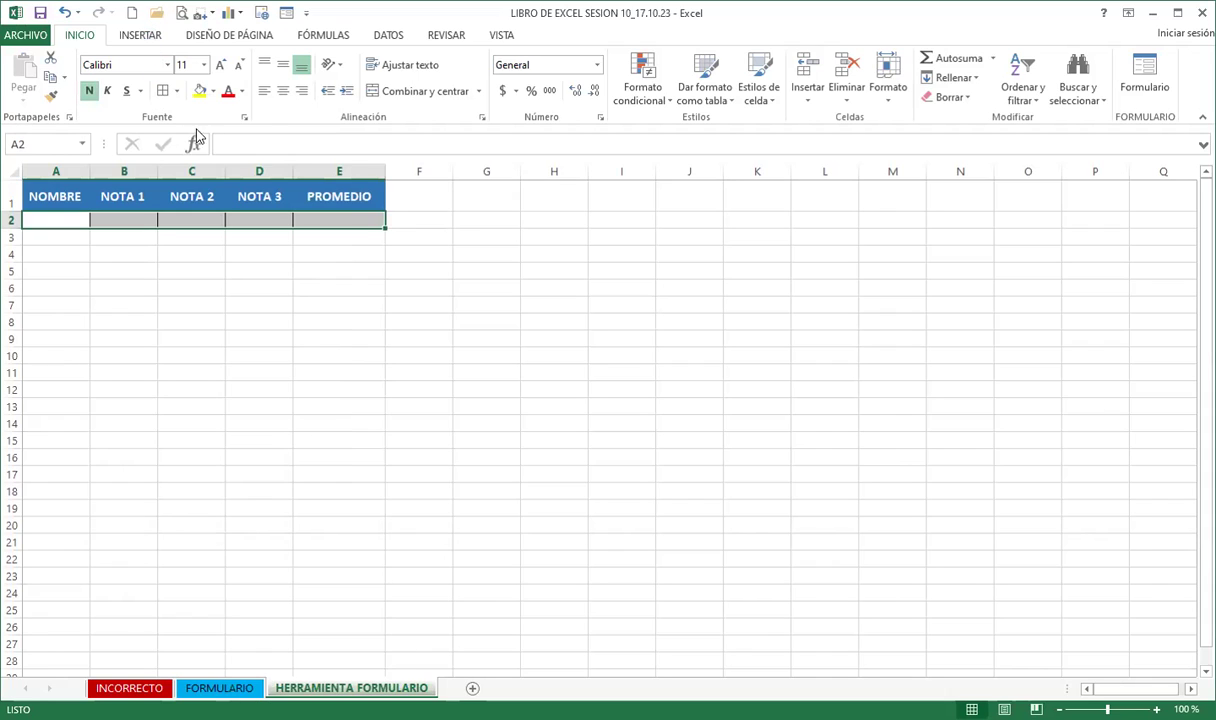
pyautogui.click(283, 64)
pyautogui.click(283, 90)
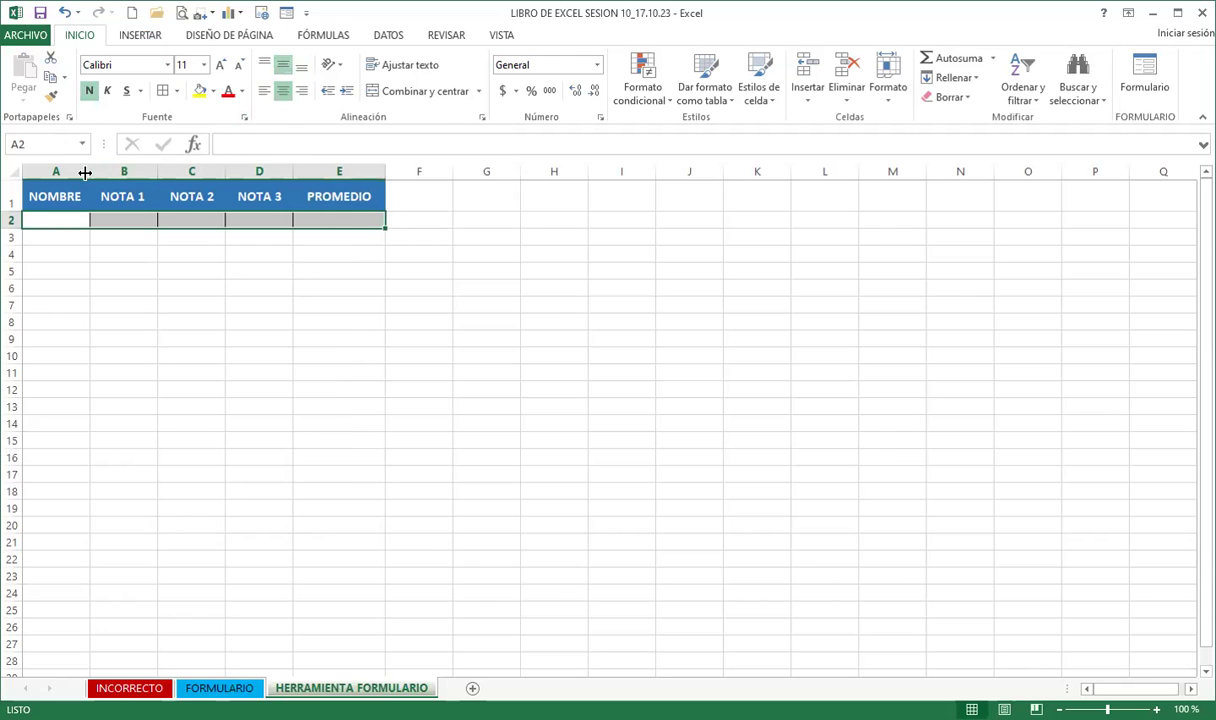
pyautogui.moveTo(85, 173); pyautogui.dragTo(145, 173)
pyautogui.click(92, 237)
pyautogui.click(89, 216)
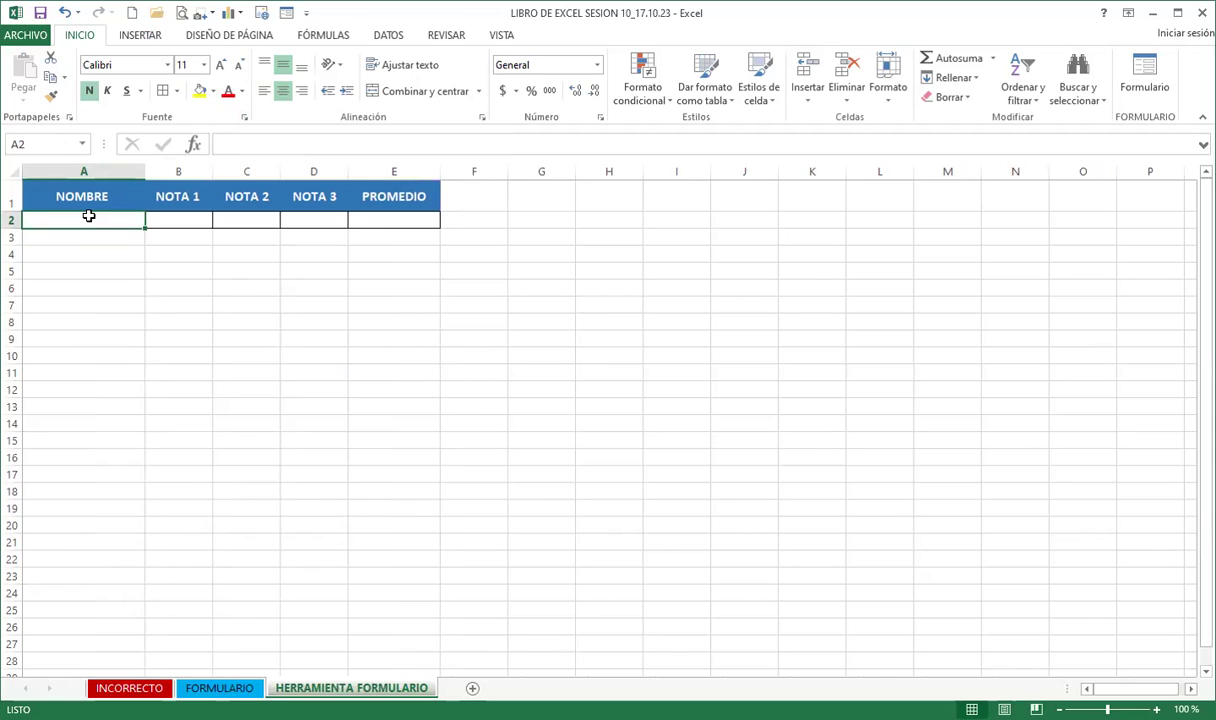
pyautogui.press('Return')
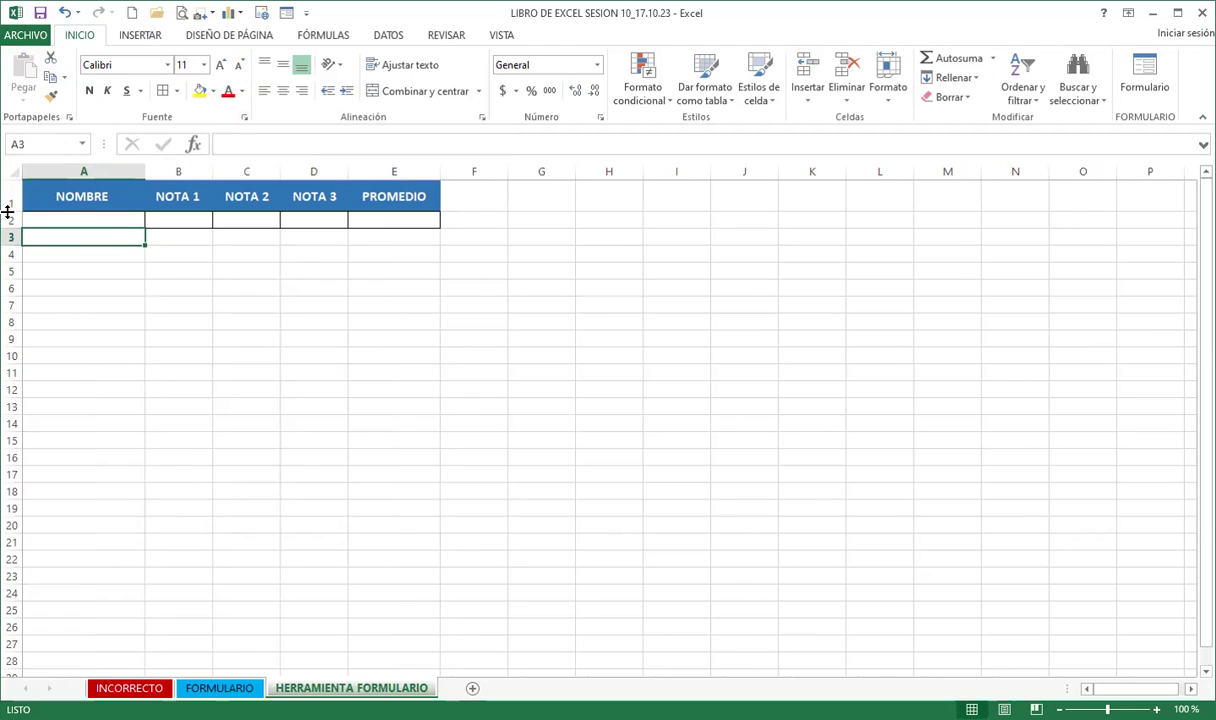
pyautogui.click(45, 254)
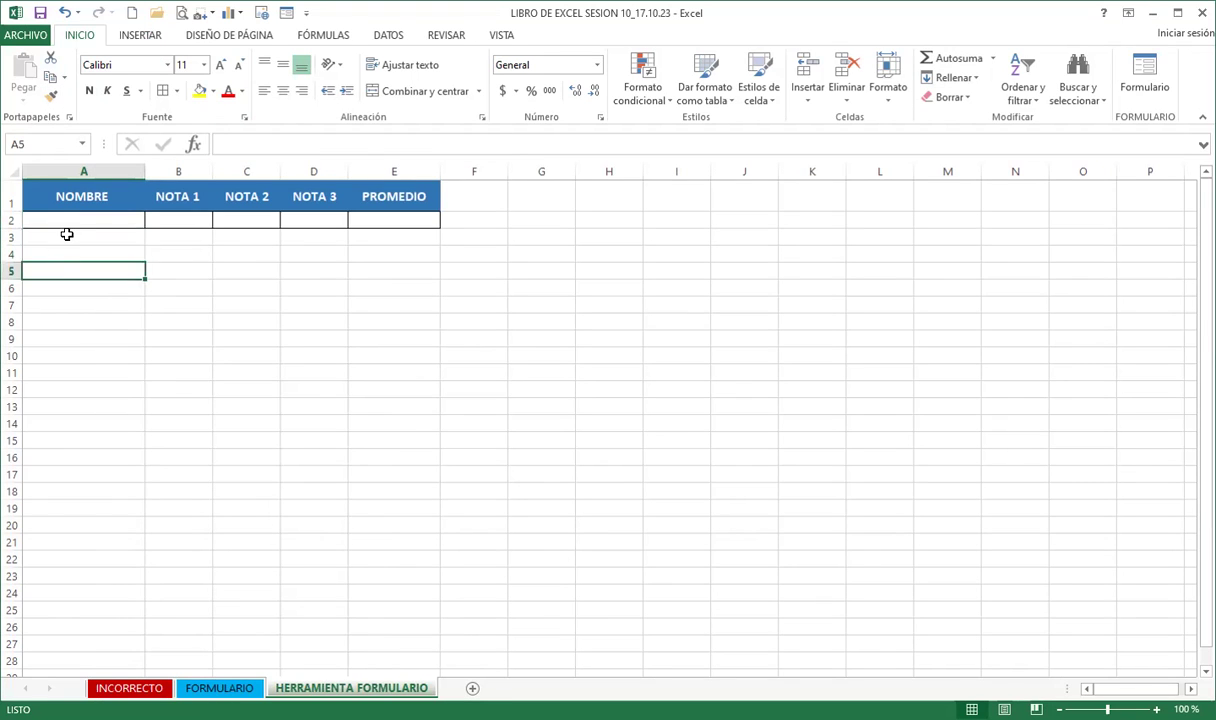
pyautogui.click(57, 232)
pyautogui.click(1145, 80)
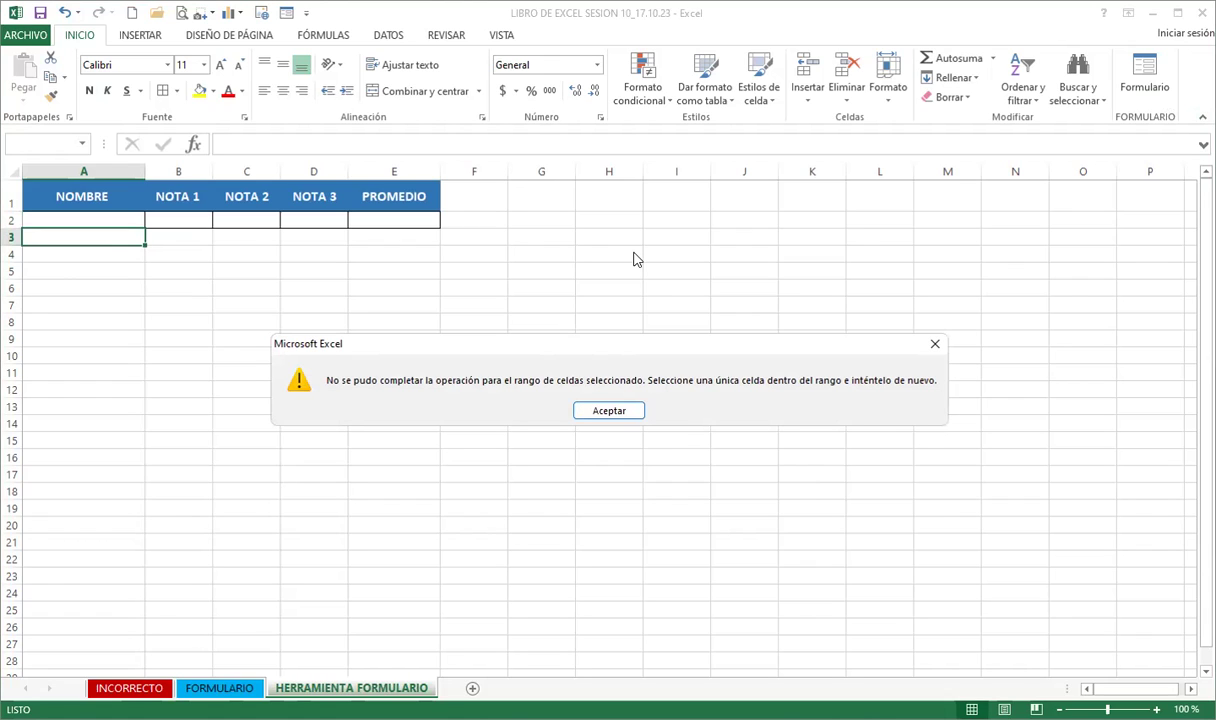
pyautogui.click(935, 344)
pyautogui.click(131, 307)
pyautogui.click(102, 219)
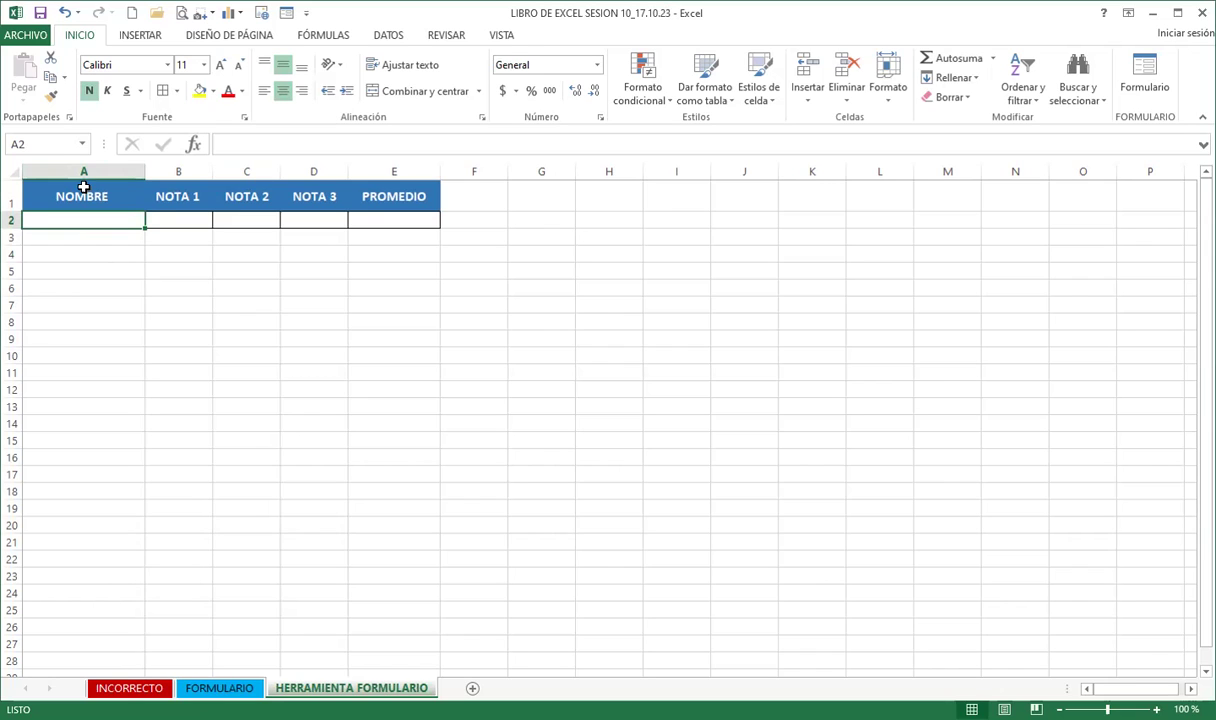
pyautogui.moveTo(72, 190); pyautogui.dragTo(401, 195)
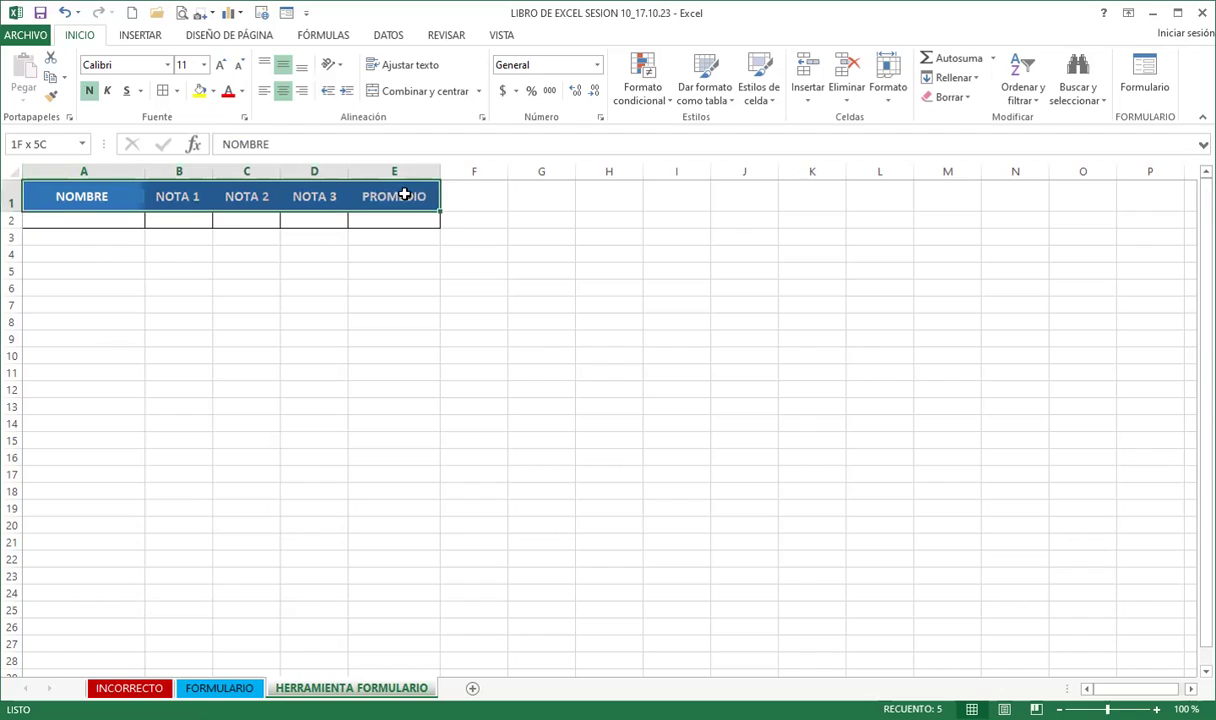
pyautogui.click(100, 216)
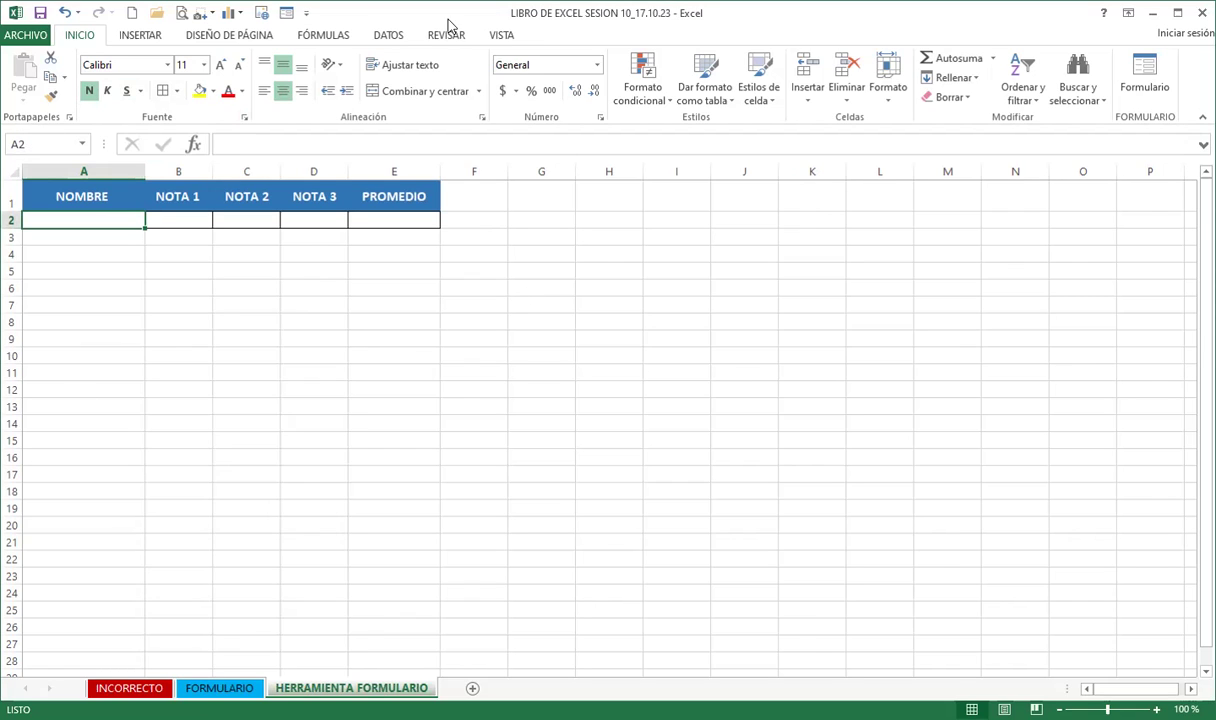
pyautogui.click(140, 37)
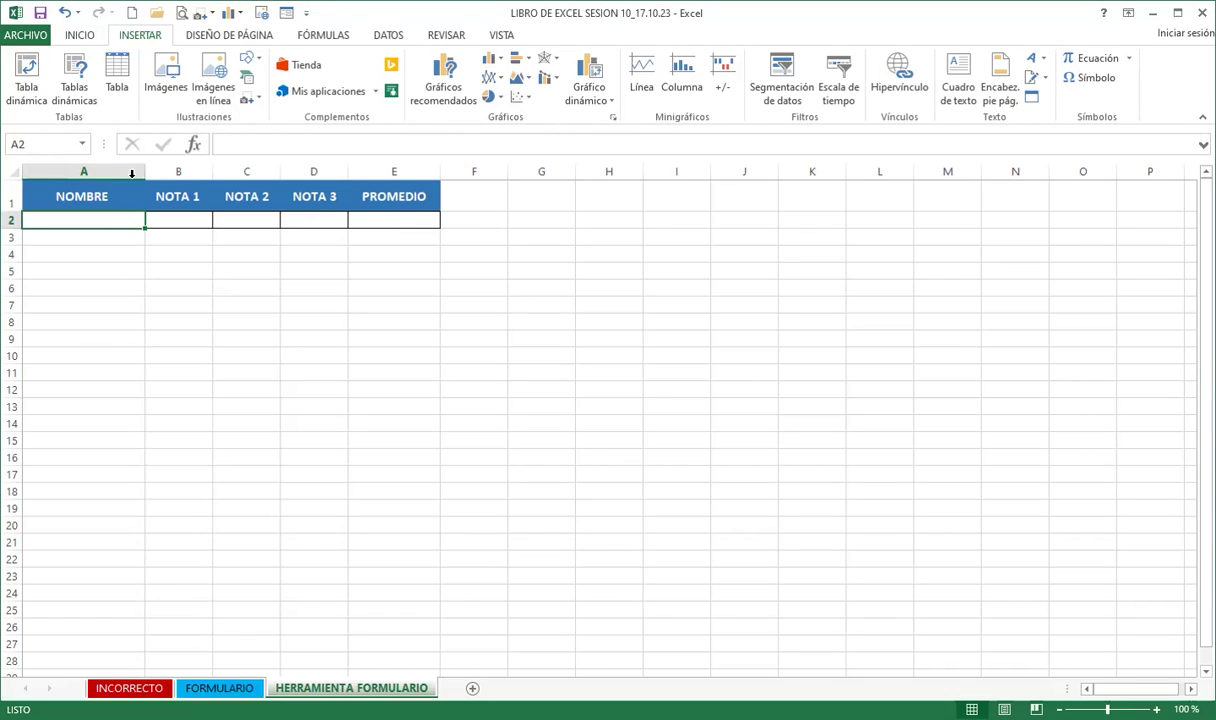
pyautogui.click(80, 35)
pyautogui.click(72, 303)
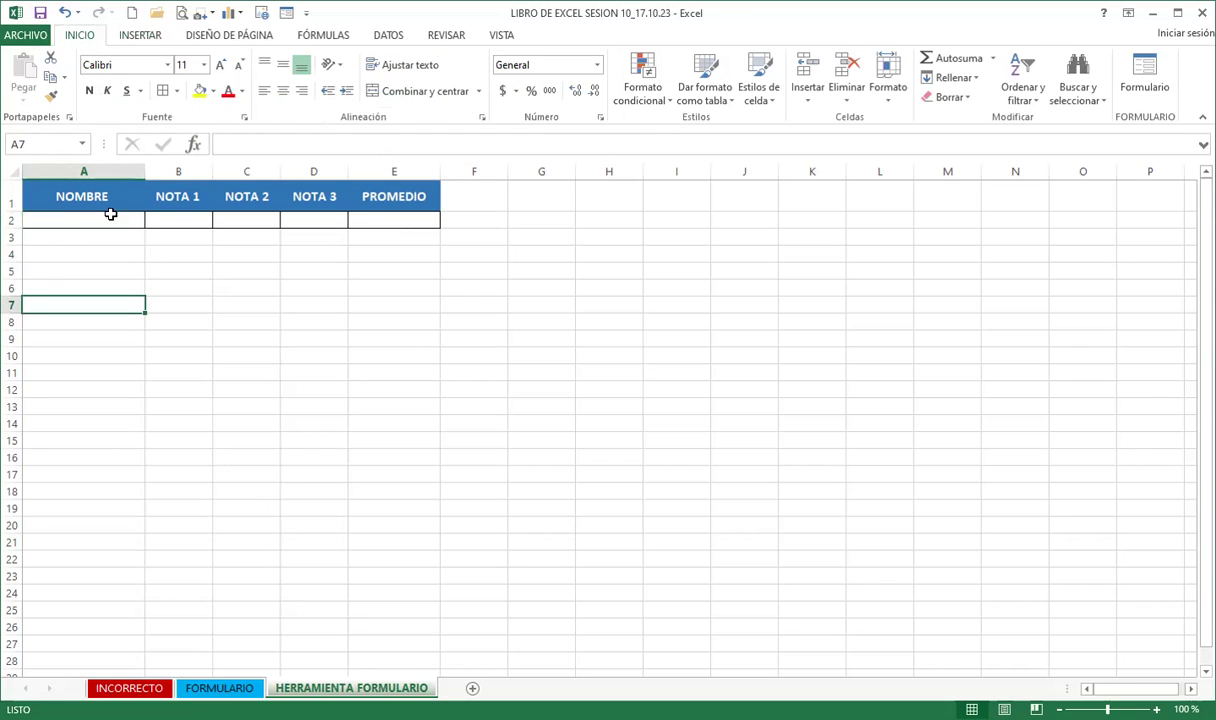
pyautogui.click(80, 216)
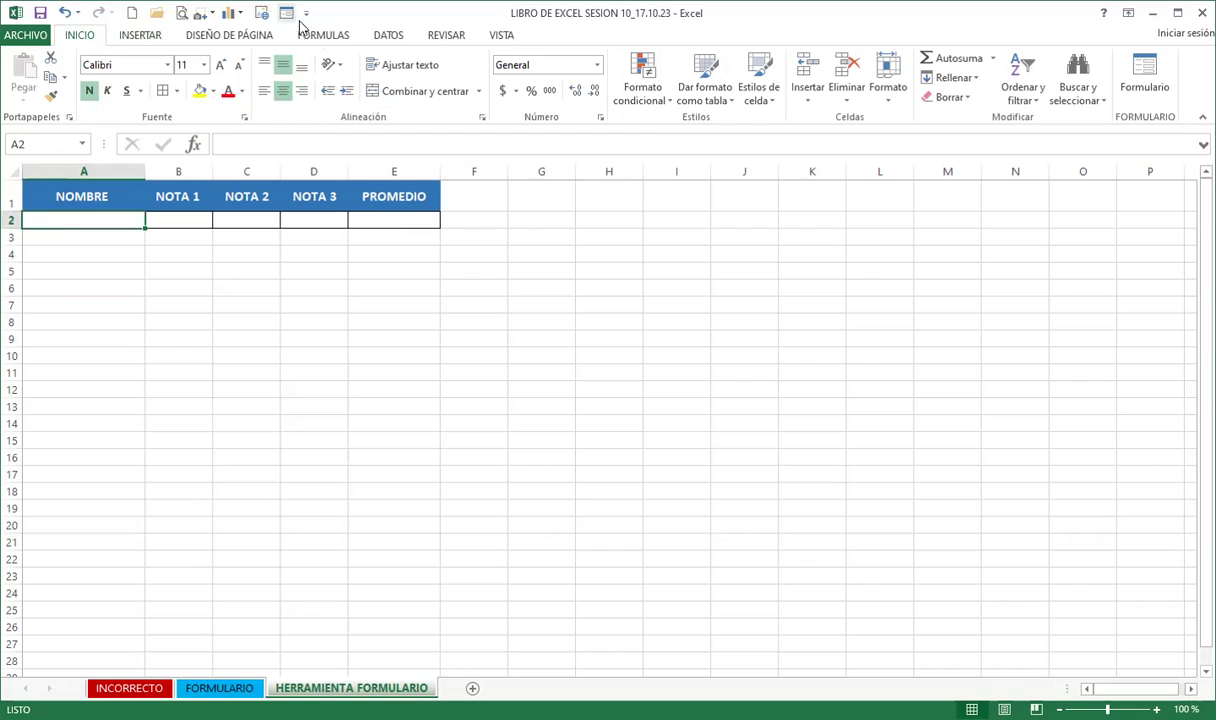
# - Launch Formulario from A2, bringing up the column-labels warning
pyautogui.click(1127, 75)
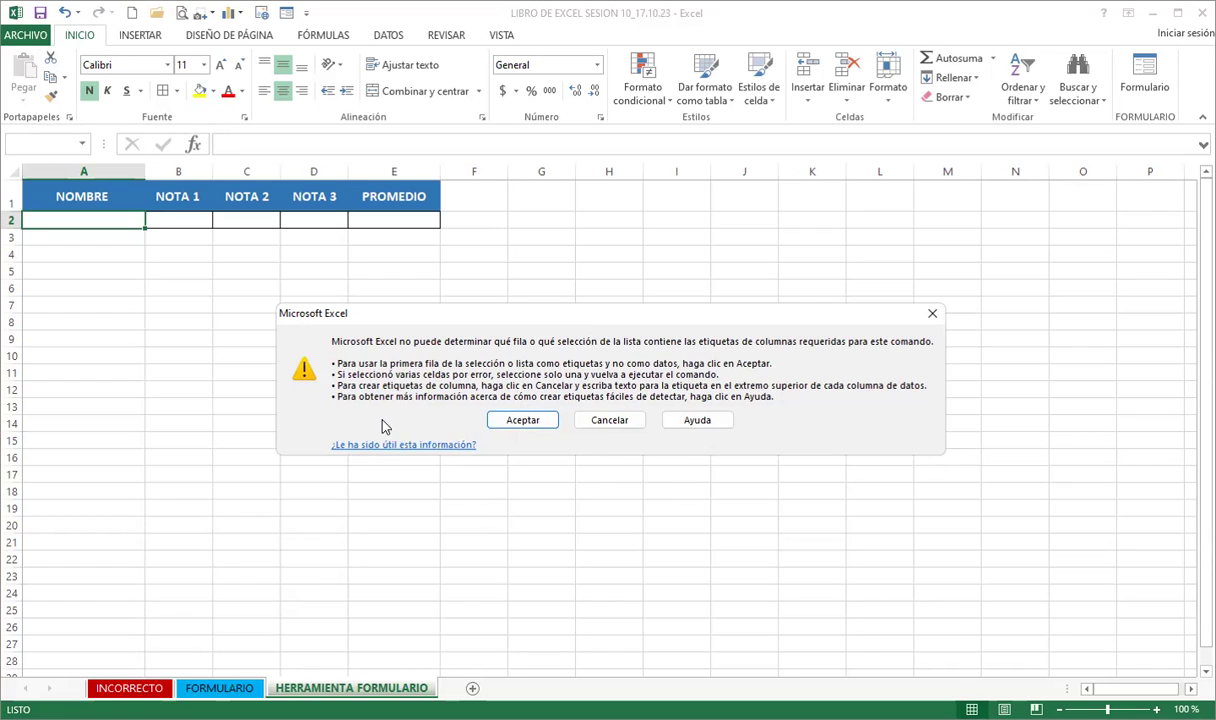
# - Accept row 1 as labels, then add a student's name with grades 10, 8 and 7
pyautogui.click(521, 421)
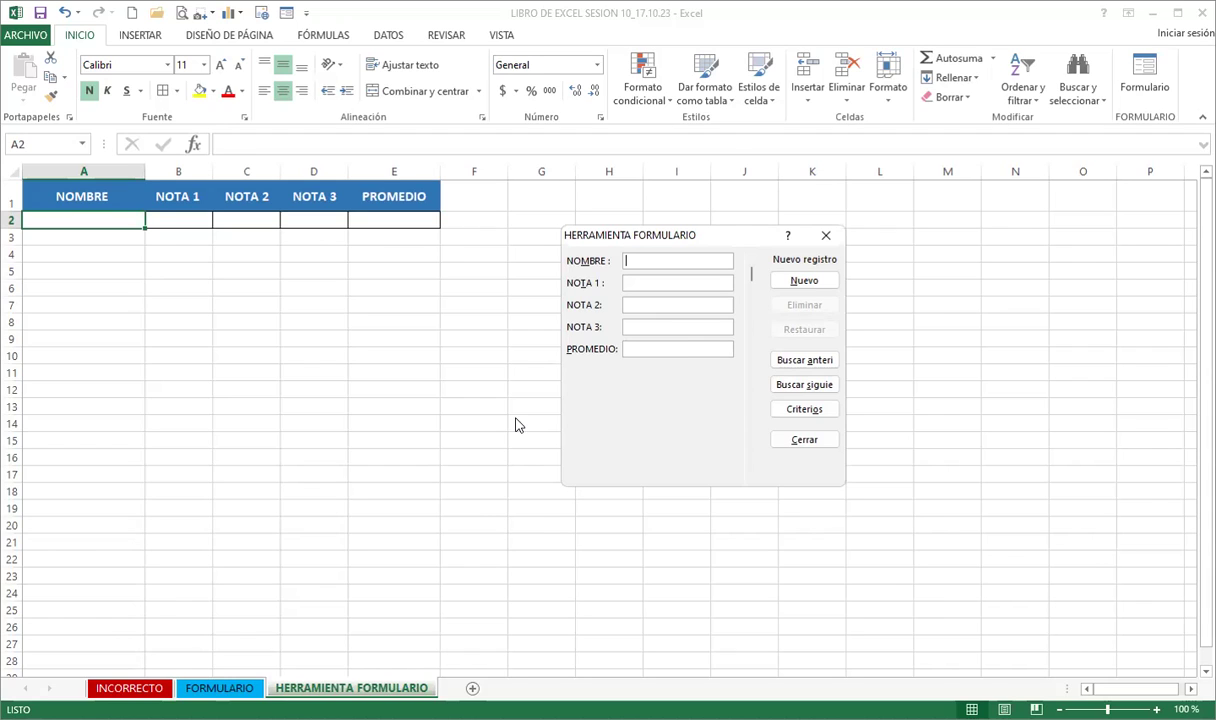
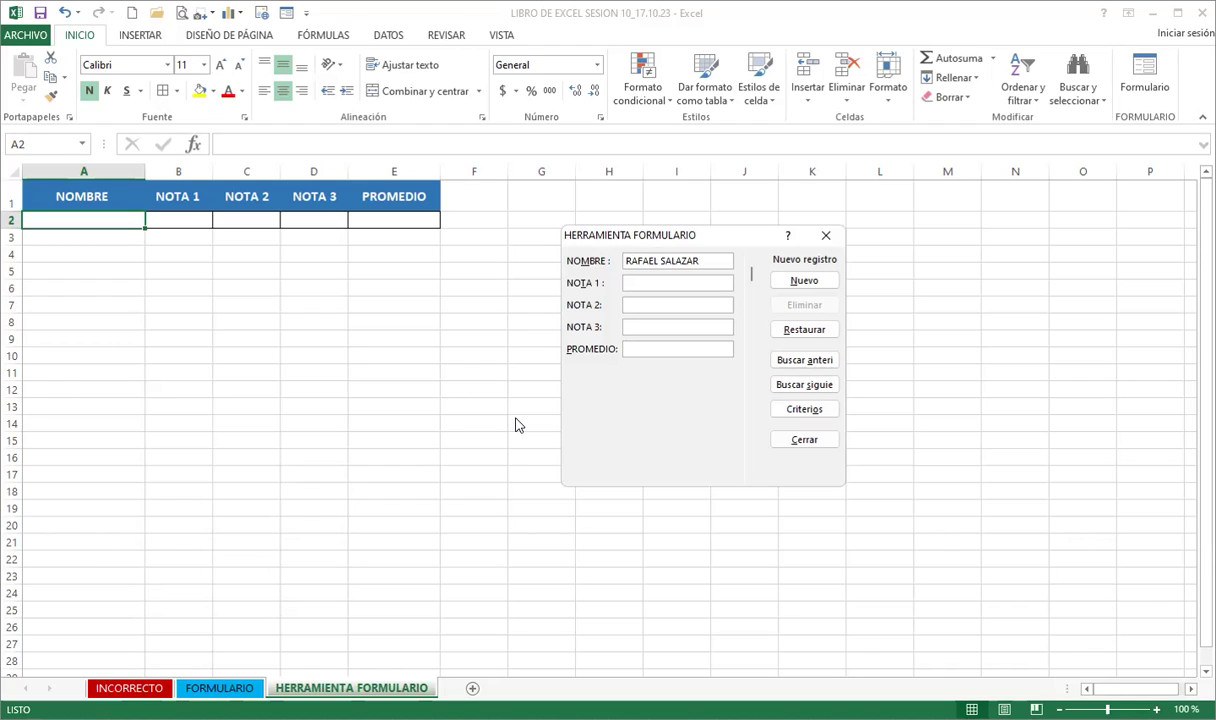
pyautogui.write('10')
pyautogui.press('Tab')
pyautogui.write('8')
pyautogui.press('Tab')
pyautogui.write('7')
pyautogui.press('Tab')
pyautogui.press('Return')
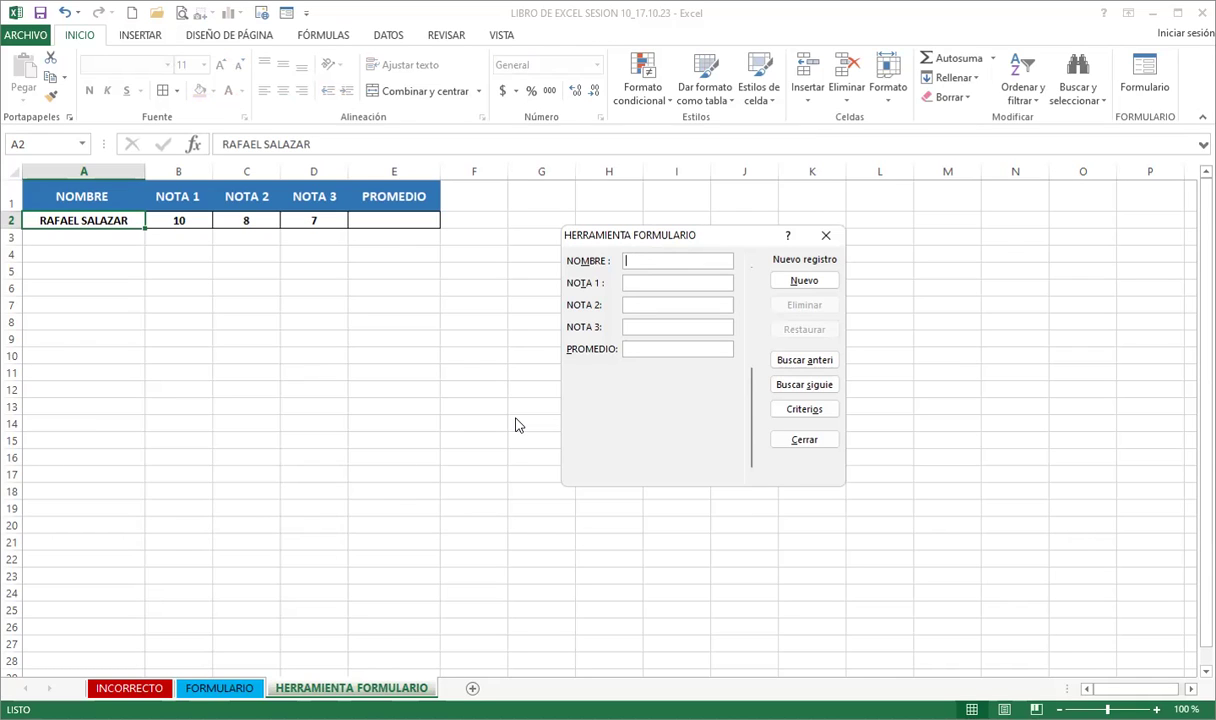
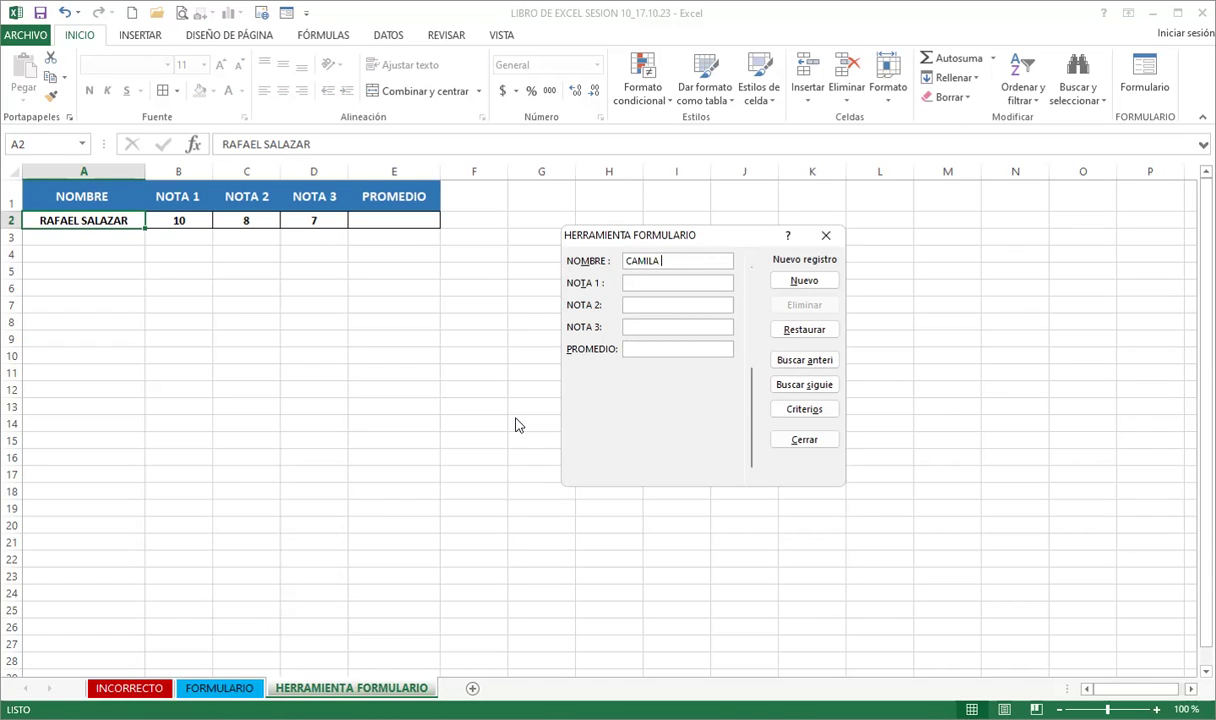
# - Enter the second student's name and grades 10, 10, 10 in the form, save it, then close the form
pyautogui.press('Tab')
pyautogui.press('Tab')
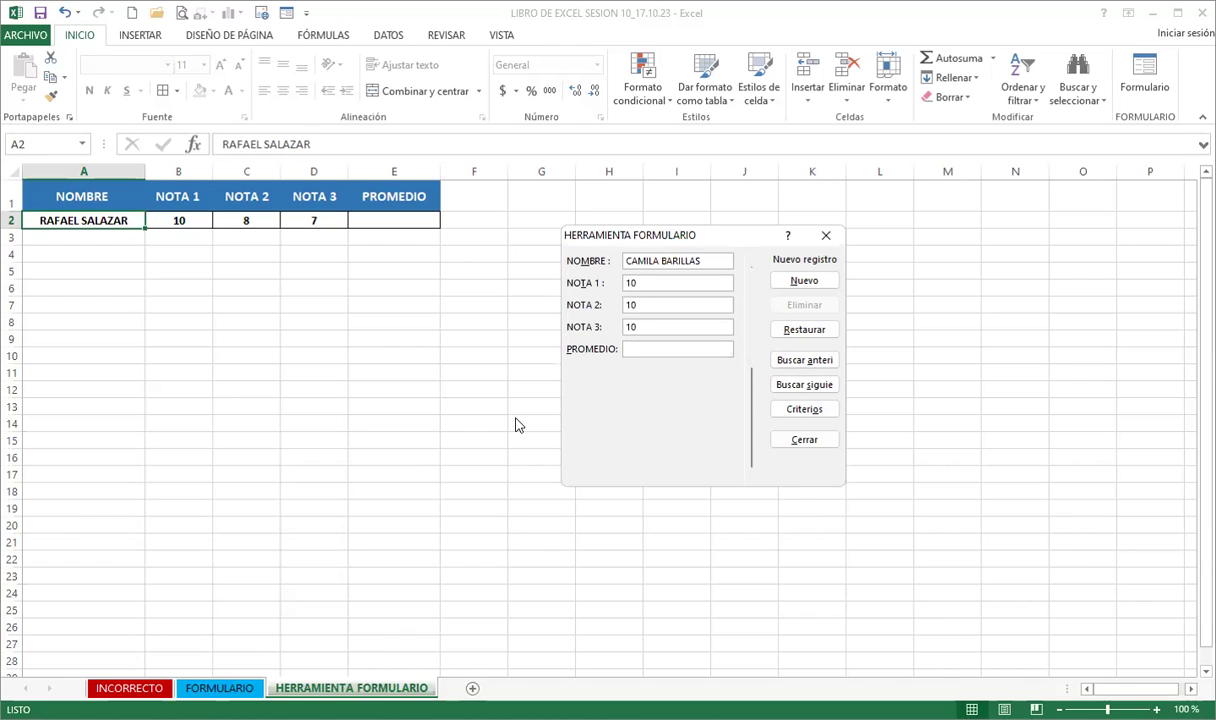
pyautogui.press('Return')
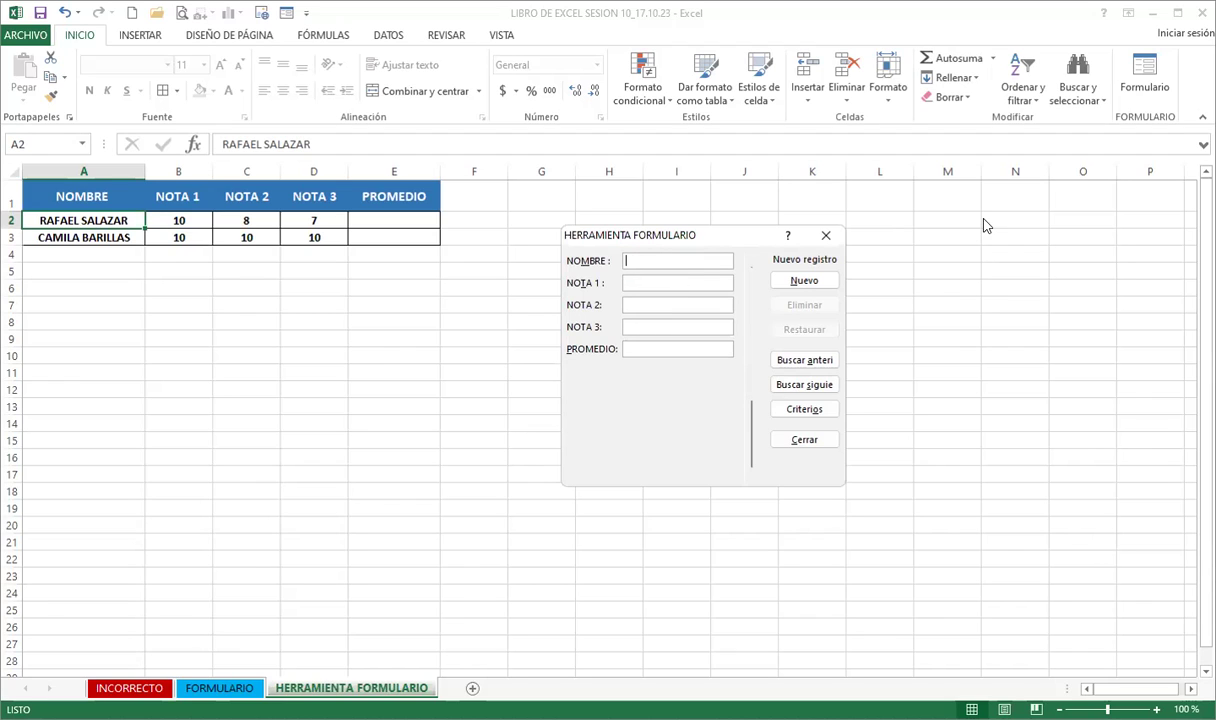
pyautogui.press('Escape')
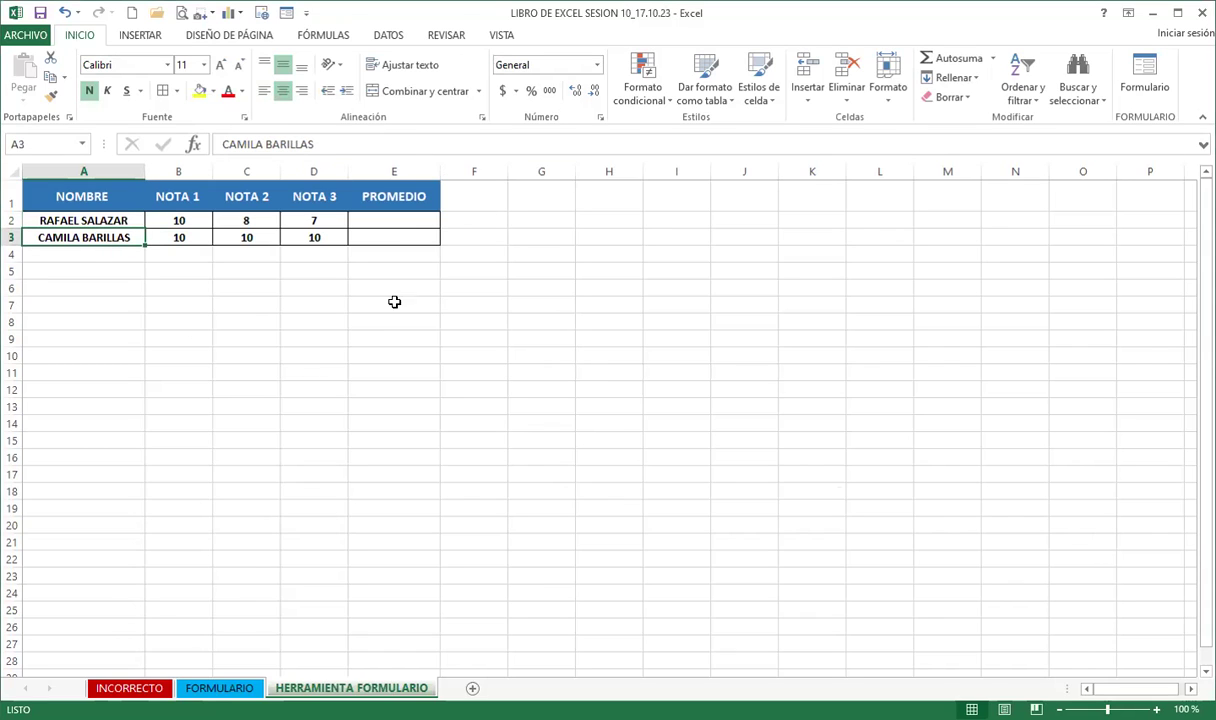
# - Reopen the Formulario data form and try typing in the PROMEDIO field, then clear the stray text
pyautogui.click(1143, 80)
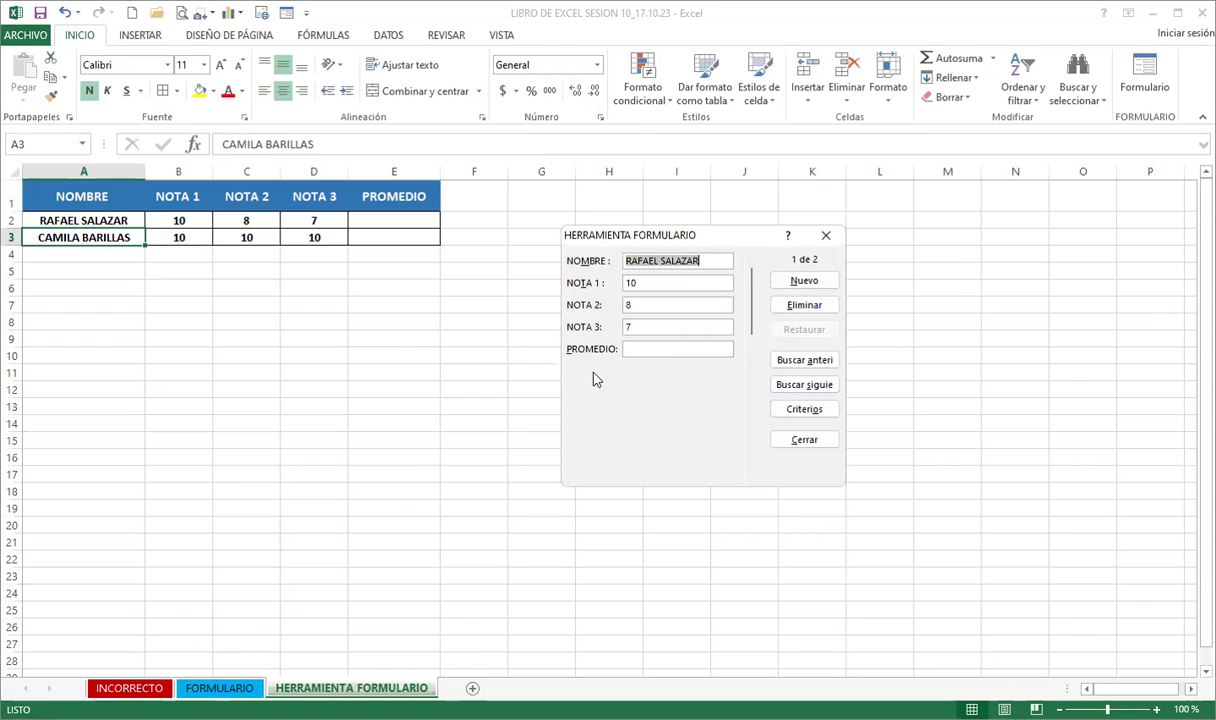
pyautogui.click(663, 349)
pyautogui.write('FGFDG')
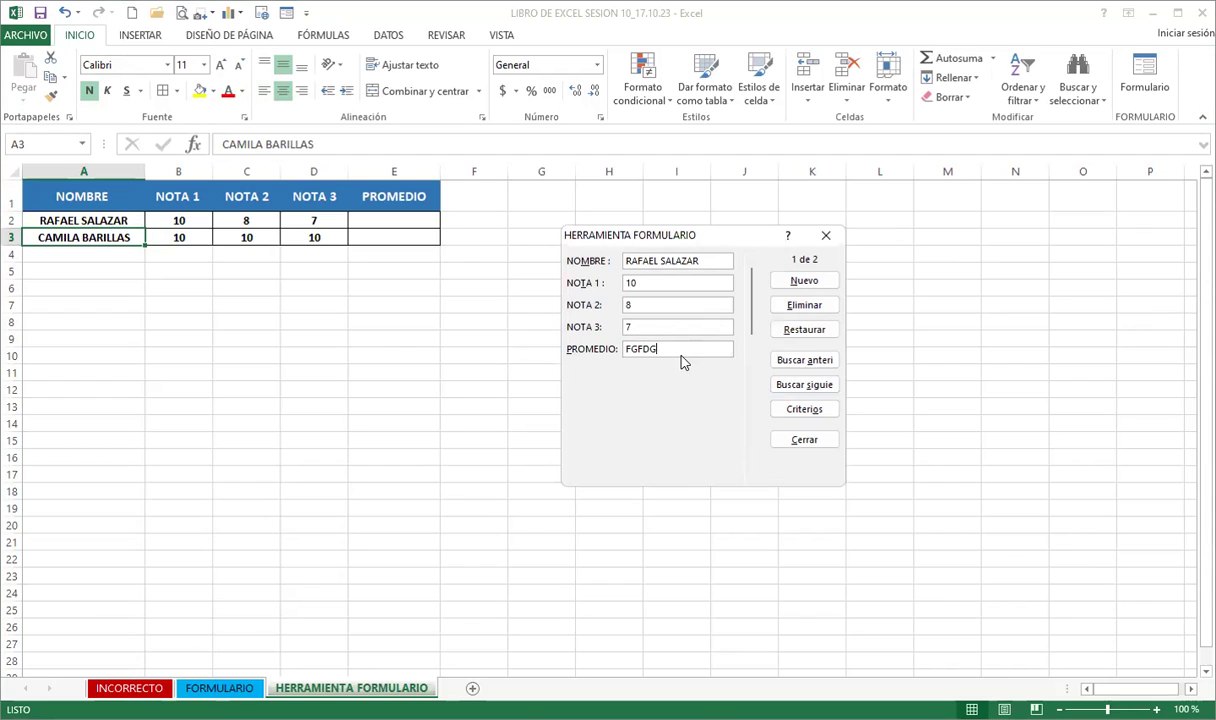
pyautogui.press('BackSpace')
pyautogui.press('BackSpace')
pyautogui.press('BackSpace')
pyautogui.press('BackSpace')
pyautogui.press('BackSpace')
# - Close the form and enter =PROMEDIO(B2:D2) in cell E2
pyautogui.click(825, 235)
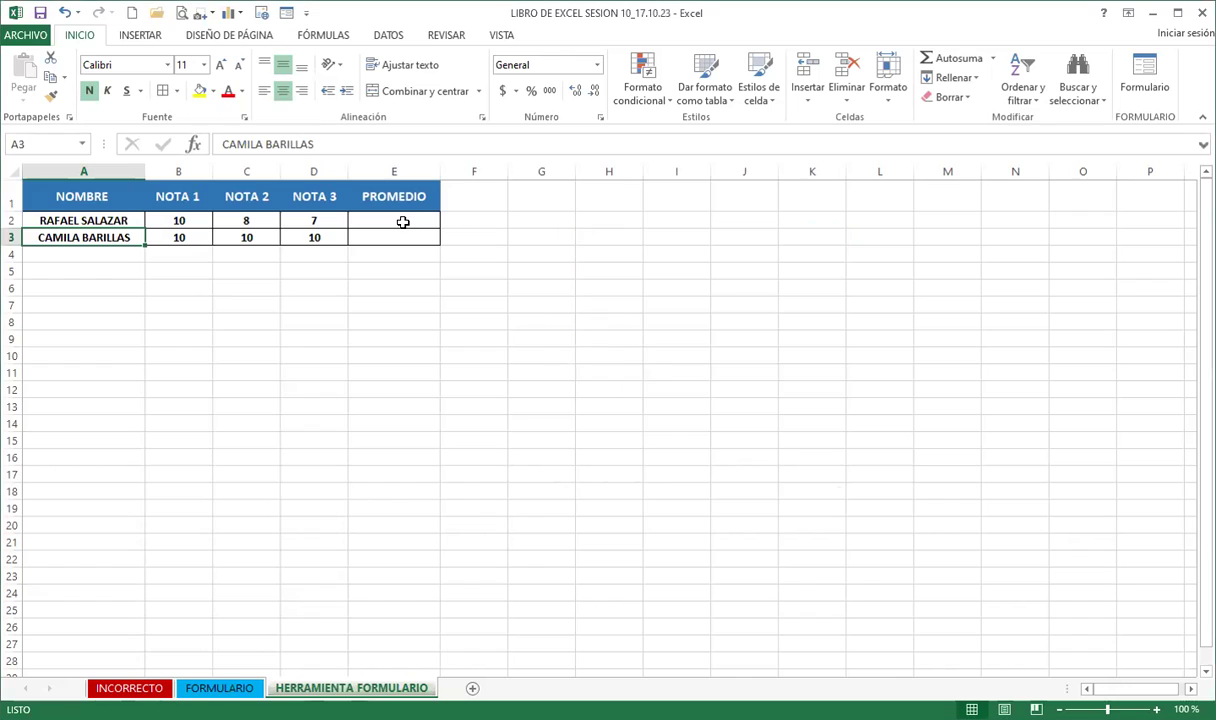
pyautogui.click(401, 222)
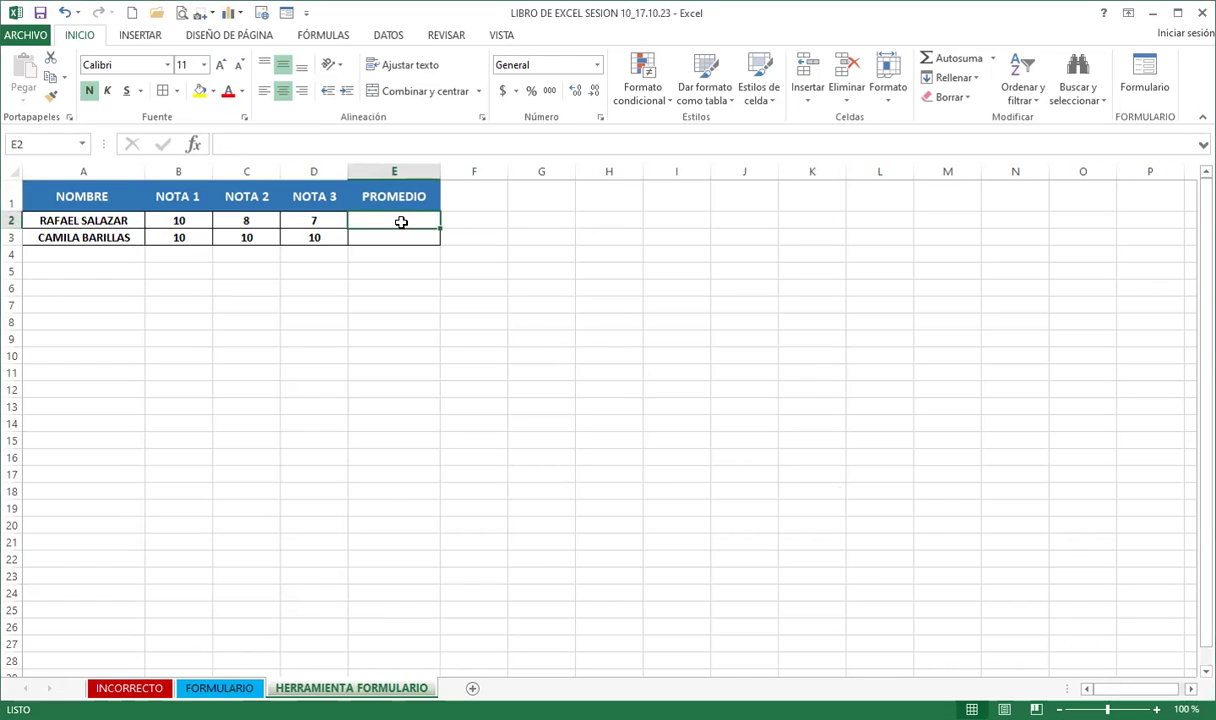
pyautogui.write('=P')
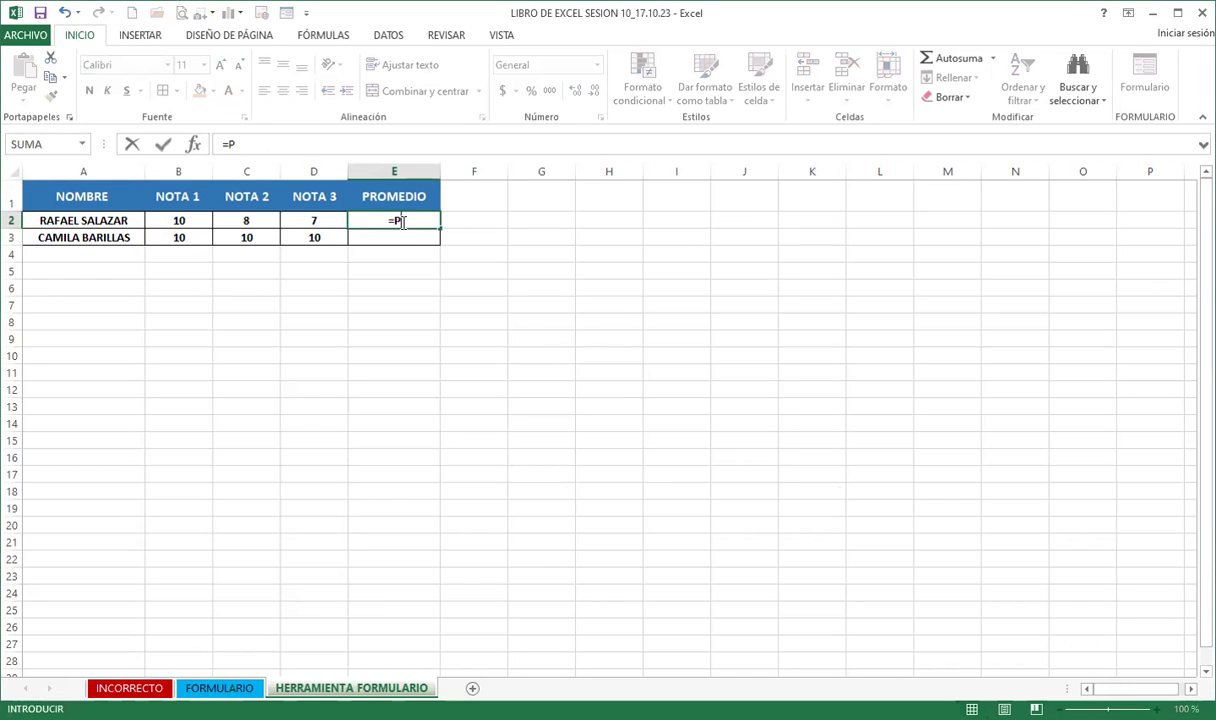
pyautogui.write('RO')
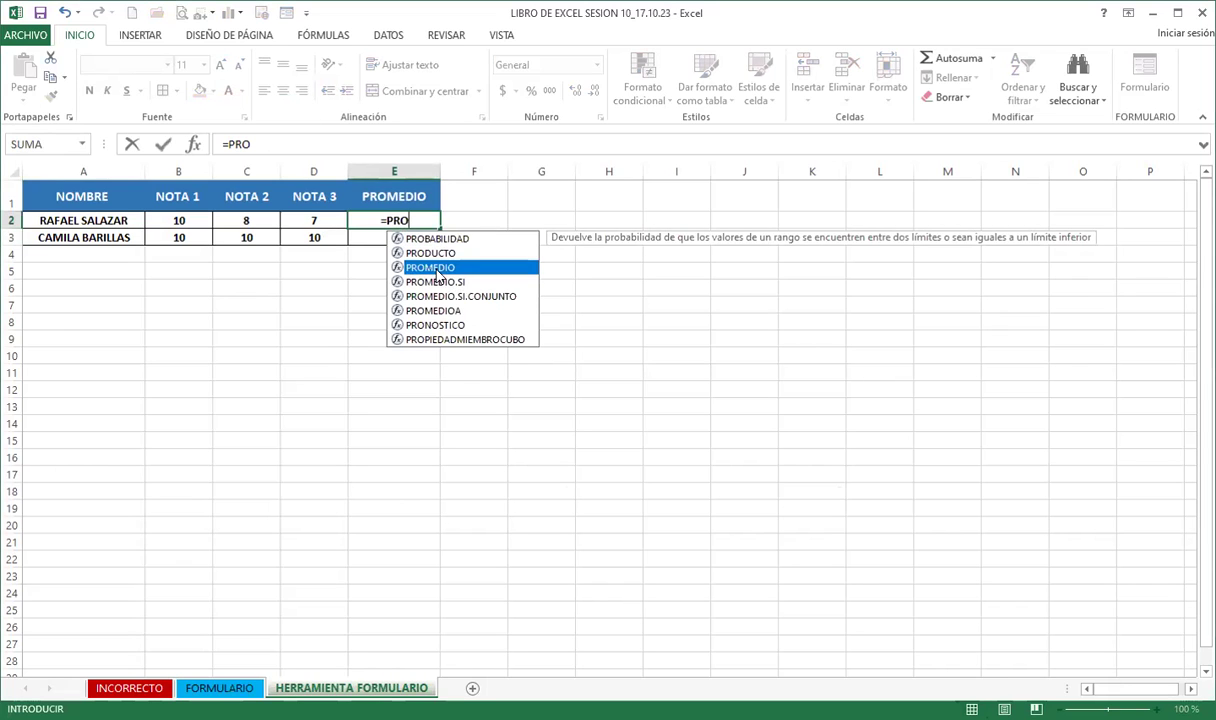
pyautogui.press('Tab')
pyautogui.click(160, 212)
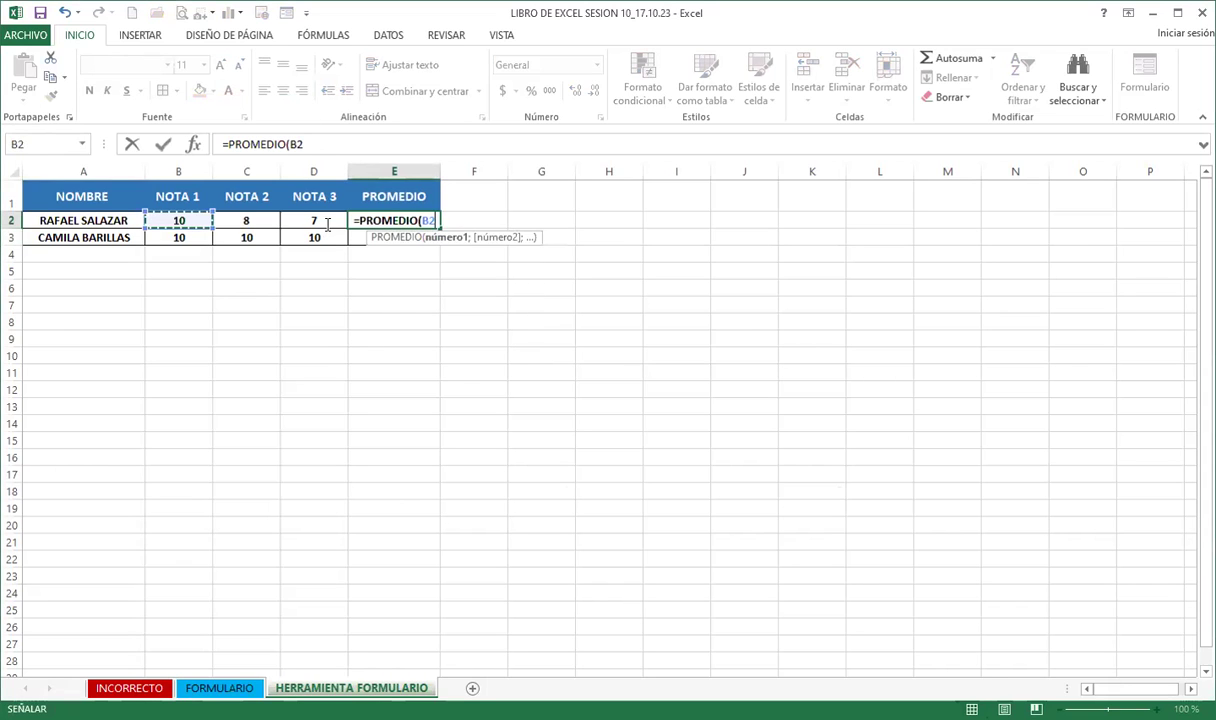
pyautogui.moveTo(327, 224); pyautogui.dragTo(318, 222)
pyautogui.press('Return')
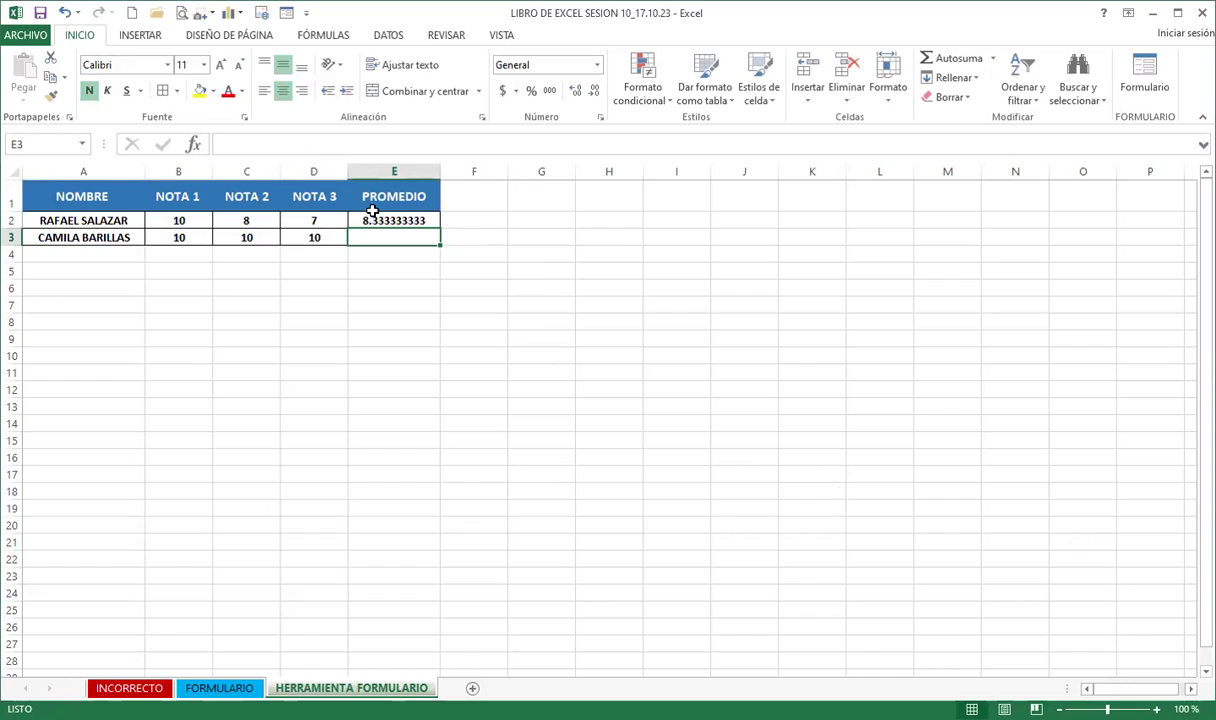
# - Fill the average down to E3 and format both in Número with one decimal (8.3, 10.0)
pyautogui.click(375, 221)
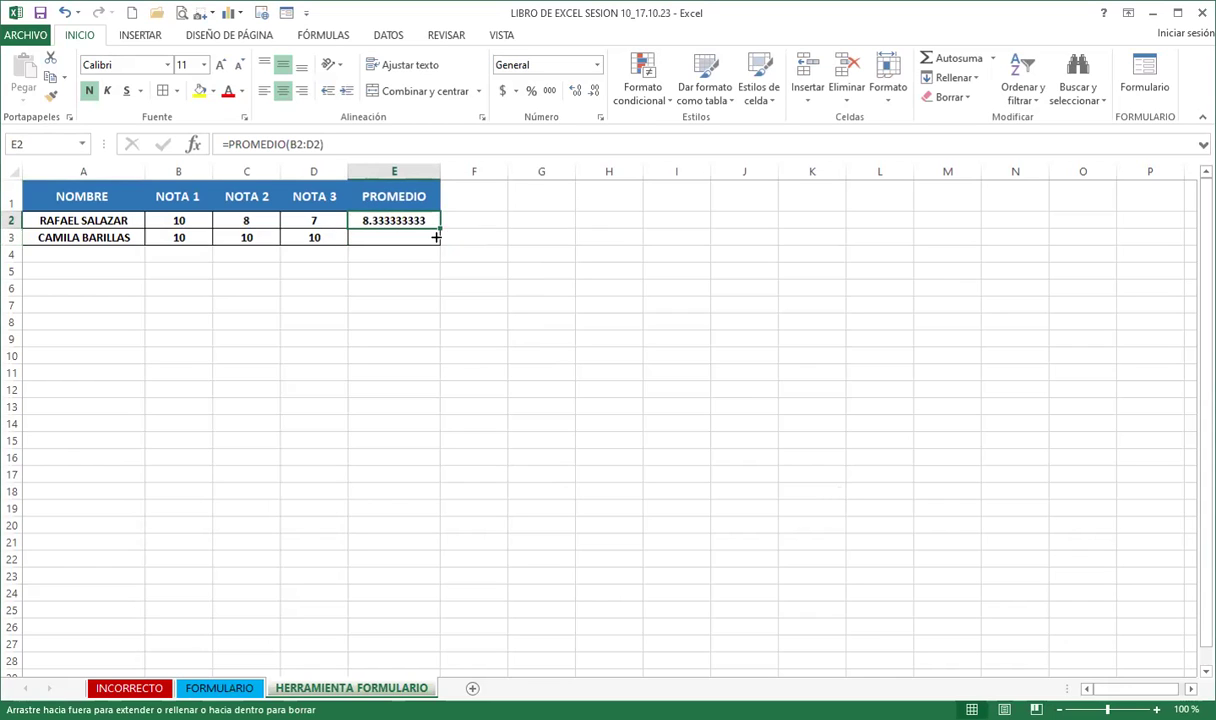
pyautogui.moveTo(440, 228); pyautogui.dragTo(434, 240)
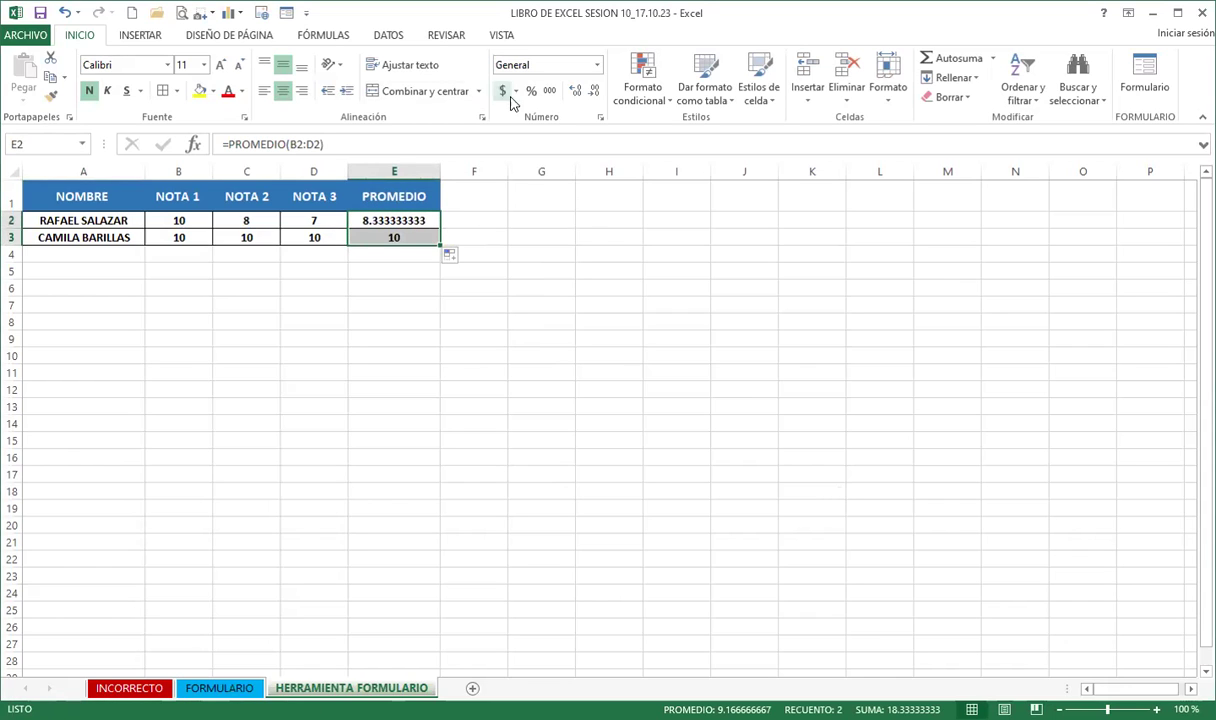
pyautogui.click(590, 91)
pyautogui.click(590, 91)
pyautogui.click(594, 91)
pyautogui.click(594, 91)
pyautogui.click(594, 91)
pyautogui.click(594, 91)
pyautogui.click(594, 91)
pyautogui.click(594, 91)
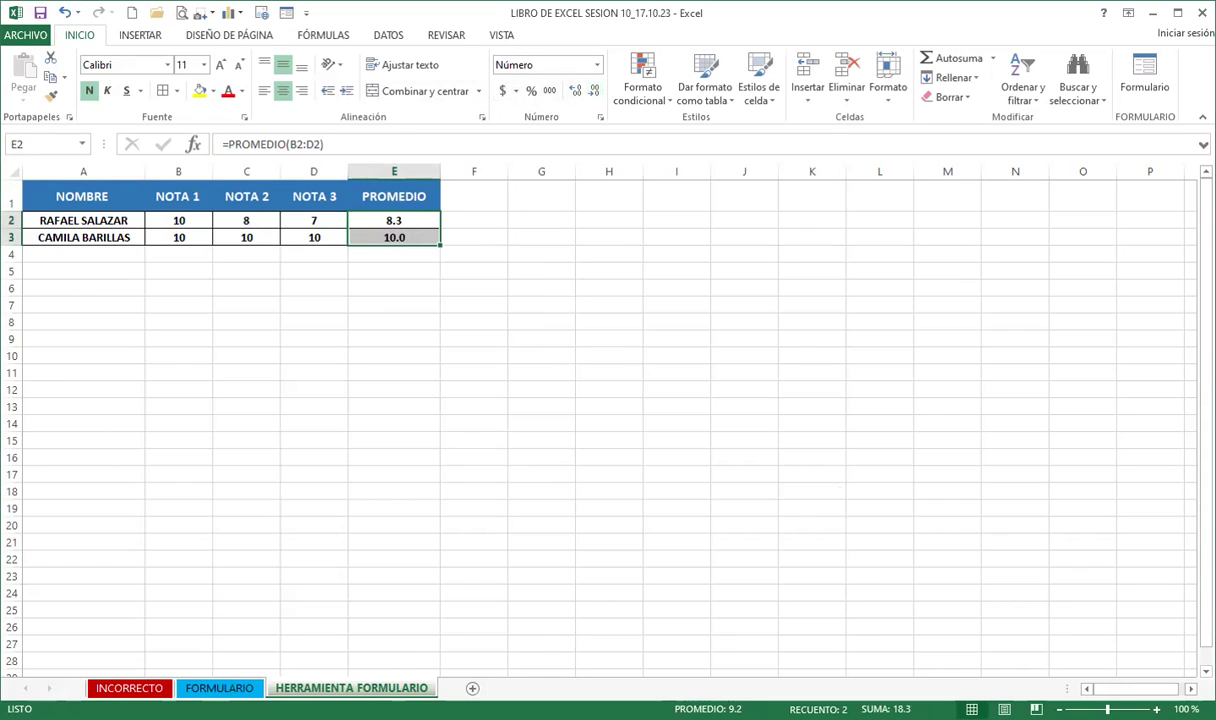
pyautogui.click(170, 288)
pyautogui.click(106, 230)
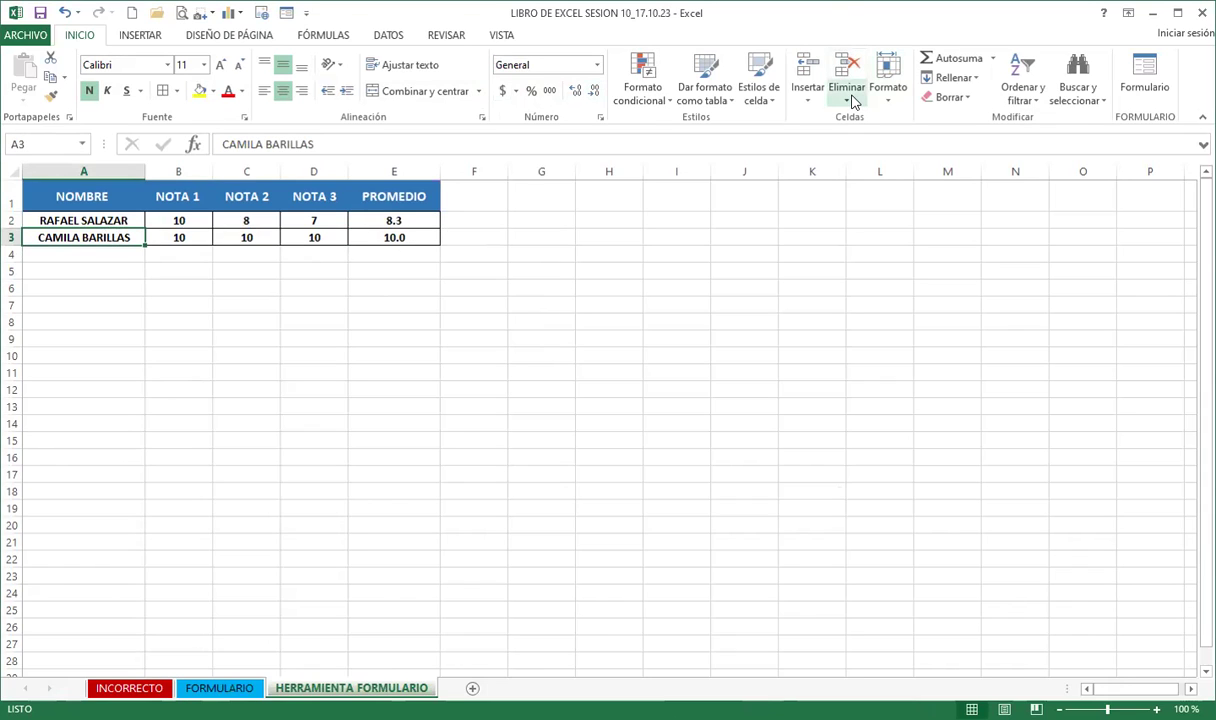
# - Open the Formulario data form and move to record 2 of 2, showing PROMEDIO 10.0
pyautogui.click(1144, 80)
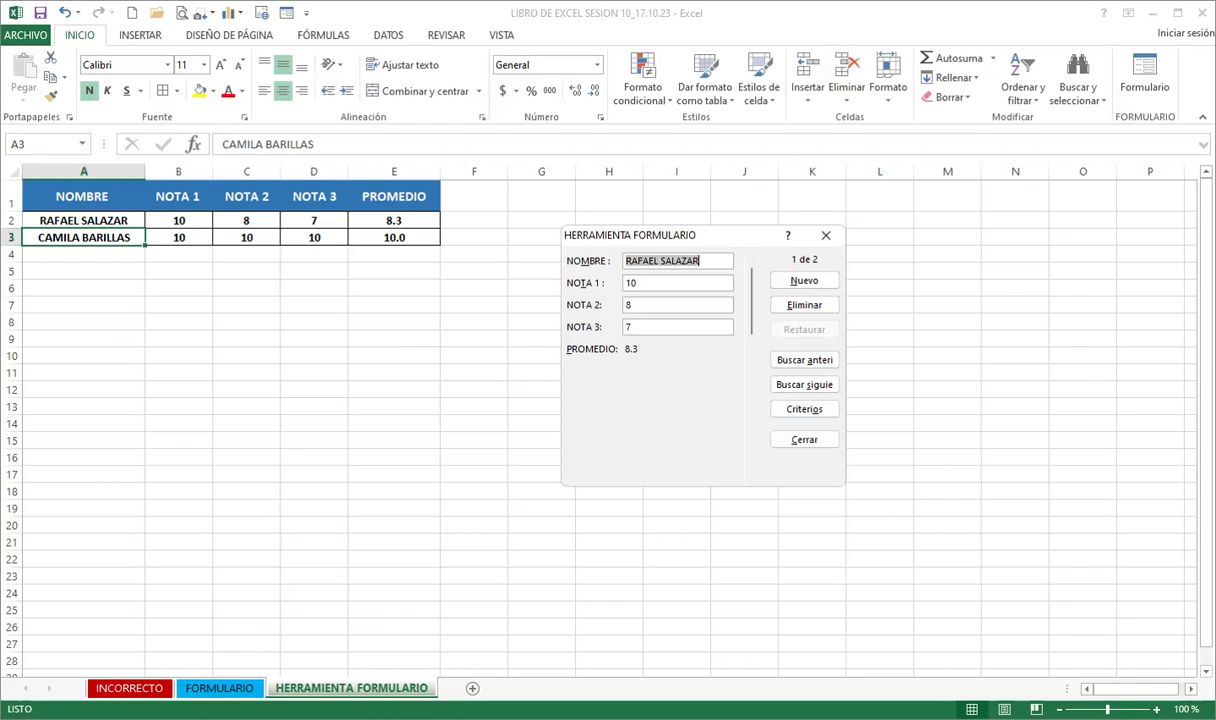
pyautogui.click(752, 475)
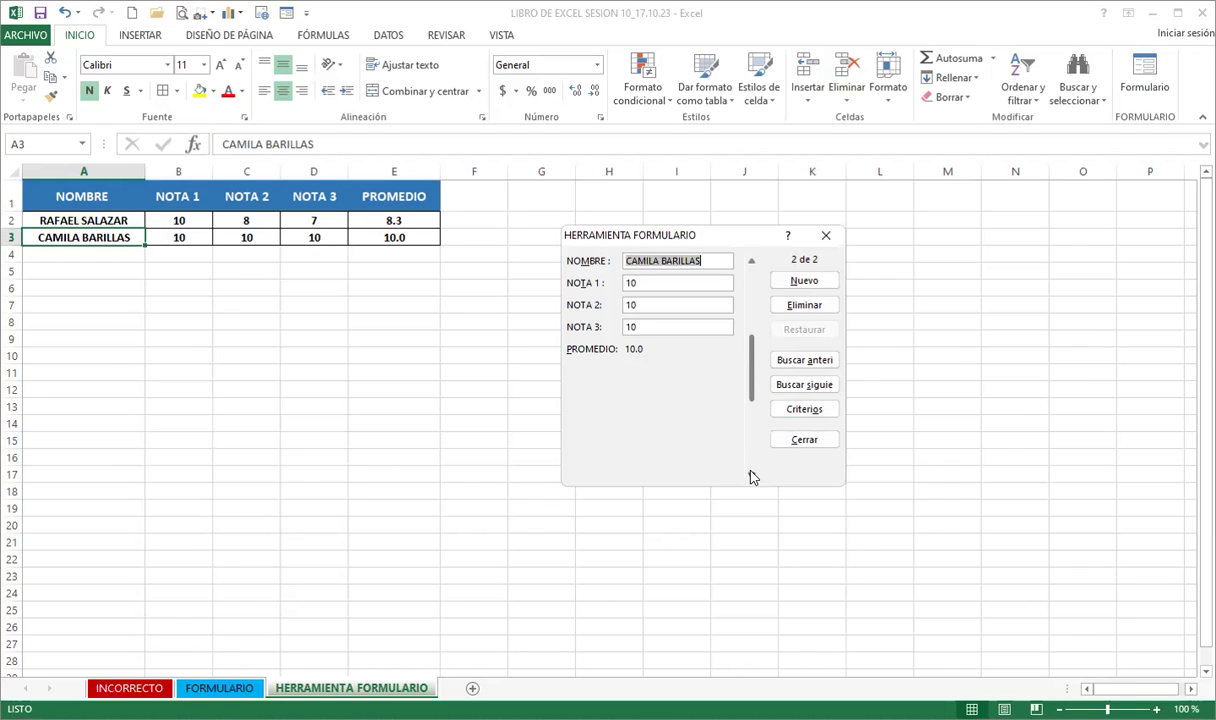
pyautogui.click(651, 329)
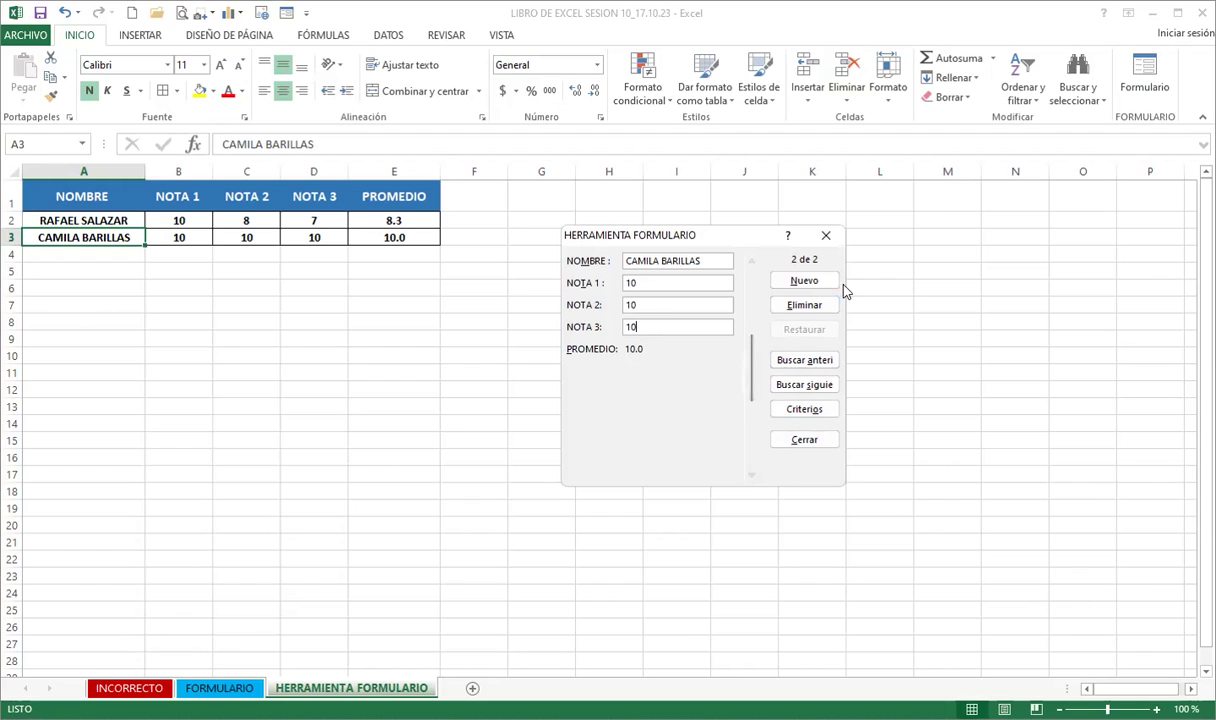
# - Start a new record with the third student's name and grades 8, 7 and 9
pyautogui.click(797, 281)
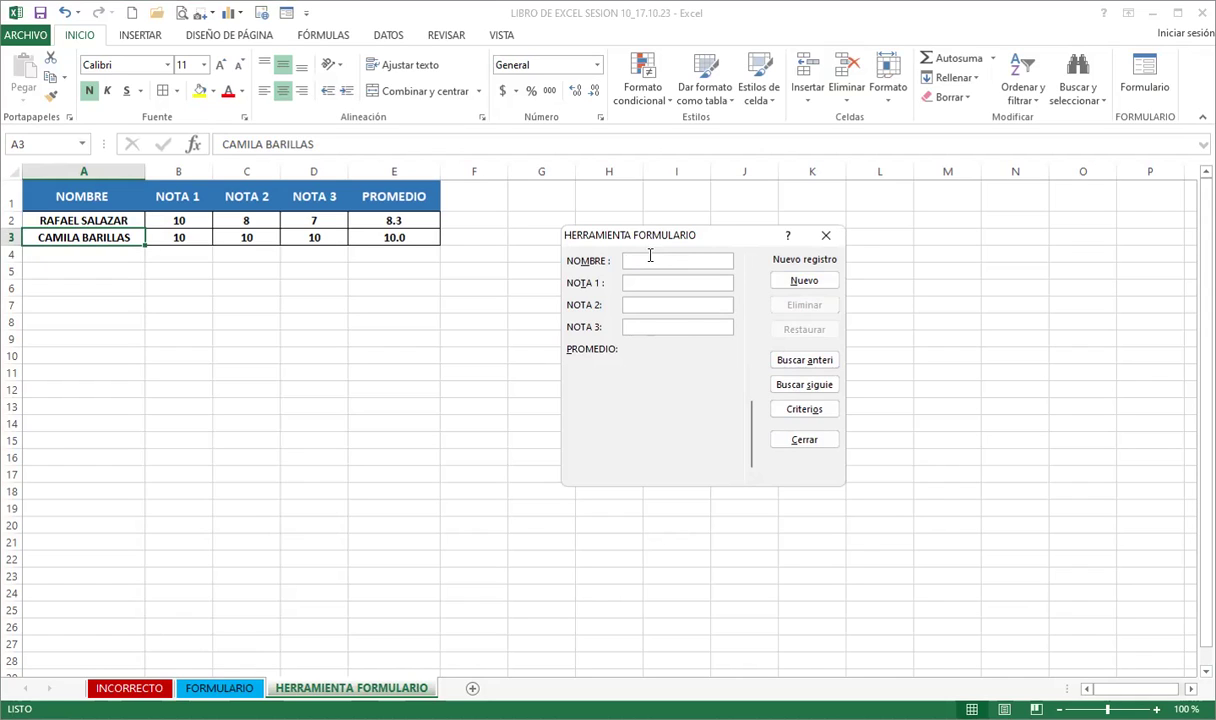
pyautogui.write('8')
pyautogui.write('7')
pyautogui.press('Tab')
pyautogui.write('9')
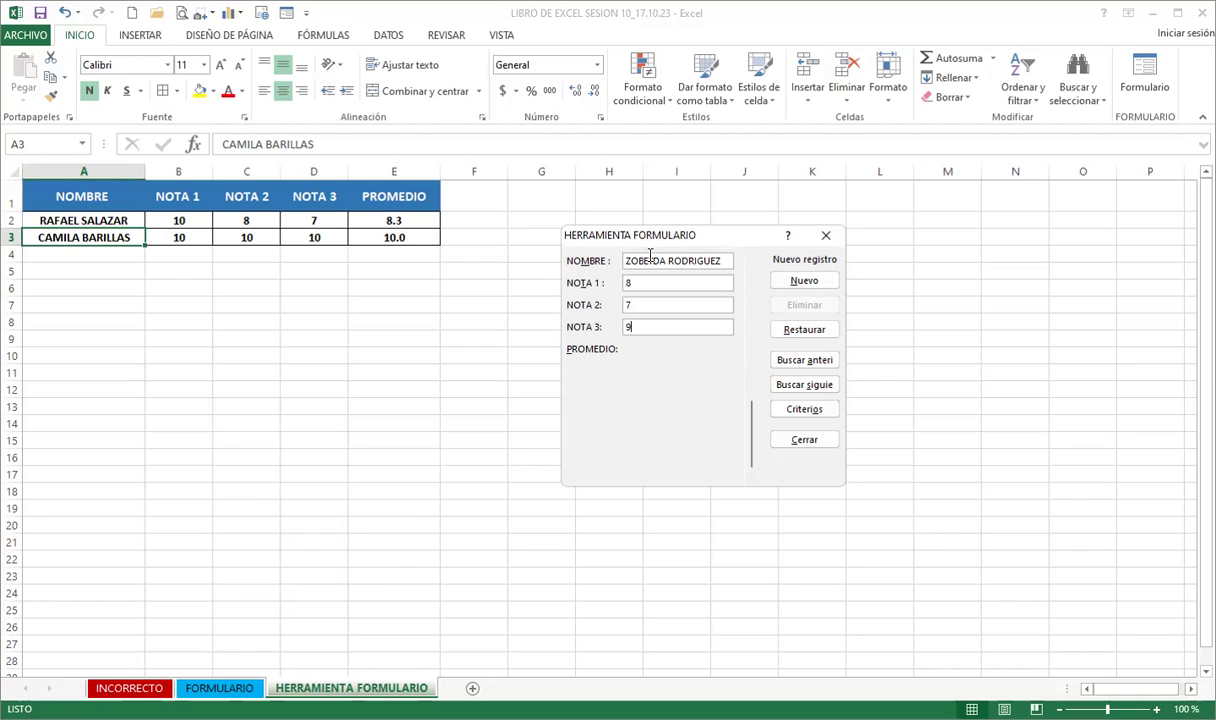
# - Commit the third student's record so row 4 shows 8, 7, 9 and average 8.0
pyautogui.press('Return')
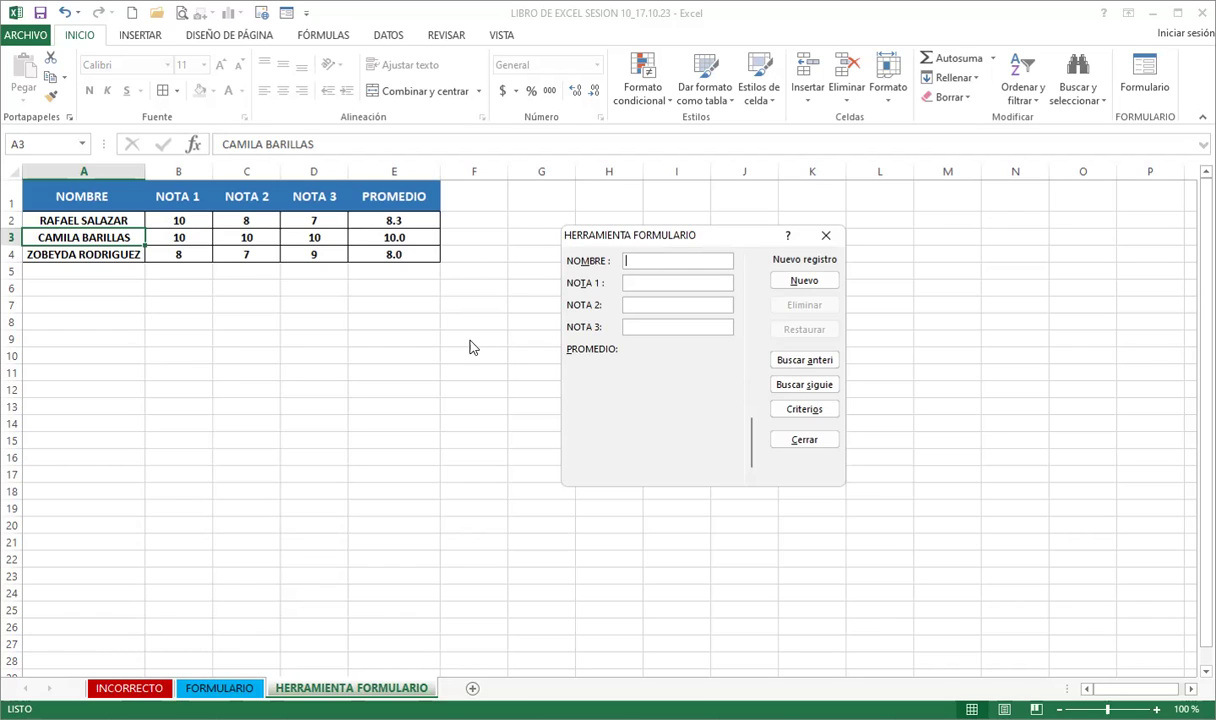
# - Close the form, reopen it to confirm record 1 of 3, then close it again
pyautogui.click(828, 238)
pyautogui.keyDown('ctrl'); pyautogui.scroll(3, 309, 448); pyautogui.keyUp('ctrl')
pyautogui.keyDown('ctrl'); pyautogui.scroll(3, 309, 448); pyautogui.keyUp('ctrl')
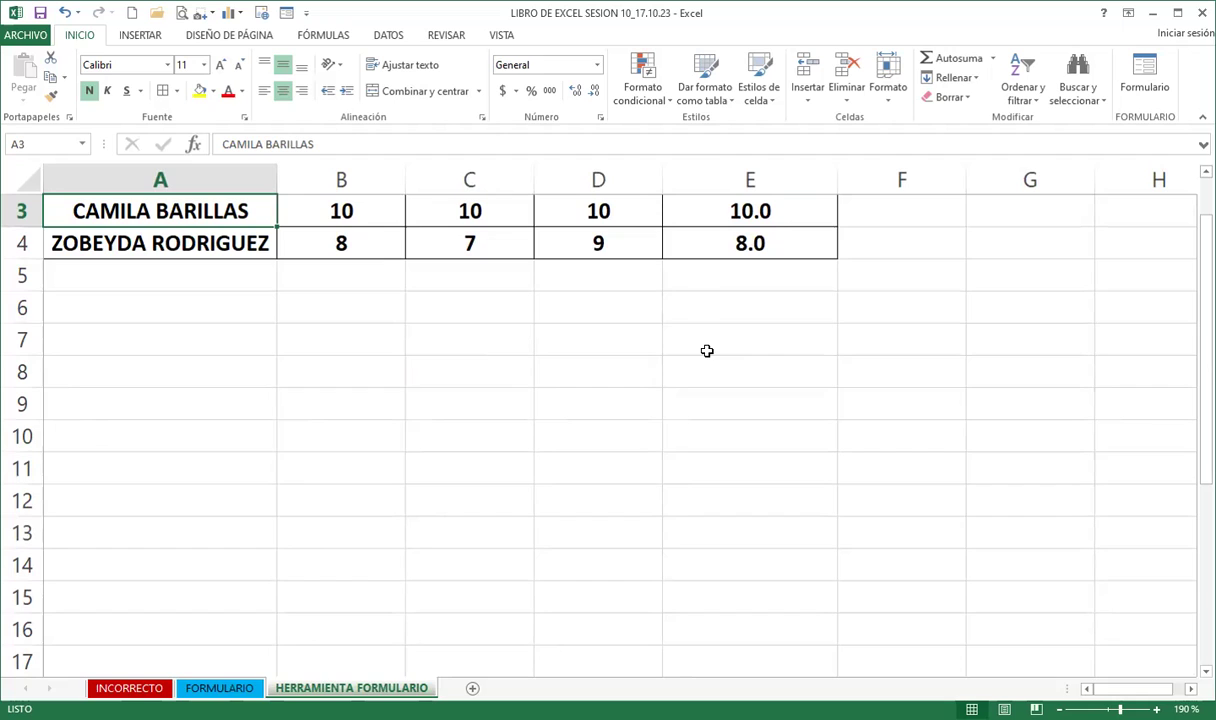
pyautogui.click(1144, 78)
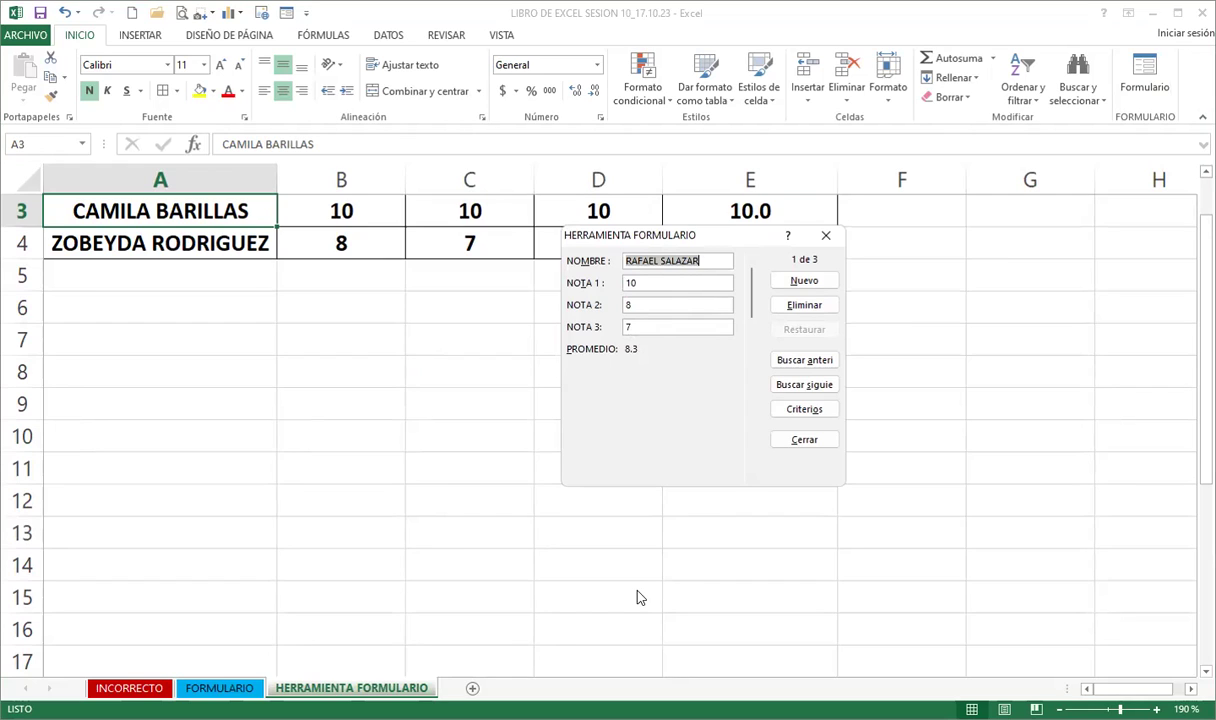
pyautogui.click(825, 235)
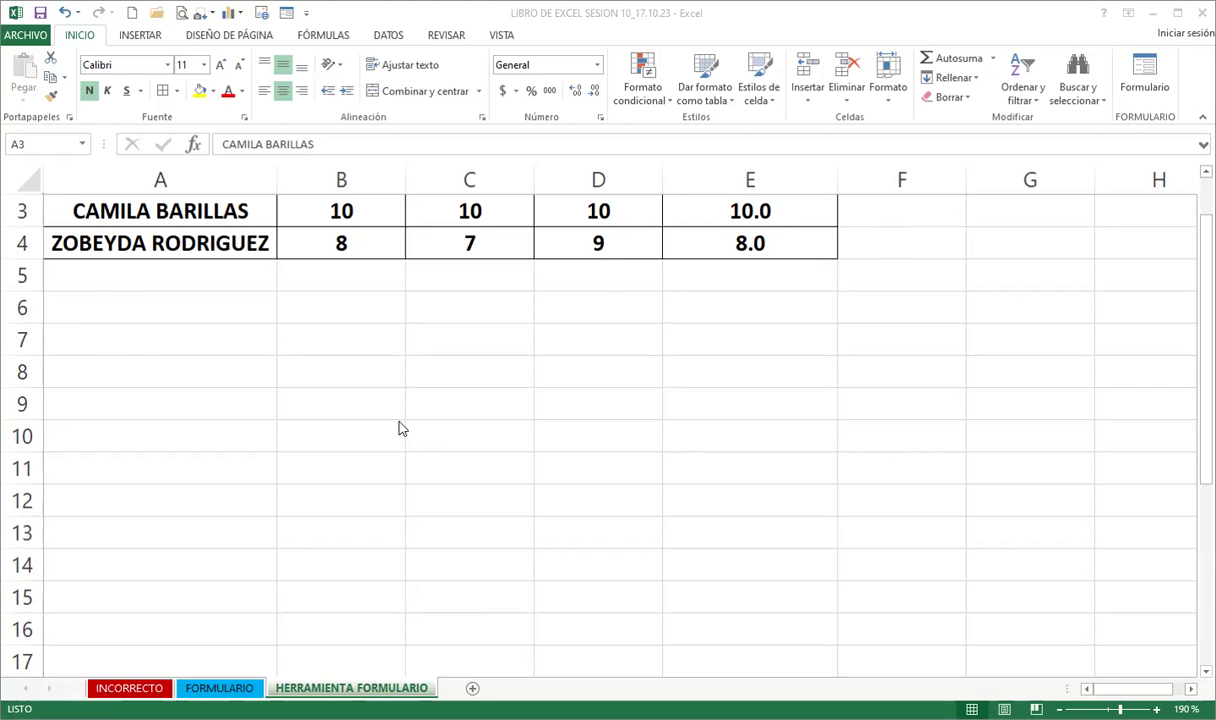
# - Copy the header row A1:E1, NOMBRE through PROMEDIO
pyautogui.scroll(1, 399, 429)
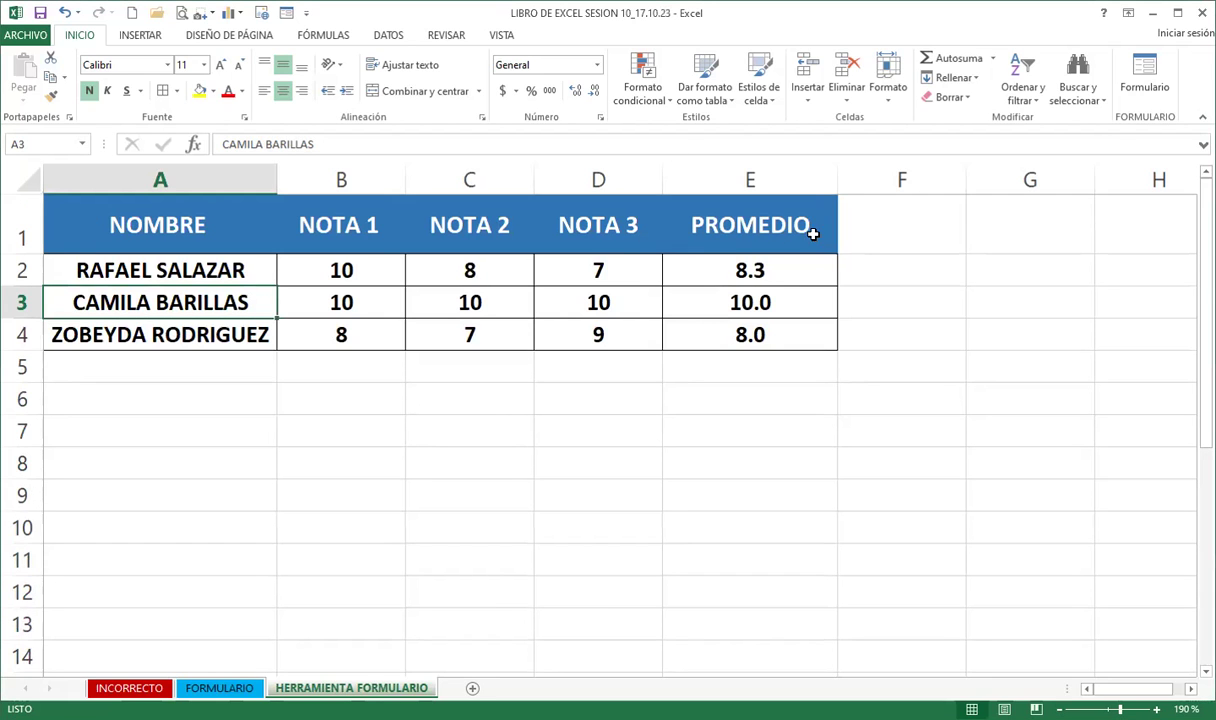
pyautogui.click(90, 224)
pyautogui.moveTo(90, 224); pyautogui.dragTo(819, 234)
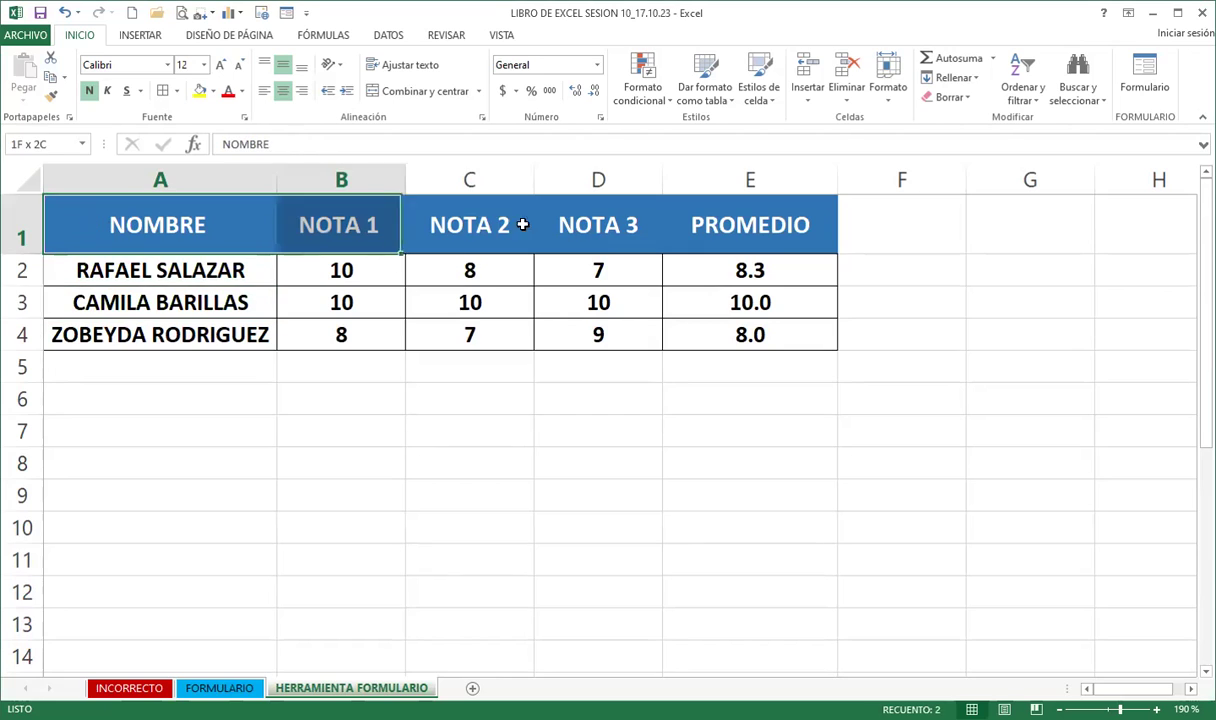
pyautogui.click(50, 77)
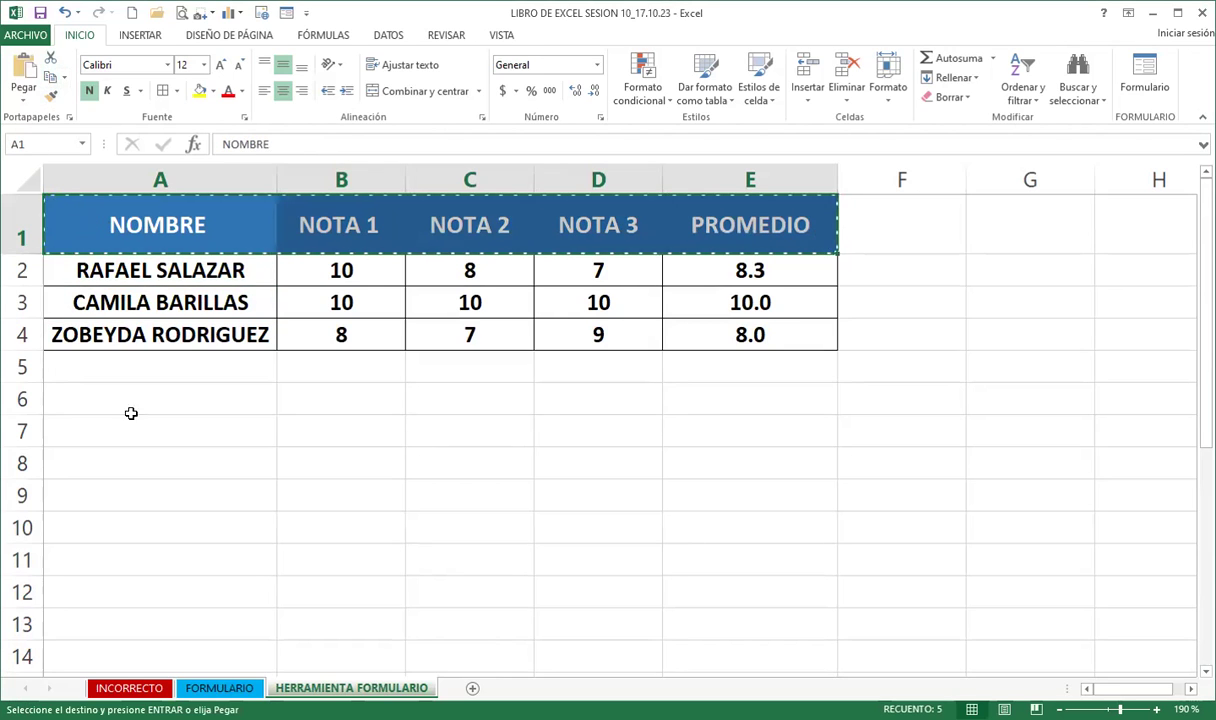
# - Paste the copied header into cell A22
pyautogui.scroll(-5, 125, 420)
pyautogui.click(100, 410)
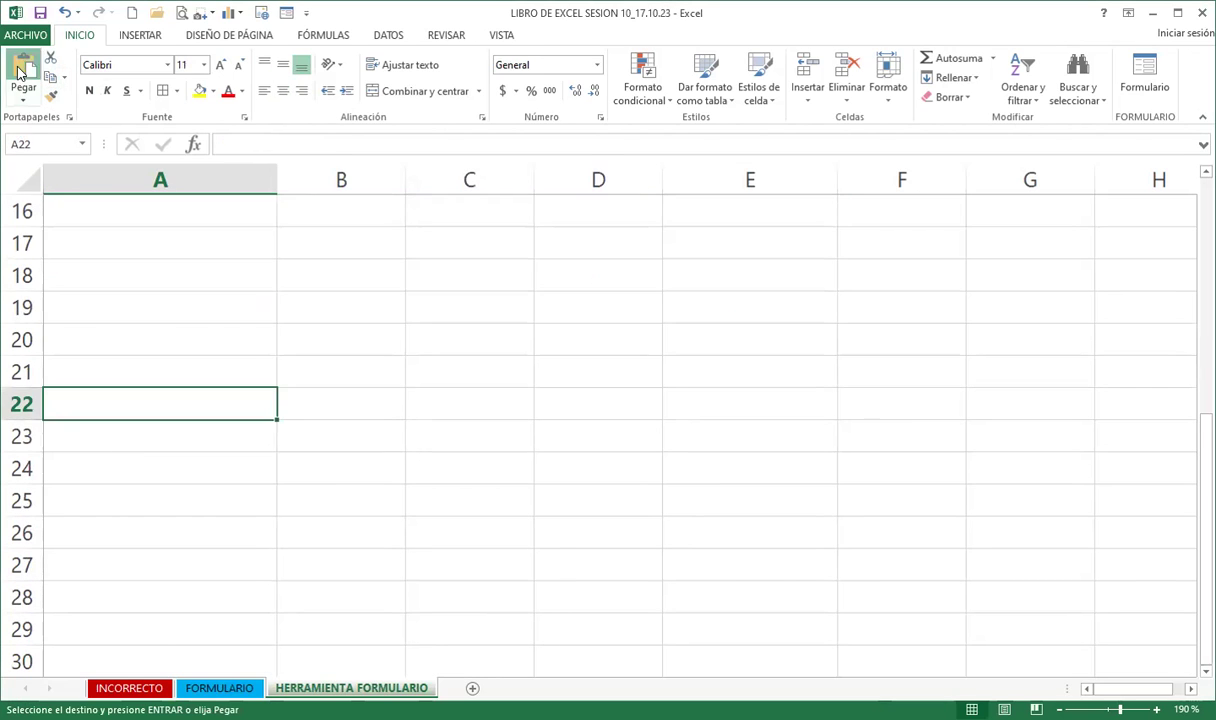
pyautogui.click(22, 68)
pyautogui.click(160, 532)
pyautogui.click(227, 454)
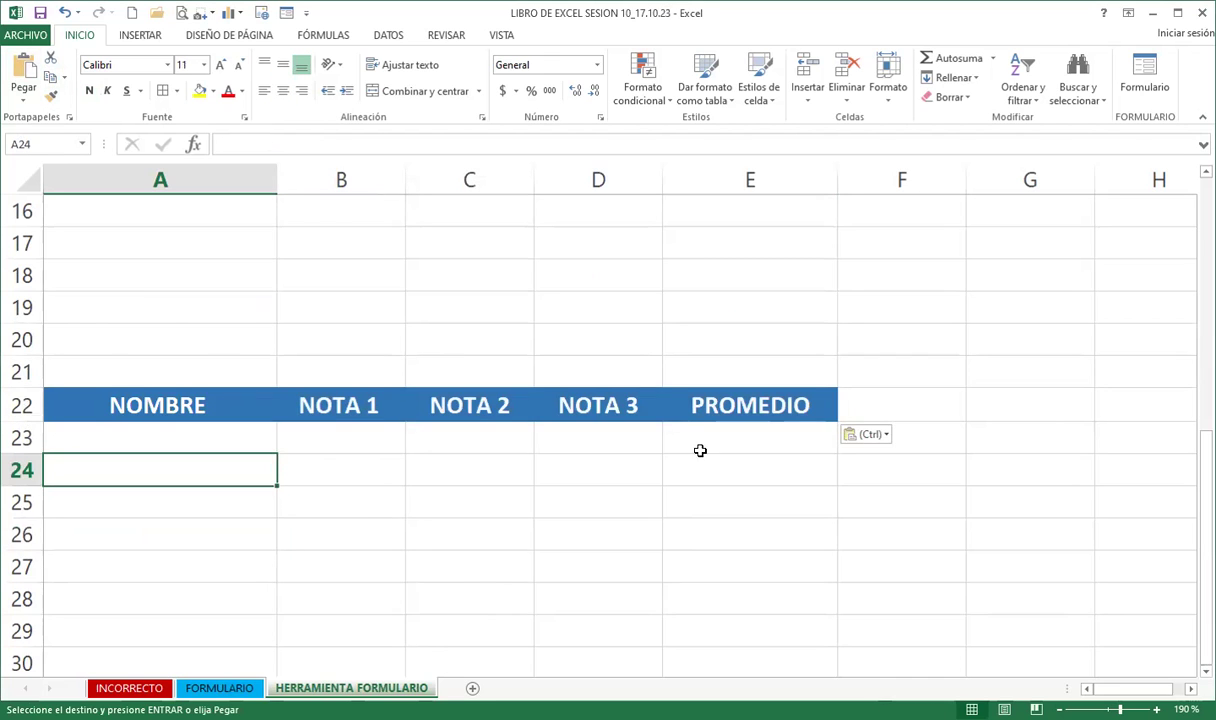
pyautogui.click(150, 436)
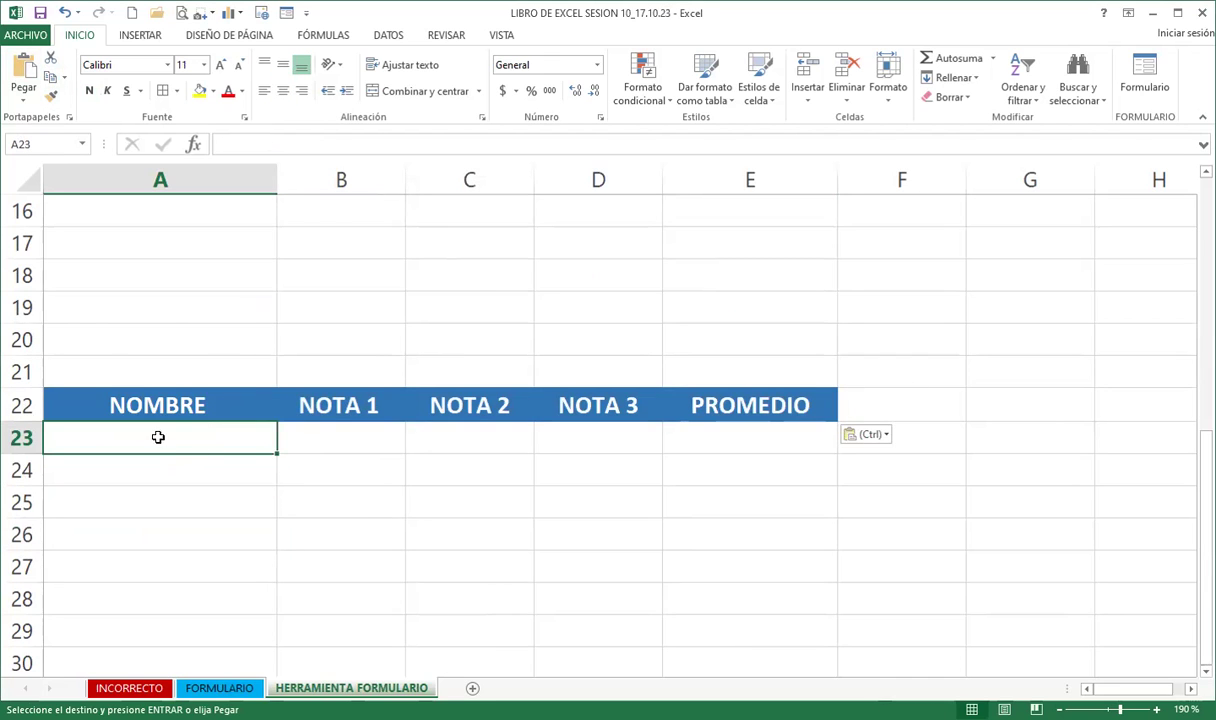
# - Clear the copy marquee from the original header and return to the pasted header in A22
pyautogui.scroll(5, 240, 300)
pyautogui.scroll(-5, 386, 357)
pyautogui.scroll(4, 330, 405)
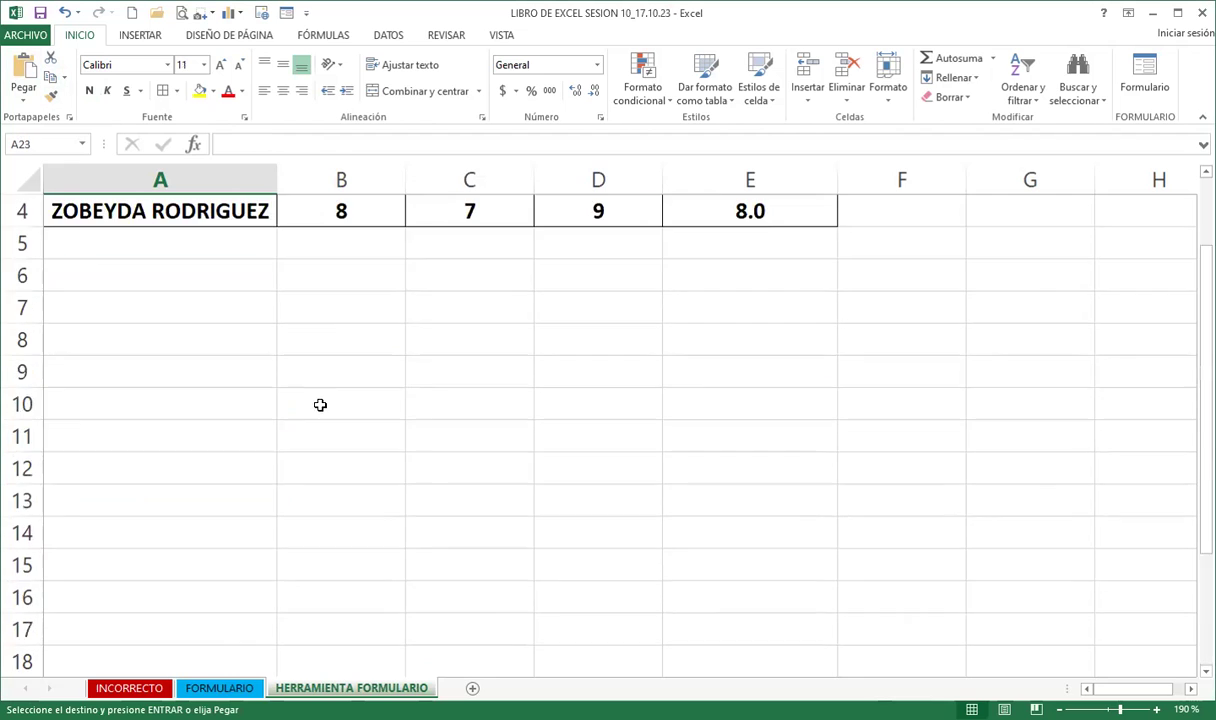
pyautogui.scroll(1, 320, 405)
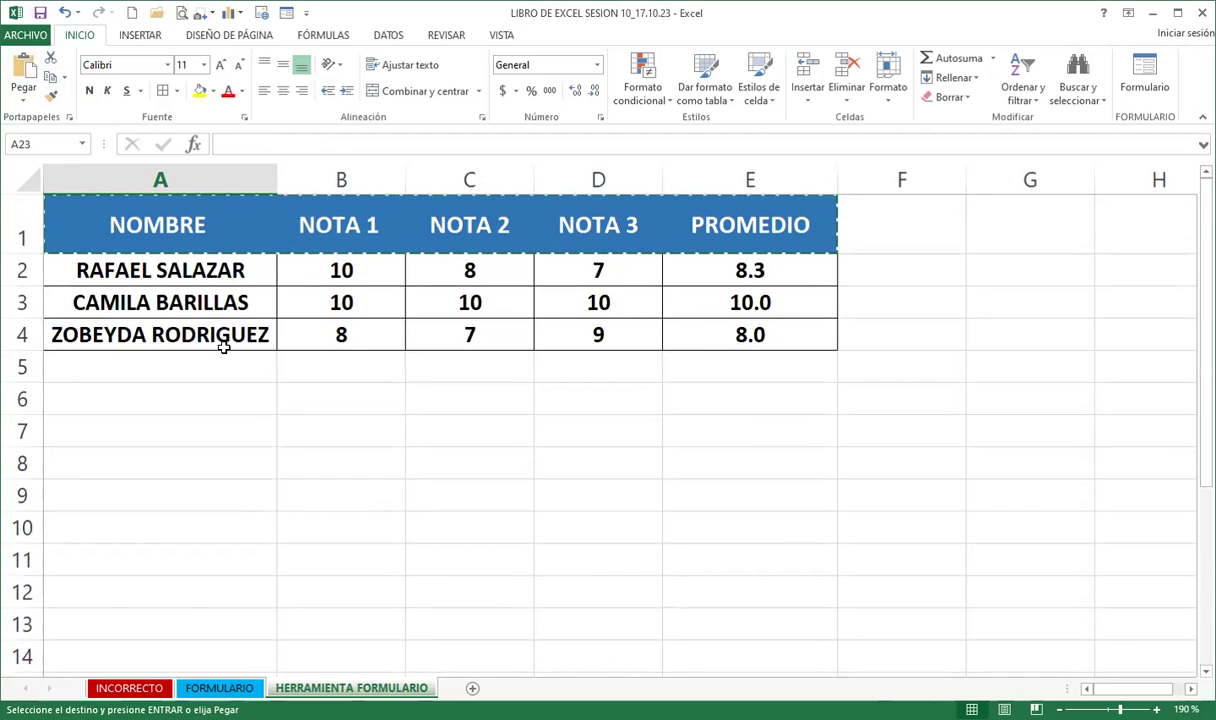
pyautogui.click(222, 295)
pyautogui.click(172, 270)
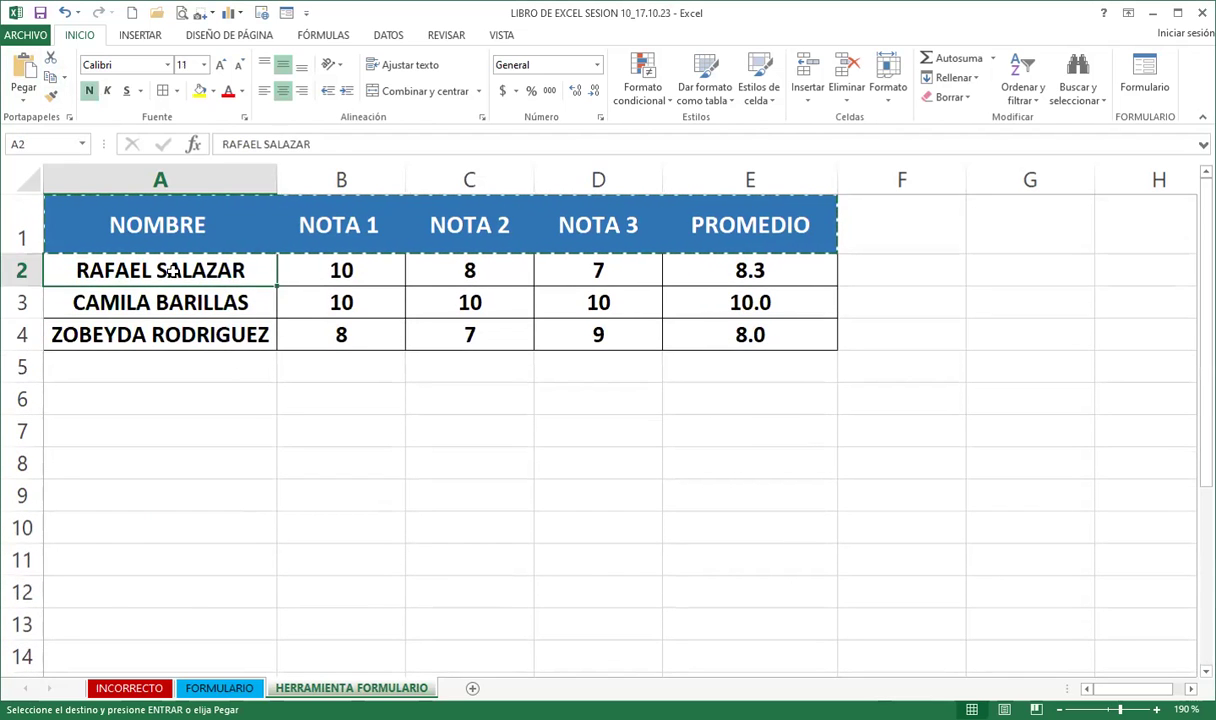
pyautogui.press('Escape')
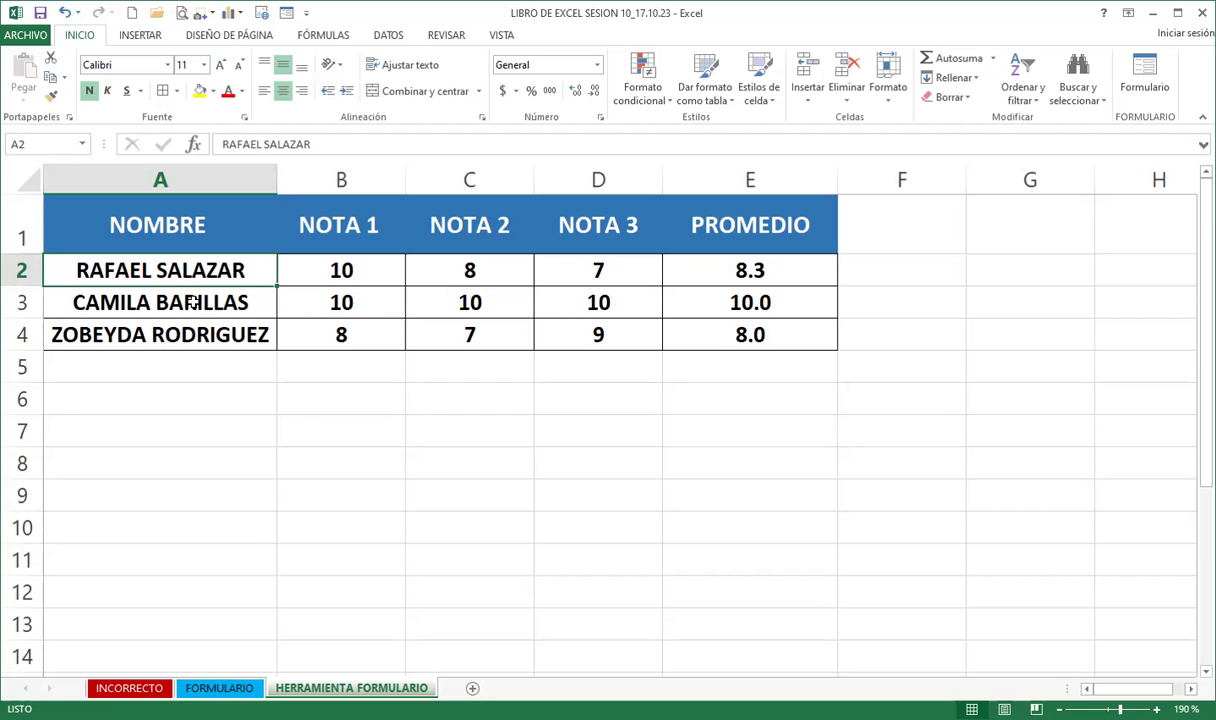
pyautogui.scroll(-4, 313, 452)
pyautogui.scroll(-1, 313, 452)
pyautogui.click(230, 405)
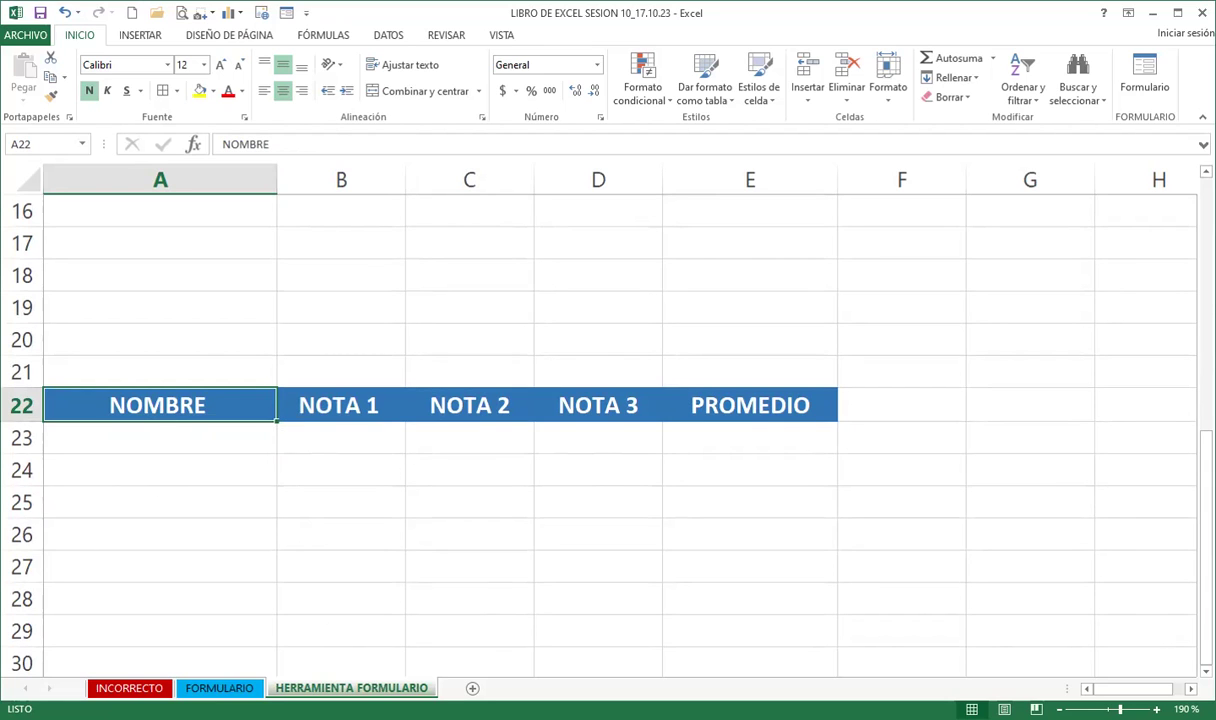
# - Insert a table from the row 22 header with 'La tabla tiene encabezados' checked
pyautogui.click(140, 35)
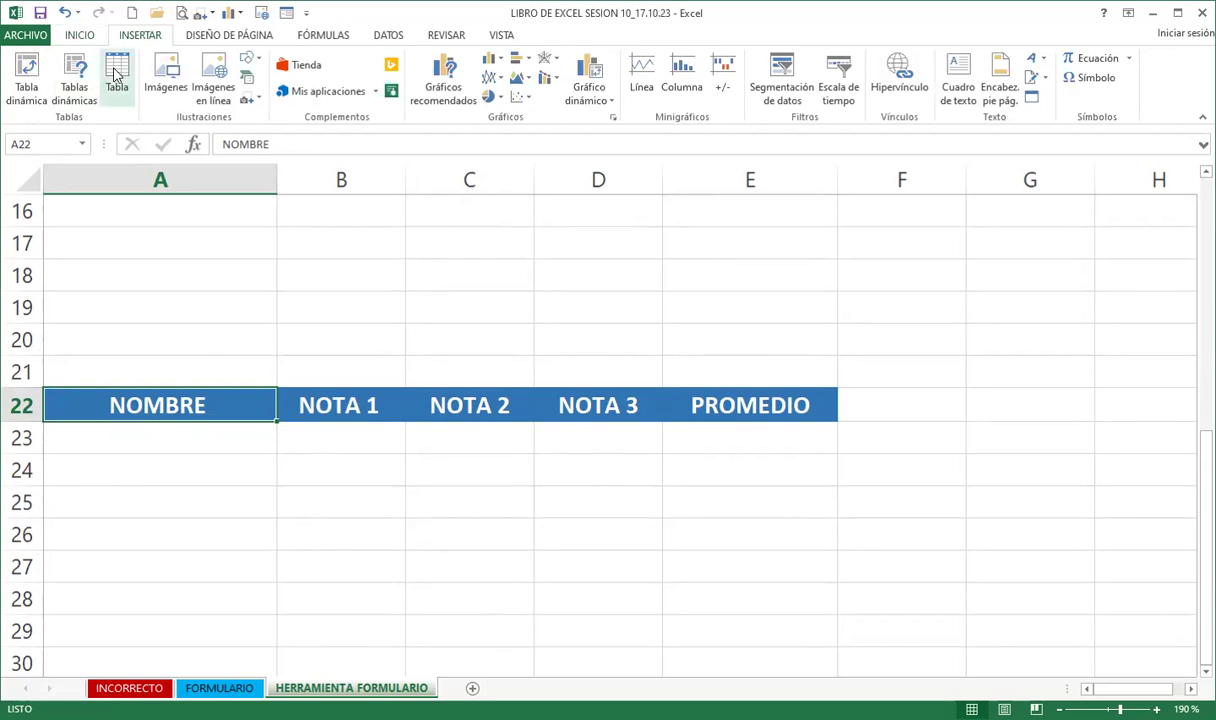
pyautogui.click(116, 73)
pyautogui.click(638, 368)
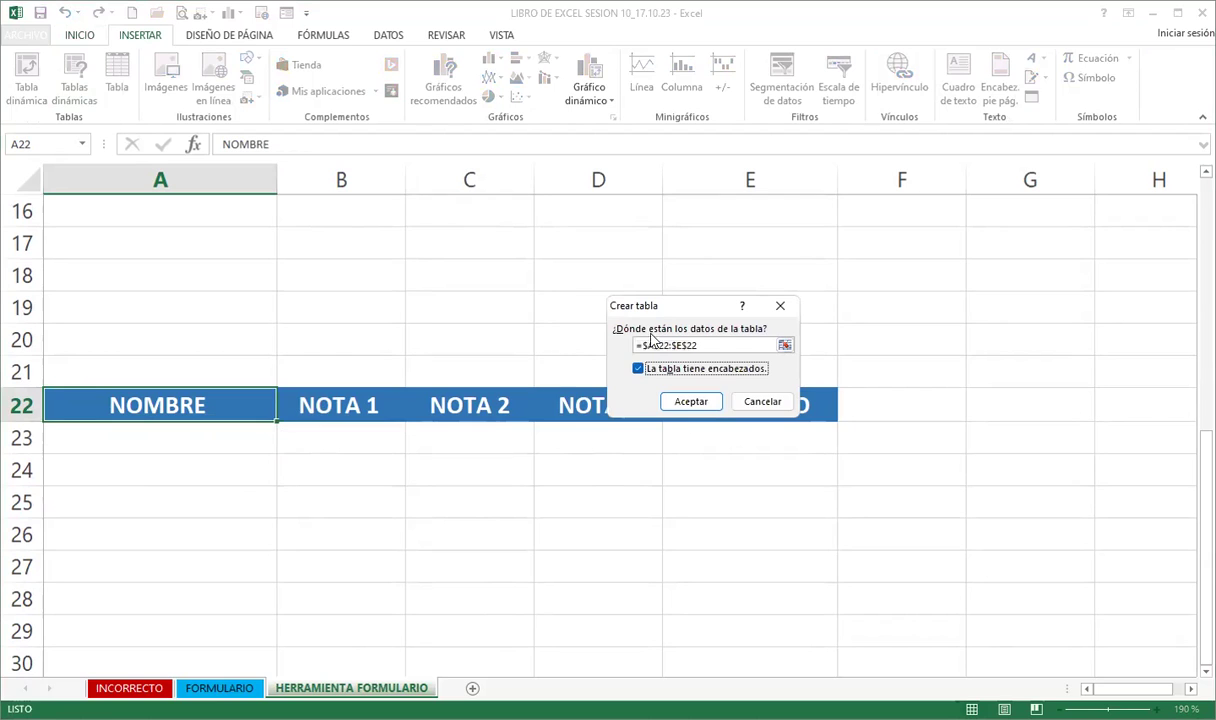
pyautogui.click(690, 401)
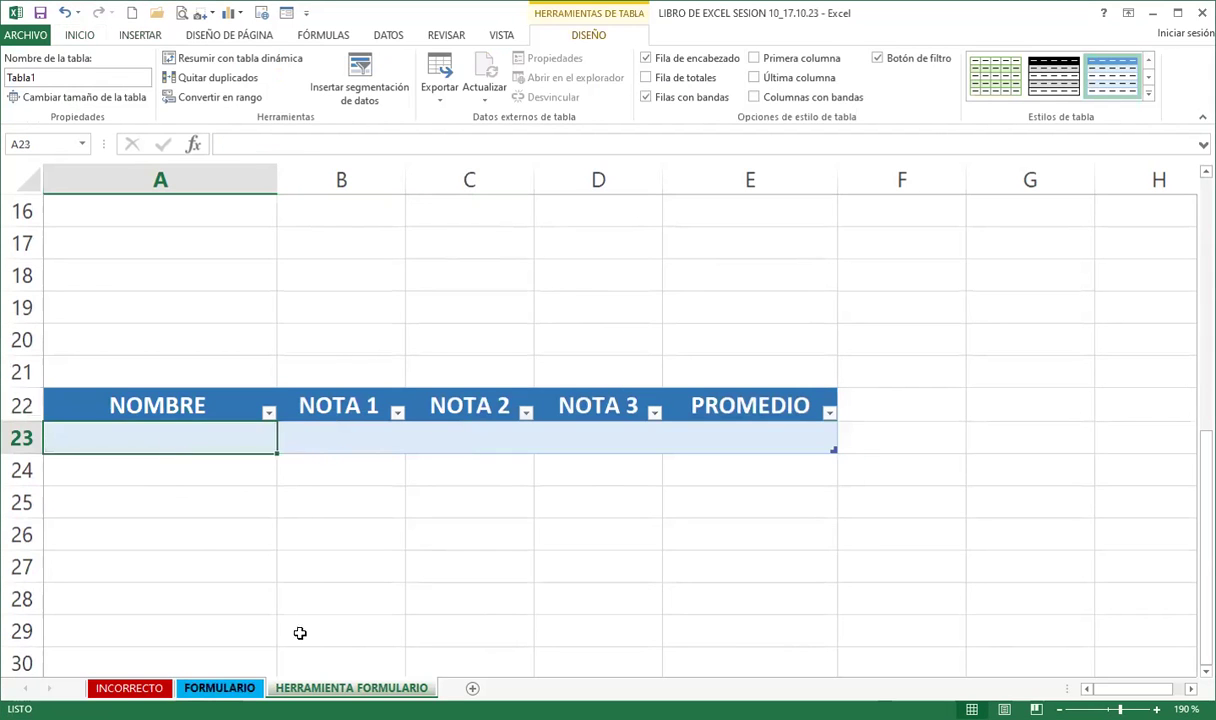
# - Dismiss the resulting error message and select the table's empty entry row at A23
pyautogui.click(291, 535)
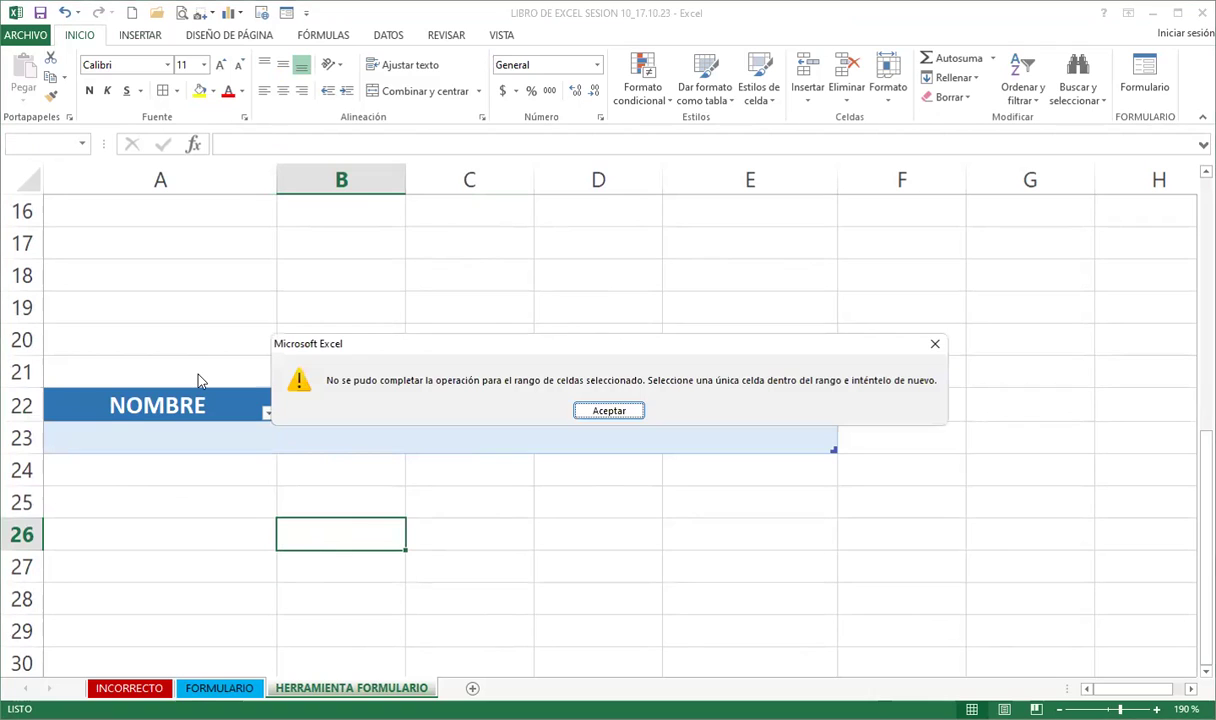
pyautogui.press('Return')
pyautogui.click(212, 405)
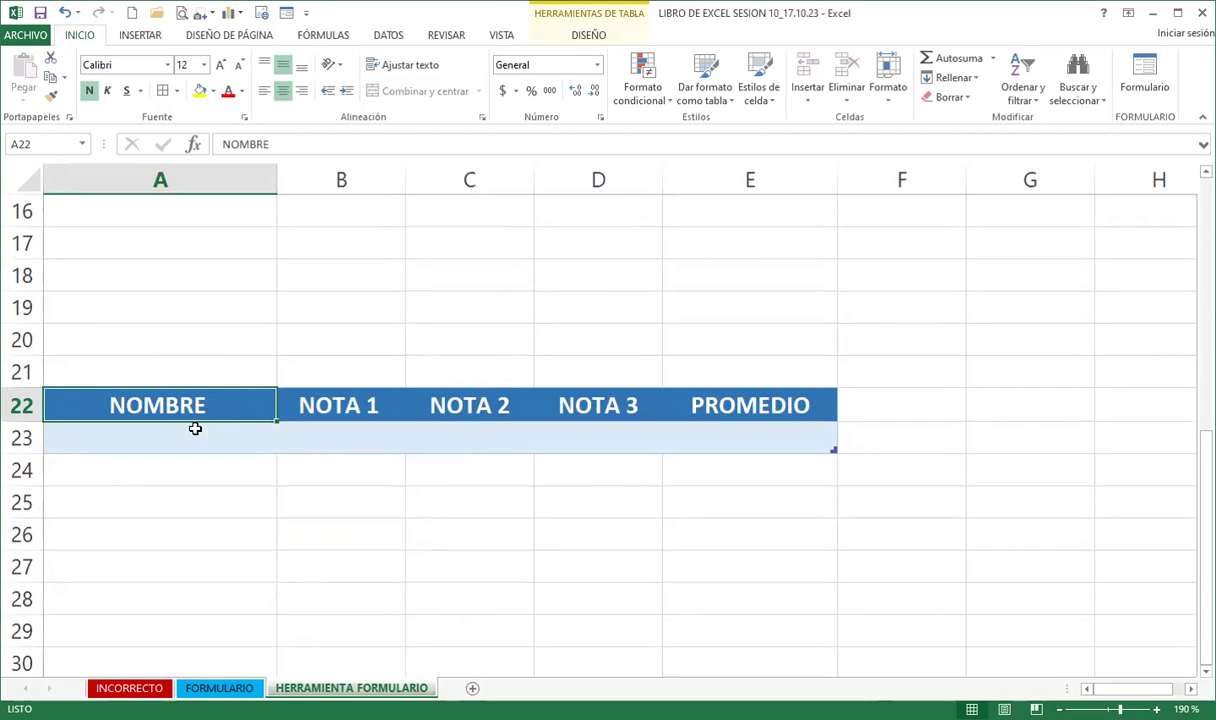
pyautogui.click(180, 432)
pyautogui.click(128, 494)
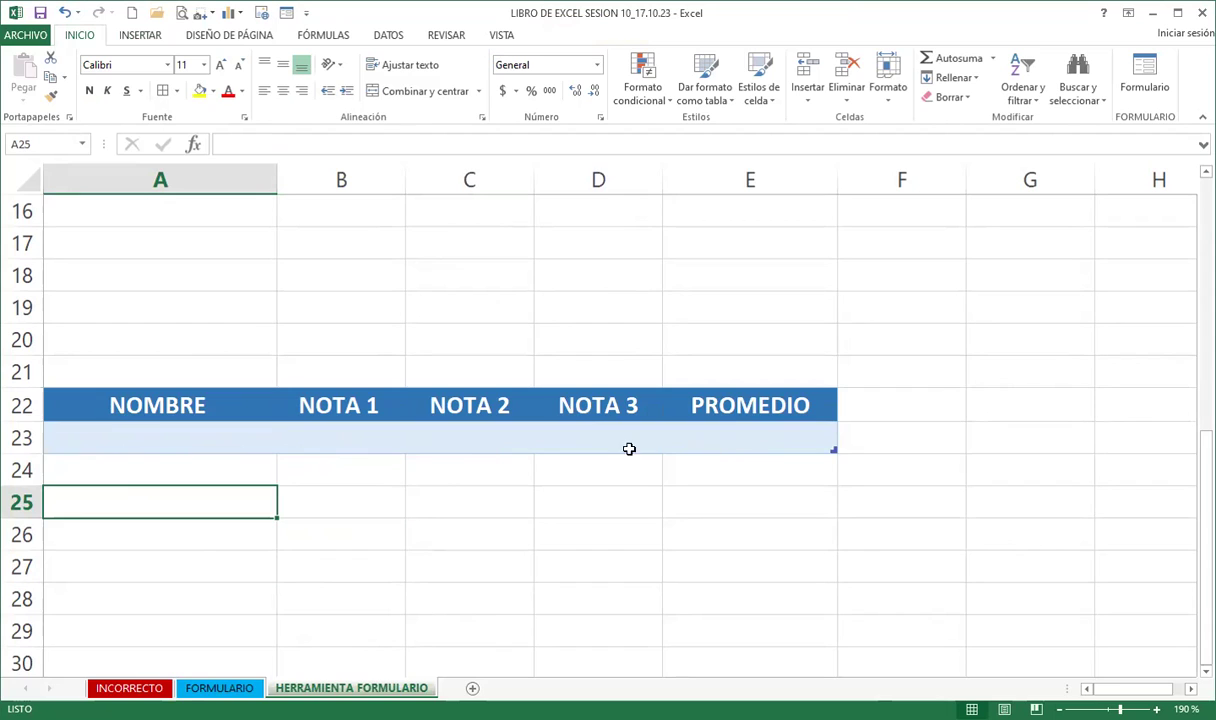
pyautogui.click(95, 432)
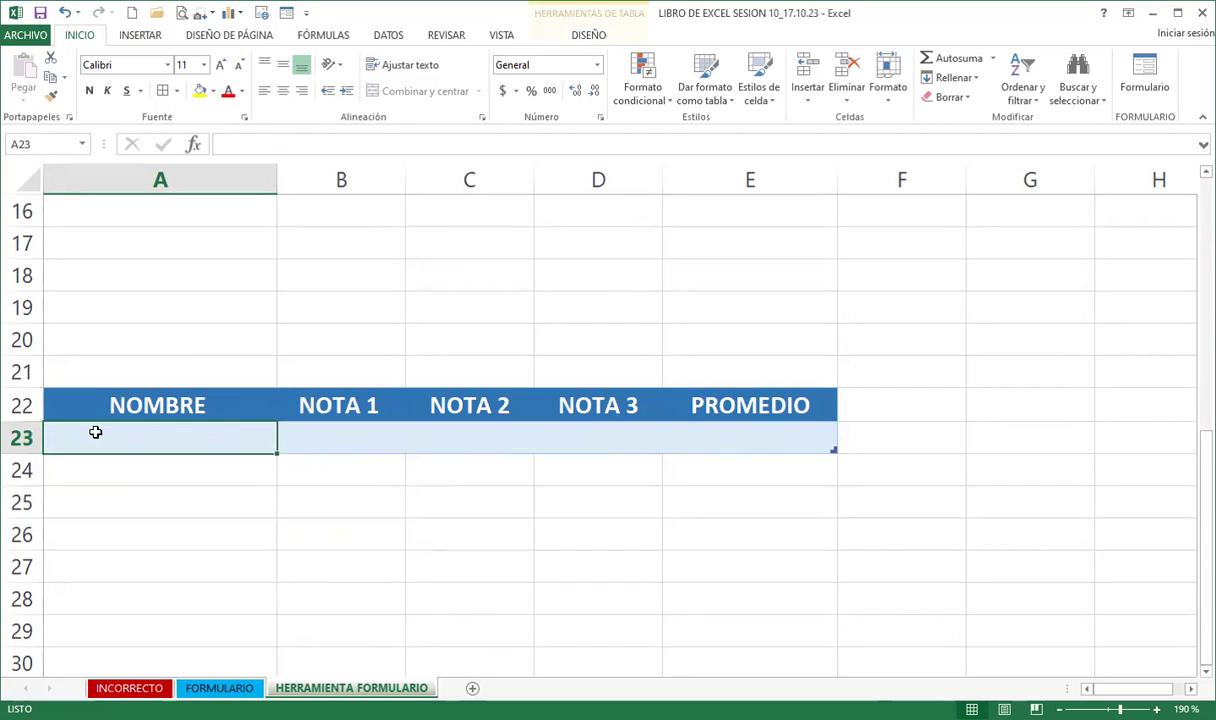
# - Open and close the data form, then check the student names in A2 to A4
pyautogui.click(287, 14)
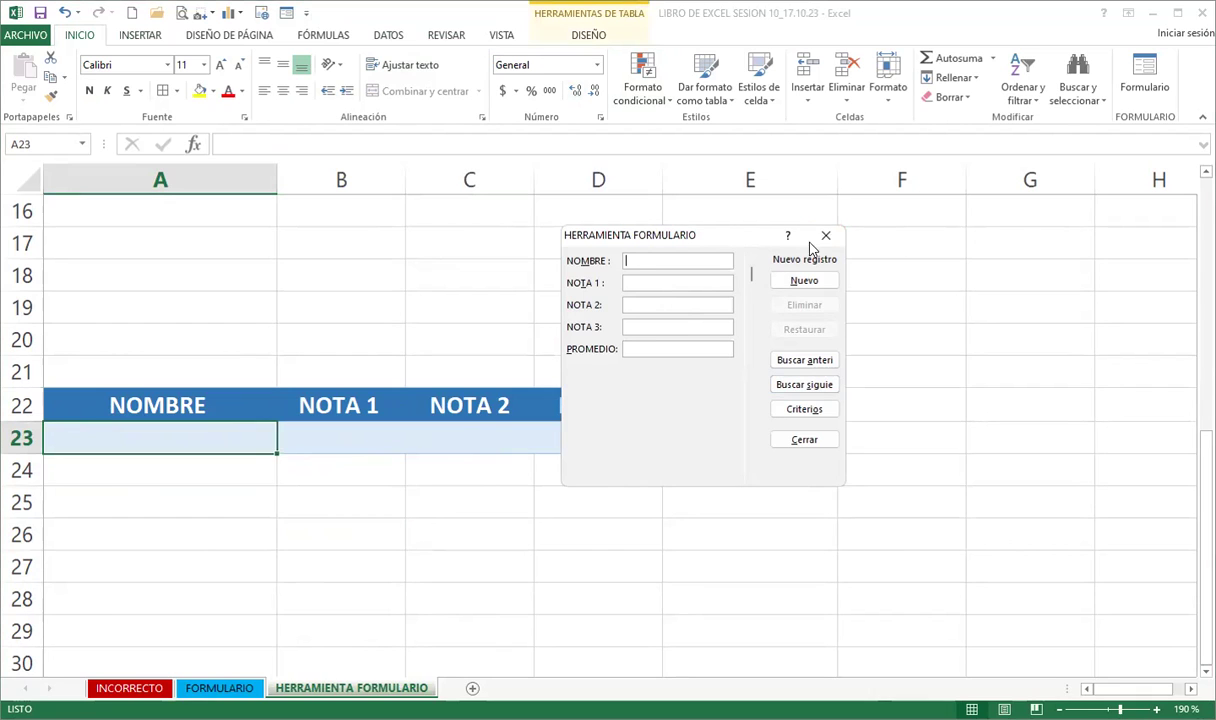
pyautogui.press('Escape')
pyautogui.scroll(5, 223, 263)
pyautogui.click(155, 266)
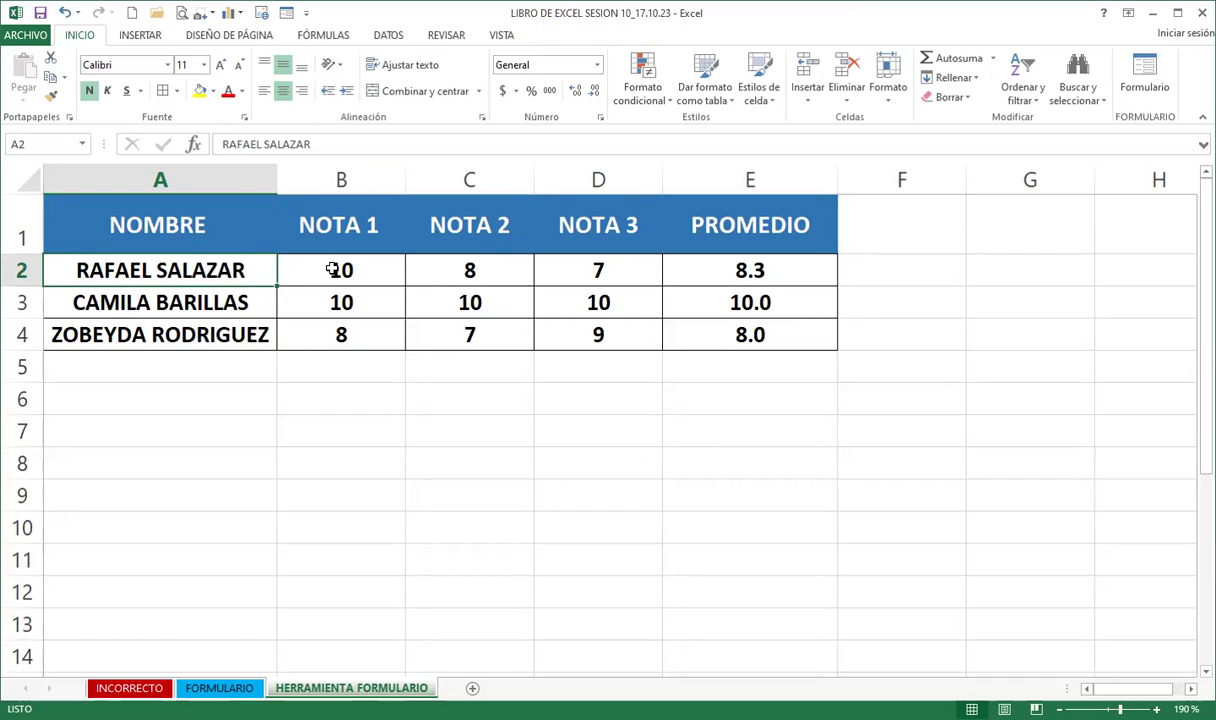
pyautogui.click(236, 327)
pyautogui.click(200, 262)
pyautogui.click(194, 230)
pyautogui.click(200, 268)
# - From entry cell A23, open the row 22 table's data form with empty NOMBRE, NOTA 1–3, PROMEDIO fields
pyautogui.scroll(-4, 190, 330)
pyautogui.scroll(-3, 180, 290)
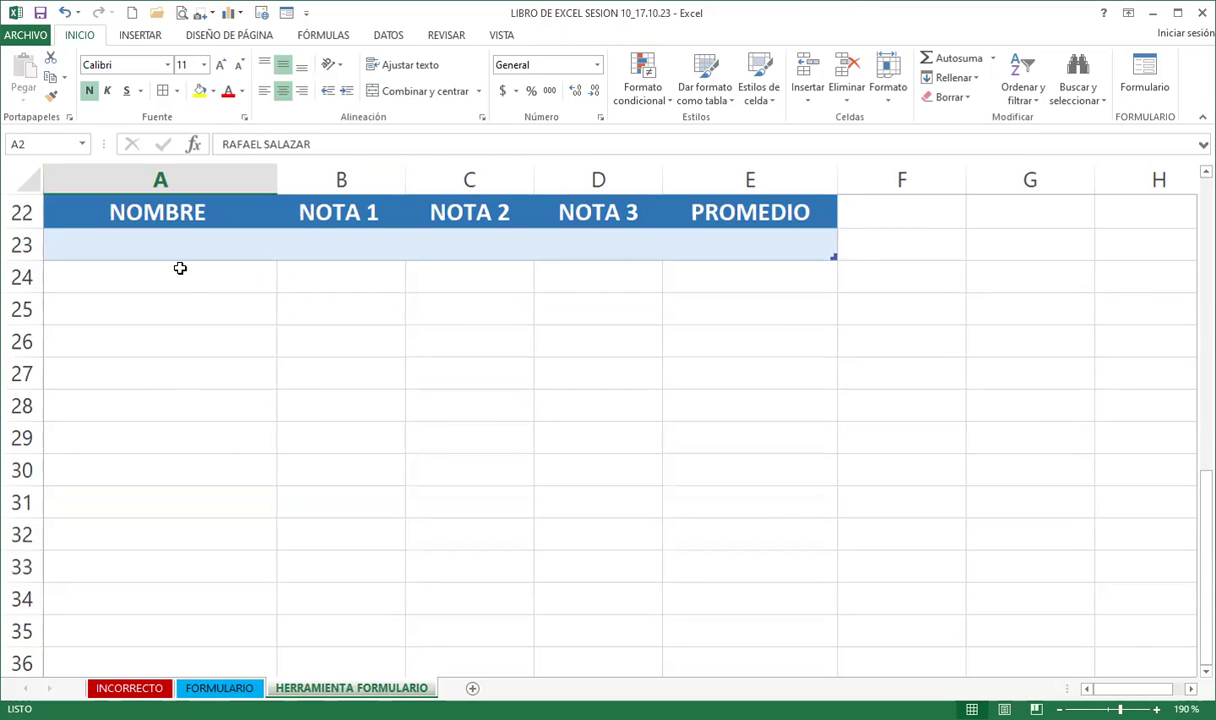
pyautogui.click(162, 238)
pyautogui.scroll(4, 107, 312)
pyautogui.scroll(-2, 215, 360)
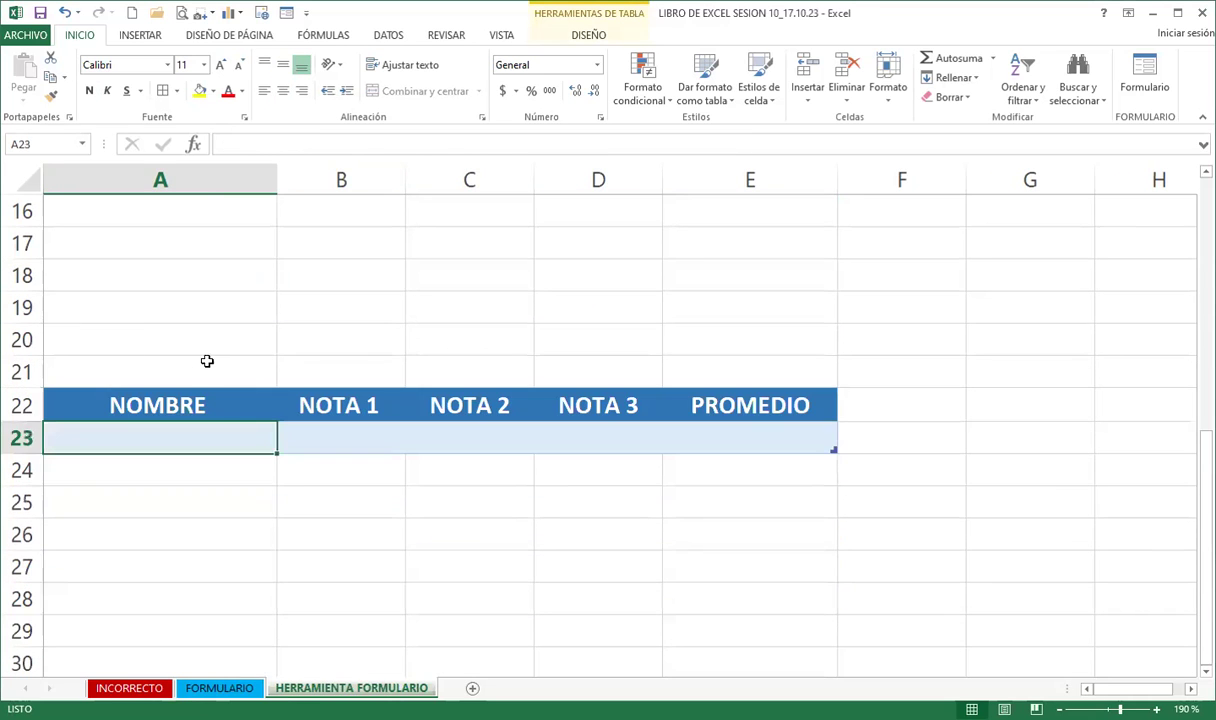
pyautogui.click(198, 489)
pyautogui.click(185, 437)
pyautogui.click(268, 12)
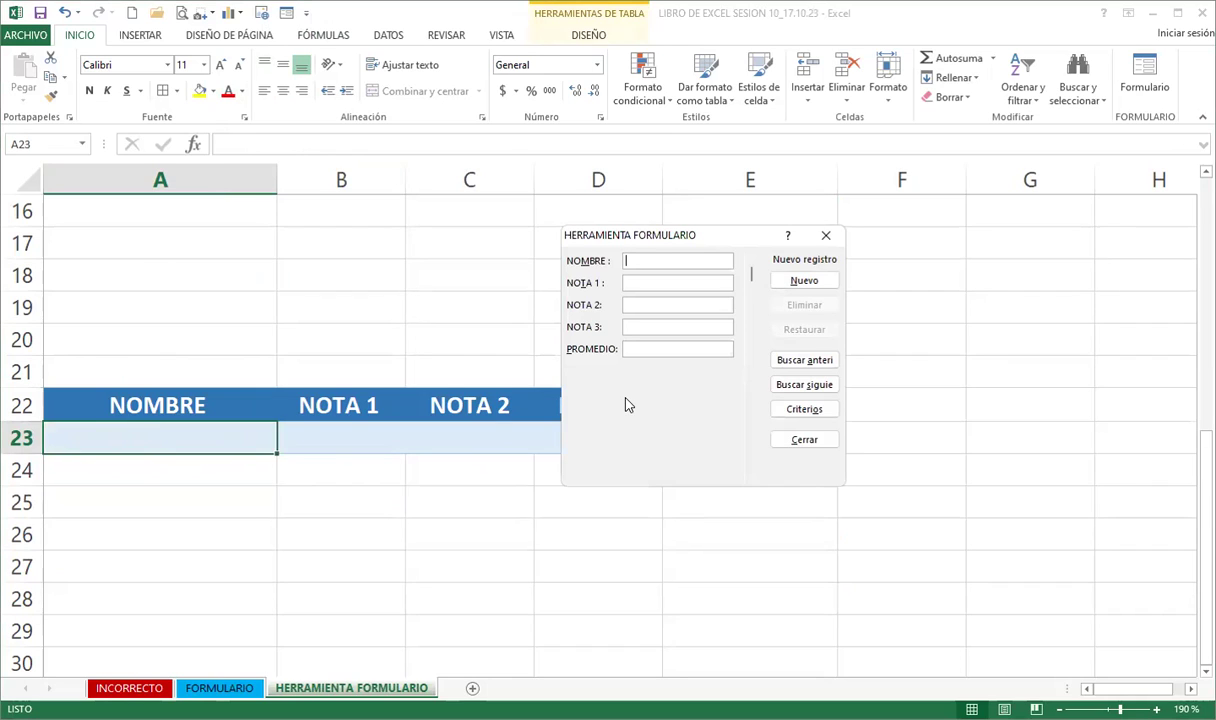
# - Close the data form and select header cells A22/B22 and entry cells A23/B23
pyautogui.click(822, 237)
pyautogui.click(342, 415)
pyautogui.click(328, 440)
pyautogui.click(212, 405)
pyautogui.click(186, 438)
pyautogui.click(305, 438)
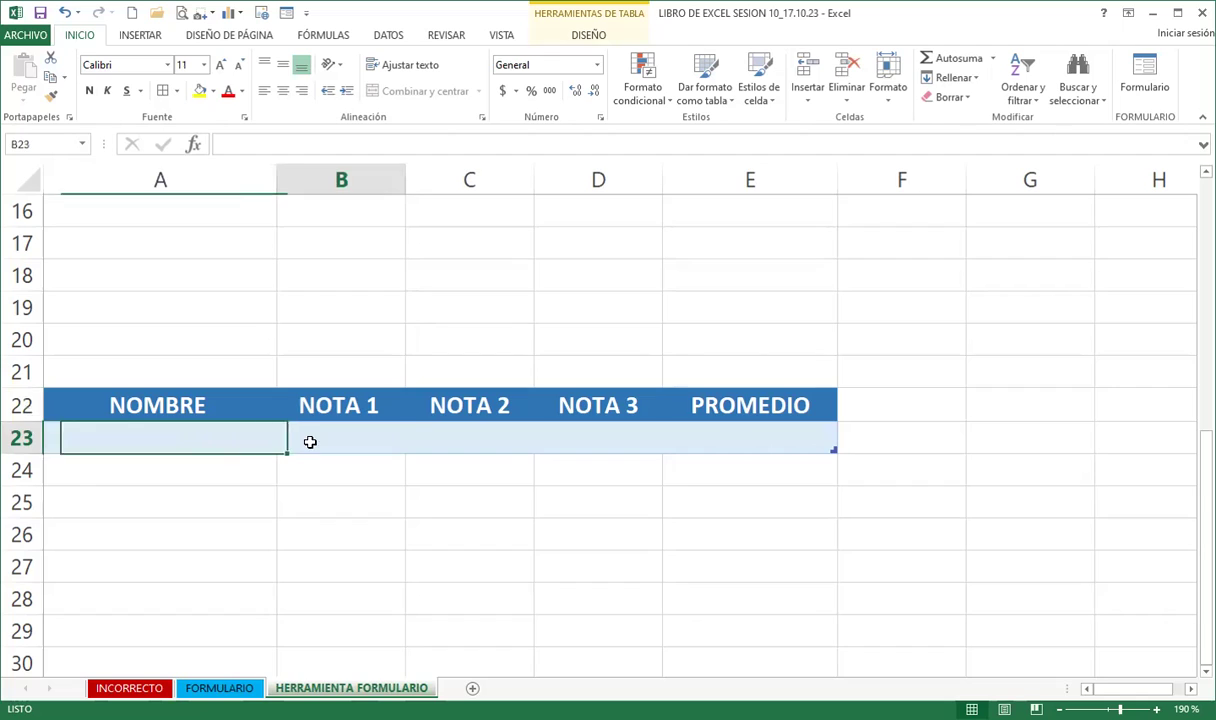
# - Select the NOMBRE and NOTA 1 header cells and entry cell A23 several more times
pyautogui.click(205, 405)
pyautogui.click(202, 446)
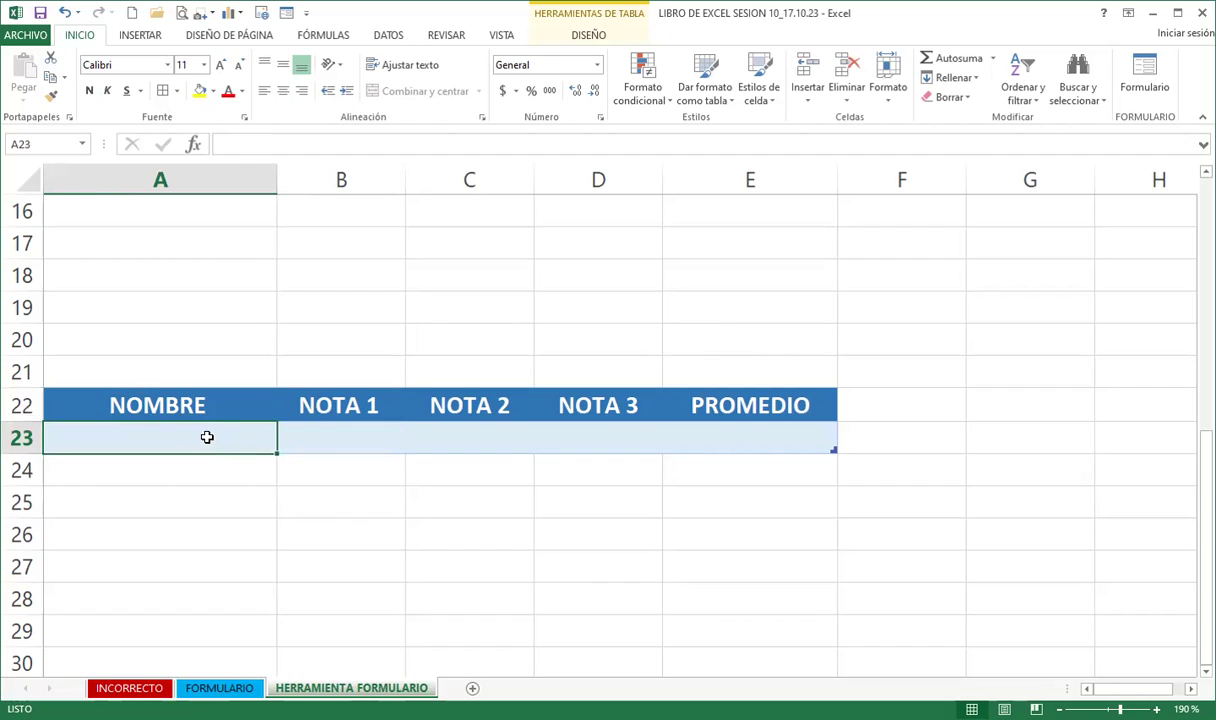
pyautogui.click(174, 408)
pyautogui.click(328, 407)
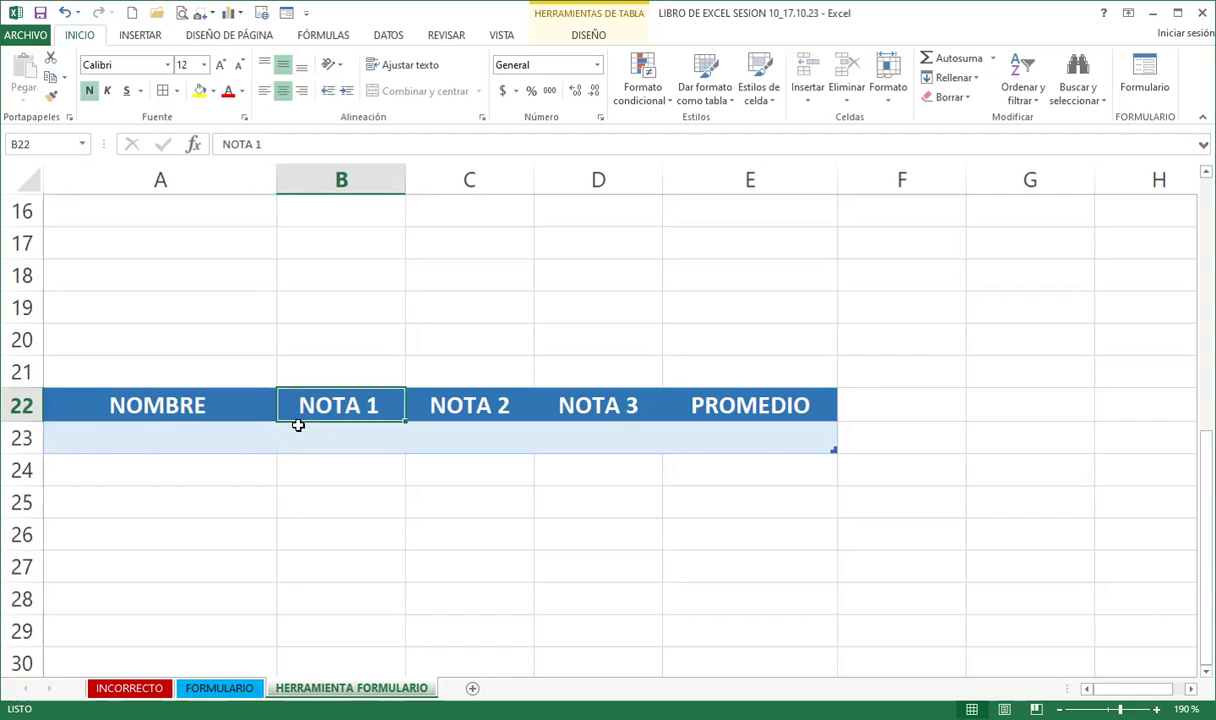
pyautogui.click(182, 442)
pyautogui.click(178, 405)
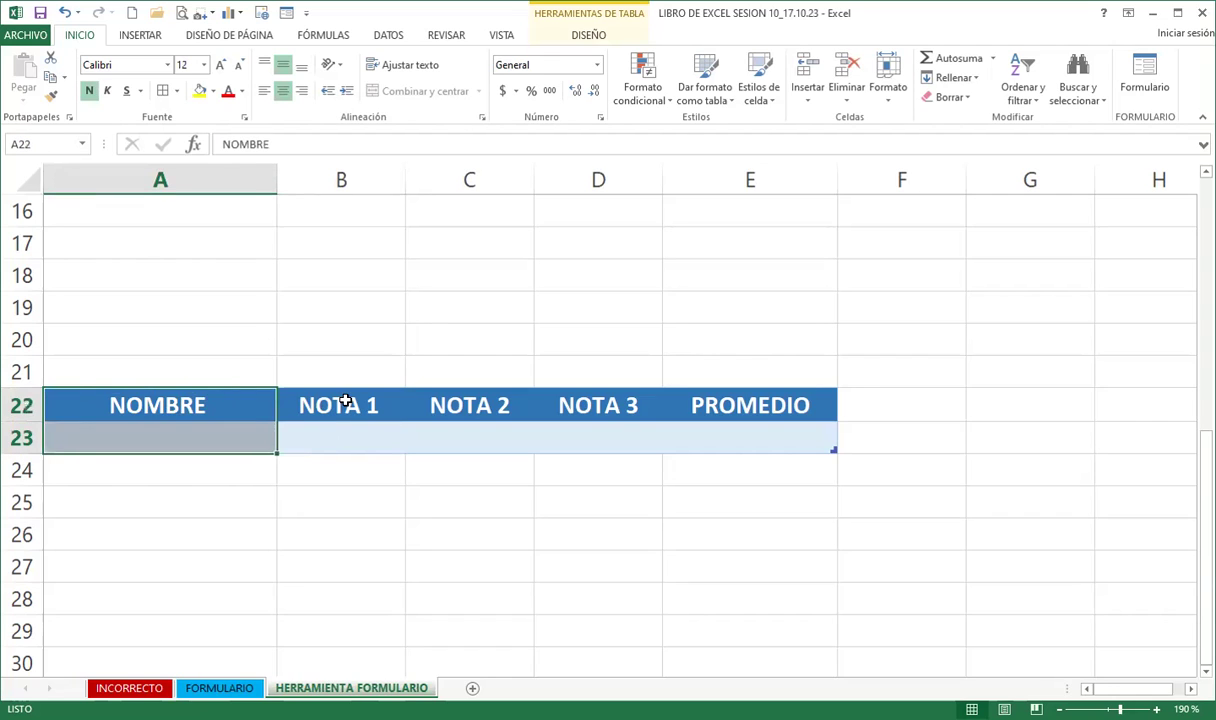
pyautogui.click(336, 405)
pyautogui.click(240, 400)
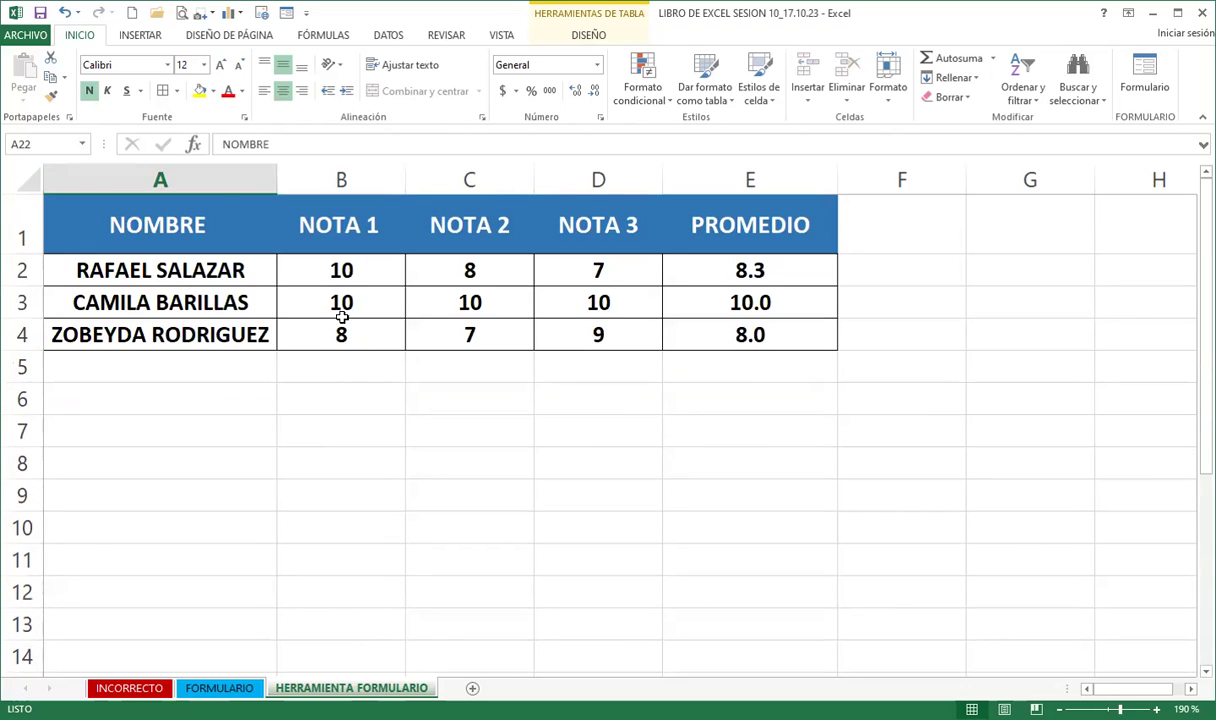
# - Select cells B3, D25, C25, D23 and D26 around the grades tables
pyautogui.click(342, 316)
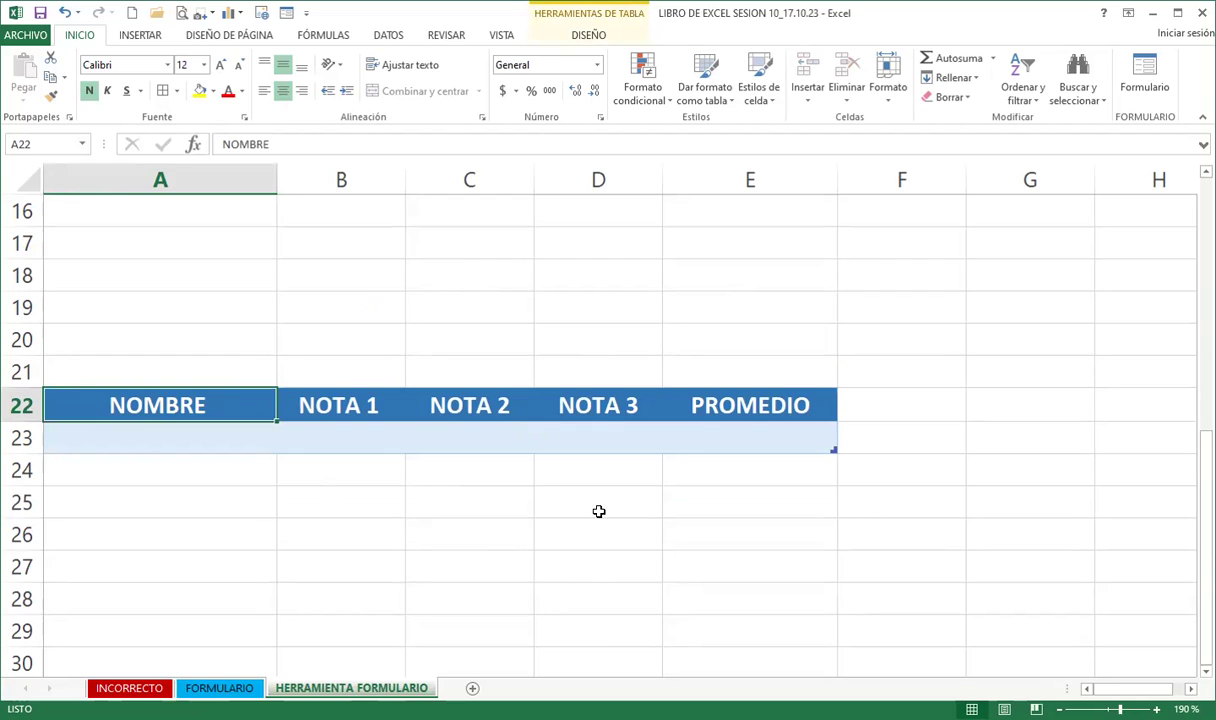
pyautogui.click(570, 497)
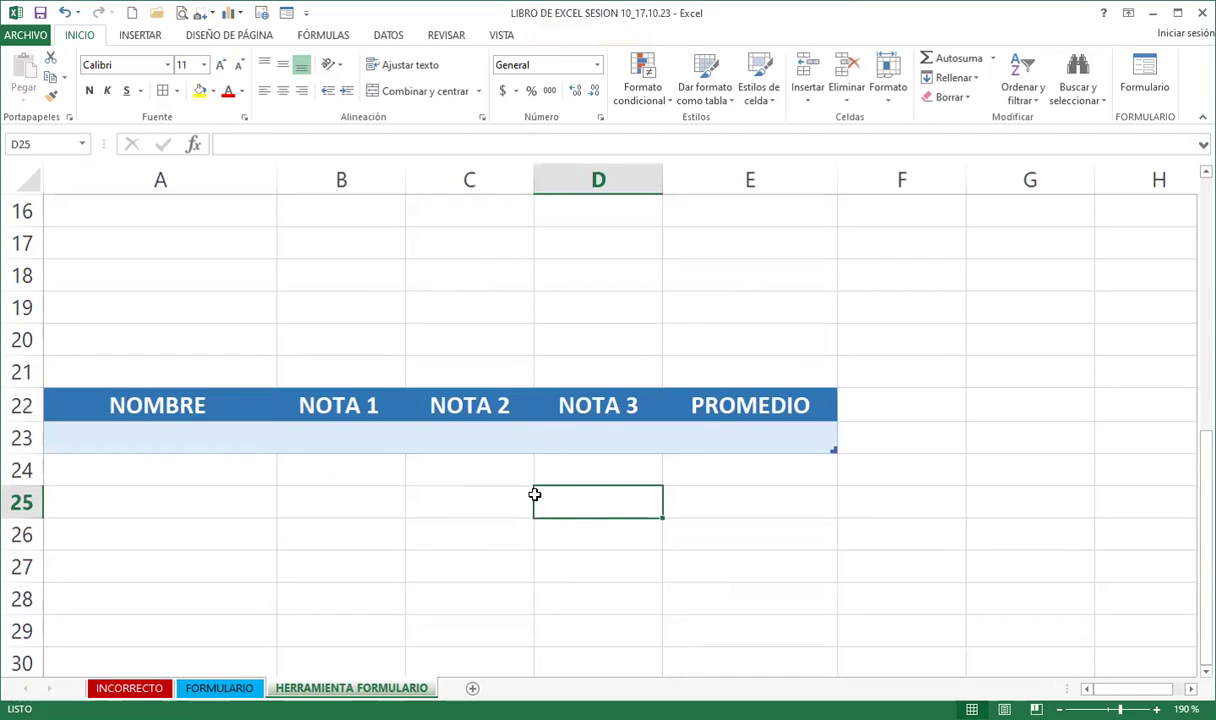
pyautogui.click(453, 505)
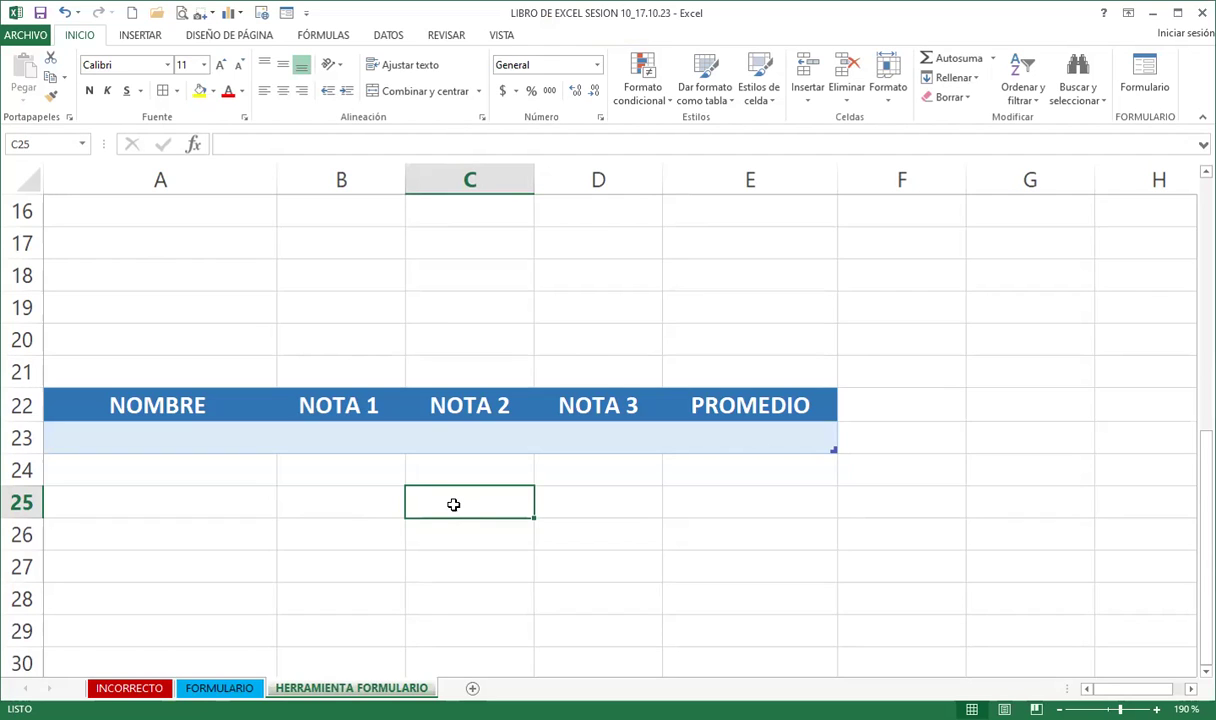
pyautogui.click(626, 442)
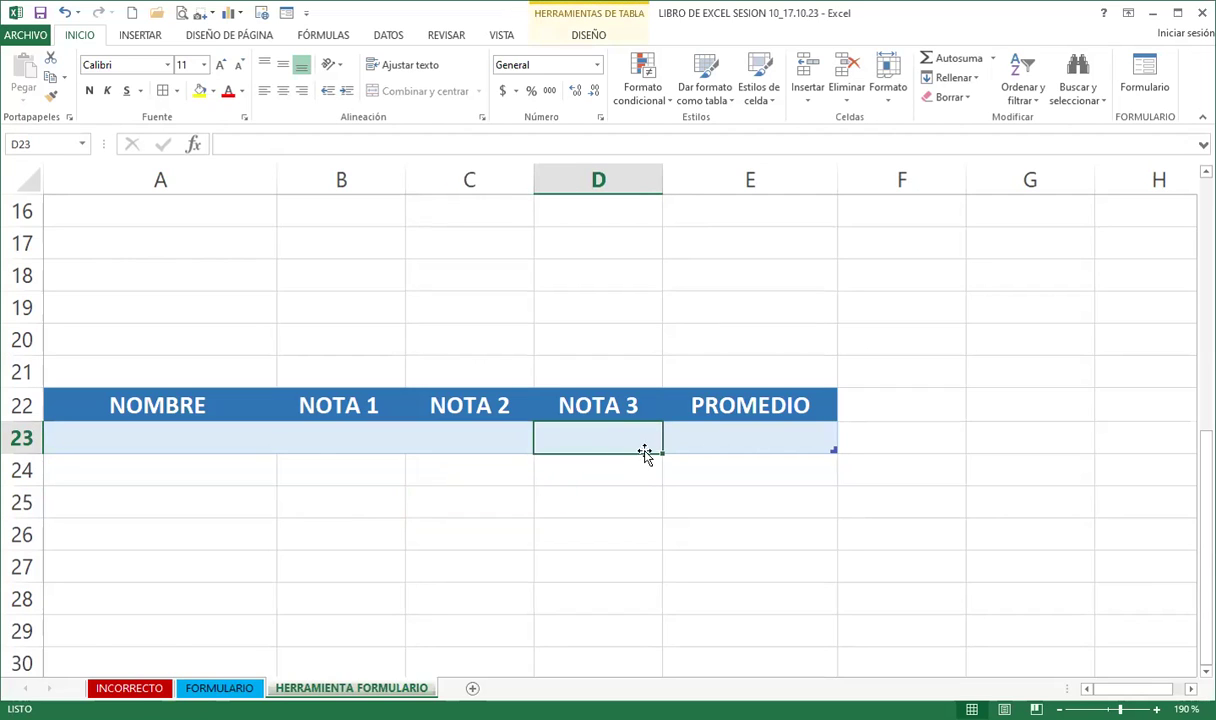
pyautogui.click(602, 522)
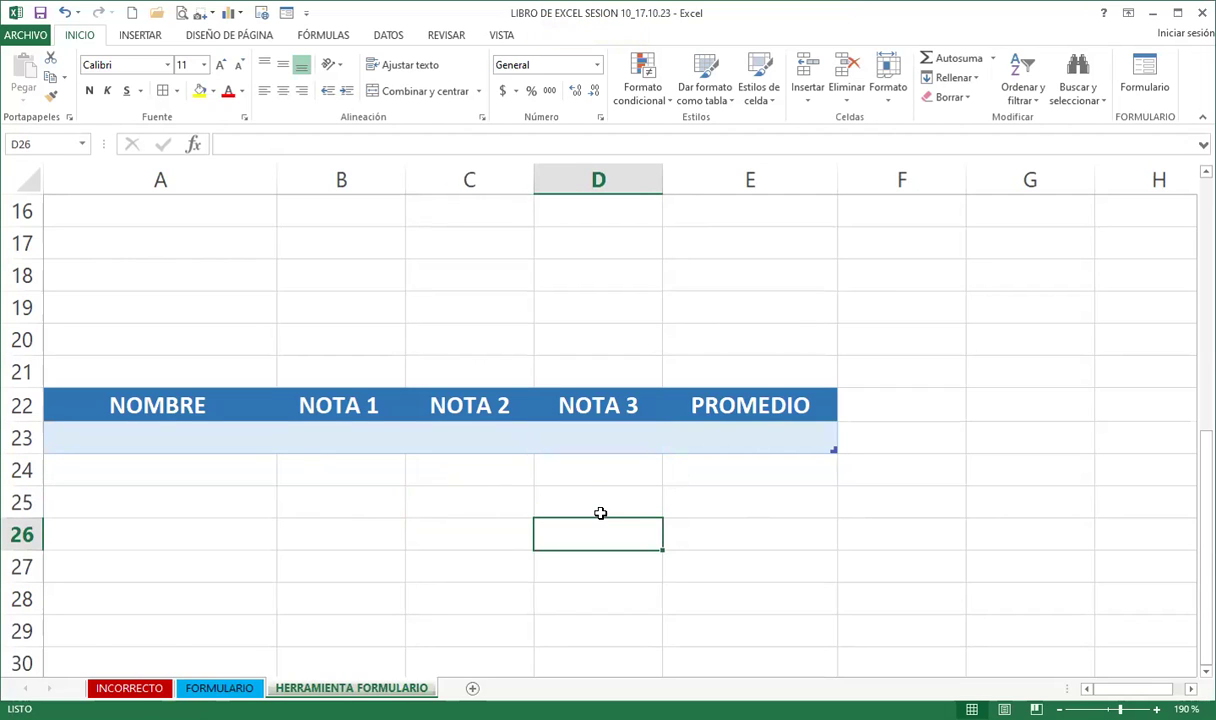